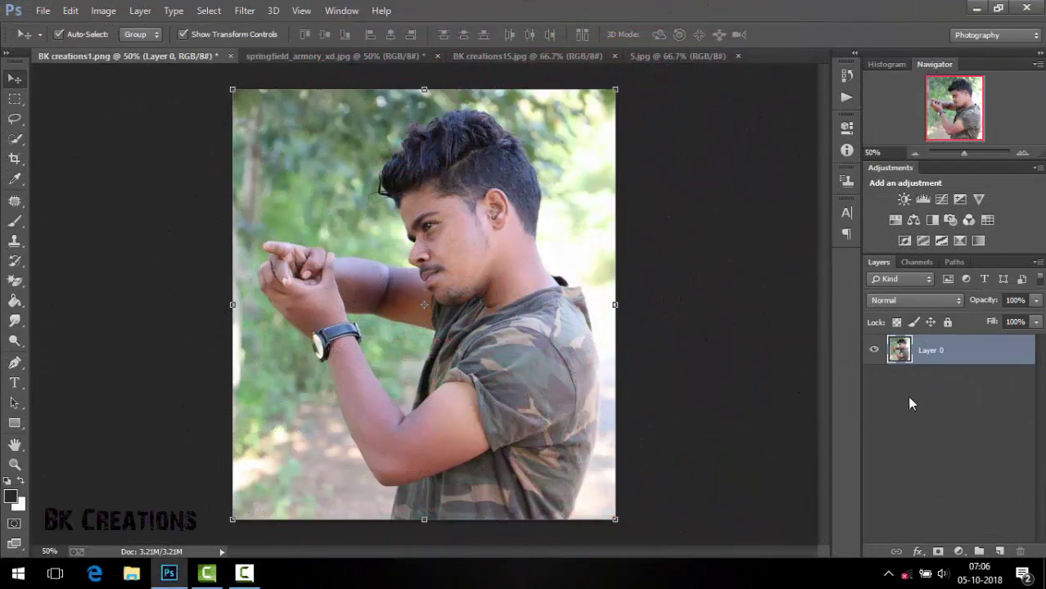
Duplicate Layer 0 as Layer 0 copy and launch Topaz Adjust 5 on the copy
left_click_drag(980, 361, 999, 551)
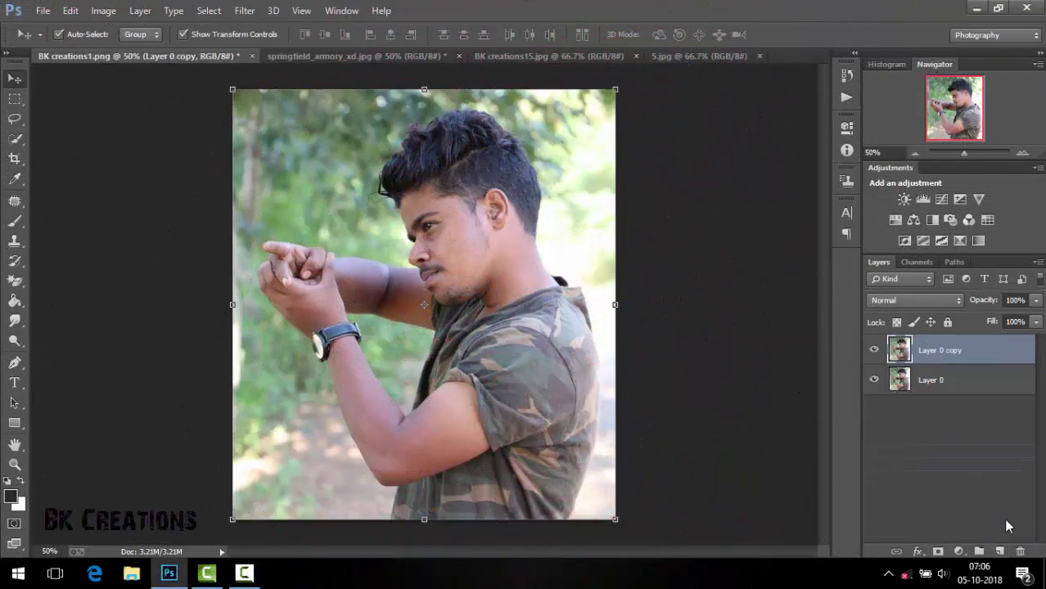
left_click(244, 11)
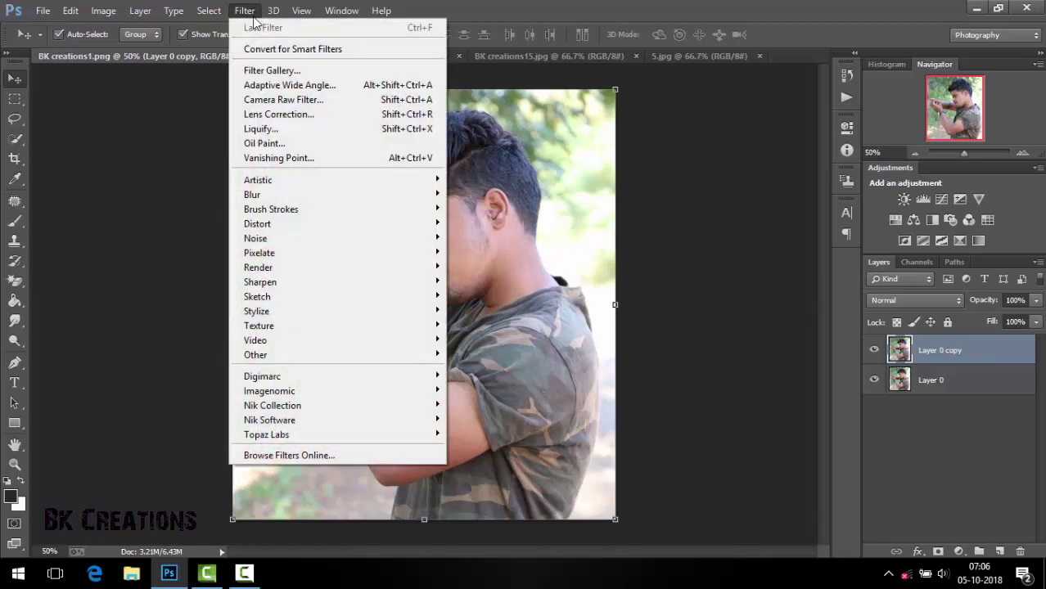
mouse_move(267, 434)
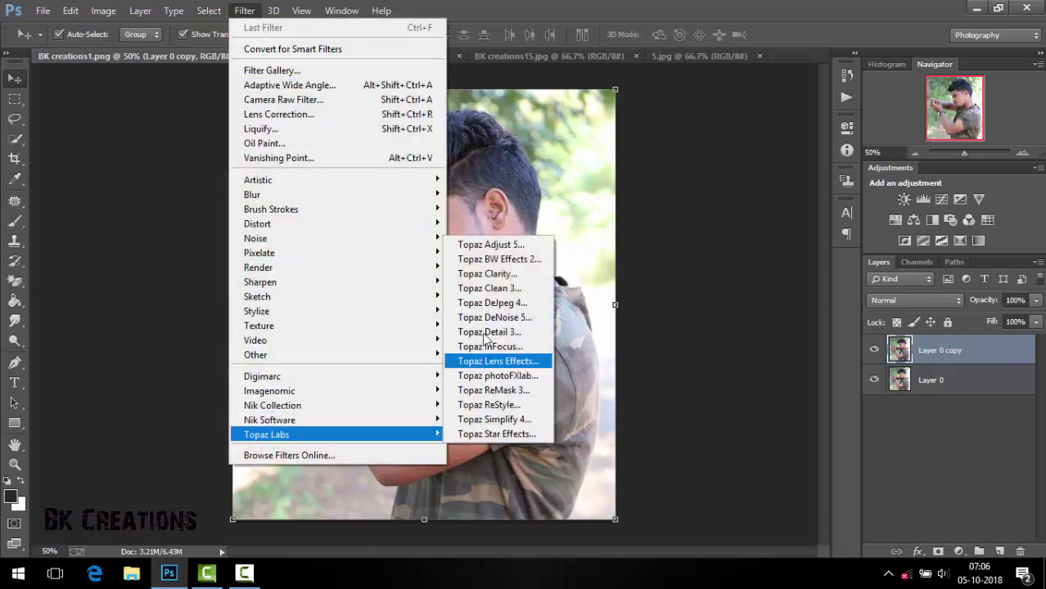
left_click(491, 245)
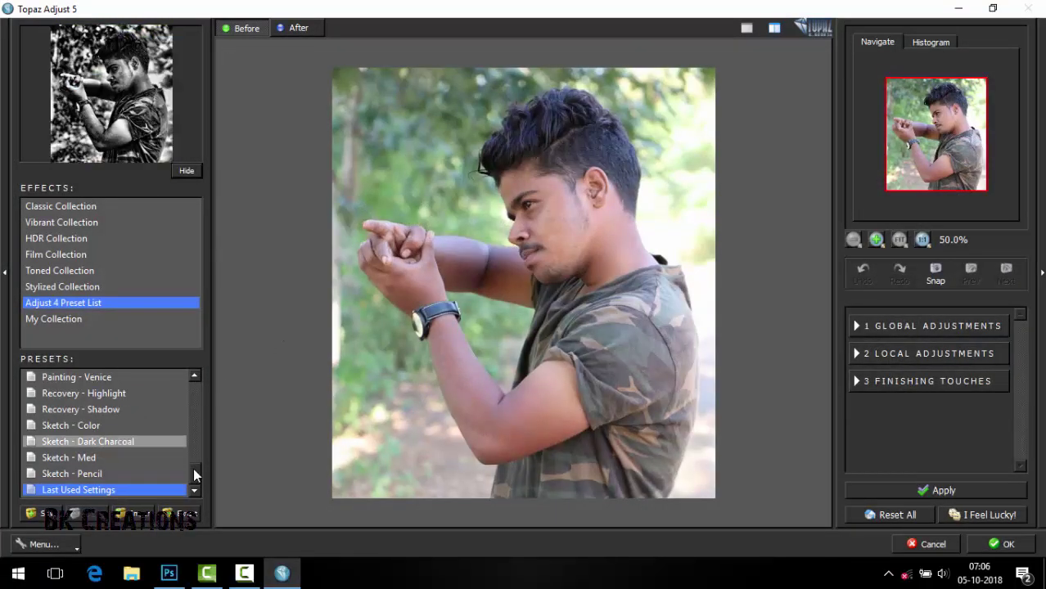
Apply the Topaz Adjust 5 Psychedelic preset to Layer 0 copy
left_click_drag(194, 466, 196, 440)
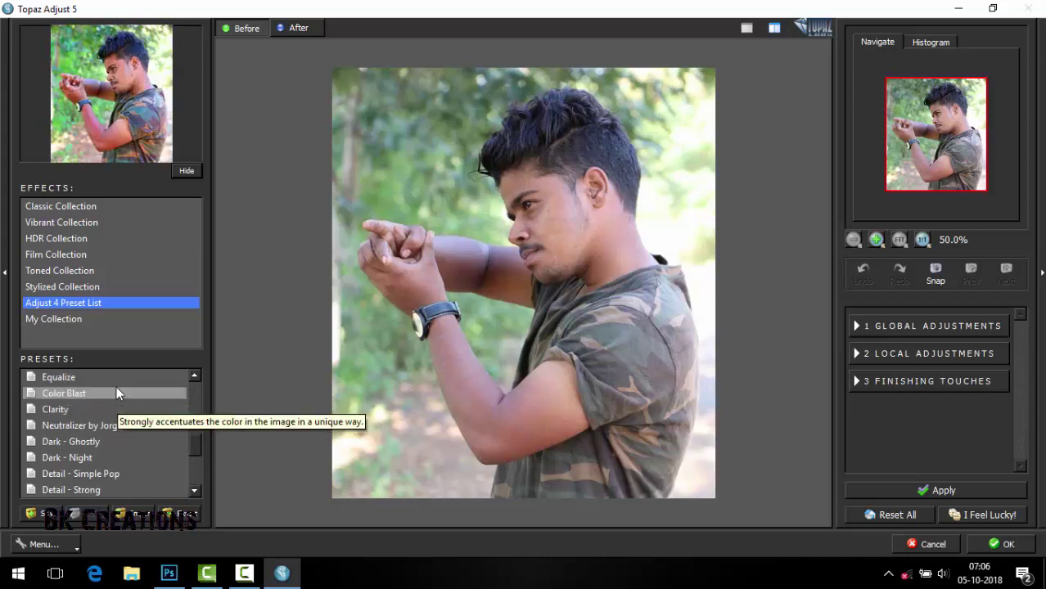
scroll(120, 387, "up", 1)
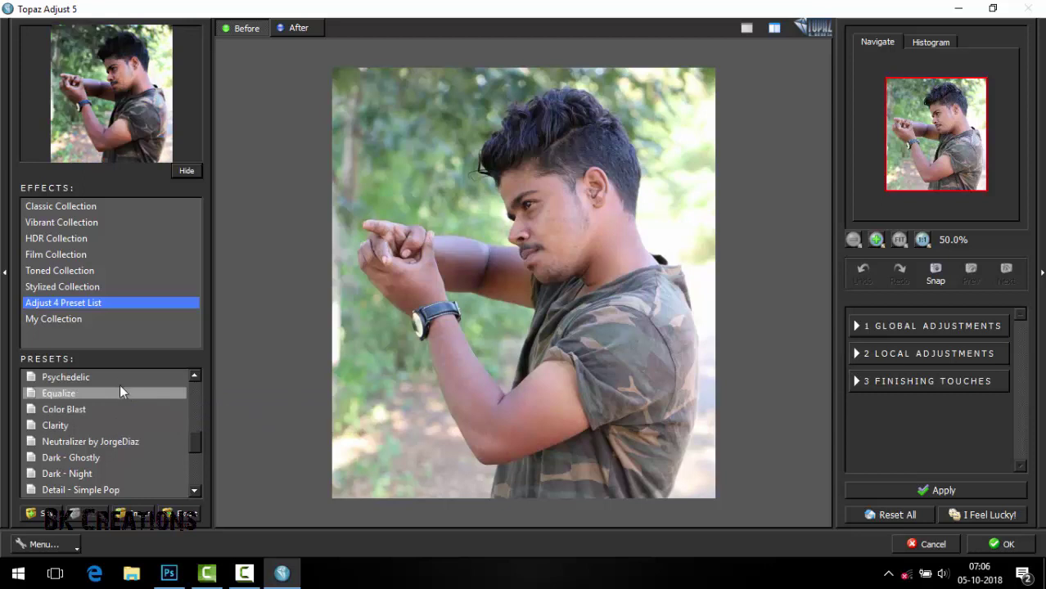
left_click(117, 376)
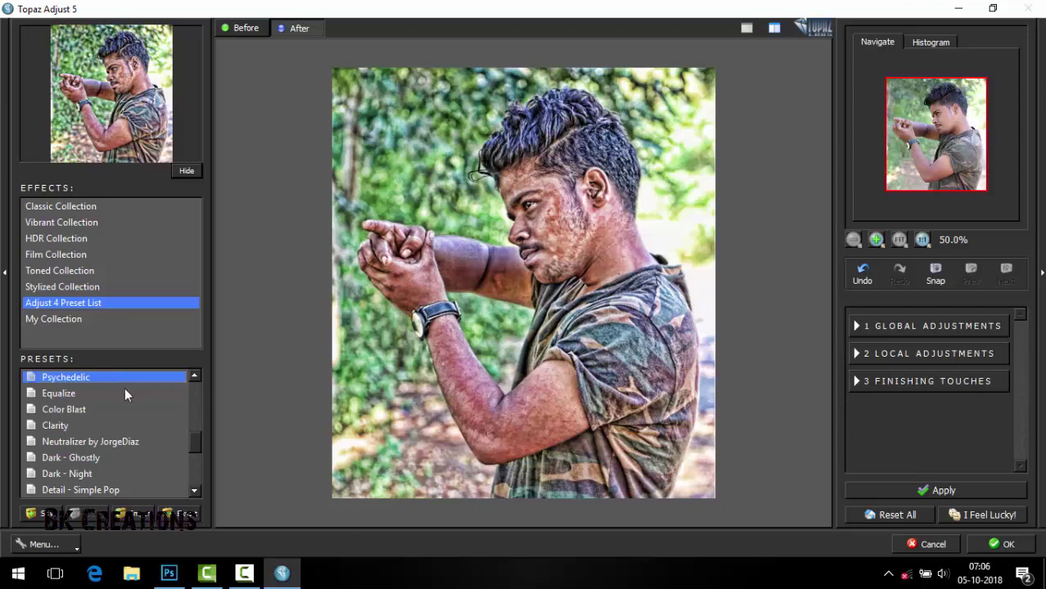
left_click(978, 543)
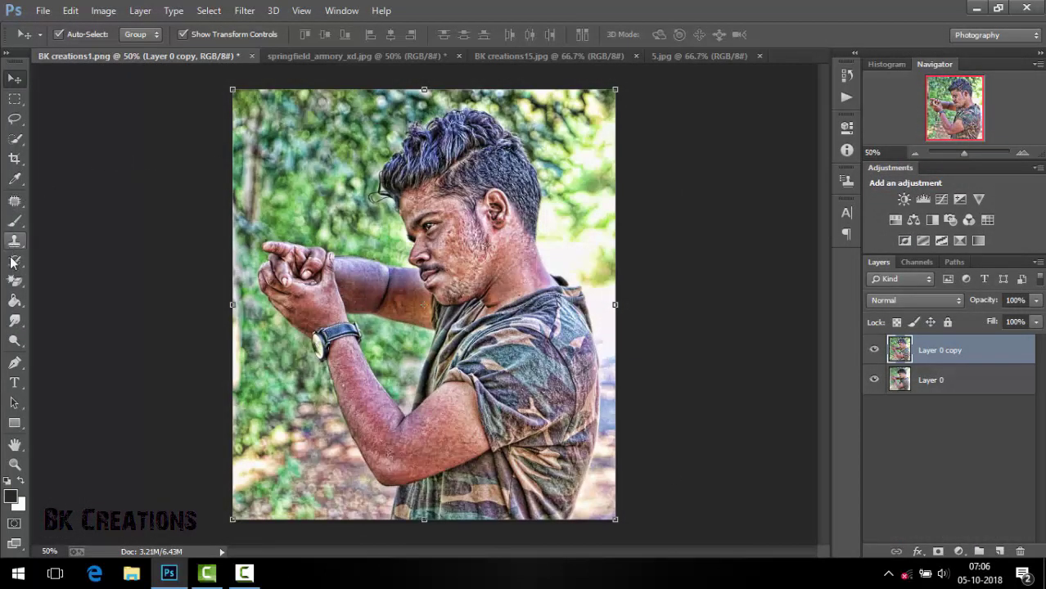
Add a layer mask to Layer 0 copy and paint black over the forearm skin
left_click(15, 222)
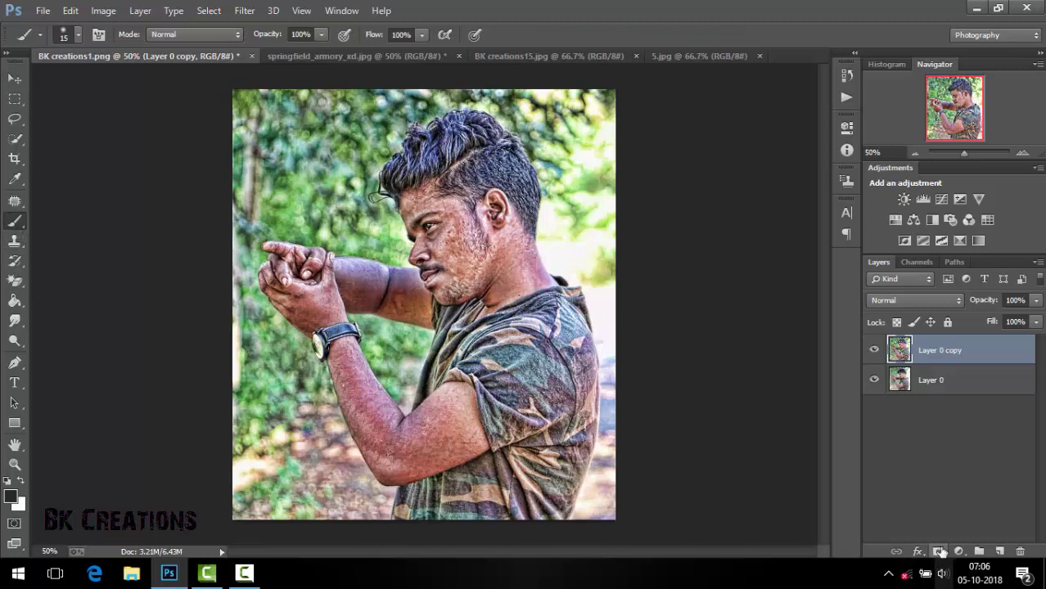
left_click(938, 552)
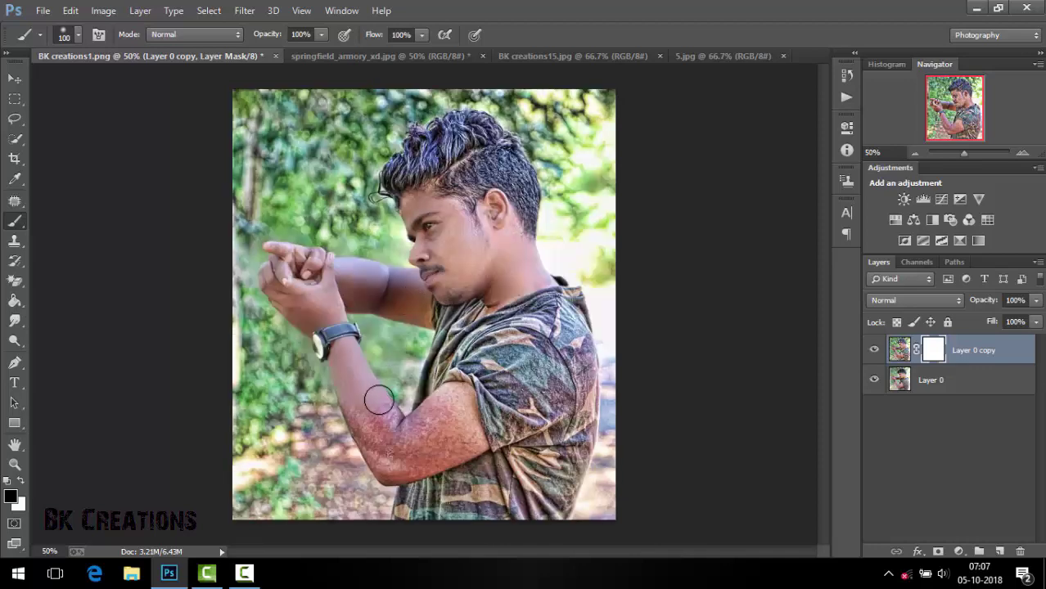
mouse_move(378, 399)
left_mouse_down()
mouse_move(365, 422)
mouse_move(369, 481)
mouse_move(390, 389)
mouse_move(367, 467)
mouse_move(439, 402)
mouse_move(455, 397)
mouse_move(416, 451)
mouse_move(467, 434)
mouse_move(398, 467)
mouse_move(461, 432)
left_mouse_up()
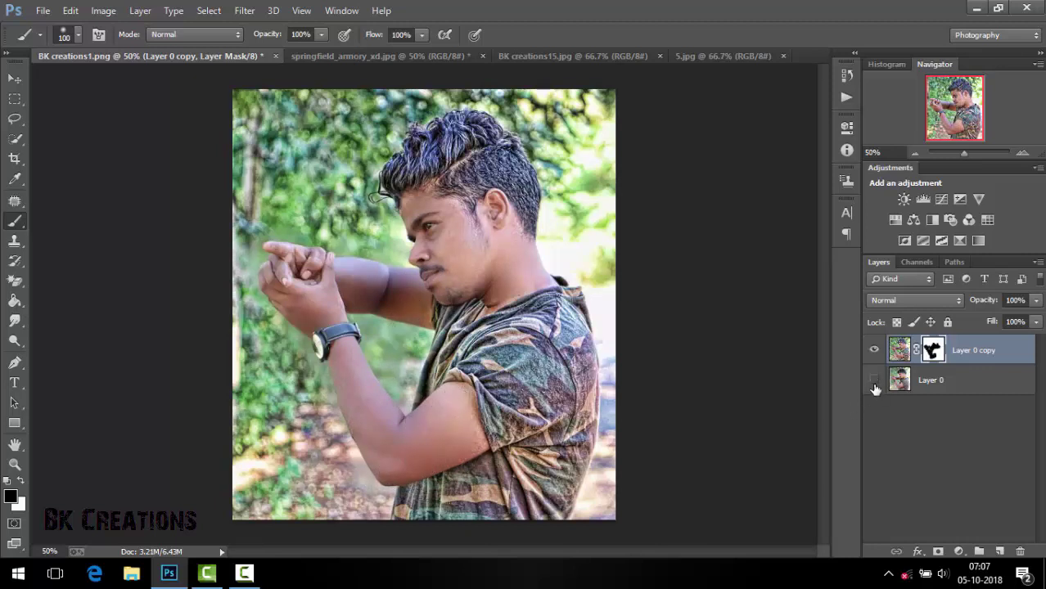
Mask the effect off the face and neck, checking the result with Layer 0 hidden
left_click(873, 381)
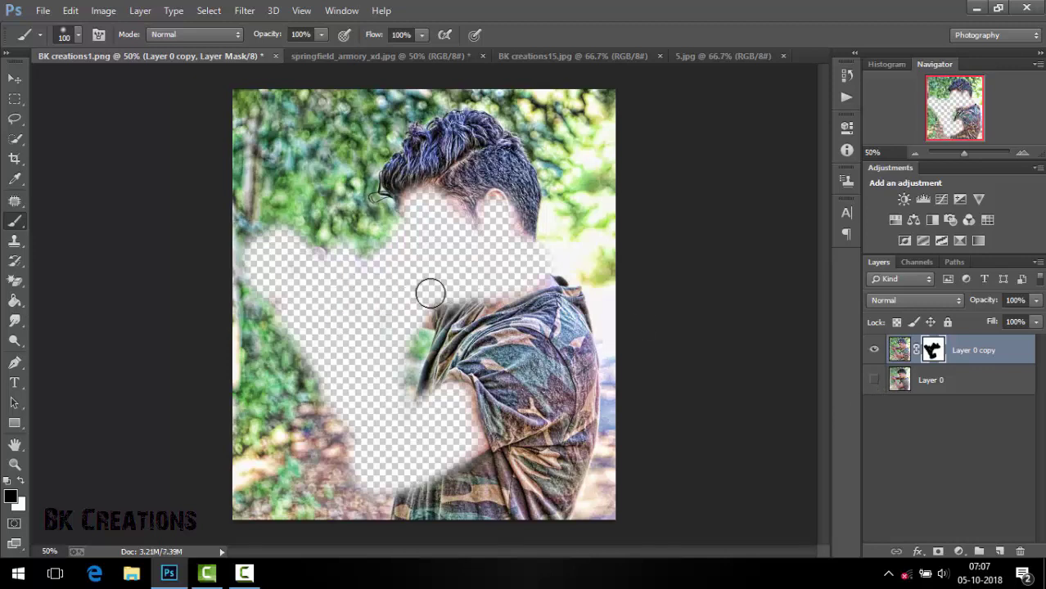
mouse_move(430, 293)
left_mouse_down()
mouse_move(416, 317)
mouse_move(460, 280)
mouse_move(509, 280)
mouse_move(493, 206)
mouse_move(486, 235)
mouse_move(405, 211)
mouse_move(407, 237)
left_mouse_up()
key("bracketleft")
key("bracketleft")
key("bracketleft")
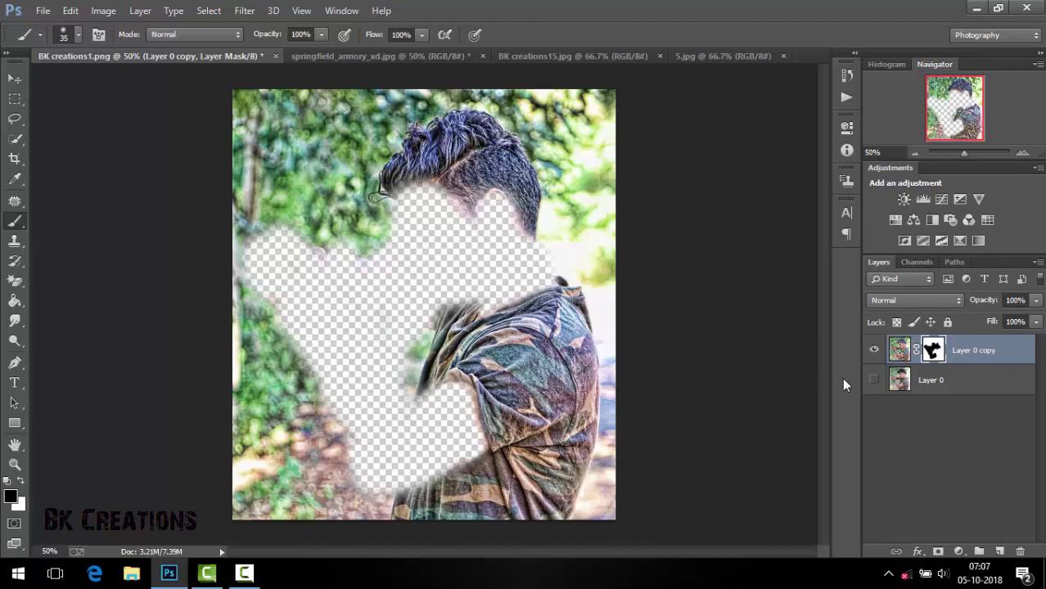
left_click(873, 380)
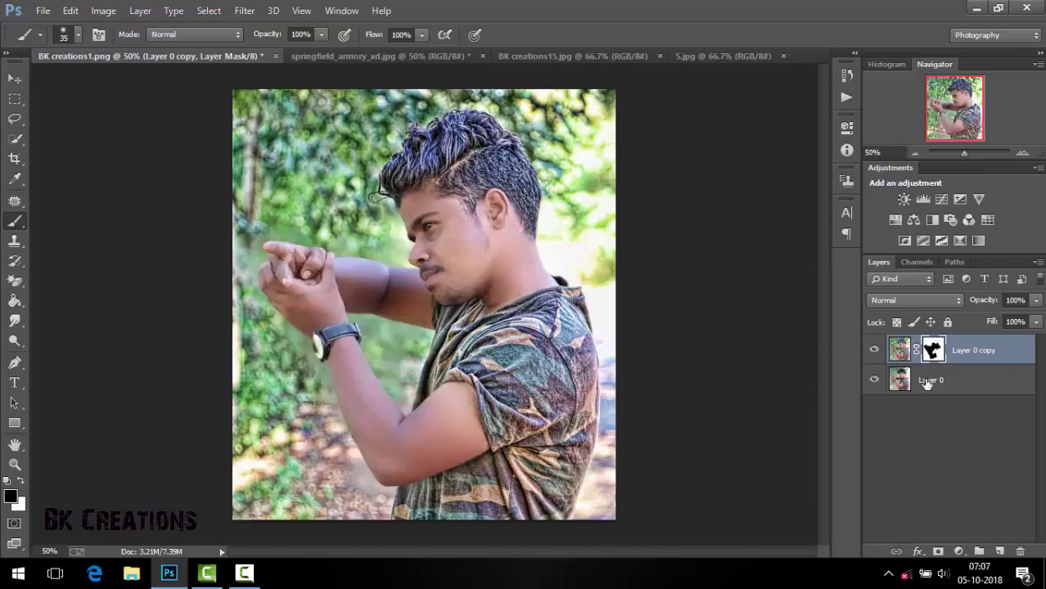
Merge Layer 0 and the masked Layer 0 copy into one visible layer
left_click(948, 380, "shift")
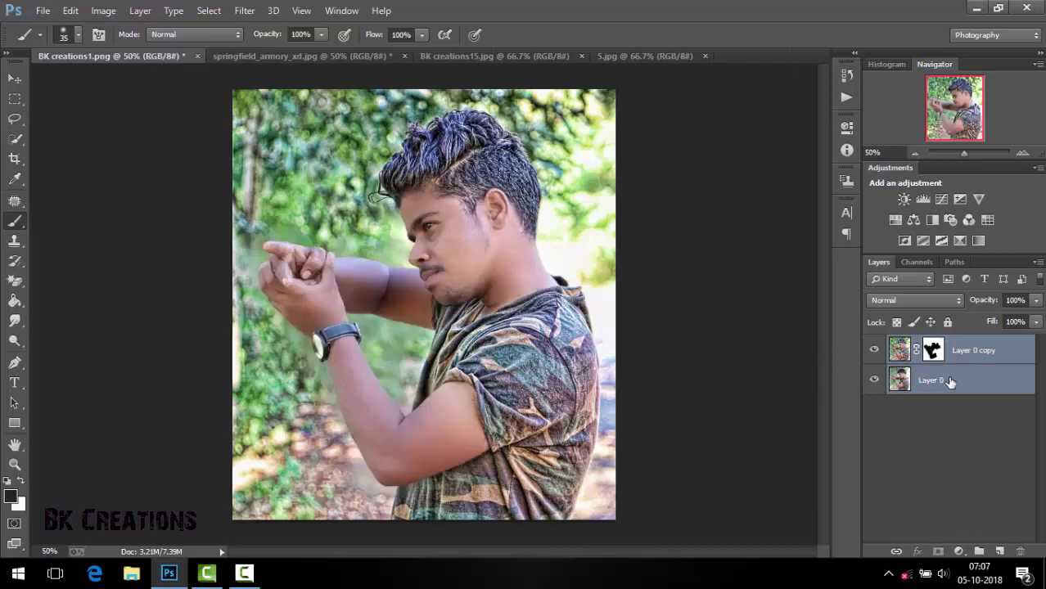
right_click(947, 381)
left_click(710, 439)
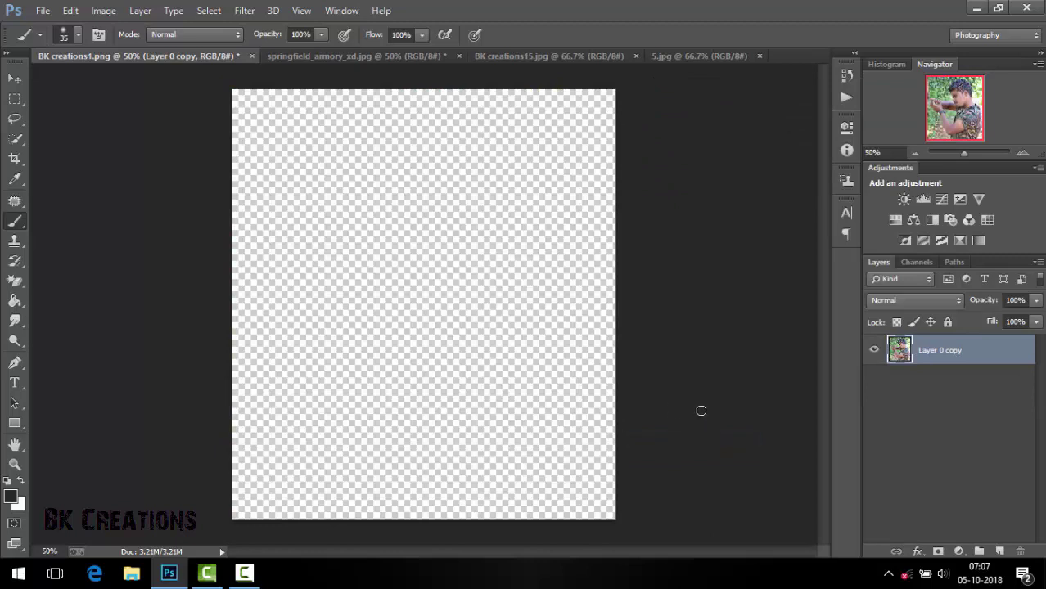
left_click(874, 351)
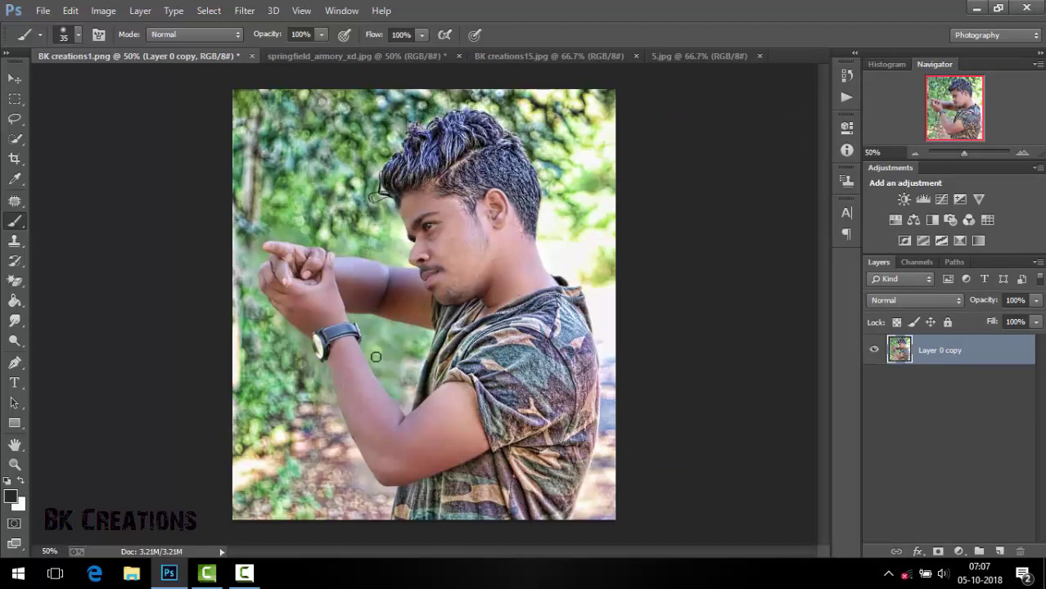
left_click(15, 139)
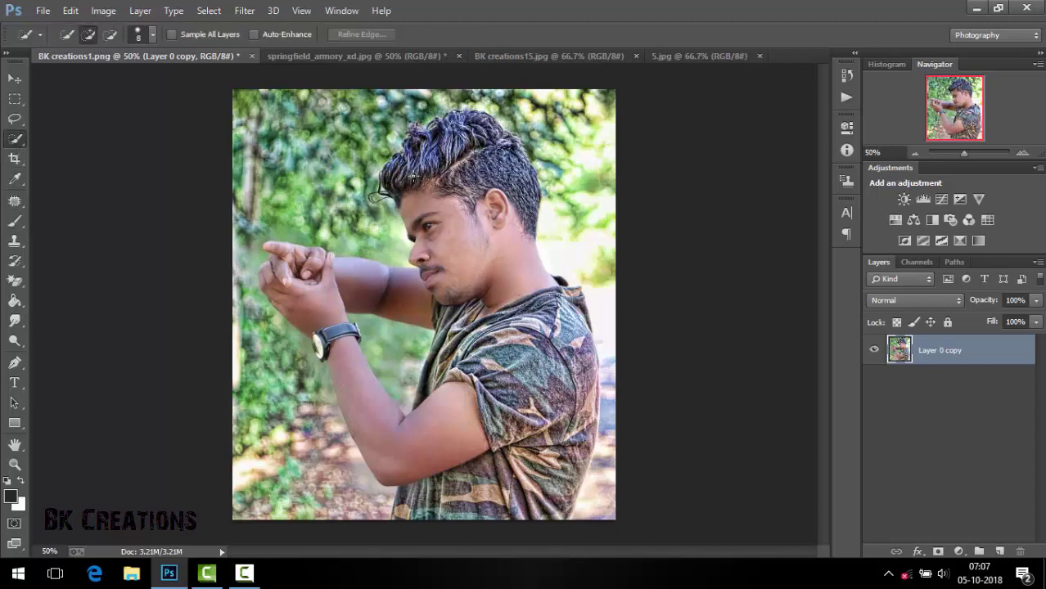
Quick-select the man's hair, face, ear and neck
left_click(457, 143)
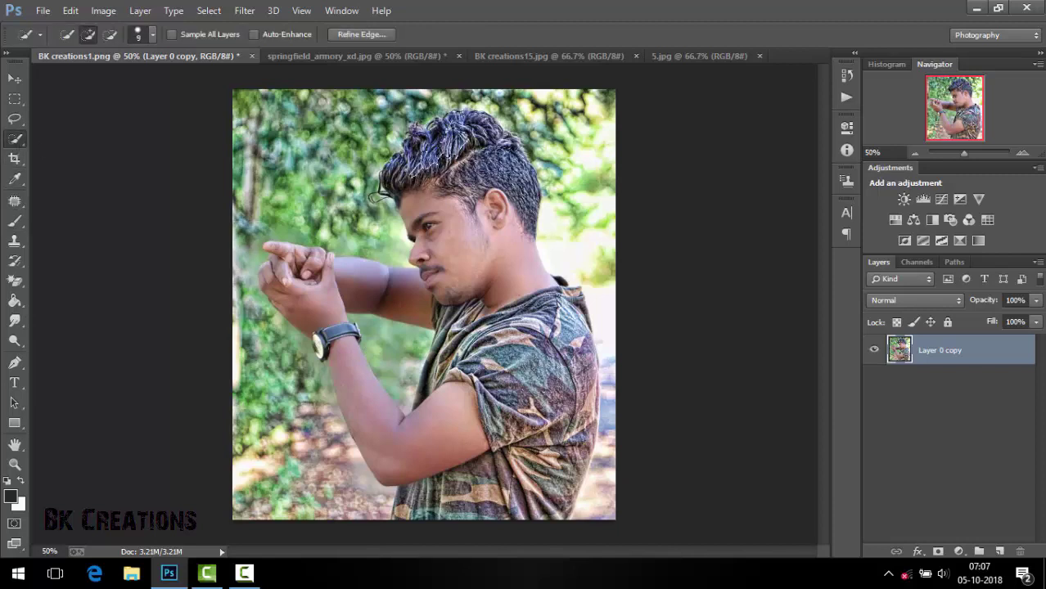
key("bracketright")
key("bracketright")
key("bracketright")
left_click_drag(453, 146, 423, 156)
left_click_drag(469, 122, 419, 137)
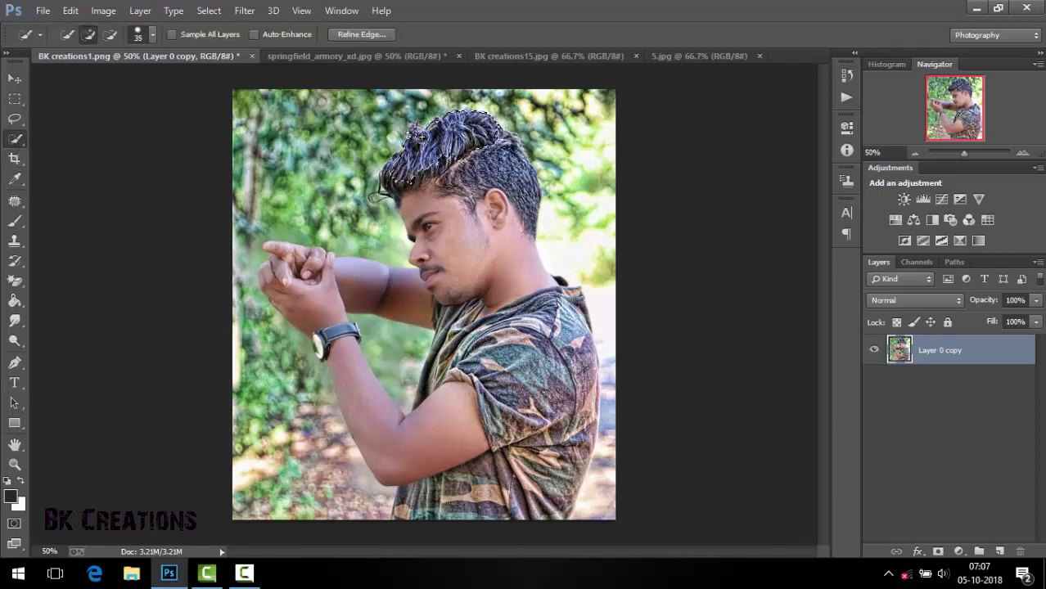
mouse_move(393, 181)
left_mouse_down()
mouse_move(491, 265)
mouse_move(334, 350)
mouse_move(388, 446)
mouse_move(454, 465)
mouse_move(561, 352)
mouse_move(561, 285)
mouse_move(592, 426)
left_mouse_up()
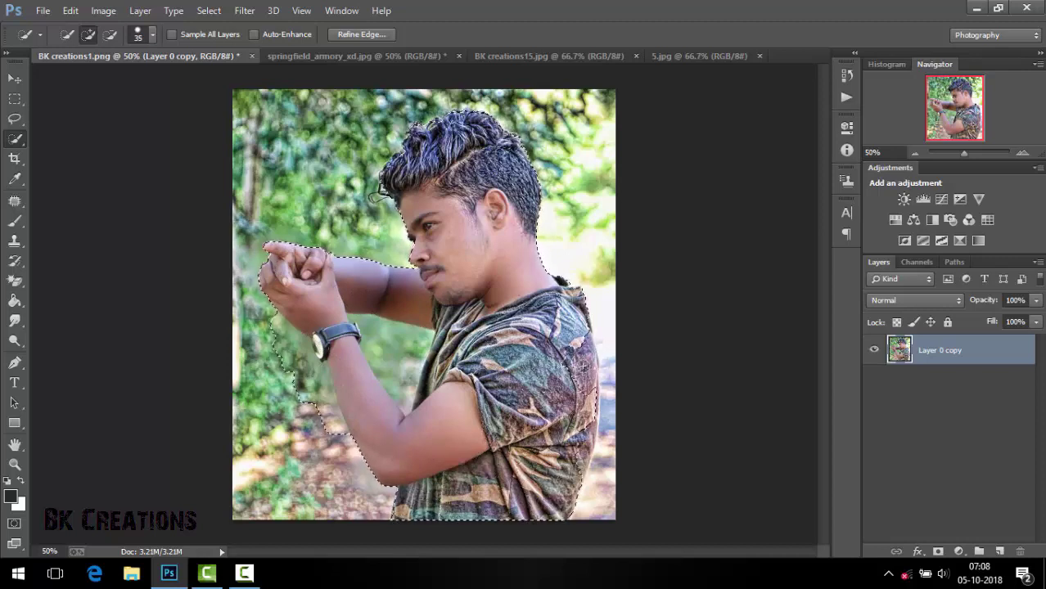
Subtract stray background under the arm and mask the background away
left_click_drag(272, 349, 320, 409, "alt")
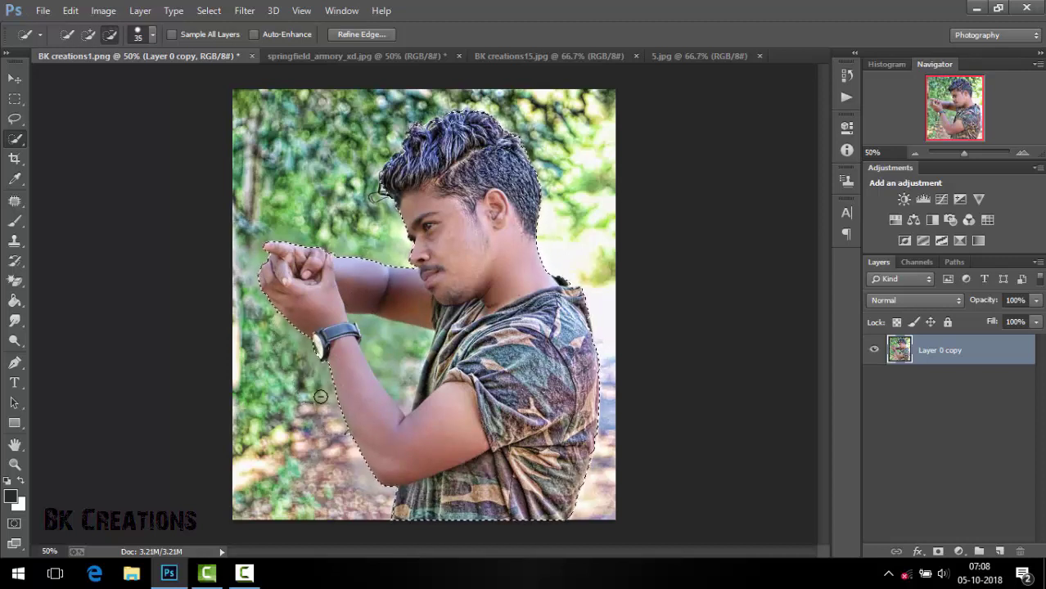
left_click_drag(402, 375, 405, 400, "alt")
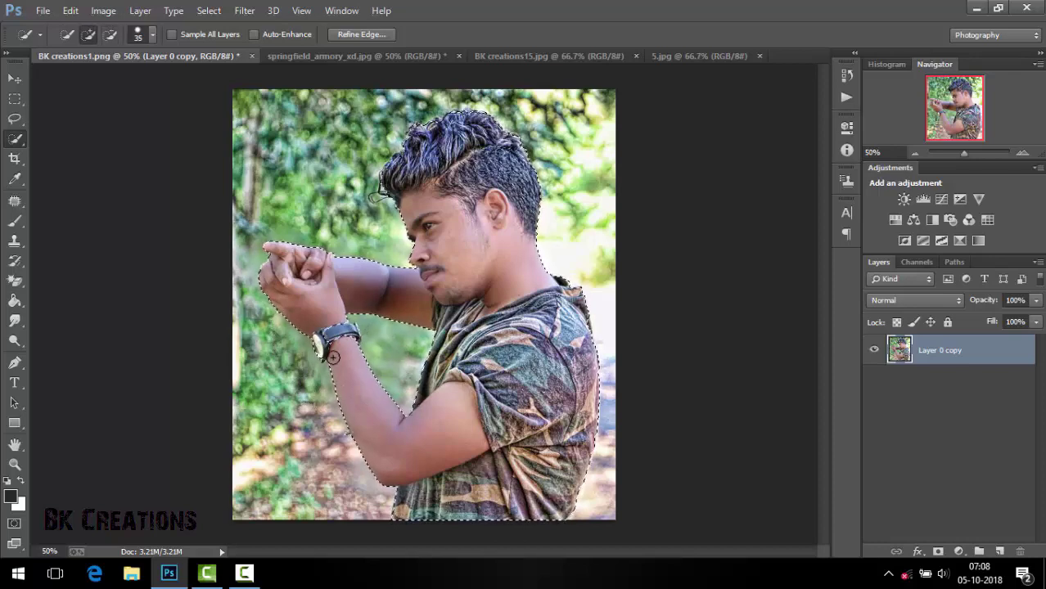
key("ctrl+plus")
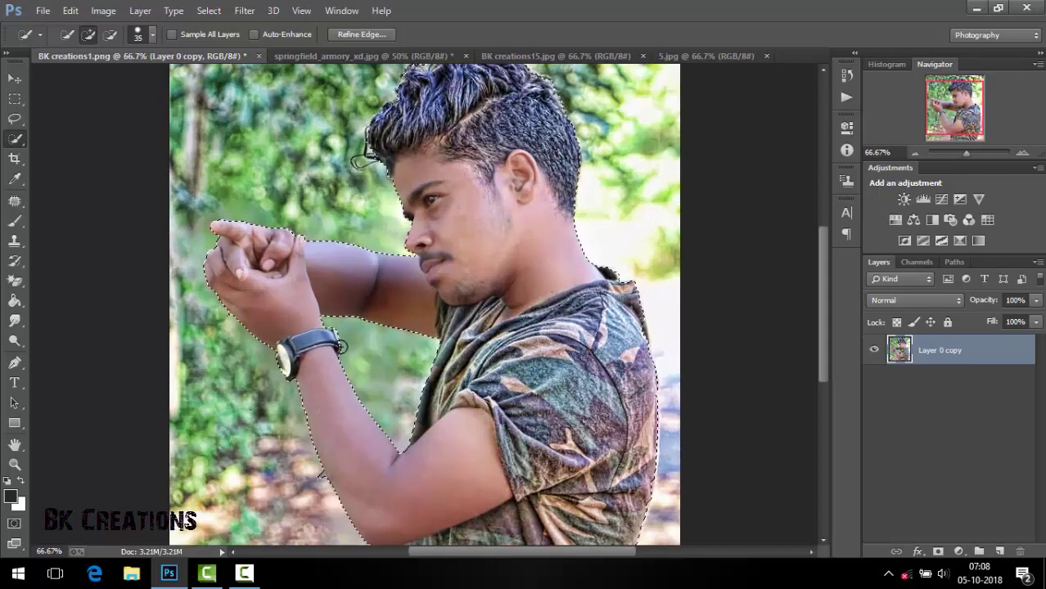
scroll(376, 240, "up", 2)
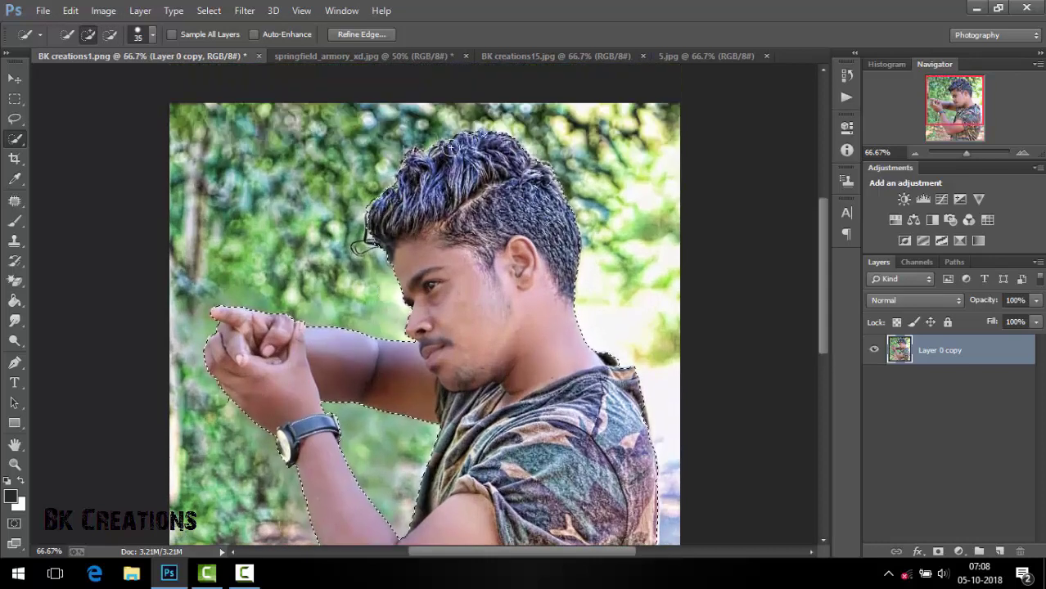
scroll(536, 203, "down", 3)
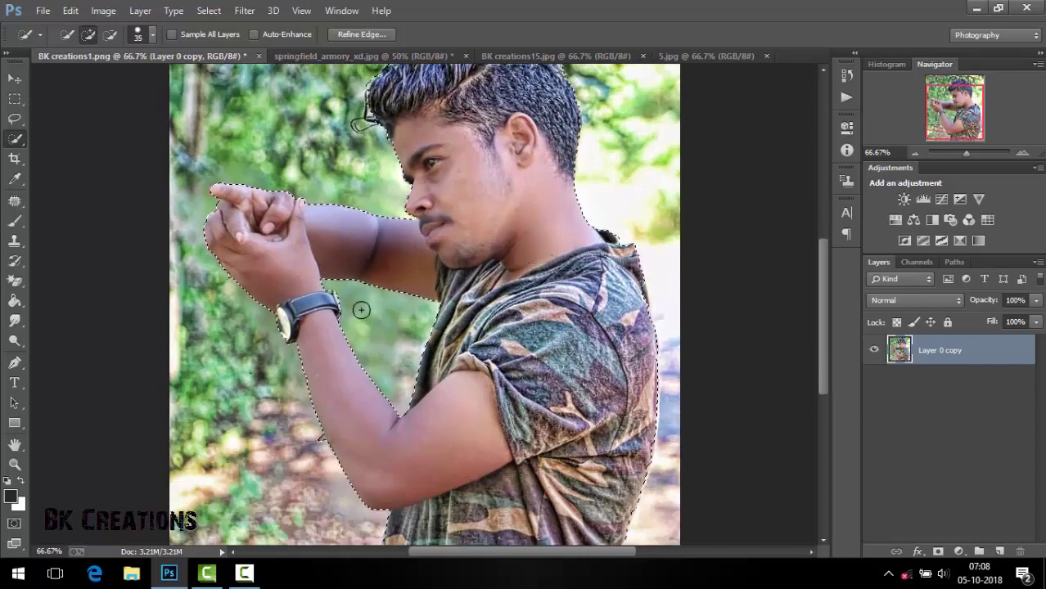
scroll(303, 344, "down", 2)
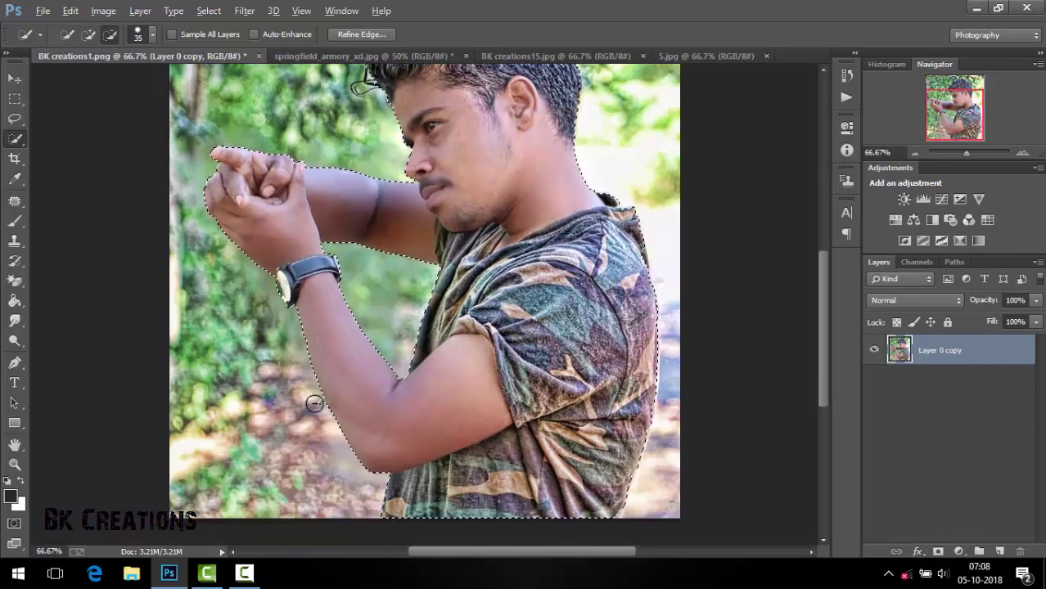
scroll(313, 401, "down", 1)
scroll(490, 368, "down", 1)
key("bracketleft")
key("bracketleft")
key("bracketleft")
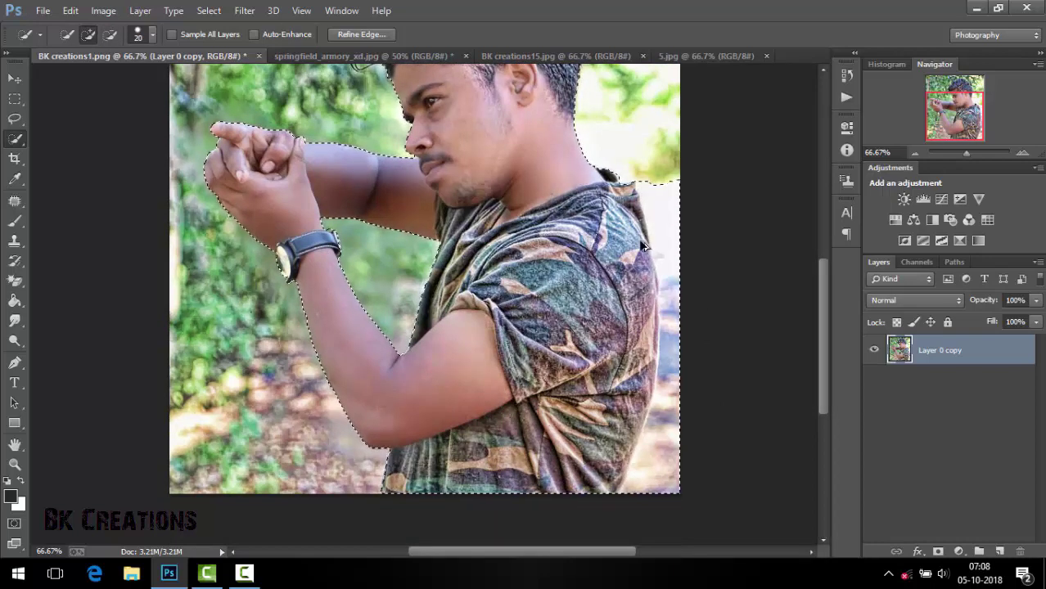
scroll(573, 279, "up", 3)
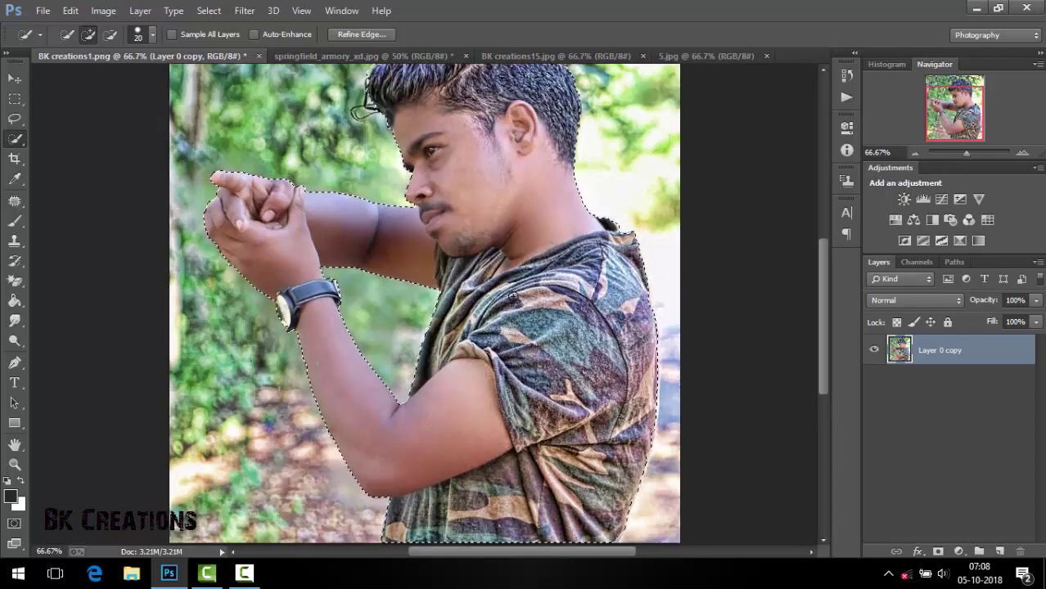
scroll(523, 295, "up", 4)
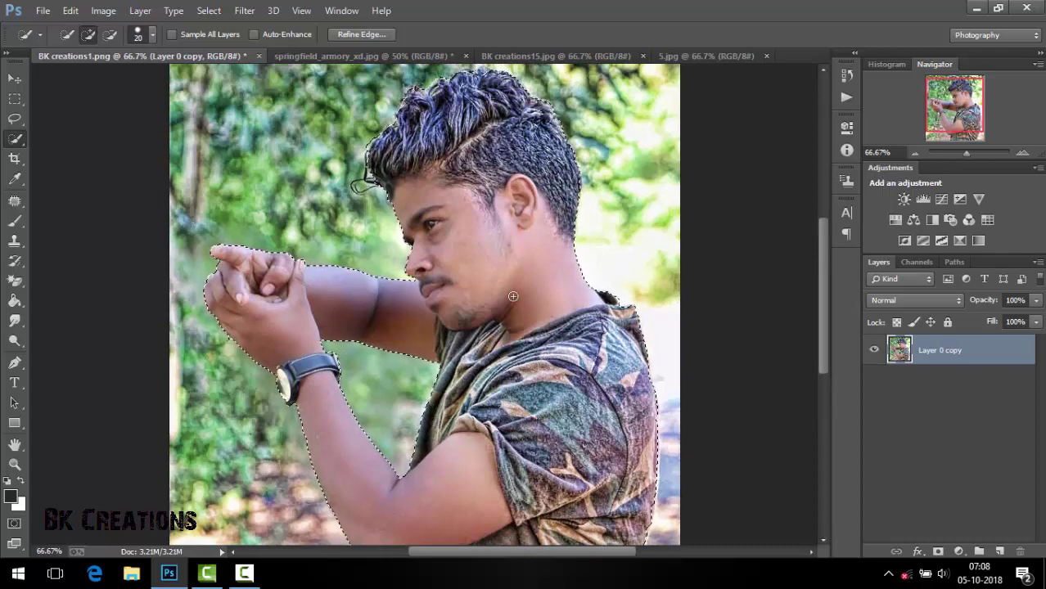
key("ctrl+minus")
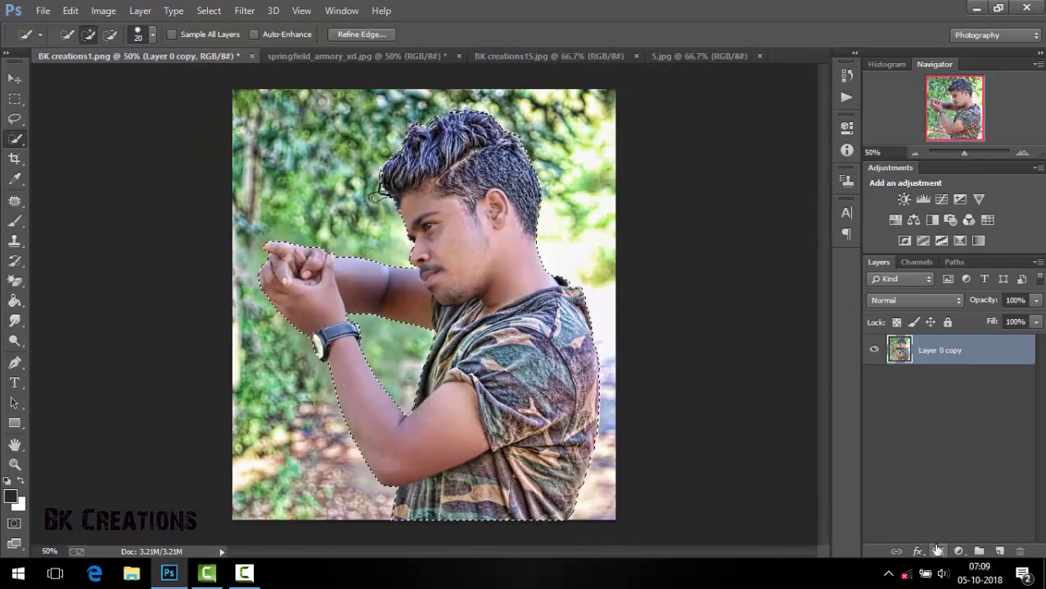
left_click(937, 551)
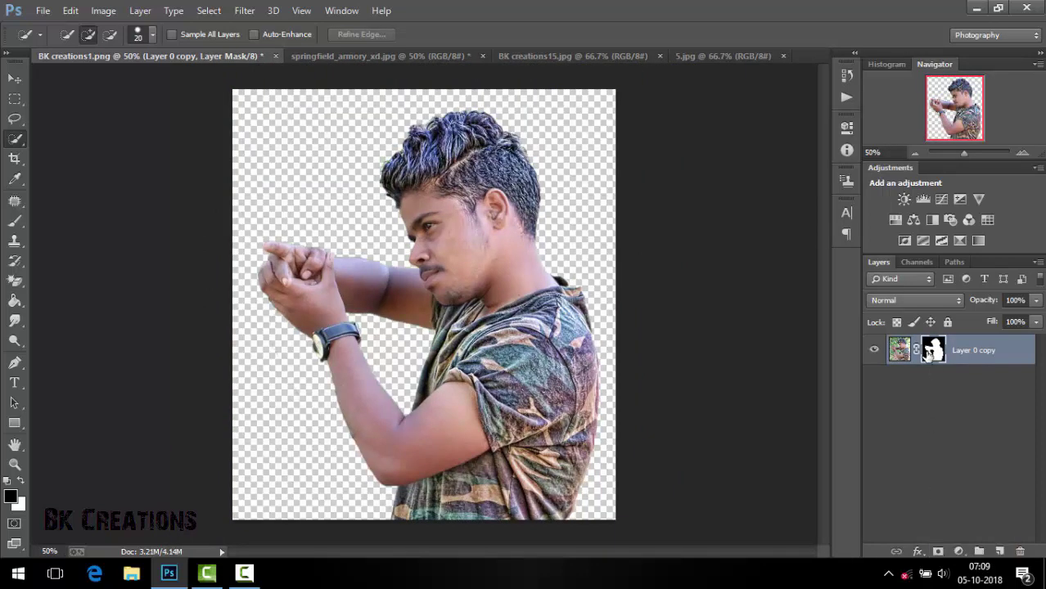
Refine the mask along the hair edges with Refine Radius, then apply the mask permanently
right_click(929, 351)
left_click(910, 475)
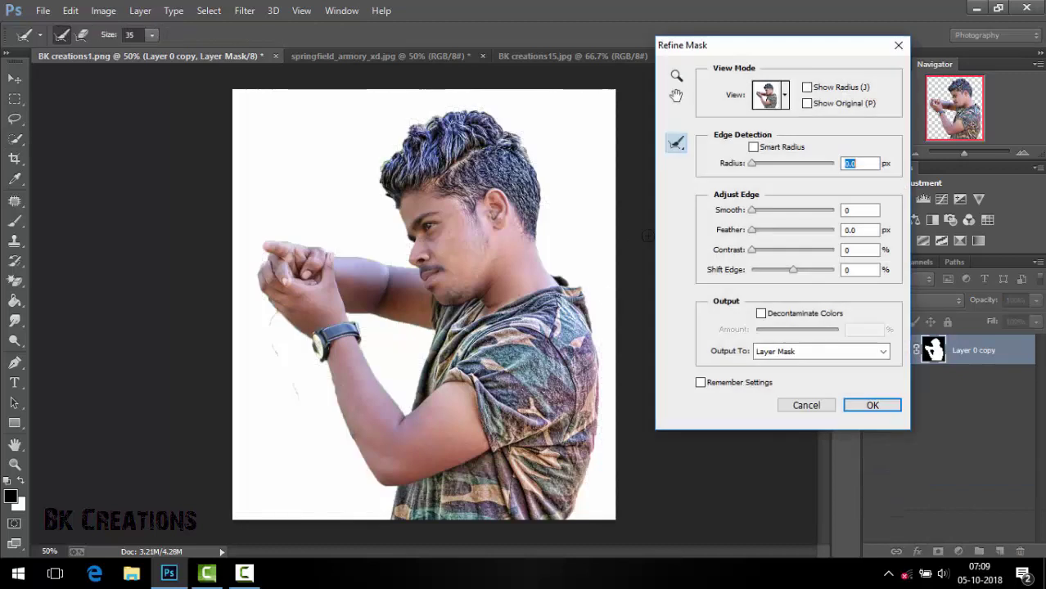
left_click_drag(674, 149, 699, 150)
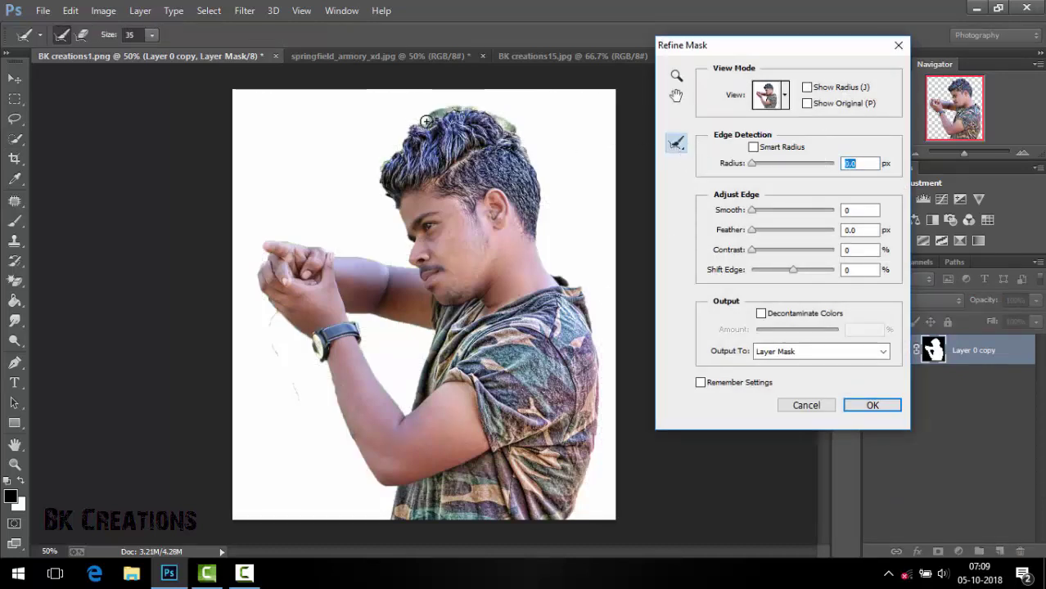
left_click_drag(402, 138, 388, 155)
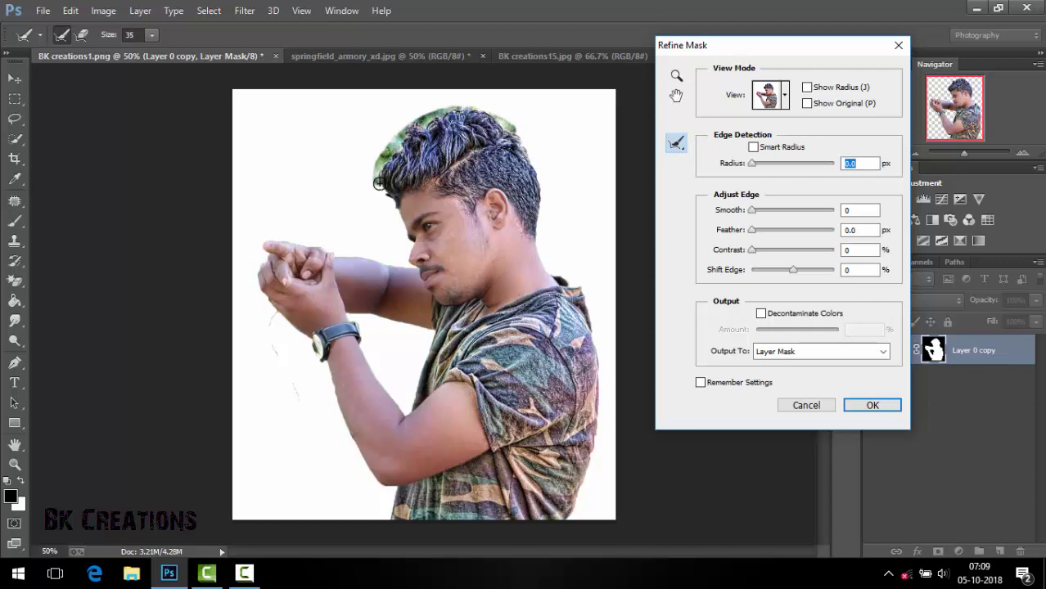
left_click_drag(457, 141, 512, 136)
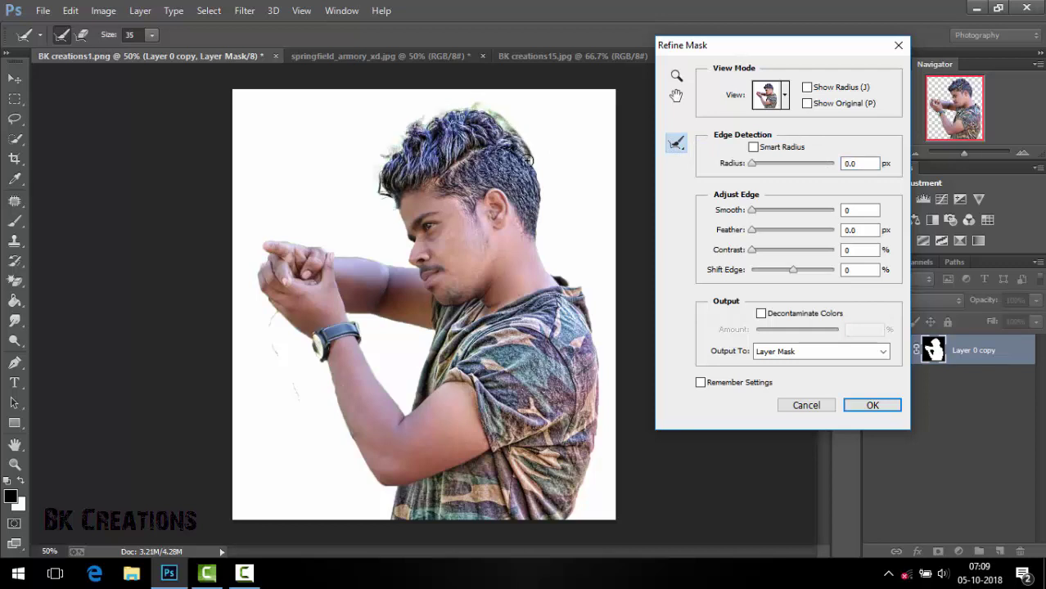
left_click_drag(533, 208, 536, 214)
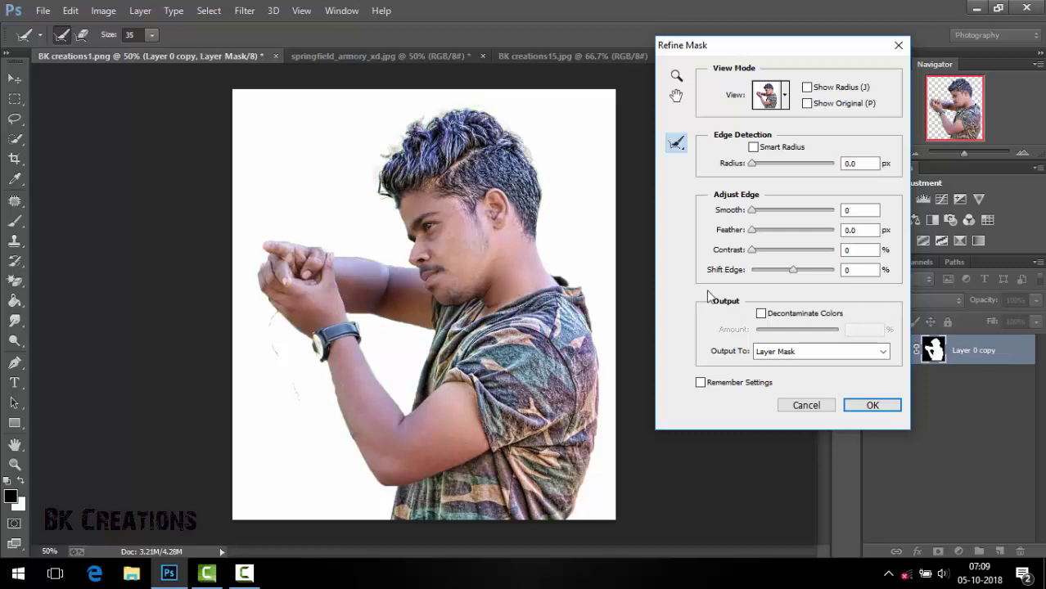
left_click(872, 405)
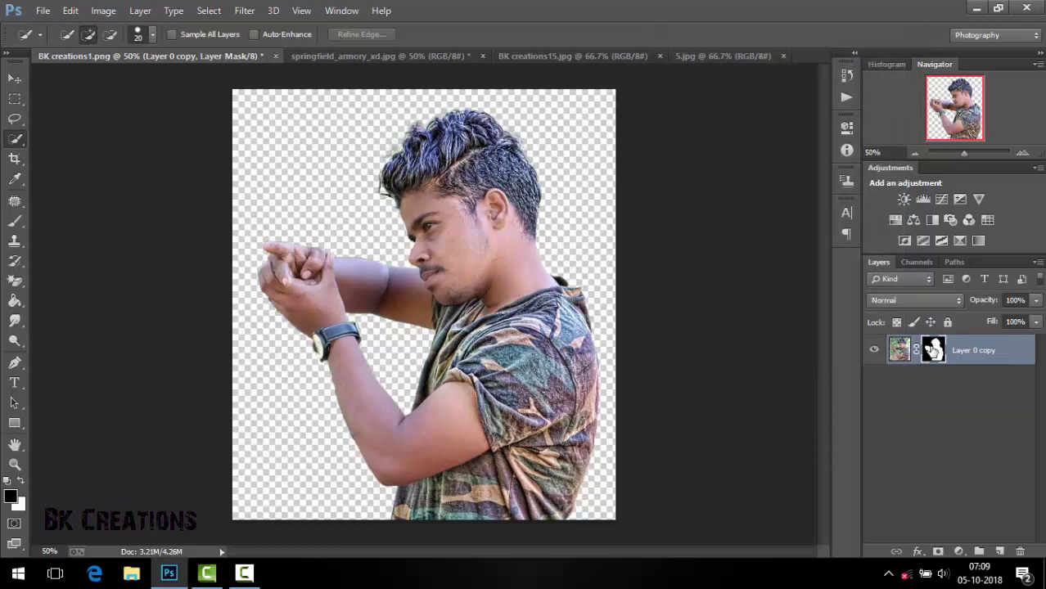
right_click(933, 351)
left_click(930, 396)
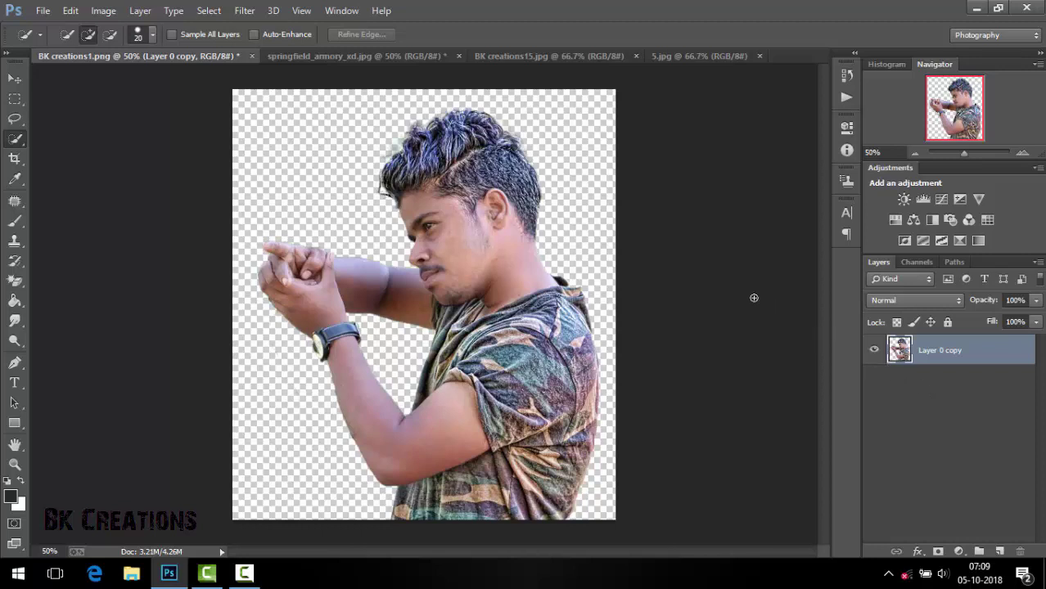
Drag the cut-out man from BK creations1.png onto the BK creations15.jpg street image
left_click(16, 79)
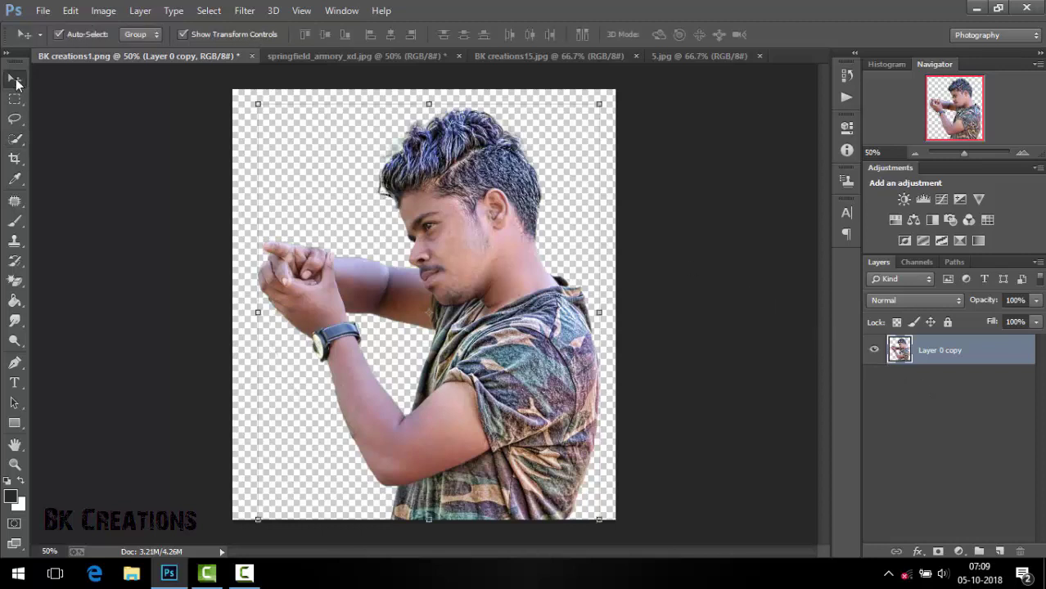
left_click(279, 55)
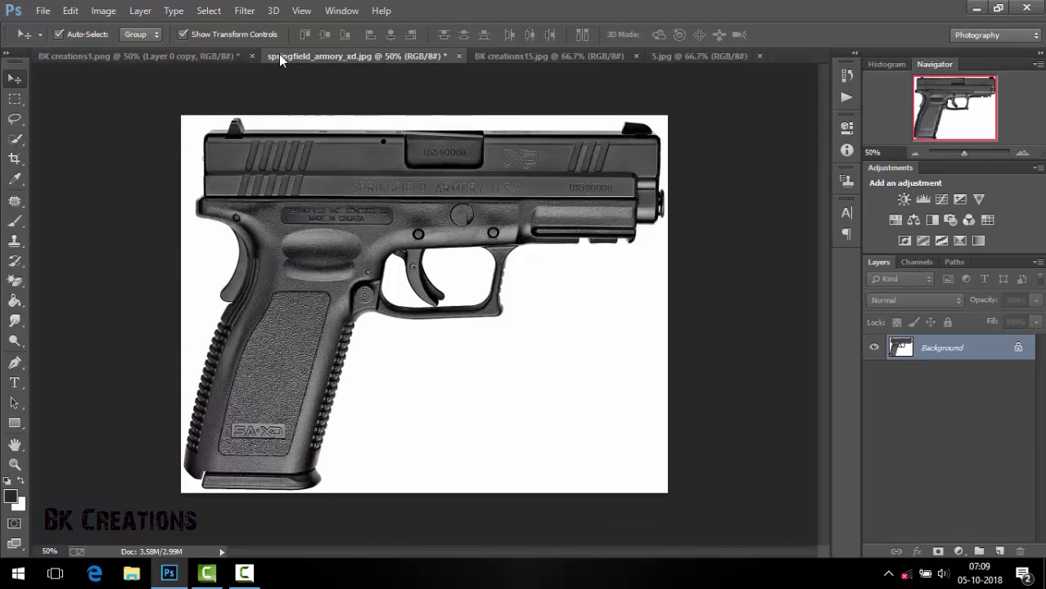
left_click(217, 55)
left_click(500, 56)
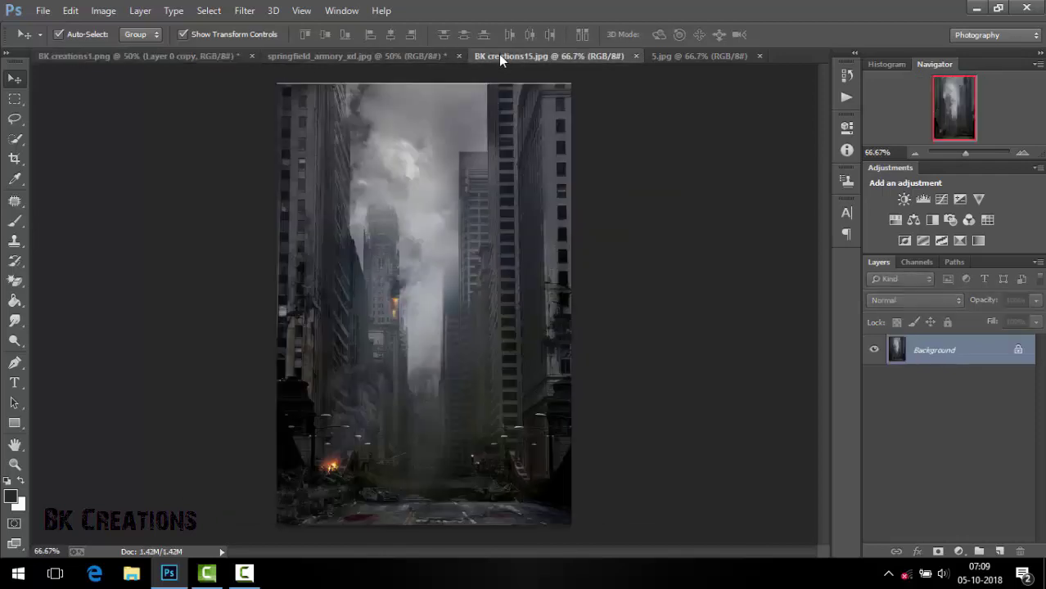
left_click(208, 57)
mouse_move(413, 263)
left_mouse_down()
mouse_move(505, 86)
mouse_move(471, 191)
left_mouse_up()
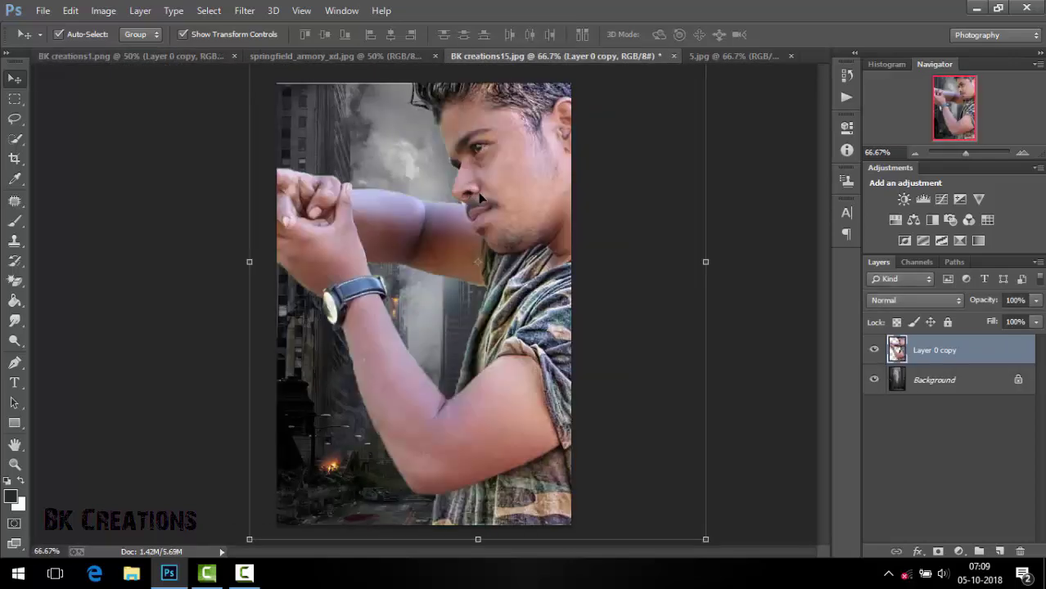
key("ctrl+minus")
Scale the man down to about 58% and shift him left in the street
mouse_move(622, 79)
left_mouse_down()
mouse_move(553, 200)
mouse_move(528, 276)
left_mouse_up()
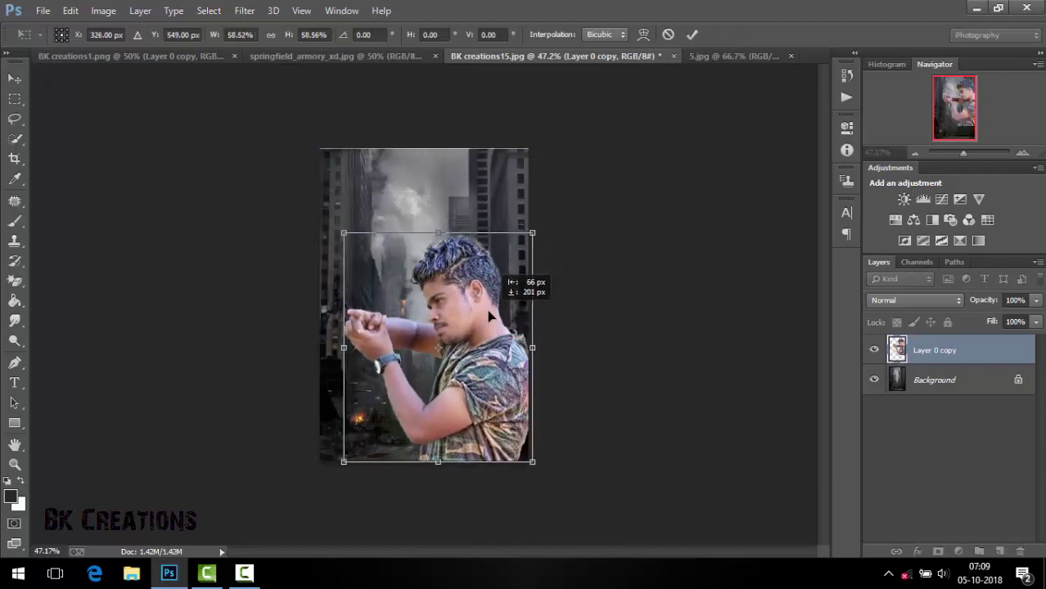
left_click_drag(531, 234, 541, 222)
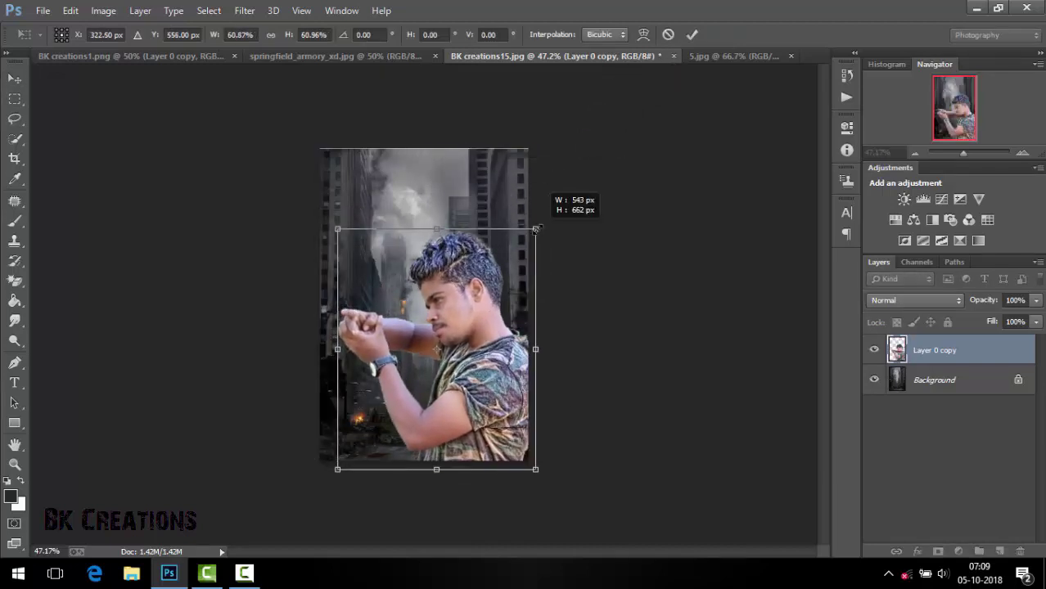
left_click_drag(502, 302, 489, 302)
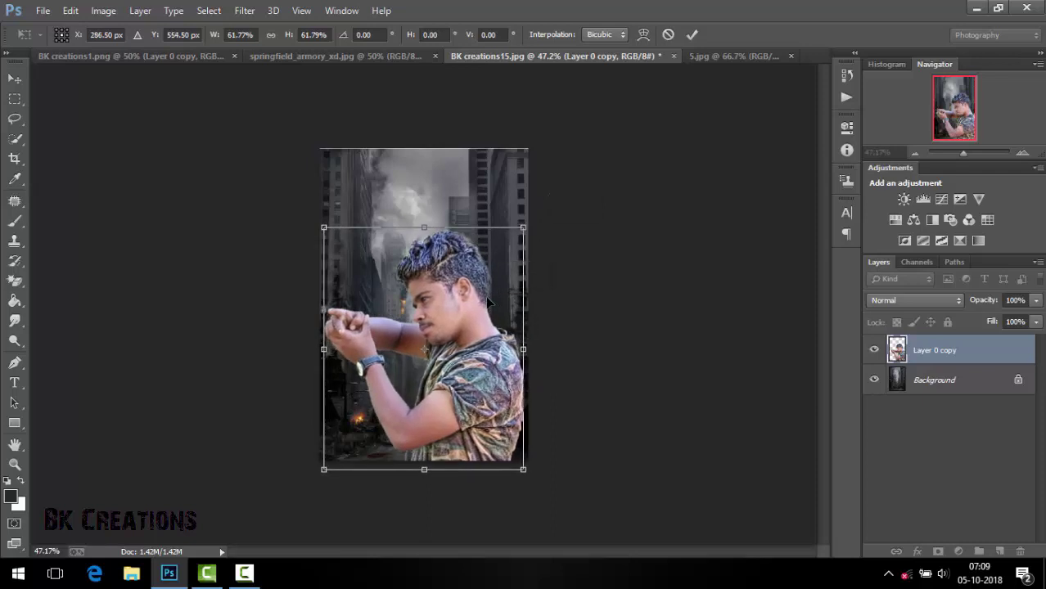
key("Return")
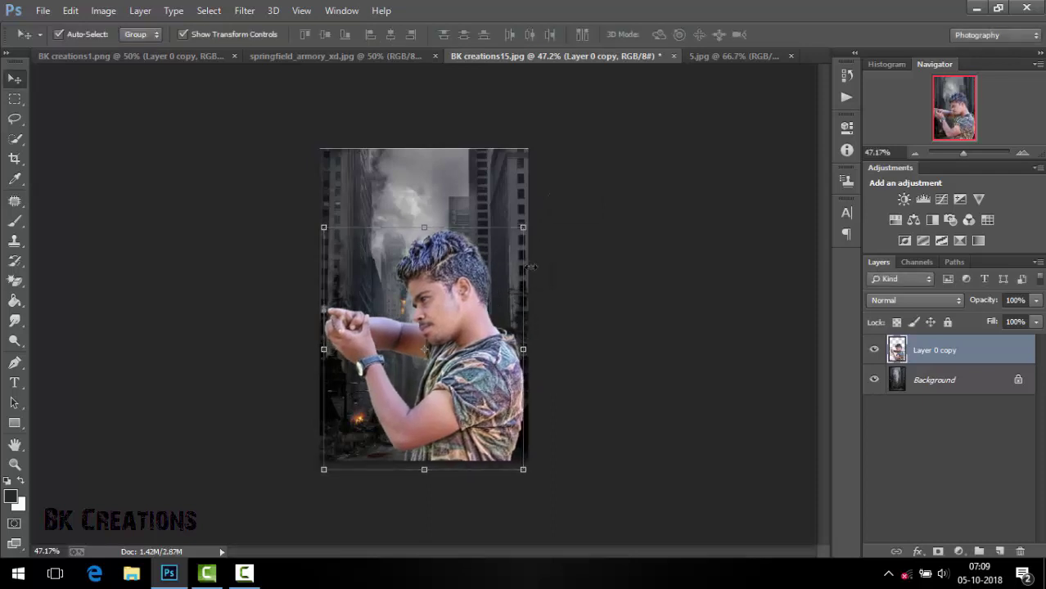
scroll(531, 267, "up", 3)
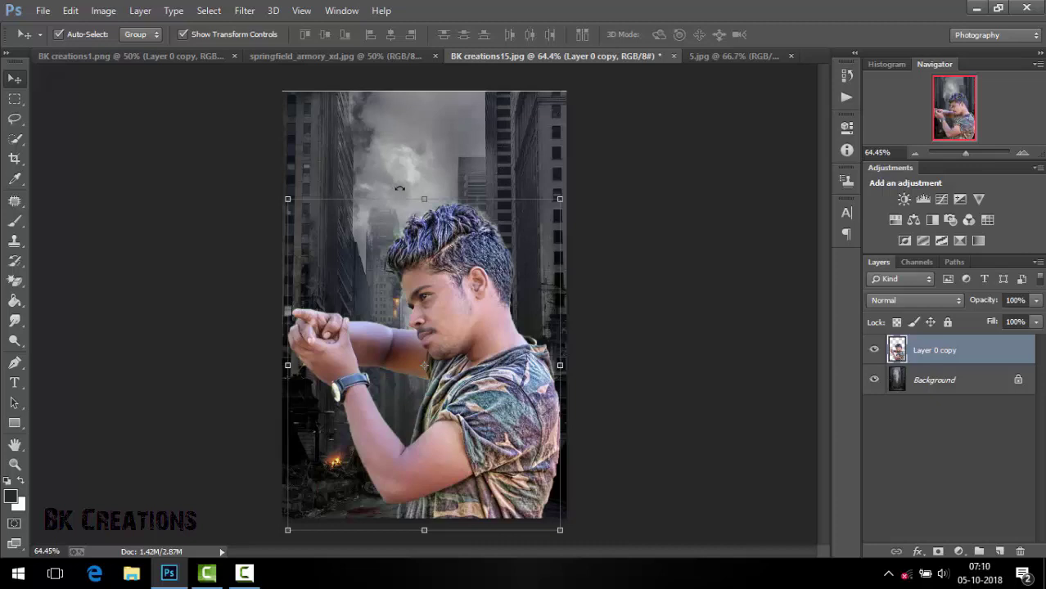
Unlock the street background as Layer 0 and add an empty Layer 1 beneath it
left_click(342, 135)
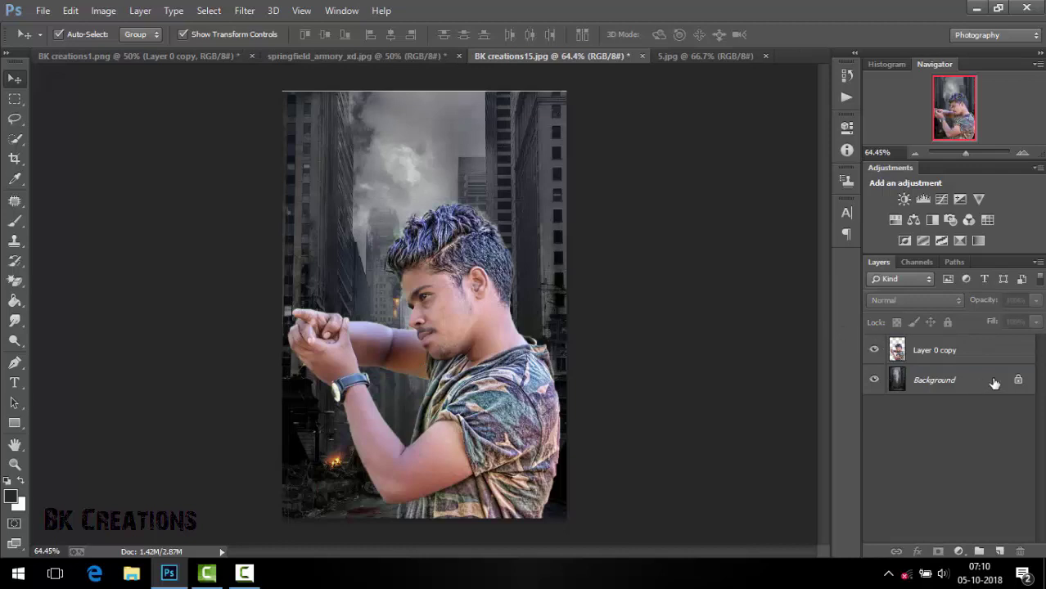
left_click(1018, 384)
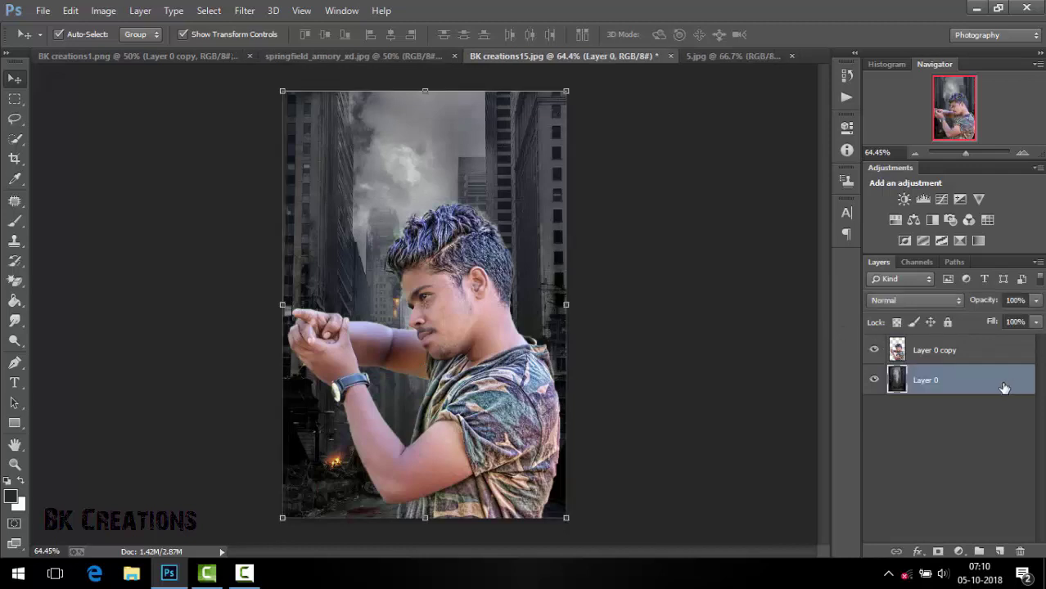
left_click(999, 551)
left_click_drag(958, 391, 952, 422)
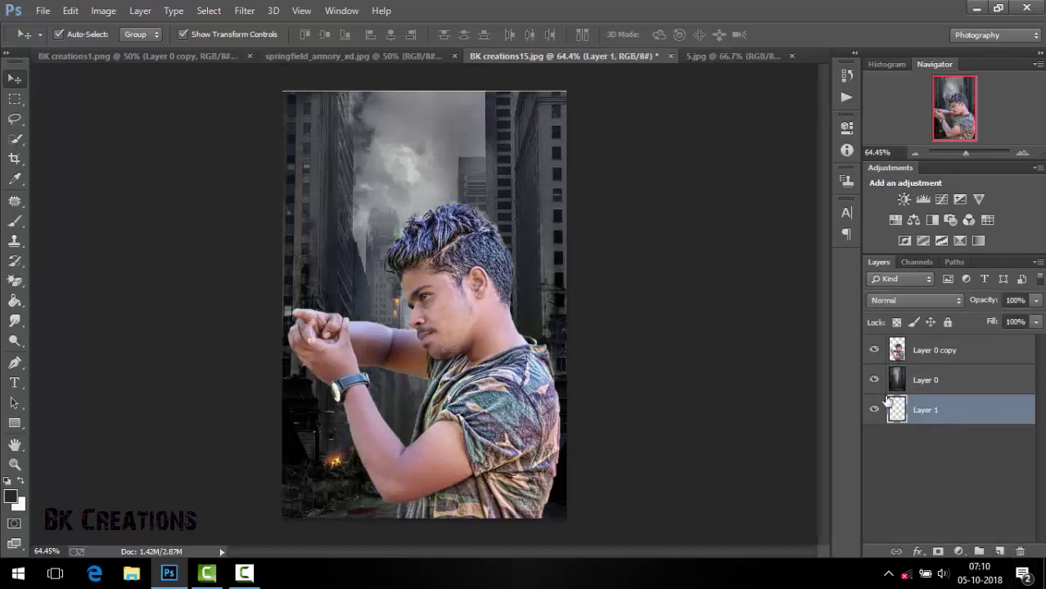
left_click(926, 382)
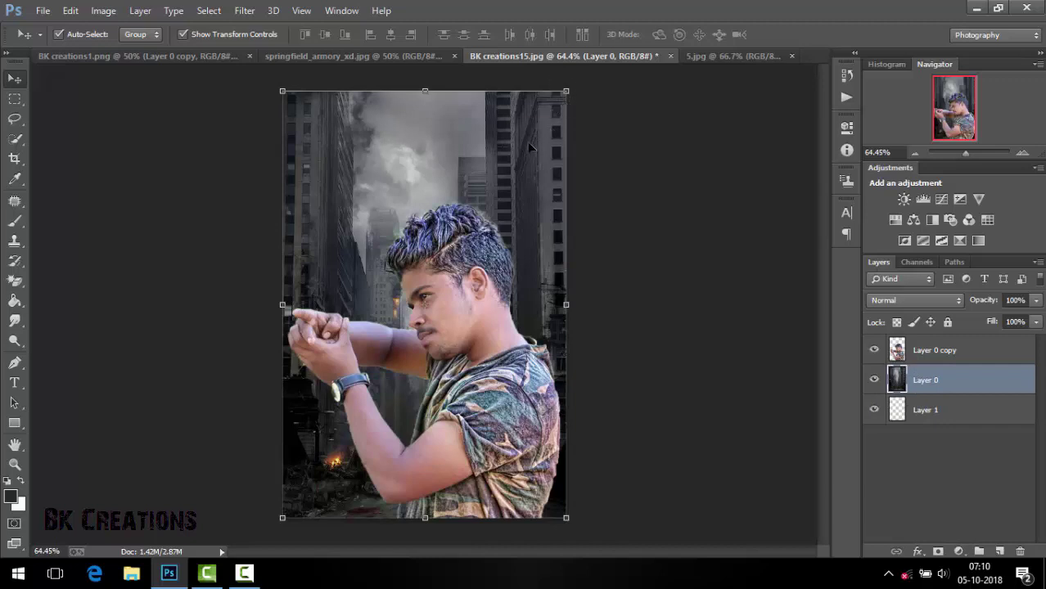
Extend the canvas left, right and upward with the Crop tool
left_click(14, 159)
left_click_drag(299, 325, 261, 306)
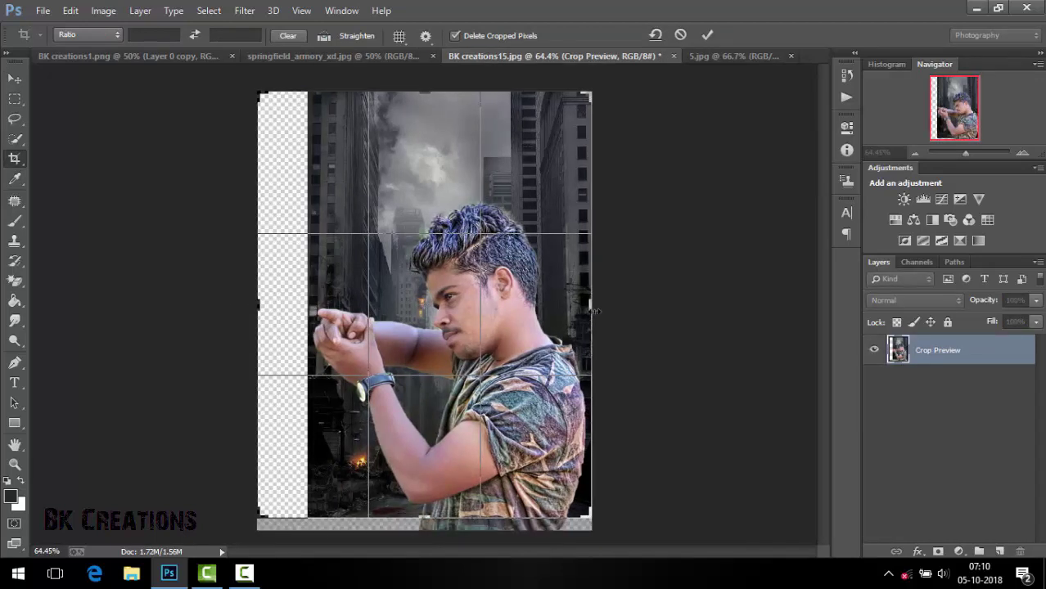
left_click_drag(593, 309, 597, 305)
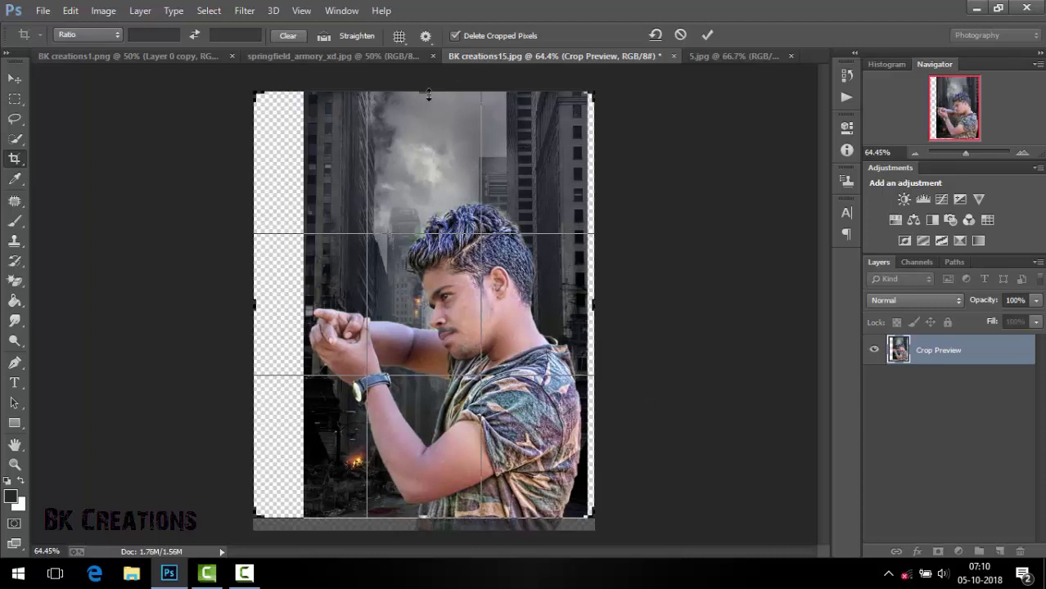
left_click_drag(428, 96, 450, 78)
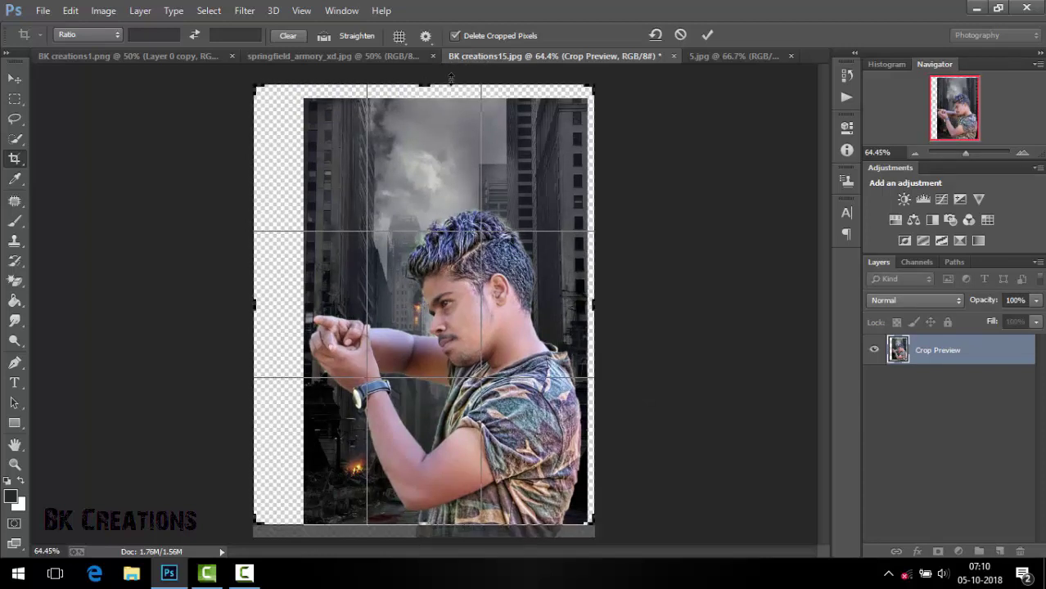
left_click(704, 36)
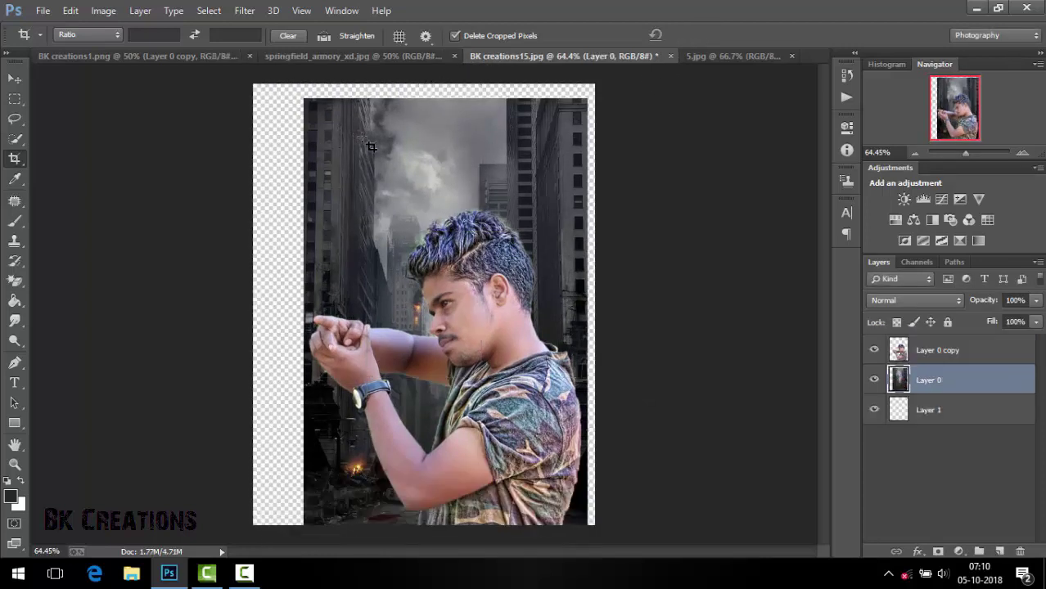
Enlarge the city street to about 121% to fill the canvas and nudge the man right
key("v")
left_click_drag(370, 146, 337, 129)
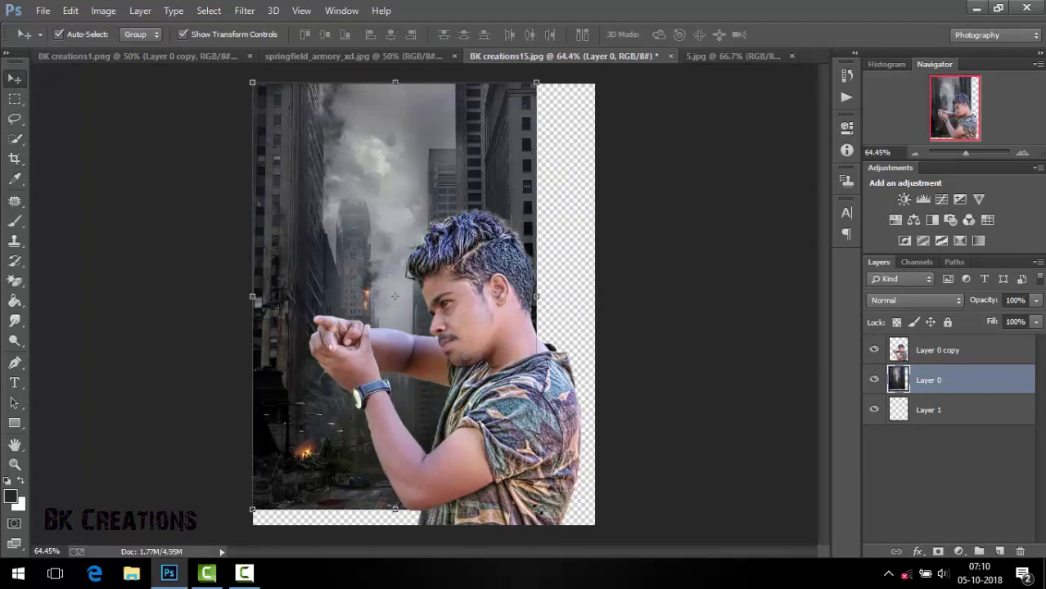
left_click_drag(536, 509, 571, 531)
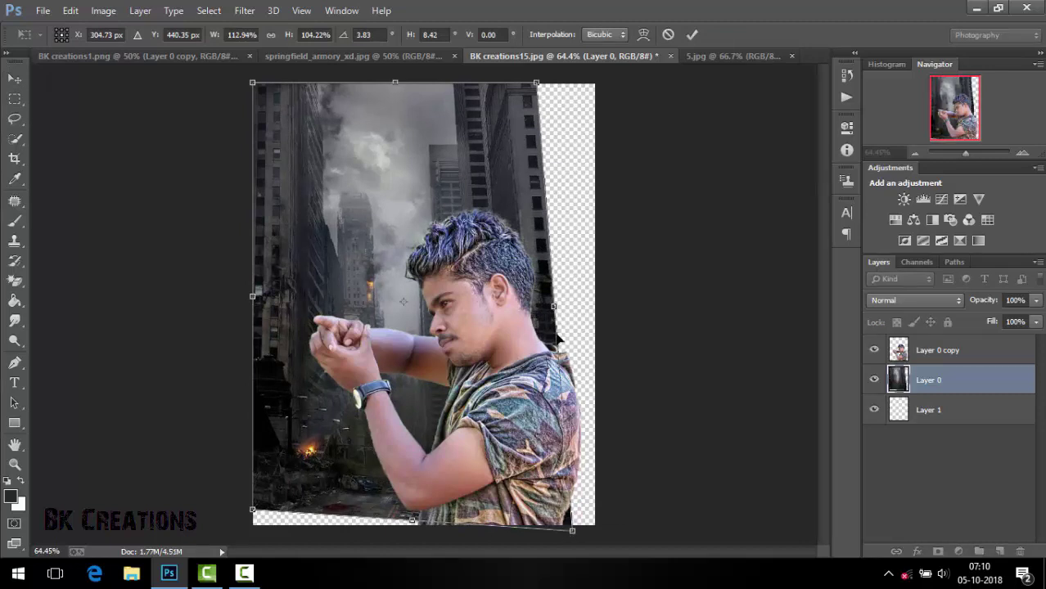
key("Return")
key("ctrl+z")
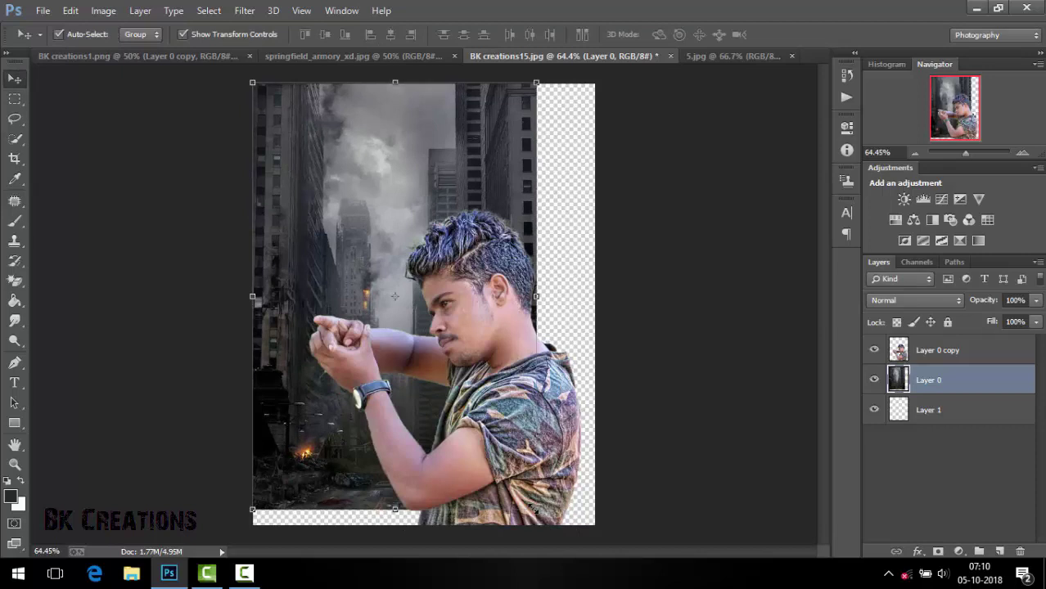
left_click_drag(536, 509, 590, 544)
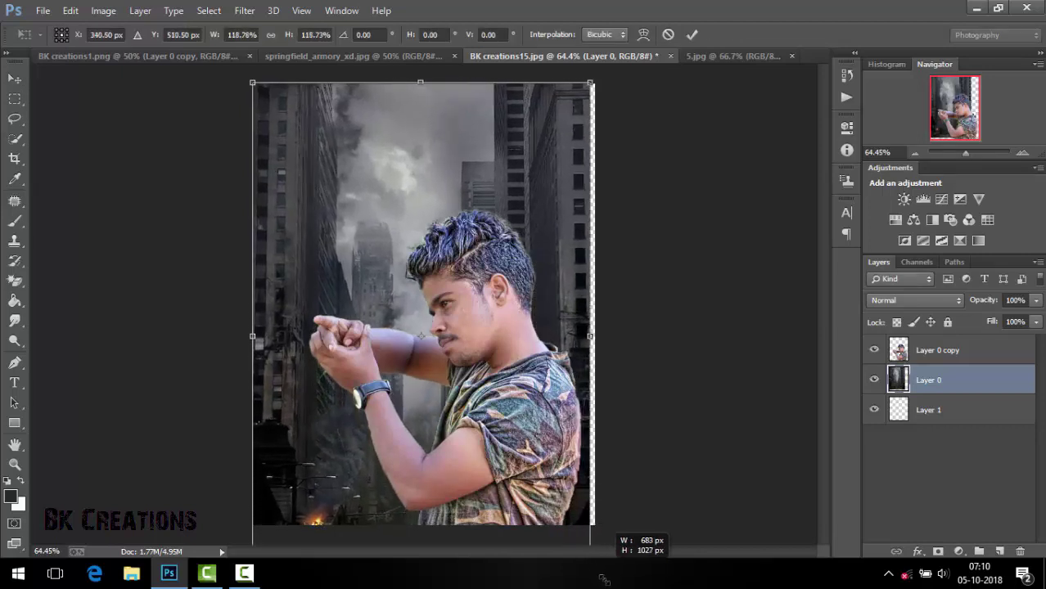
mouse_move(545, 377)
left_mouse_down()
mouse_move(562, 243)
mouse_move(568, 271)
left_mouse_up()
key("Return")
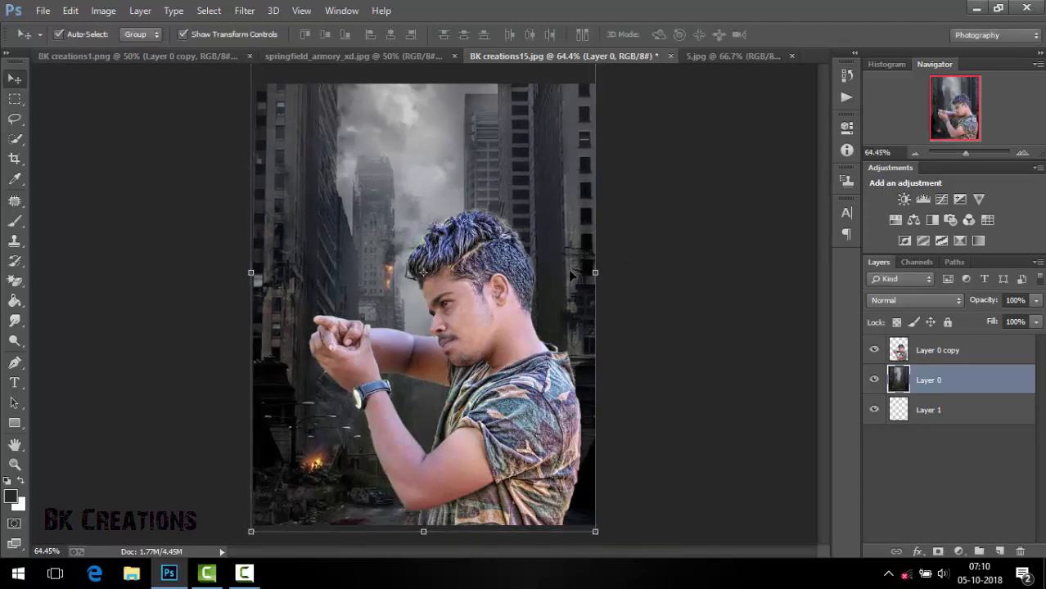
left_click(509, 356)
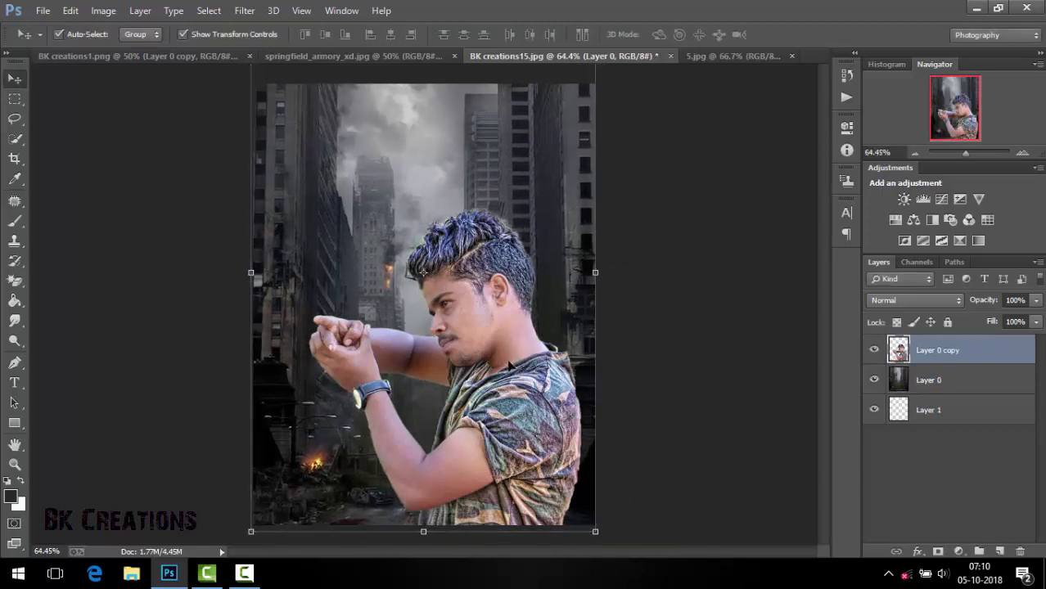
left_click_drag(510, 378, 524, 378)
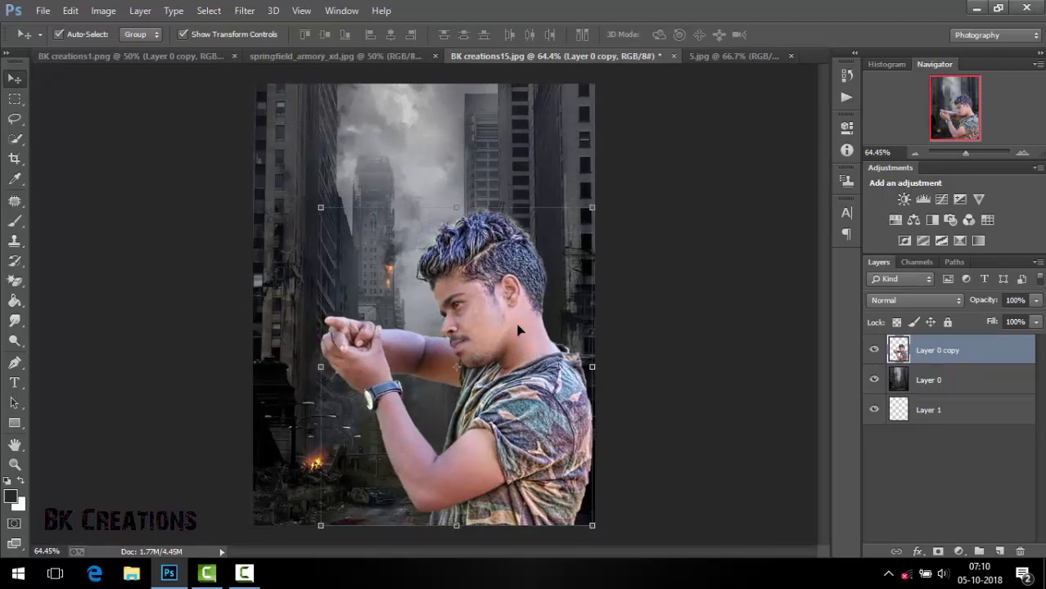
left_click(698, 290)
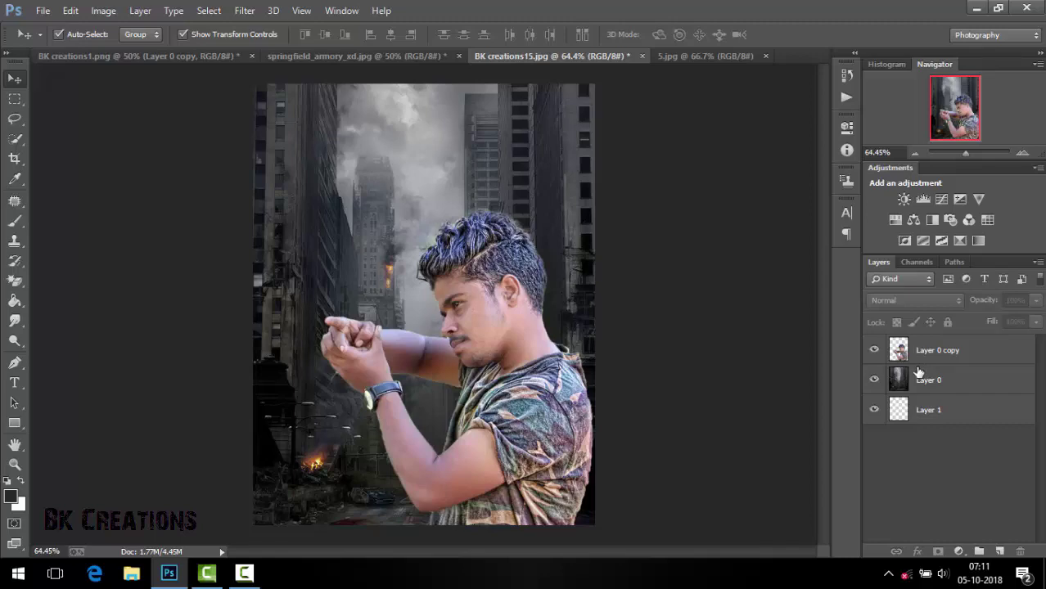
In Camera Raw on Layer 0, set Clarity +36, Contrast +27 and Exposure +0.65
left_click(939, 382)
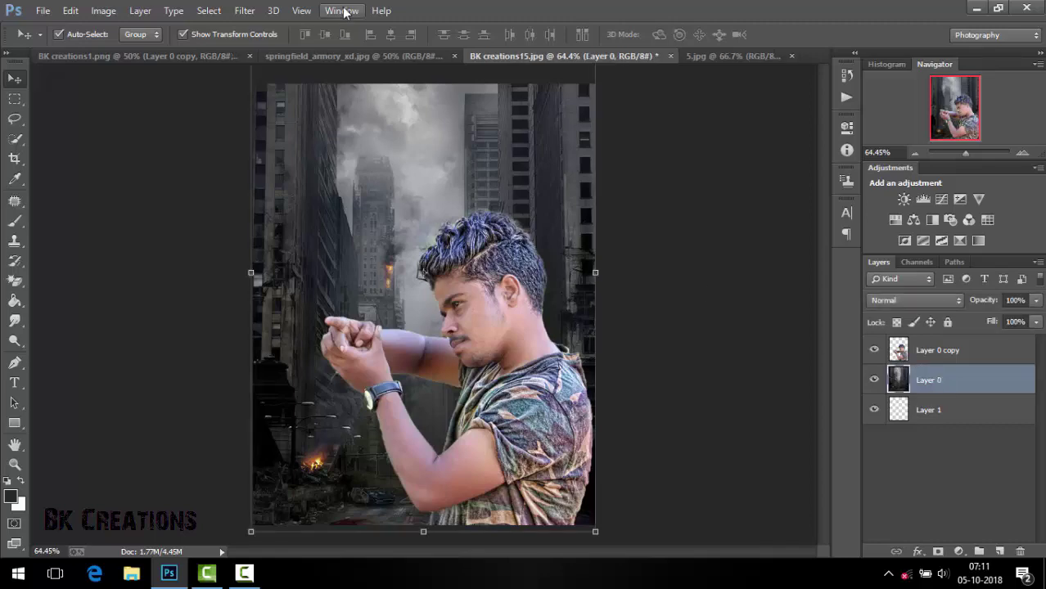
left_click(243, 10)
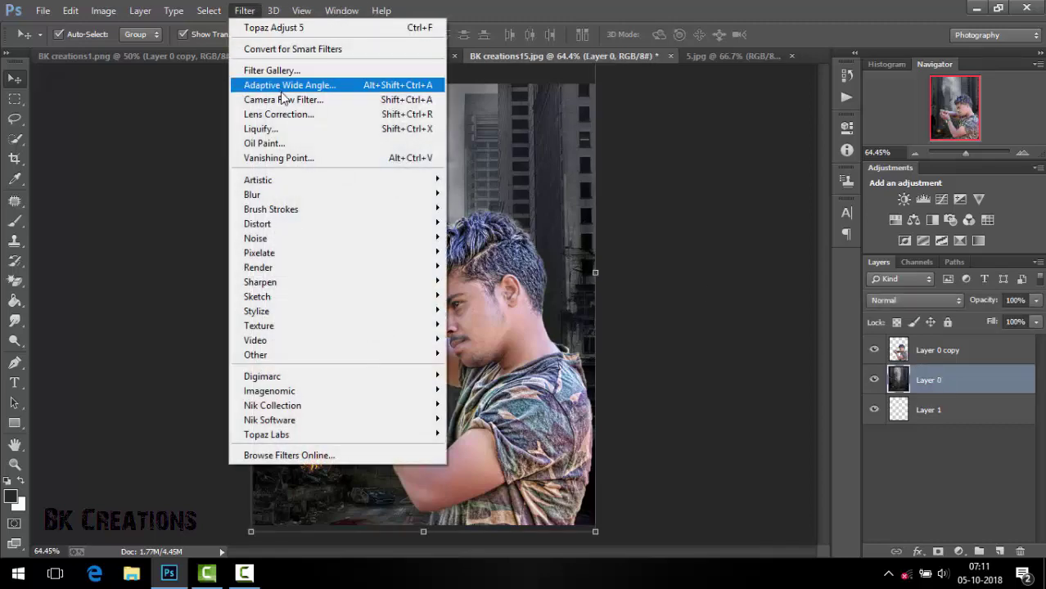
left_click(280, 95)
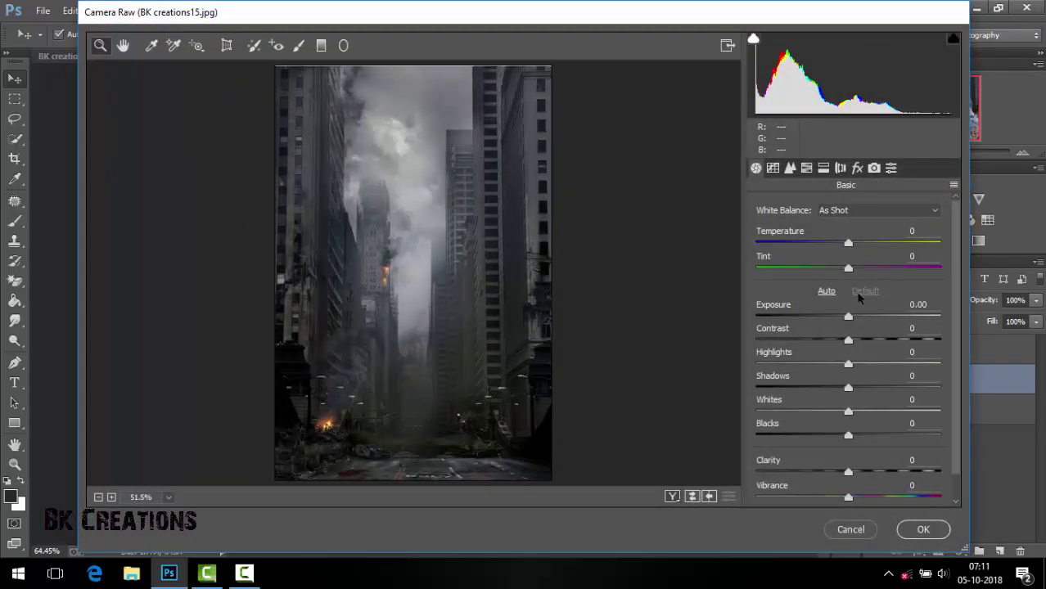
left_click_drag(849, 473, 880, 473)
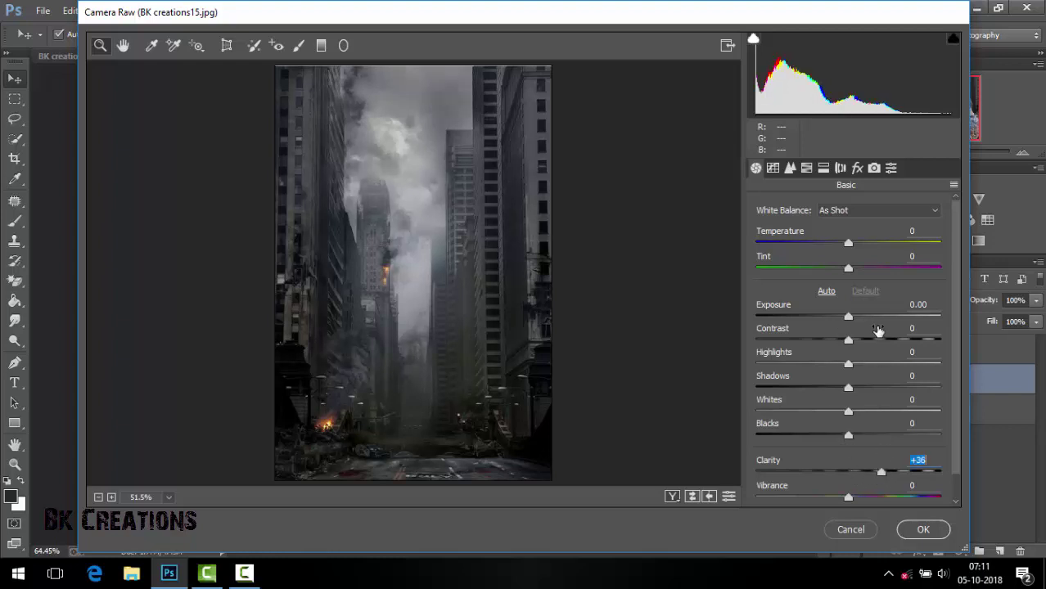
mouse_move(848, 341)
left_mouse_down()
mouse_move(872, 340)
mouse_move(860, 318)
left_mouse_up()
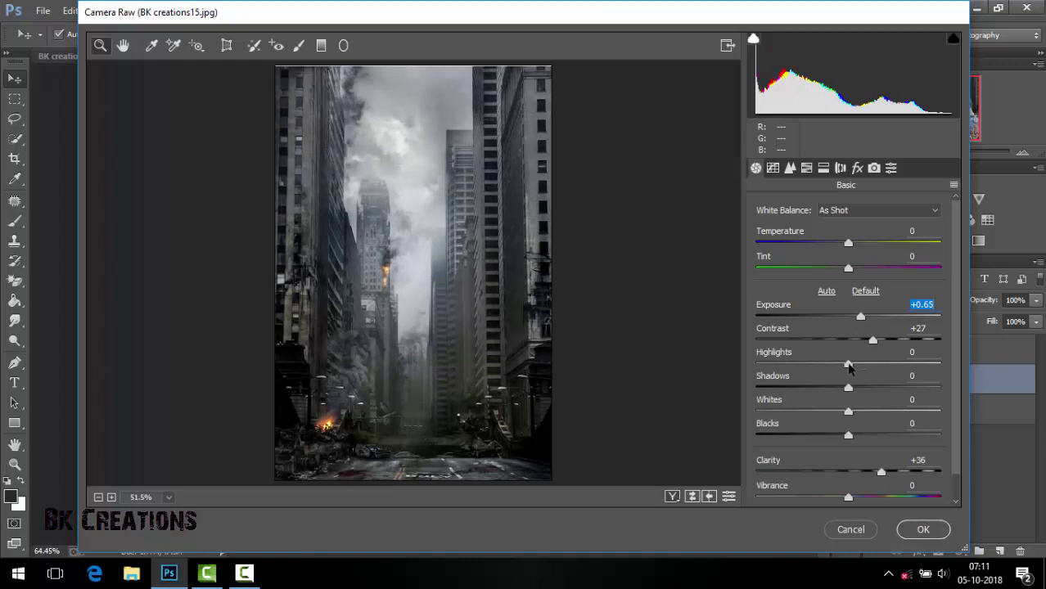
Set Highlights -100, Shadows +43, Whites -39 and Blacks -11, and apply the filter
mouse_move(848, 364)
left_mouse_down()
mouse_move(881, 364)
mouse_move(746, 364)
left_mouse_up()
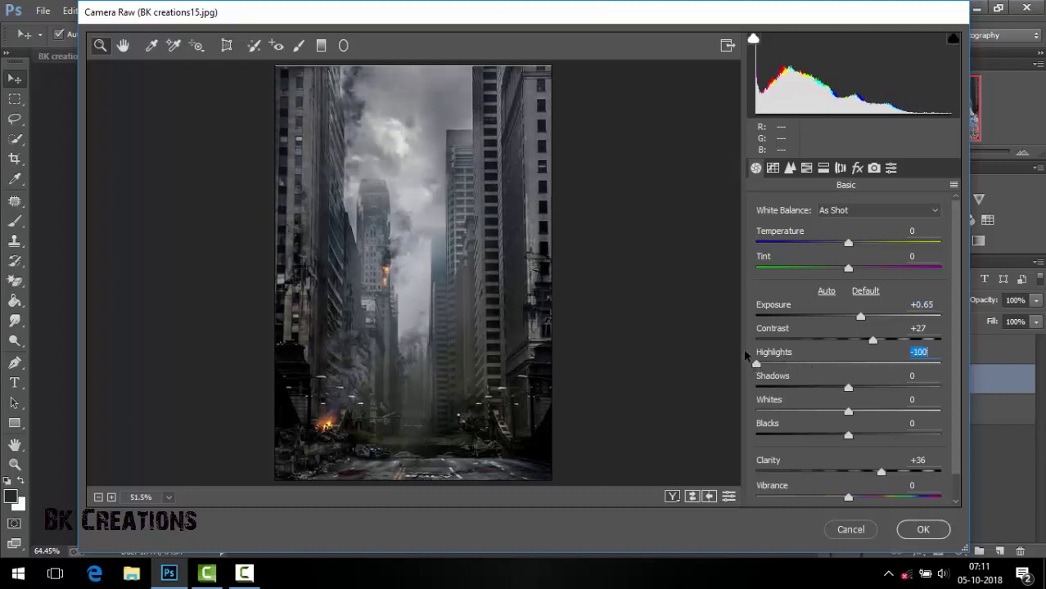
left_click_drag(847, 388, 887, 388)
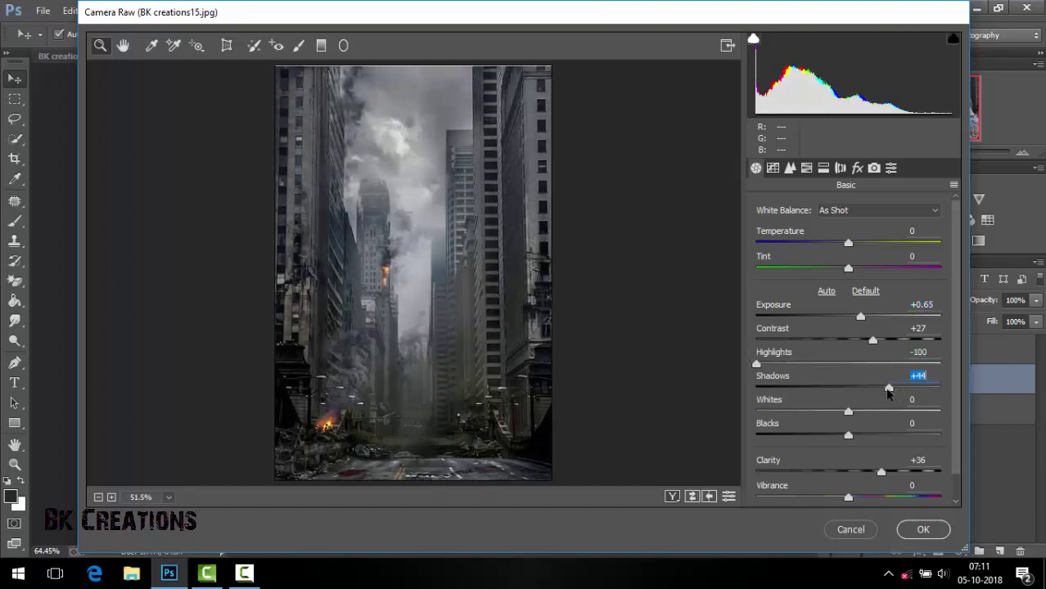
mouse_move(848, 435)
left_mouse_down()
mouse_move(867, 435)
mouse_move(813, 411)
left_mouse_up()
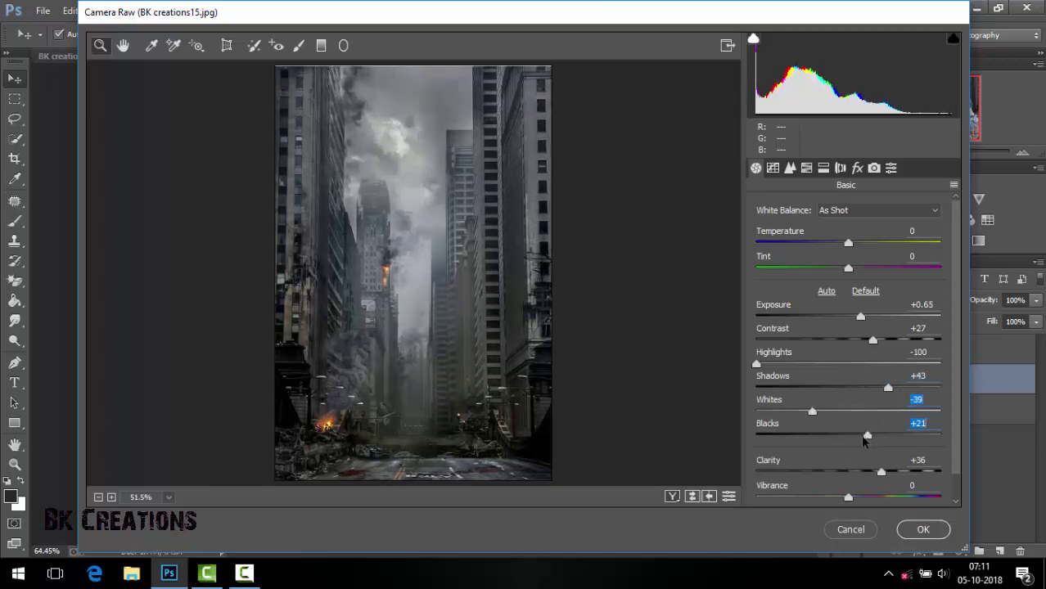
left_click_drag(866, 433, 836, 434)
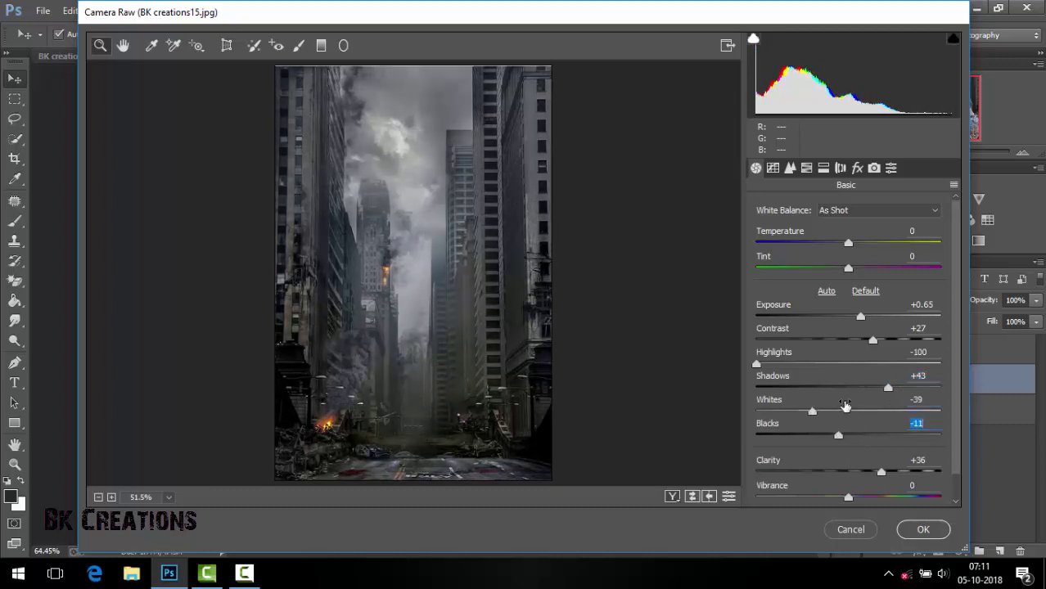
left_click(933, 537)
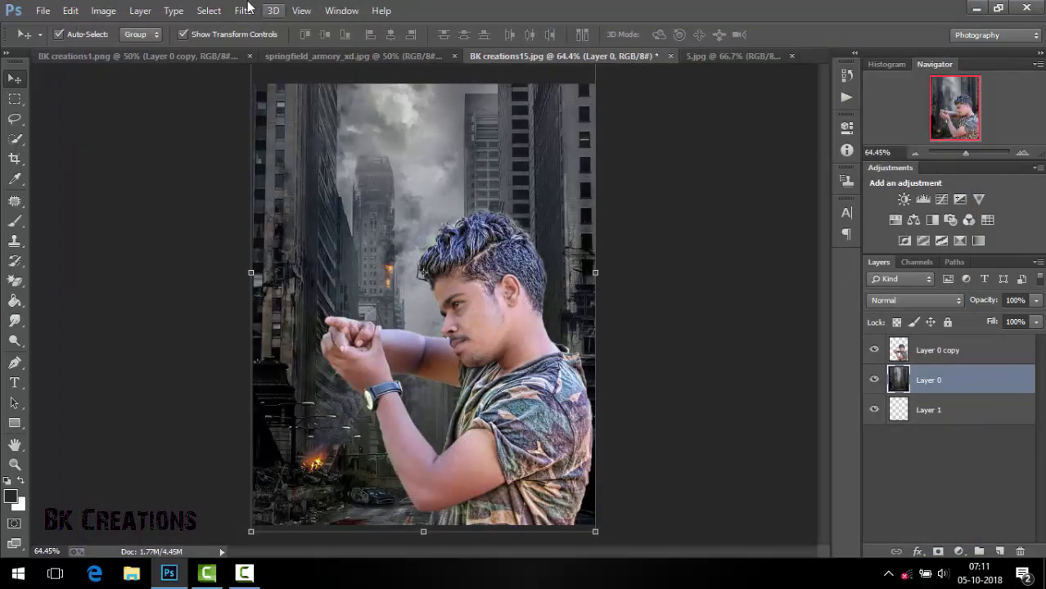
left_click(244, 10)
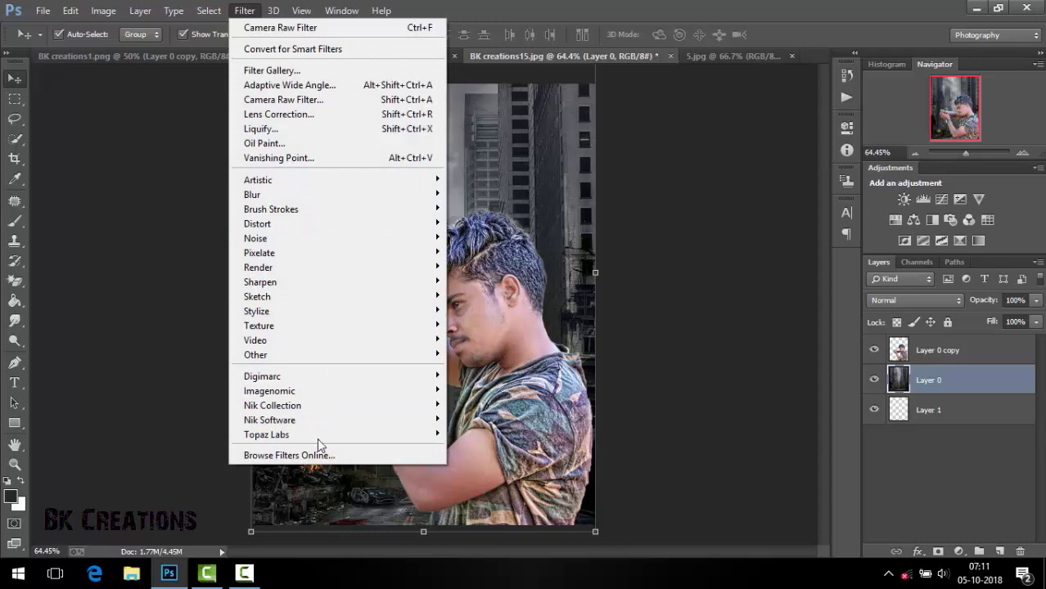
Apply Topaz Adjust 5's Recovery - Highlight preset to the city background Layer 0
mouse_move(267, 434)
left_click(516, 246)
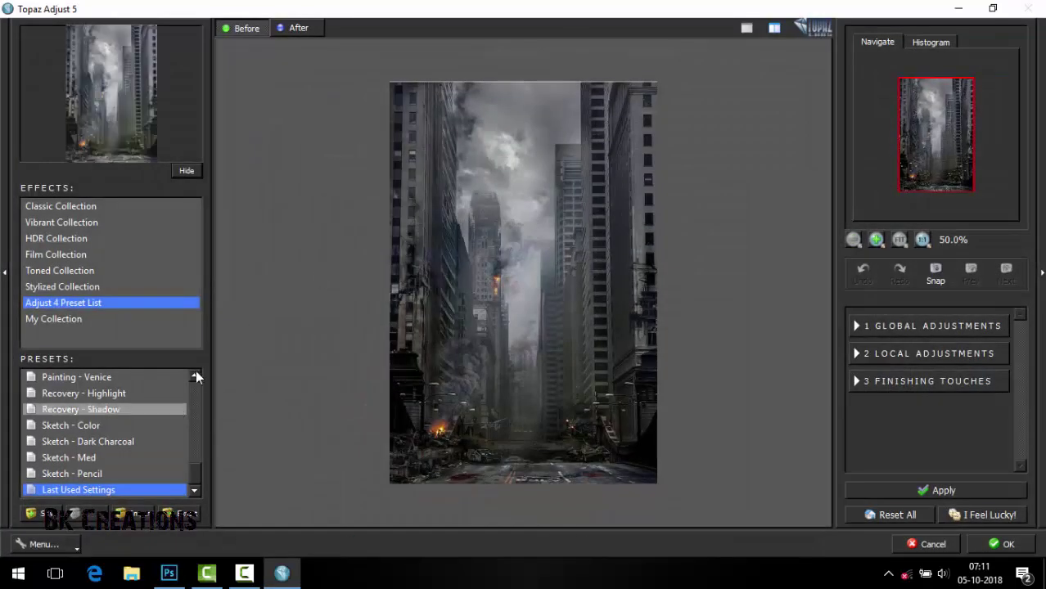
left_click(195, 371)
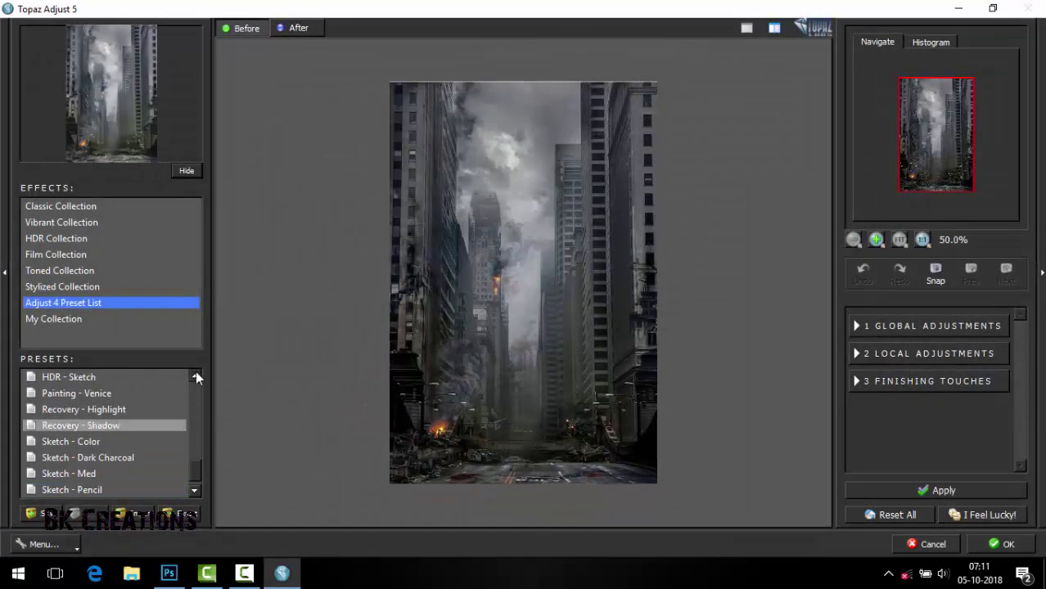
left_click(130, 420)
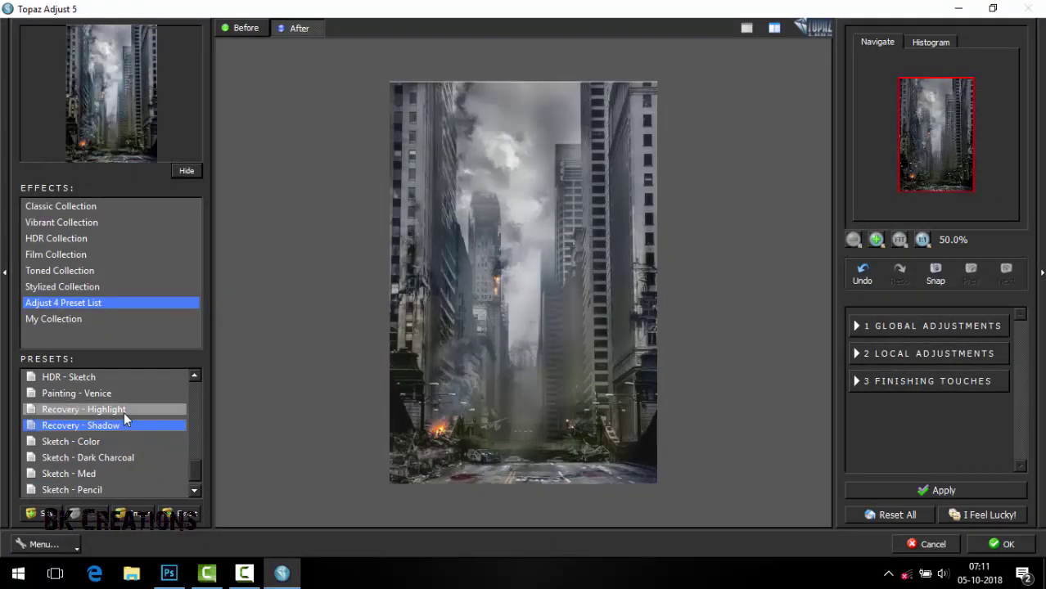
left_click(124, 414)
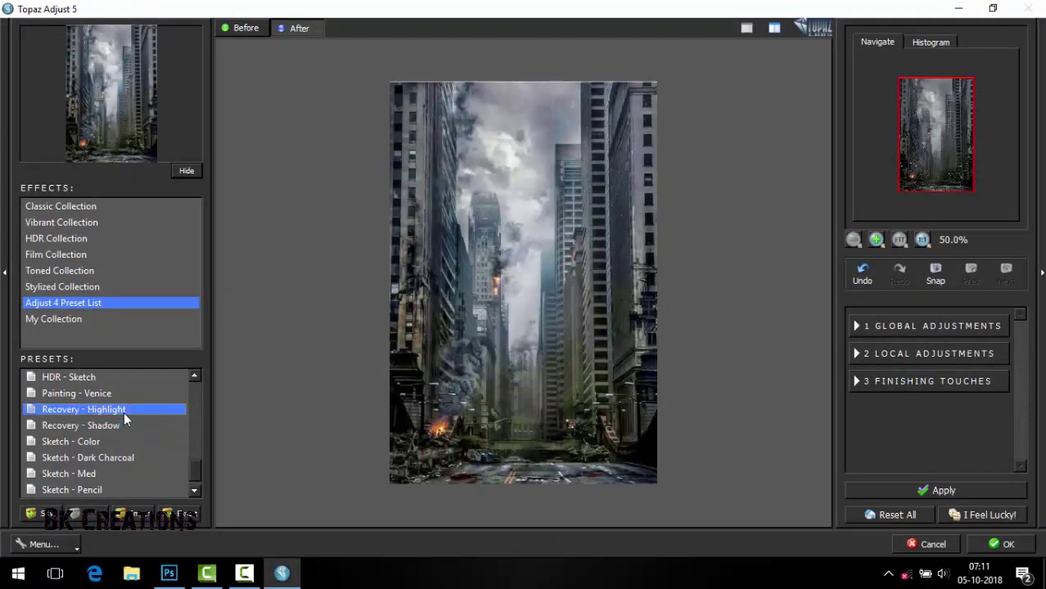
left_click(982, 543)
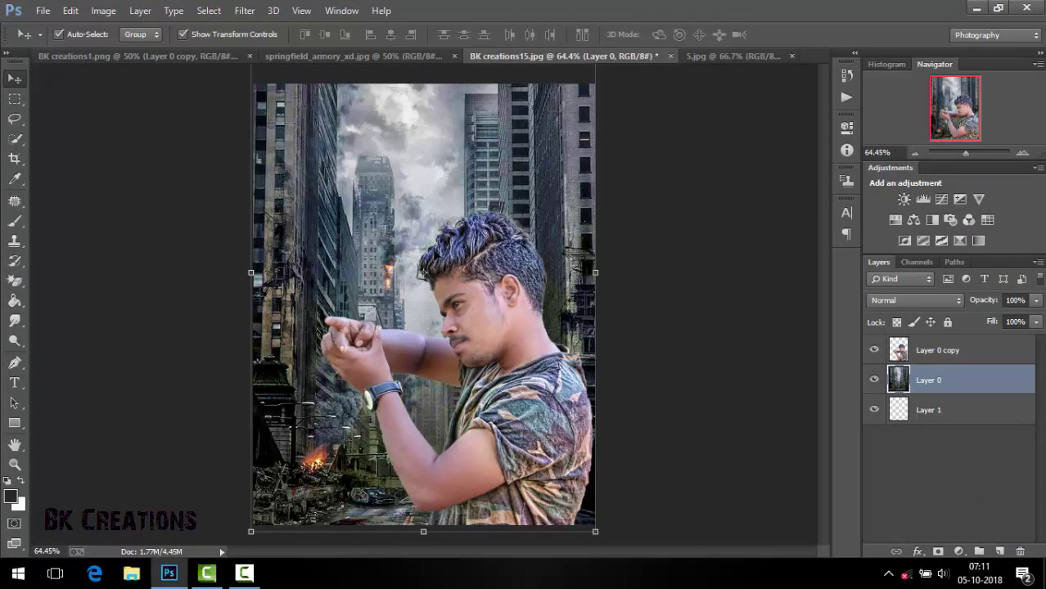
At 100% view on Layer 0 copy, pick the Smudge tool with a 45 px soft brush
key("ctrl+1")
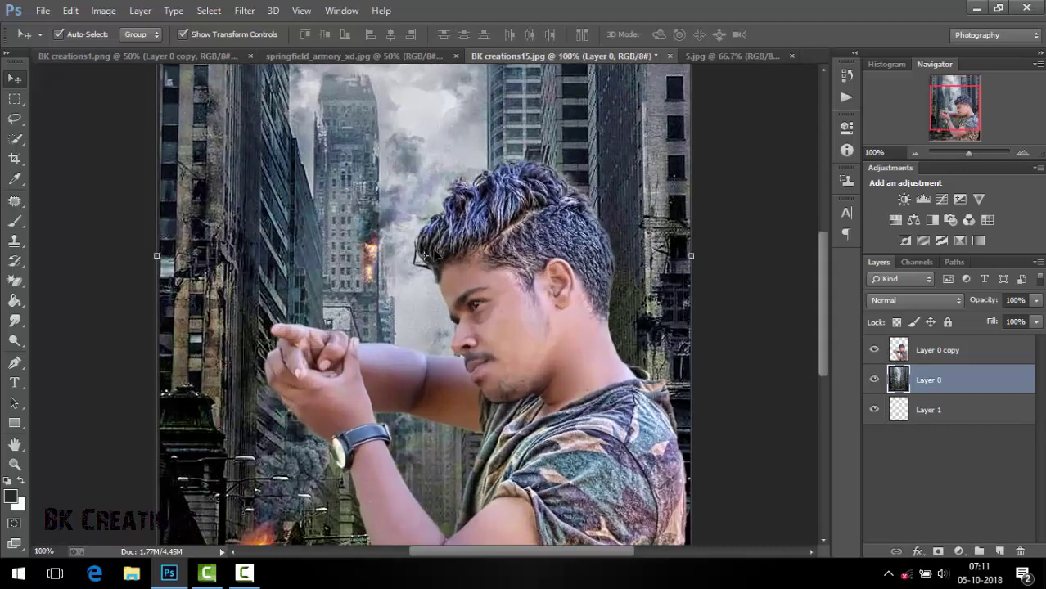
left_click(933, 352)
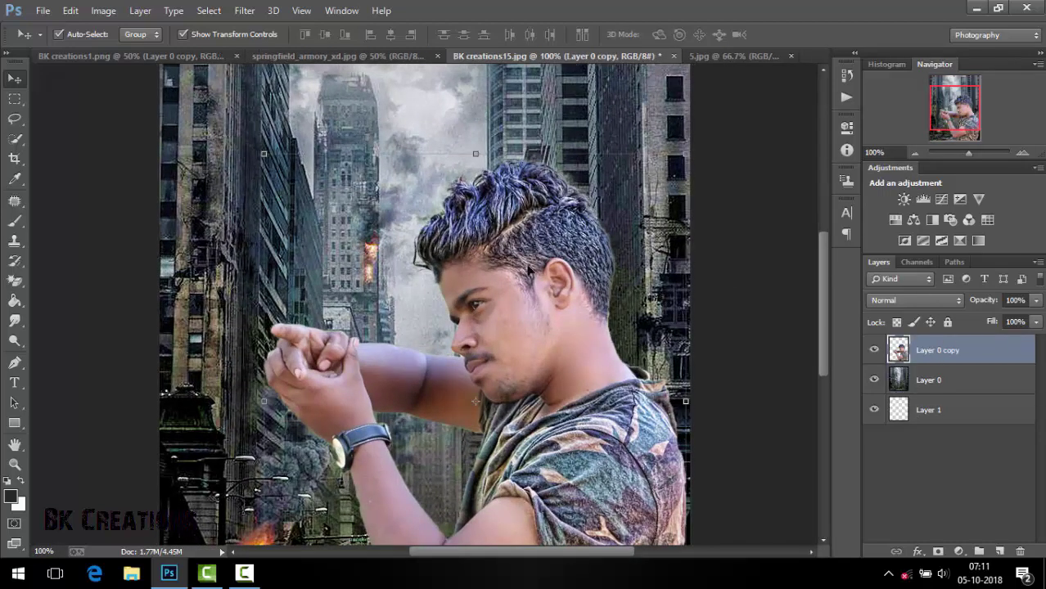
left_click(14, 320)
right_click(468, 235)
key("Escape")
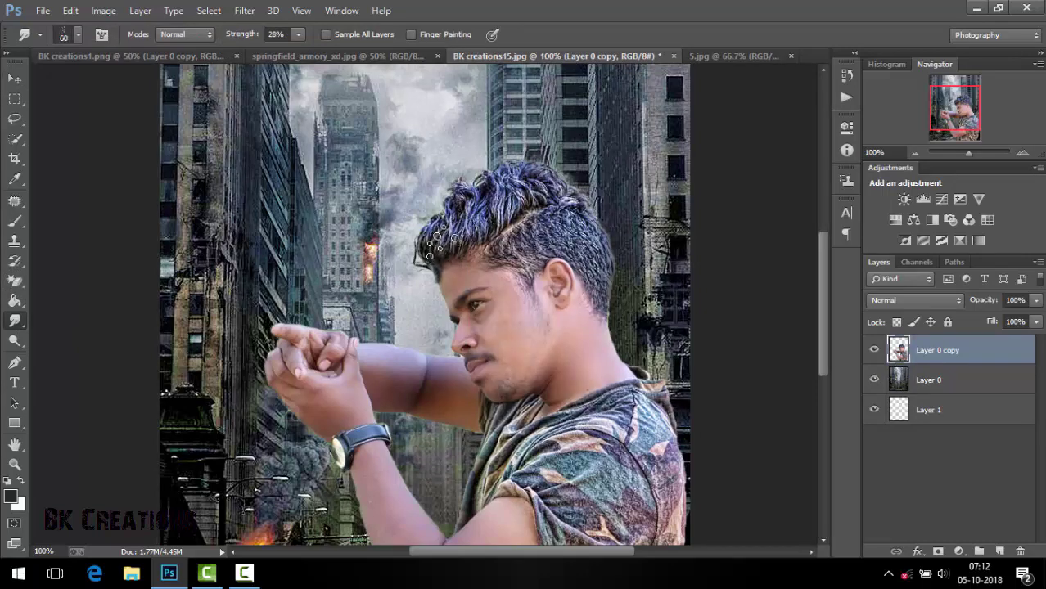
right_click(435, 239)
key("Escape")
key("bracketleft")
key("bracketleft")
key("bracketleft")
Set Smudge strength to 52% and smudge the top hair edge rightward into strands
left_click_drag(460, 207, 449, 187)
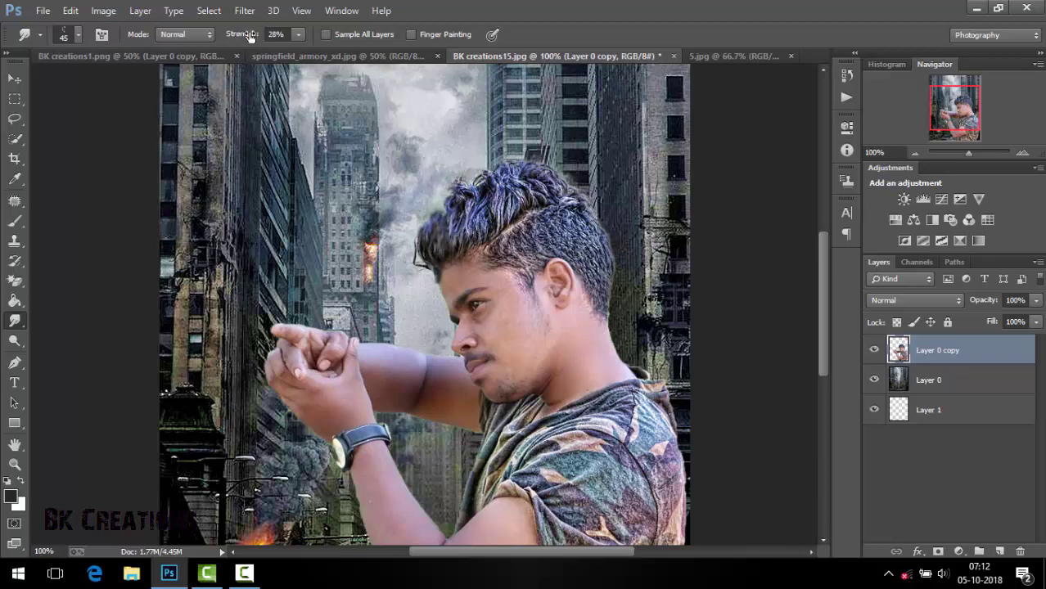
left_click_drag(243, 35, 262, 34)
left_click_drag(448, 190, 504, 228)
right_click(507, 191)
left_click(499, 197)
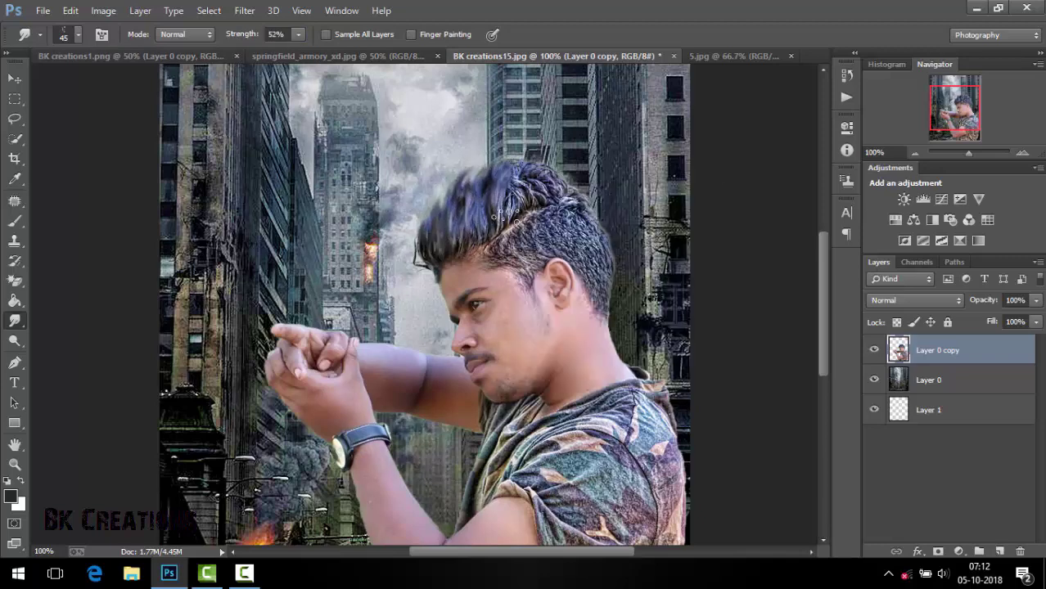
left_click_drag(455, 205, 536, 176)
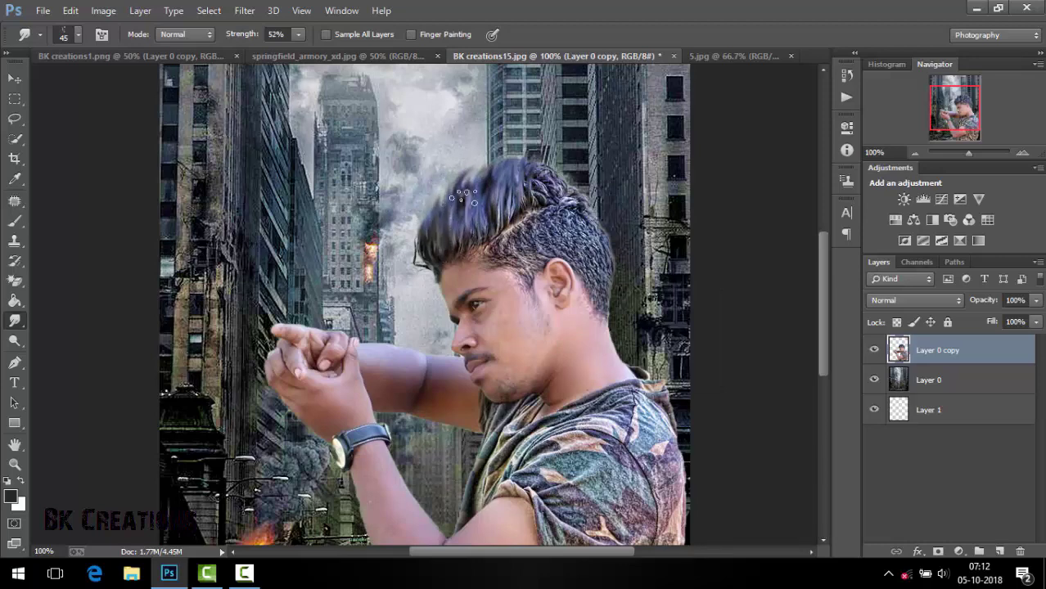
right_click(543, 177)
left_click(545, 178)
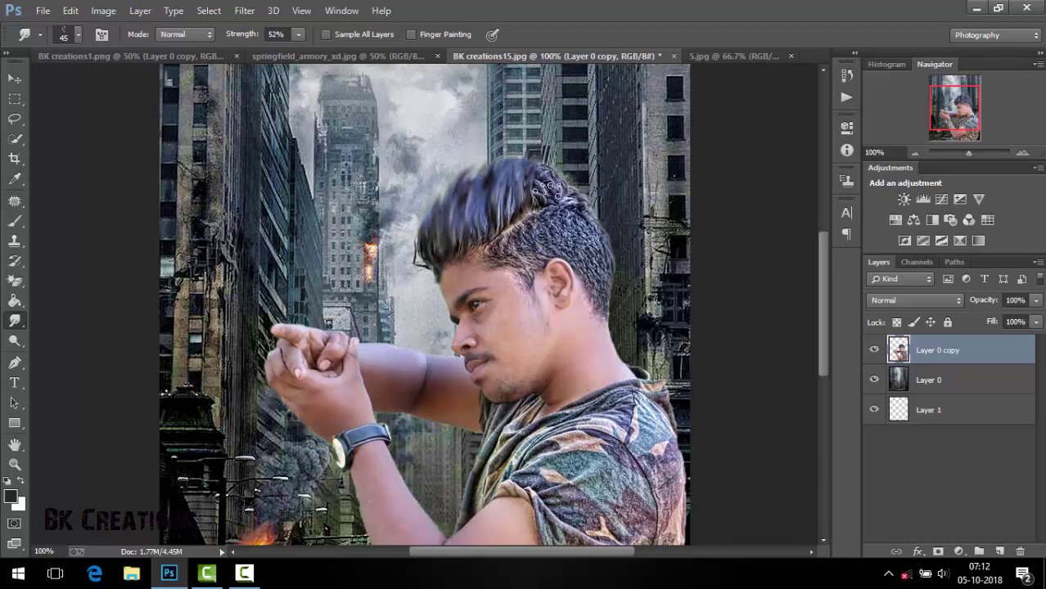
Smudge the top of the hair upward into strands, repeatedly checking the brush settings
right_click(527, 196)
left_click(522, 201)
right_click(543, 176)
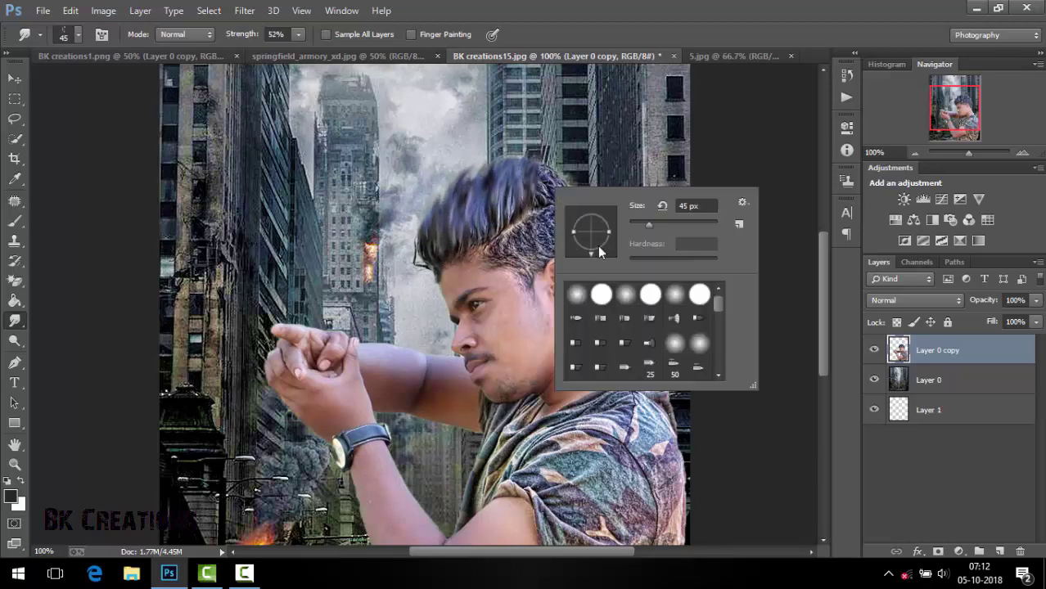
left_click(544, 184)
right_click(561, 191)
left_click(540, 197)
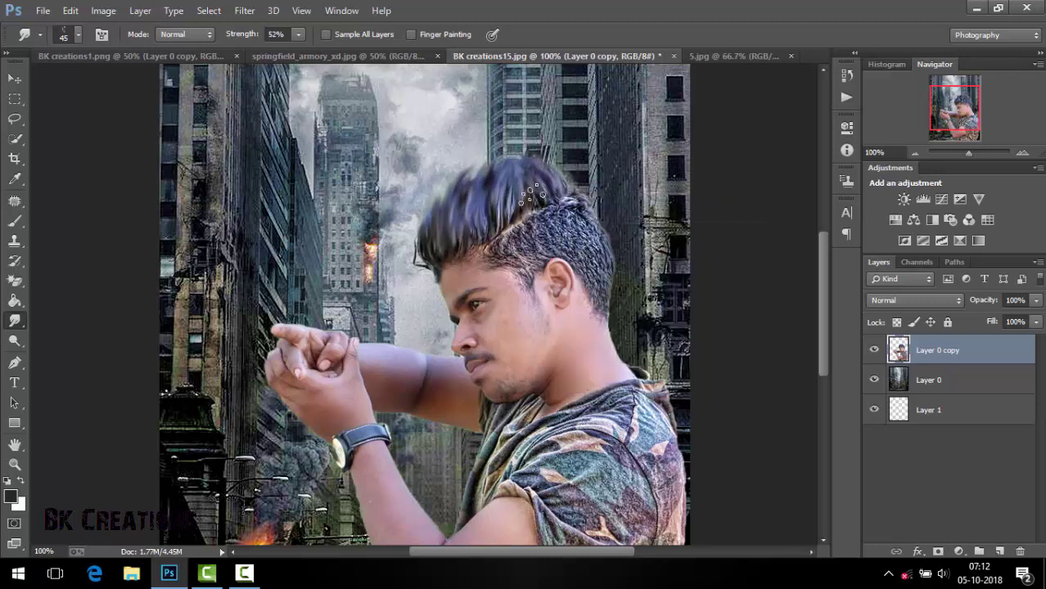
left_click_drag(511, 217, 483, 164)
left_click_drag(536, 196, 524, 185)
right_click(483, 206)
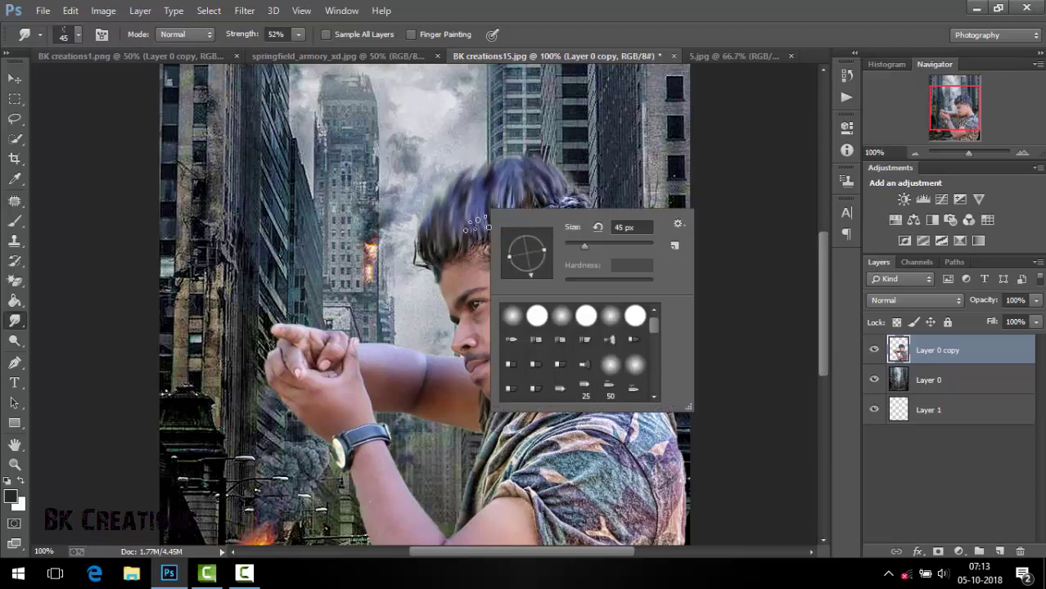
left_click(470, 176)
right_click(521, 237)
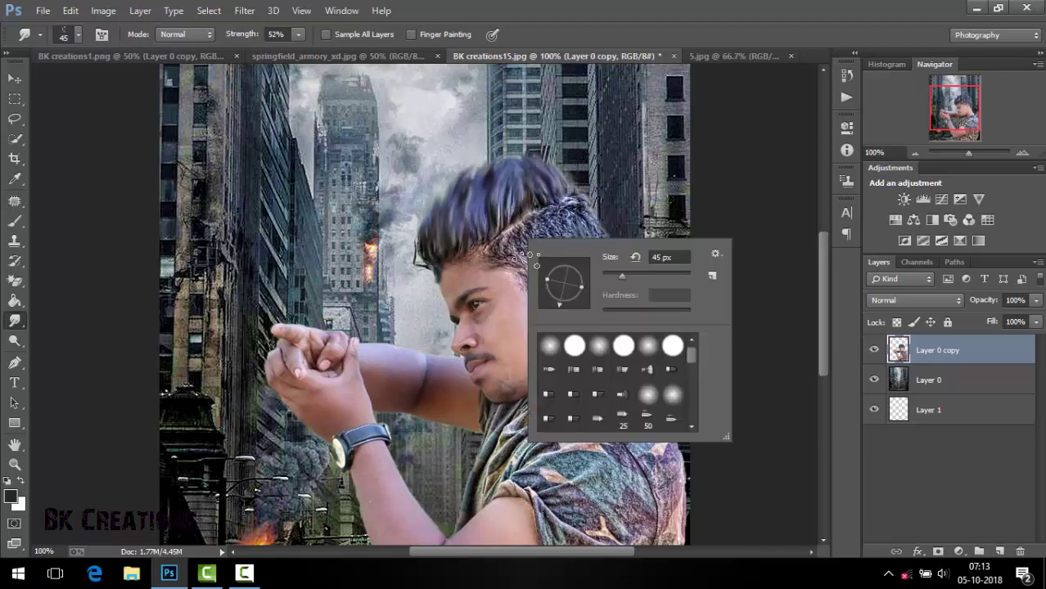
left_click(524, 253)
right_click(597, 226)
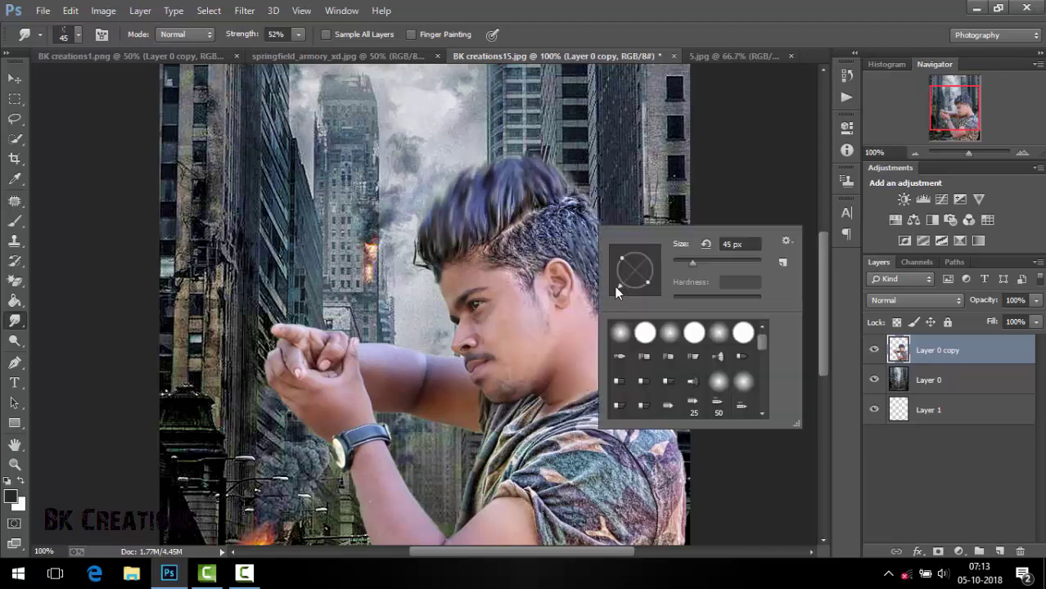
left_click(572, 220)
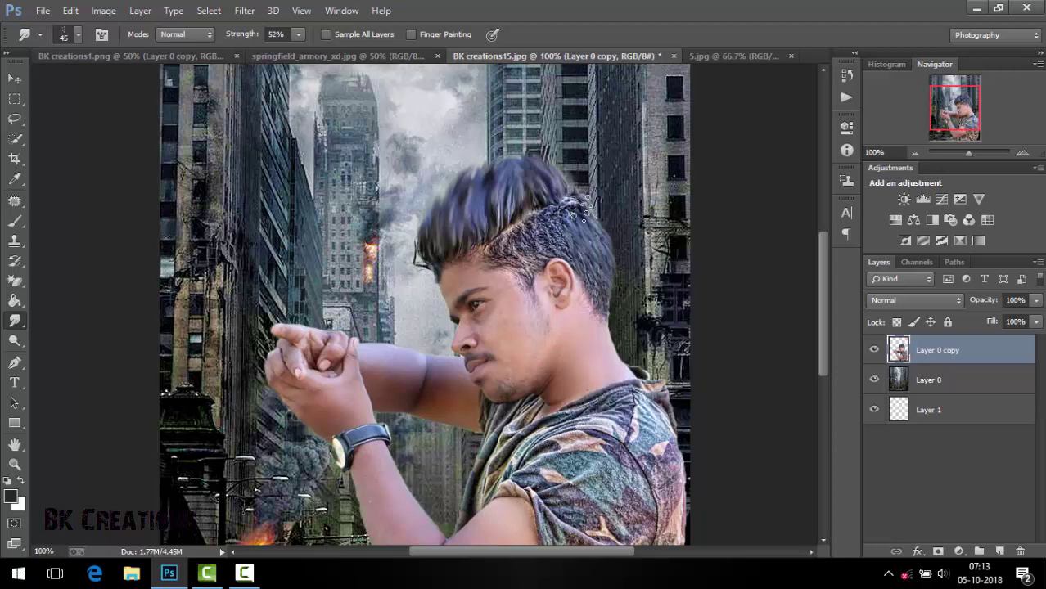
right_click(592, 215)
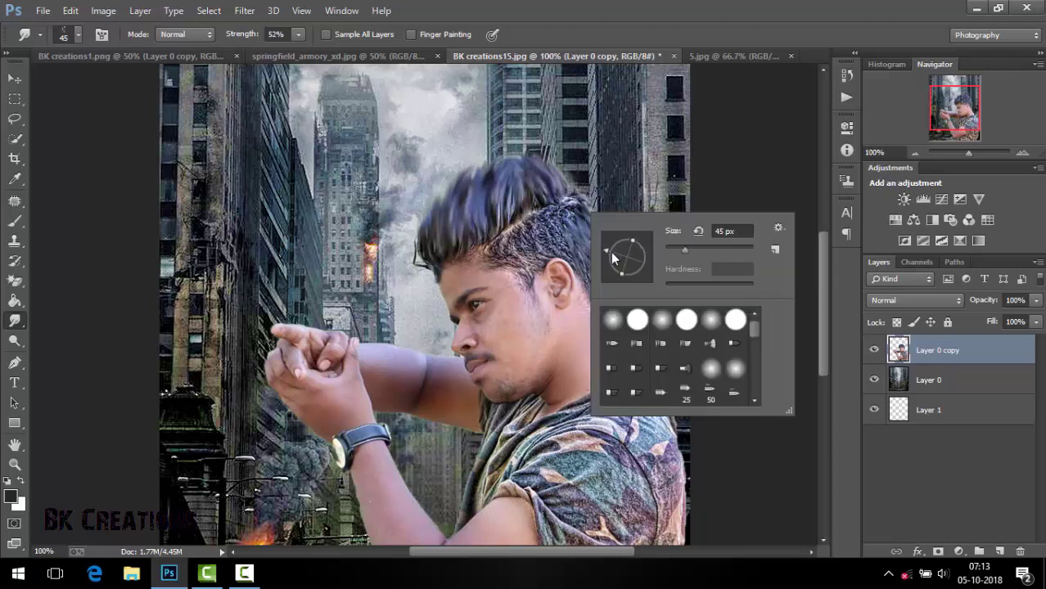
left_click(580, 225)
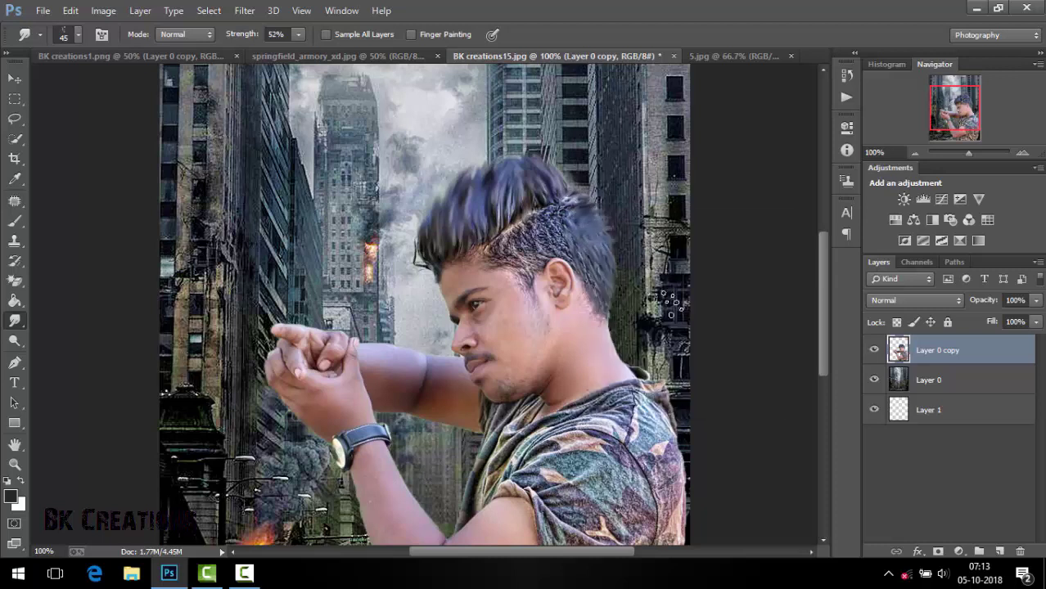
right_click(619, 174)
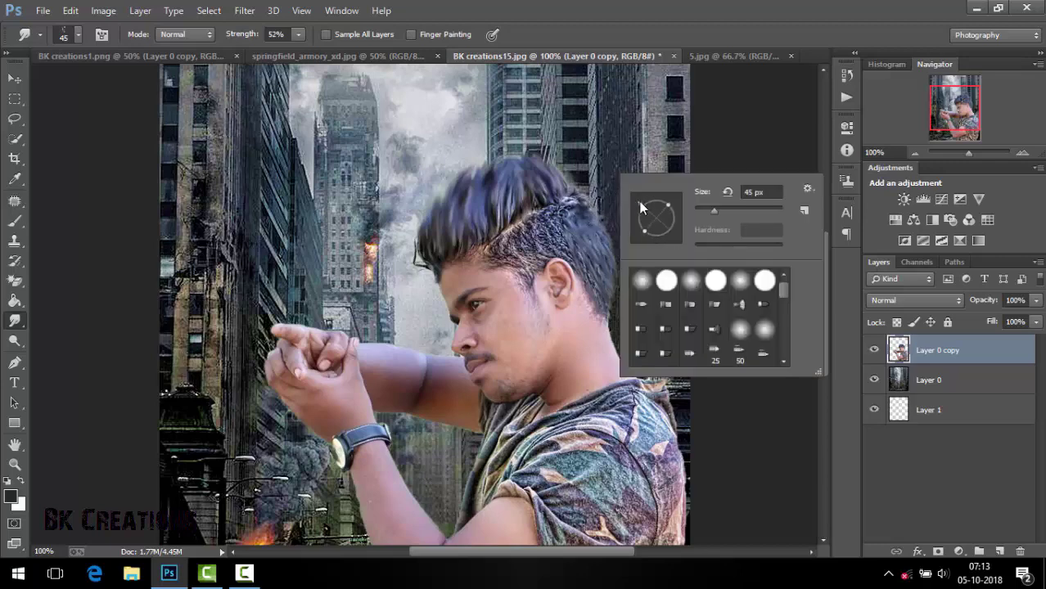
left_click(573, 210)
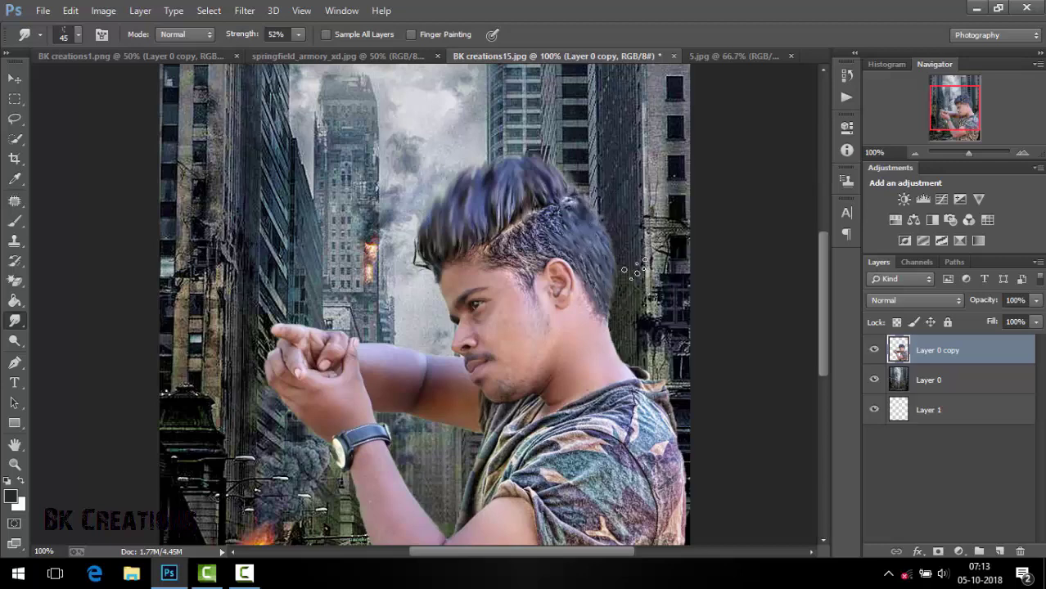
Apply Shadows/Highlights with Shadows 29% and Highlights 3% to the man's layer
key("ctrl+0")
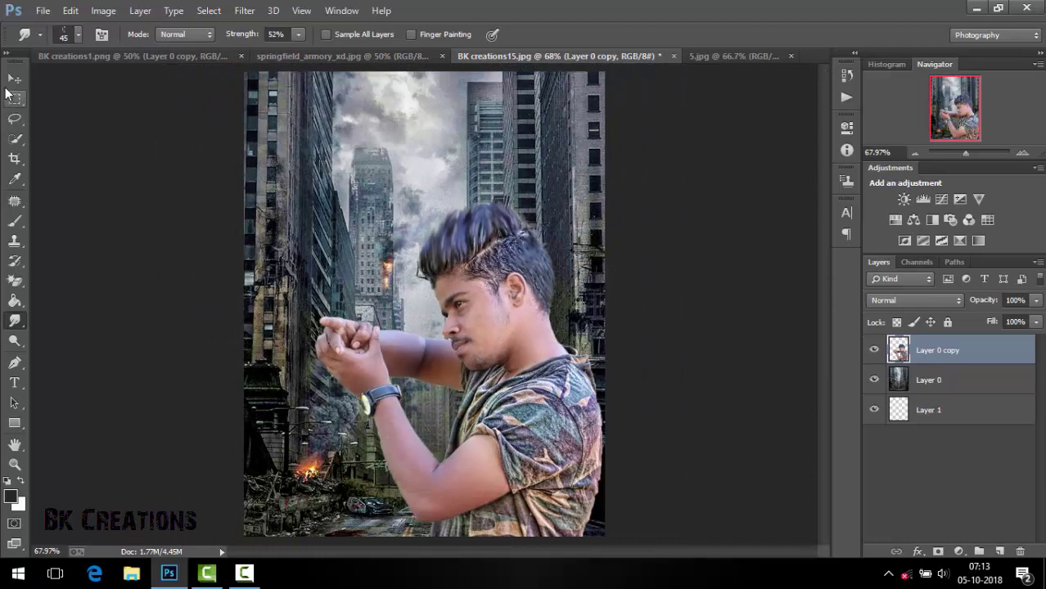
left_click(14, 78)
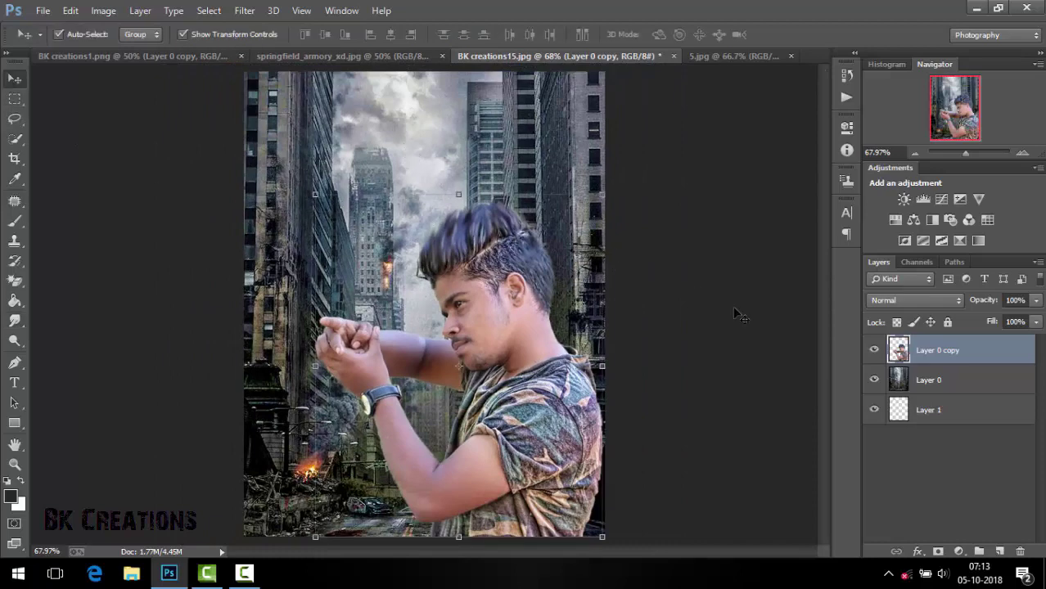
left_click(106, 14)
mouse_move(127, 49)
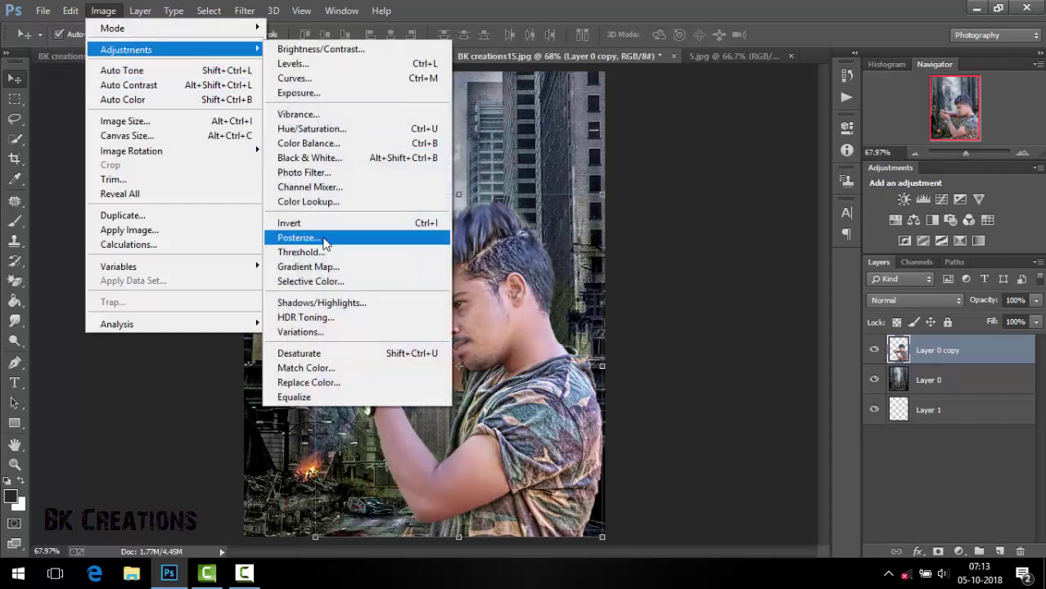
left_click(324, 303)
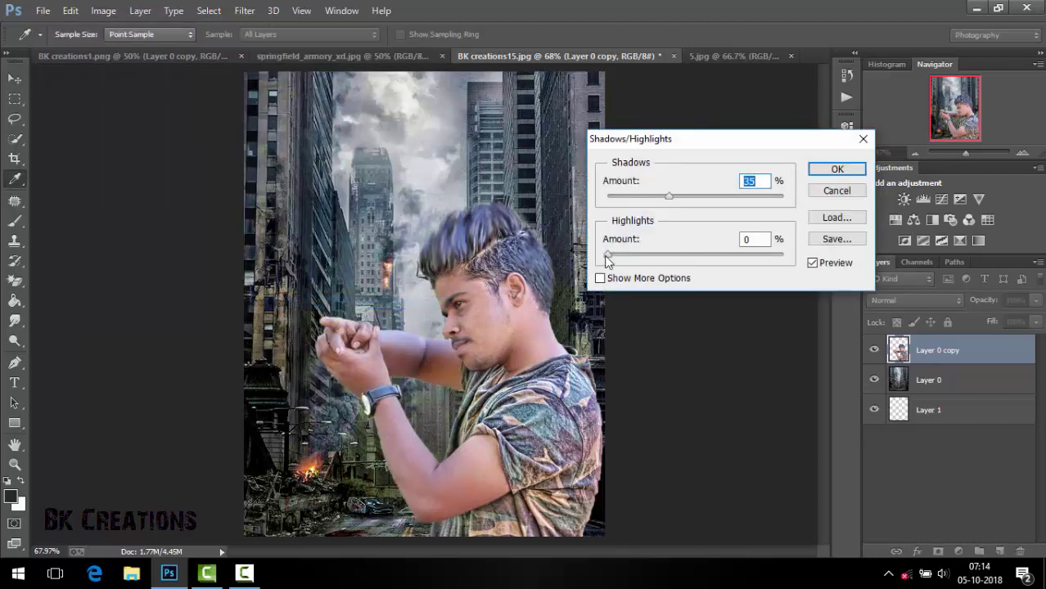
left_click_drag(606, 258, 612, 256)
left_click_drag(668, 198, 659, 201)
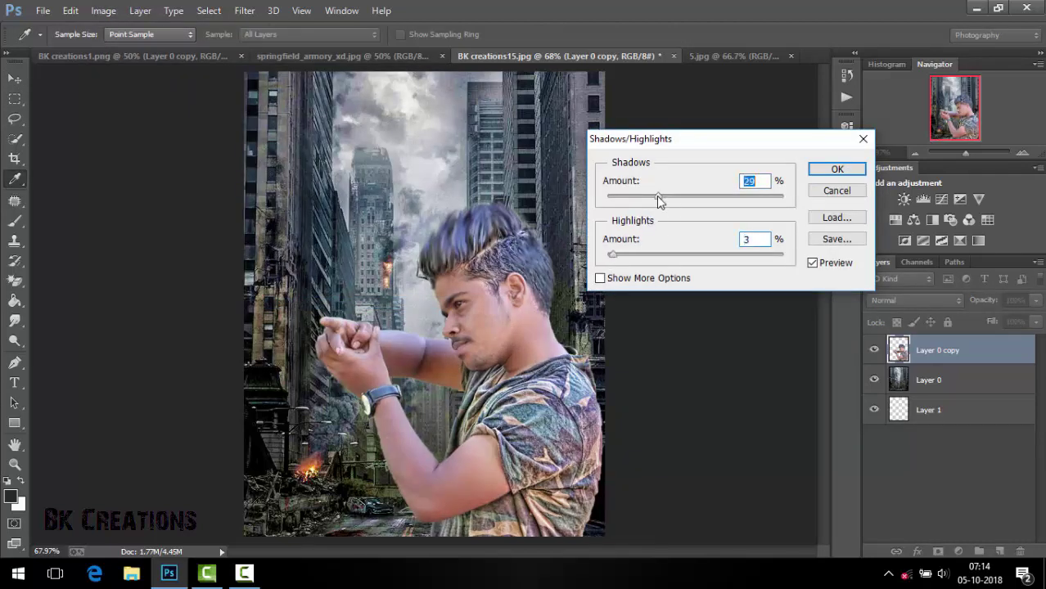
left_click(831, 169)
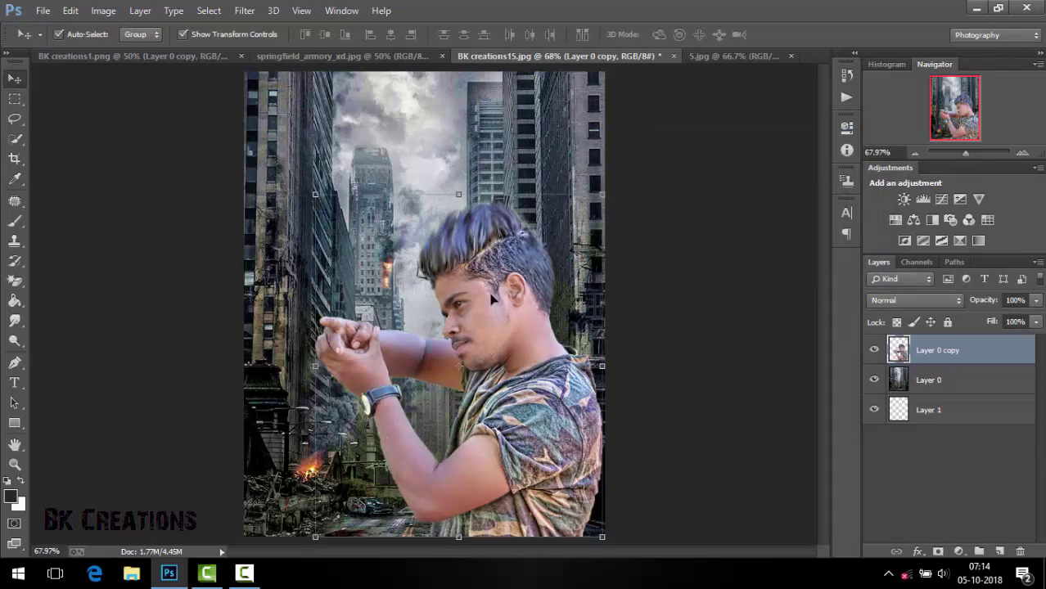
Merge the man's layer and the city layer into one Layer 0 copy
left_click(941, 382, "shift")
right_click(941, 381)
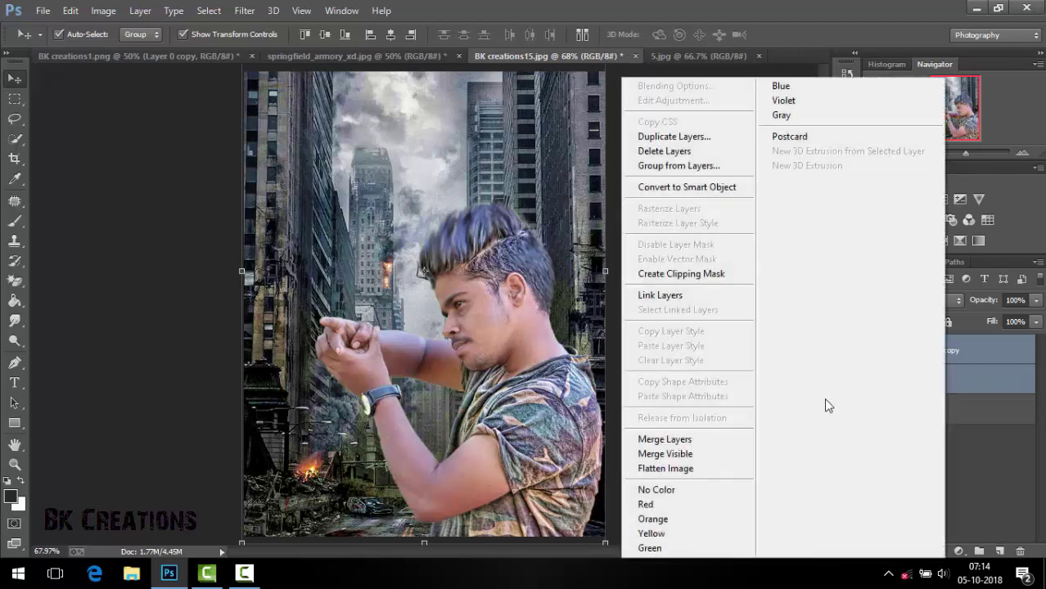
left_click(724, 441)
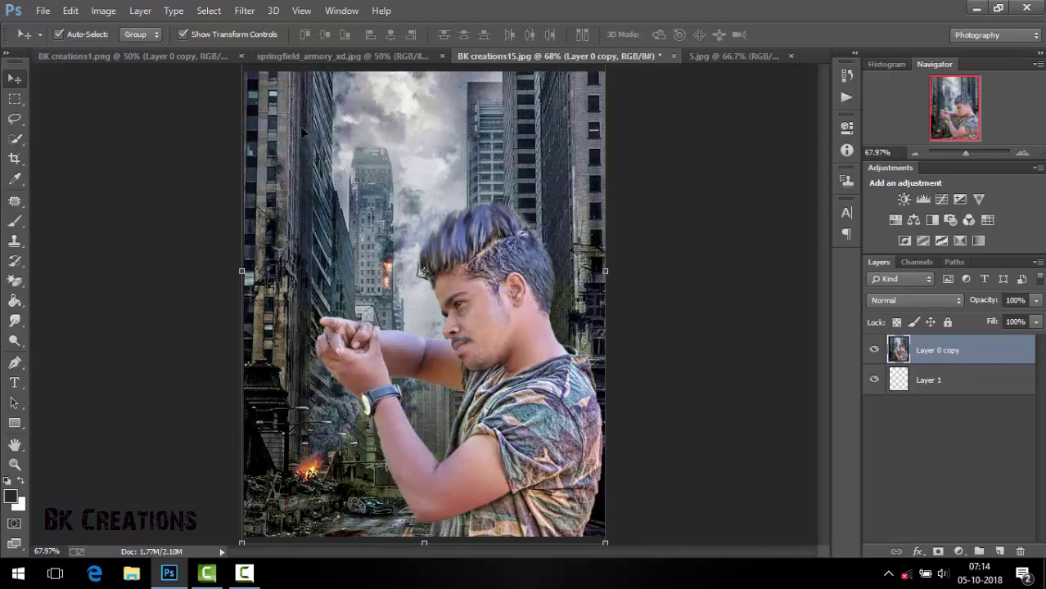
Apply Color Efex Pro 4's Dark Contrasts filter with Saturation -7% as a new layer
left_click(245, 11)
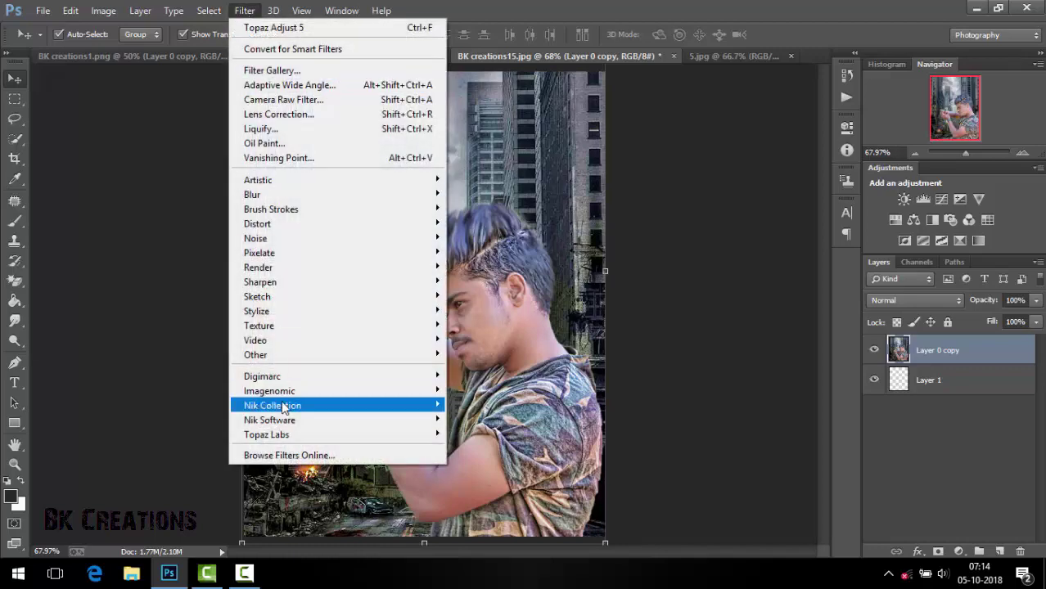
mouse_move(272, 405)
left_click(508, 404)
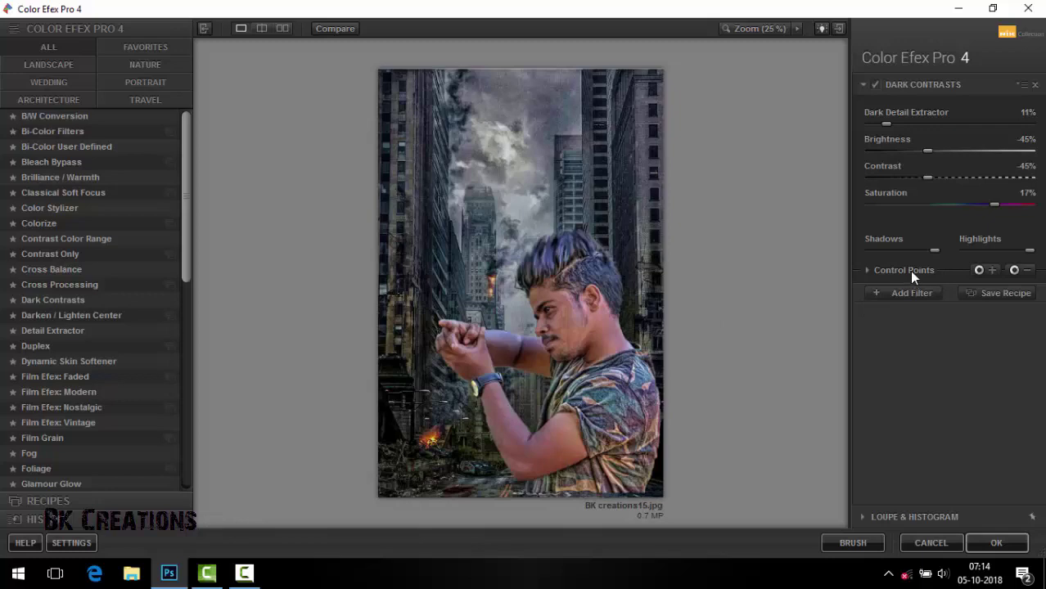
left_click(1034, 84)
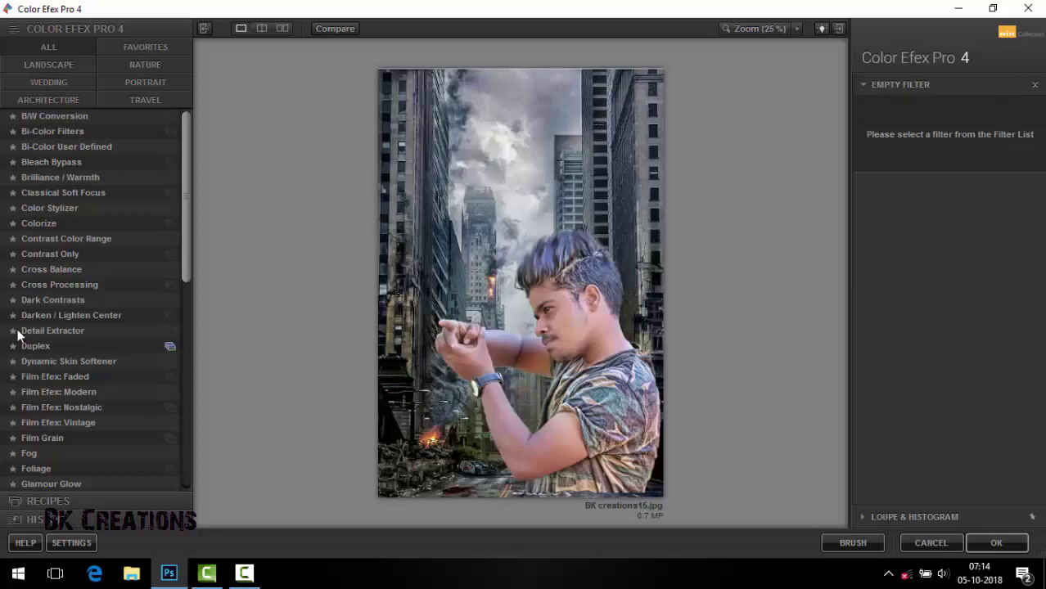
left_click(47, 300)
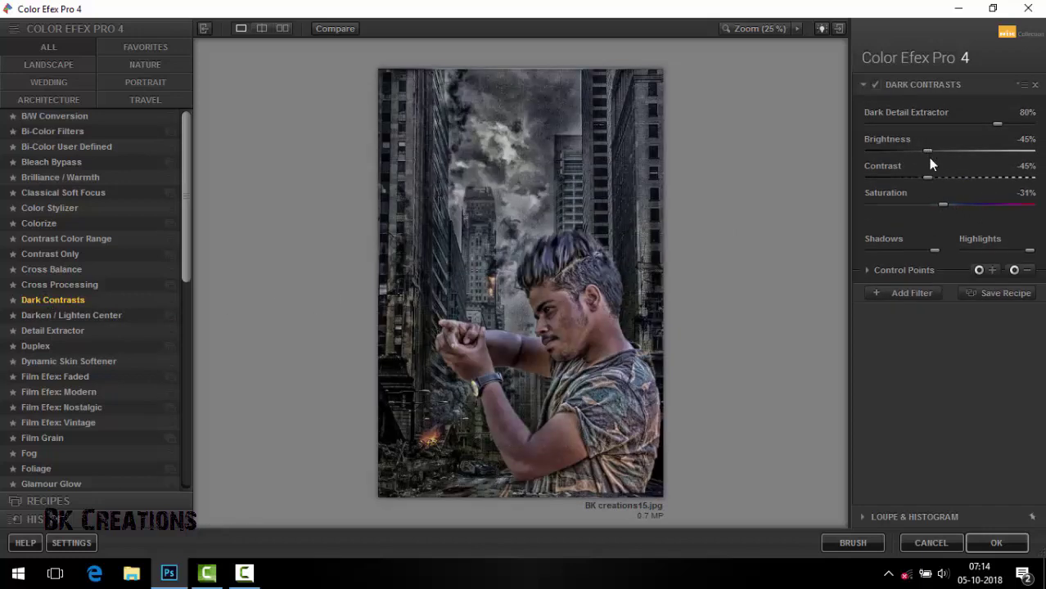
left_click_drag(940, 204, 965, 205)
left_click(935, 291)
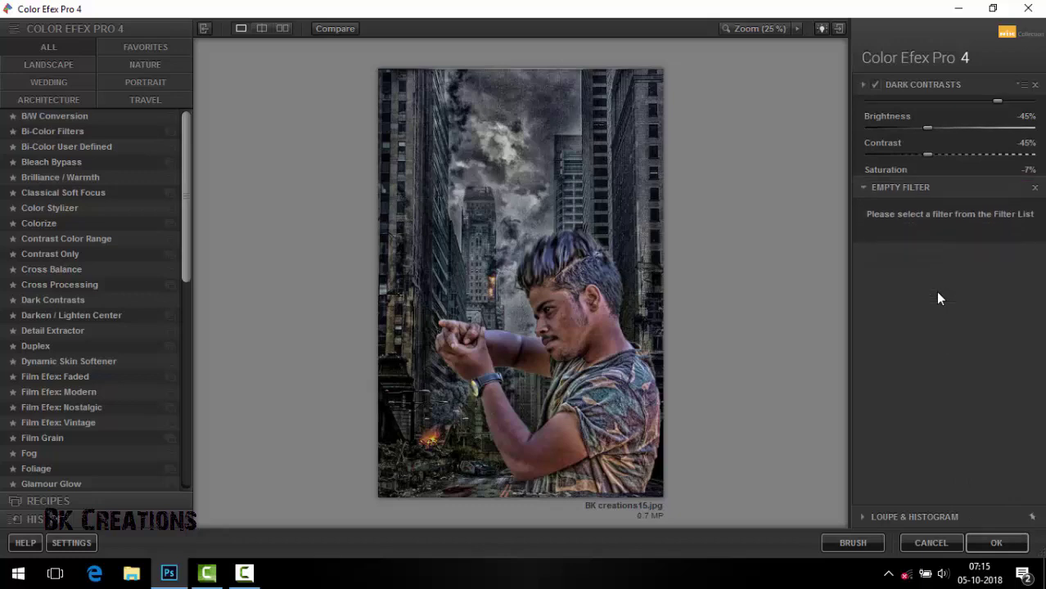
left_click(1013, 533)
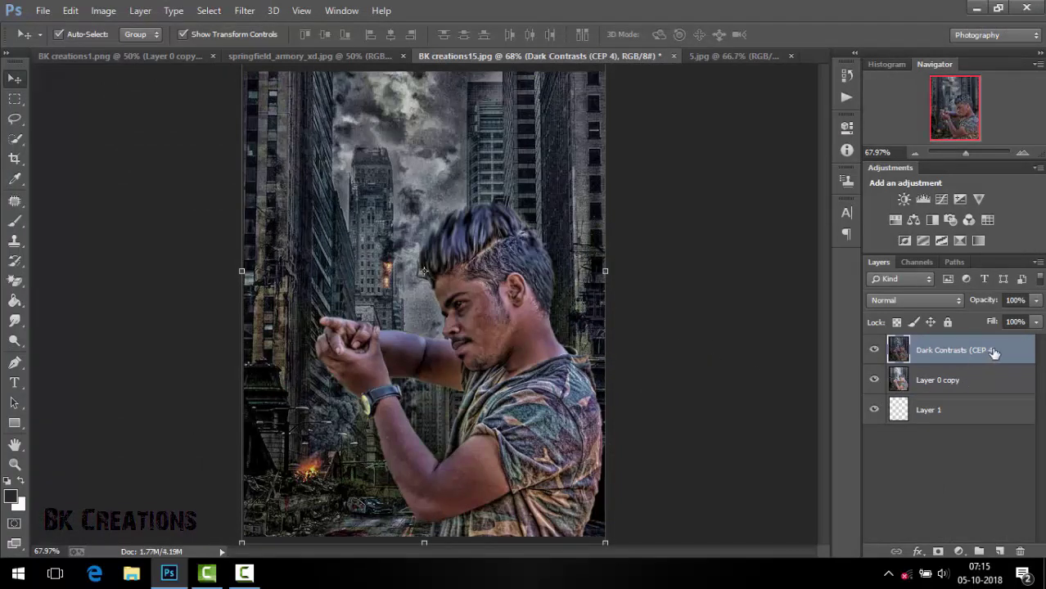
Apply Topaz Clean 3's CrispStyle preset with raised Boost and Radius 1.80 to the Dark Contrasts layer
left_click(251, 11)
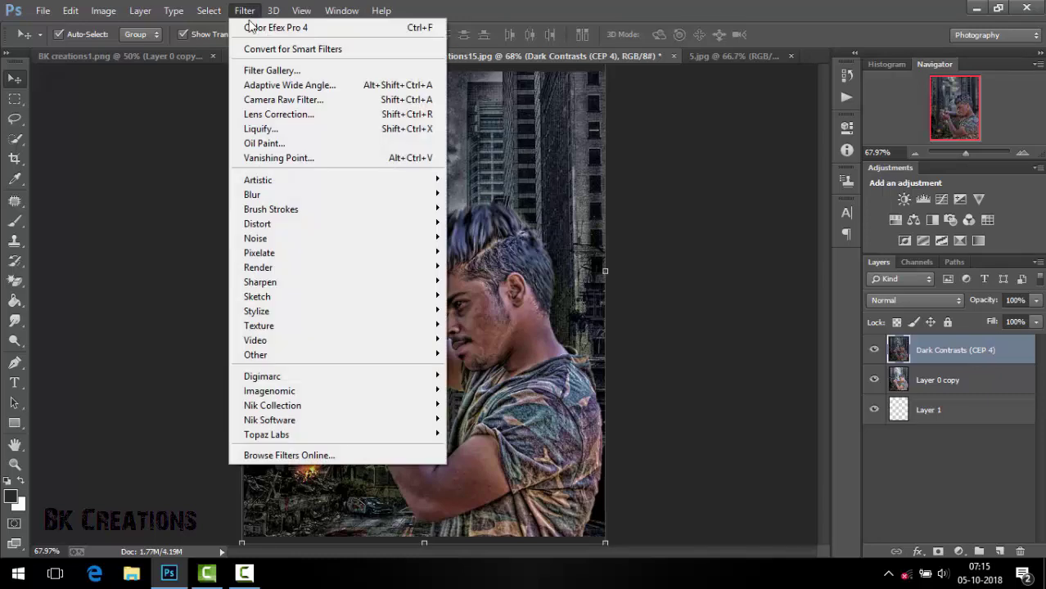
mouse_move(267, 435)
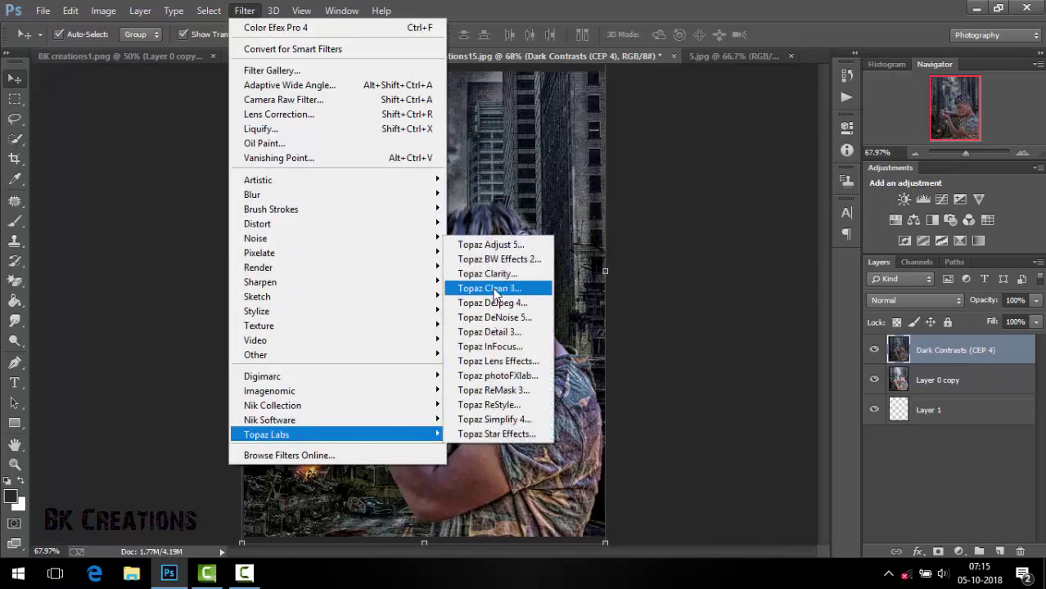
left_click(493, 289)
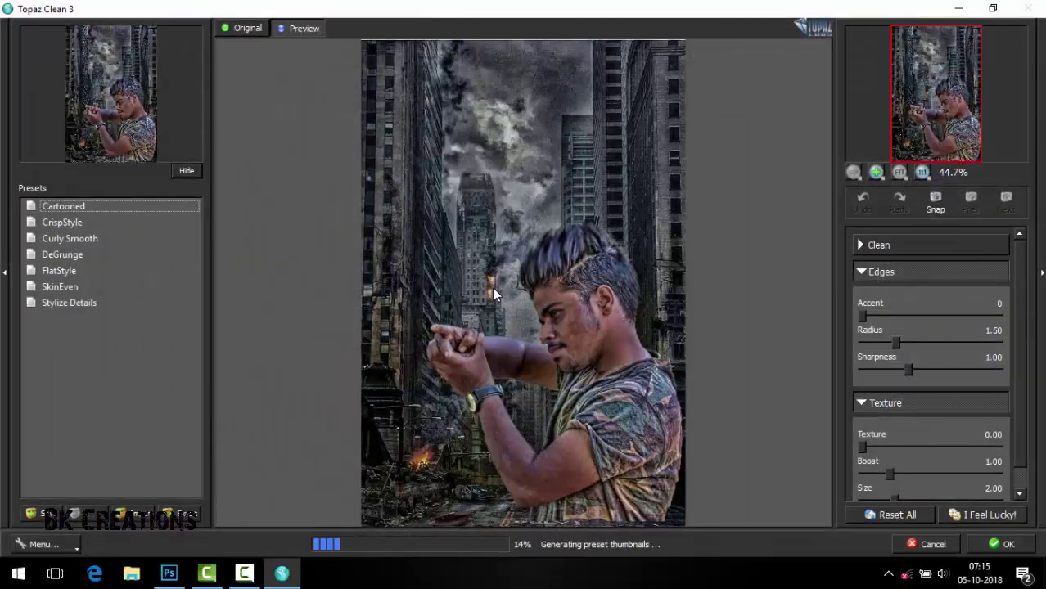
left_click(493, 287)
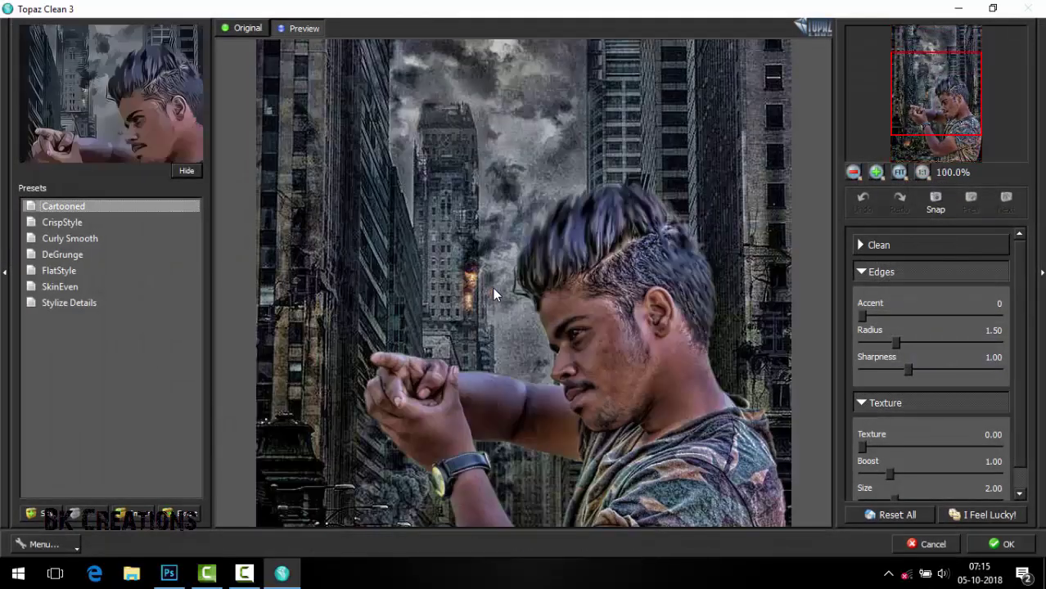
left_click(125, 225)
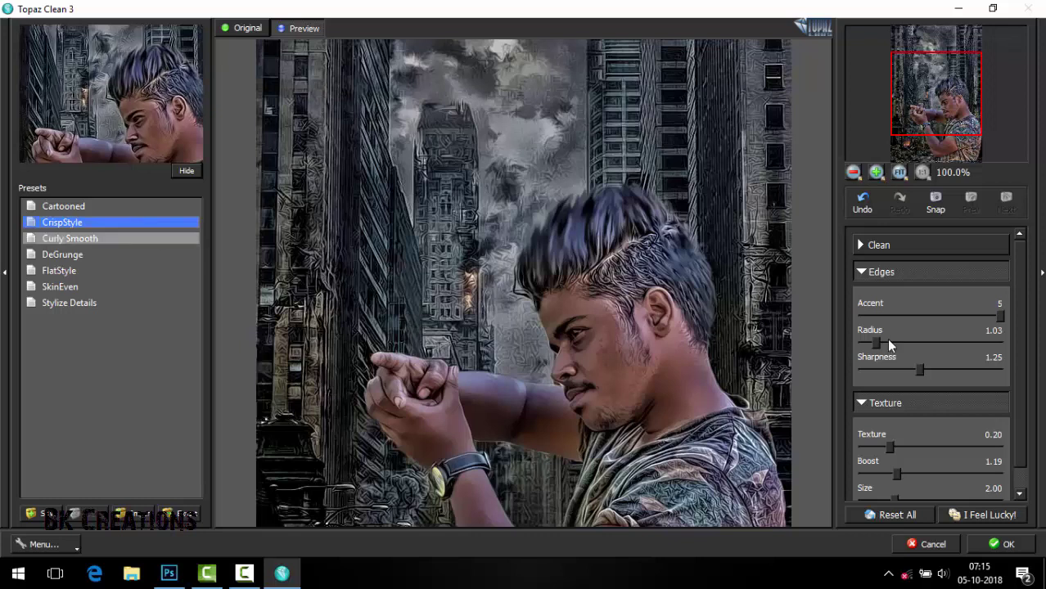
mouse_move(897, 474)
left_mouse_down()
mouse_move(926, 474)
mouse_move(939, 501)
mouse_move(907, 501)
mouse_move(907, 475)
left_mouse_up()
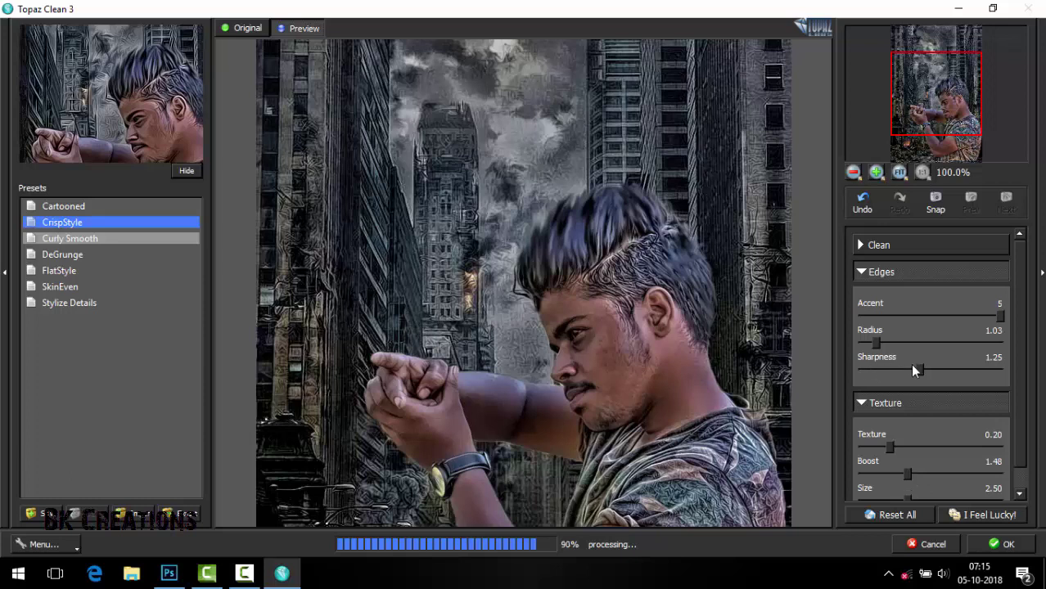
mouse_move(876, 342)
left_mouse_down()
mouse_move(925, 344)
mouse_move(862, 343)
mouse_move(909, 344)
mouse_move(863, 375)
mouse_move(918, 376)
left_mouse_up()
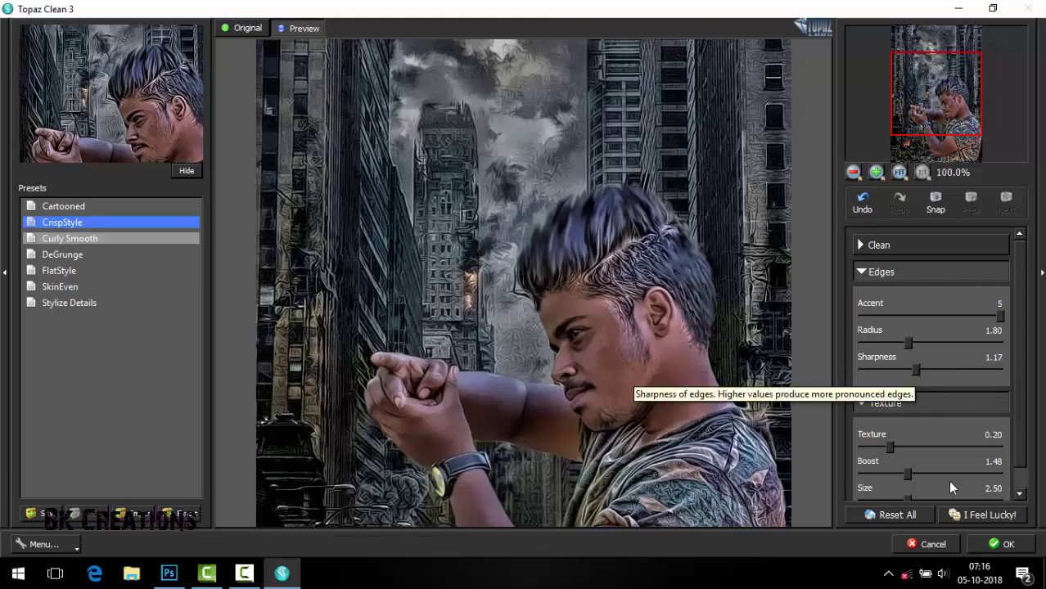
left_click(985, 546)
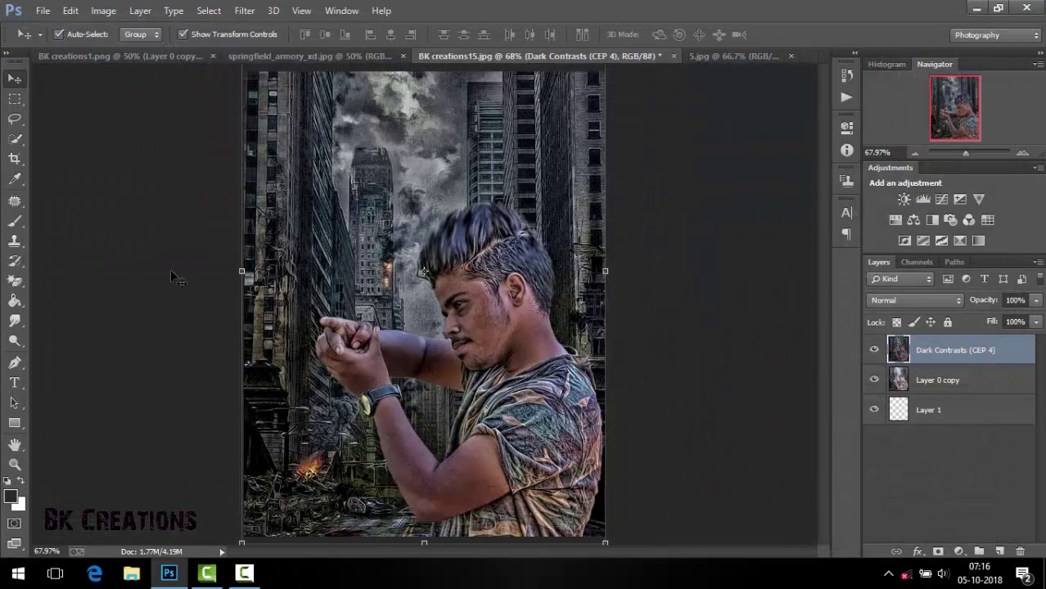
Mask the Dark Contrasts layer off the man's face, eye, cheek and forearm to keep natural skin
left_click(14, 225)
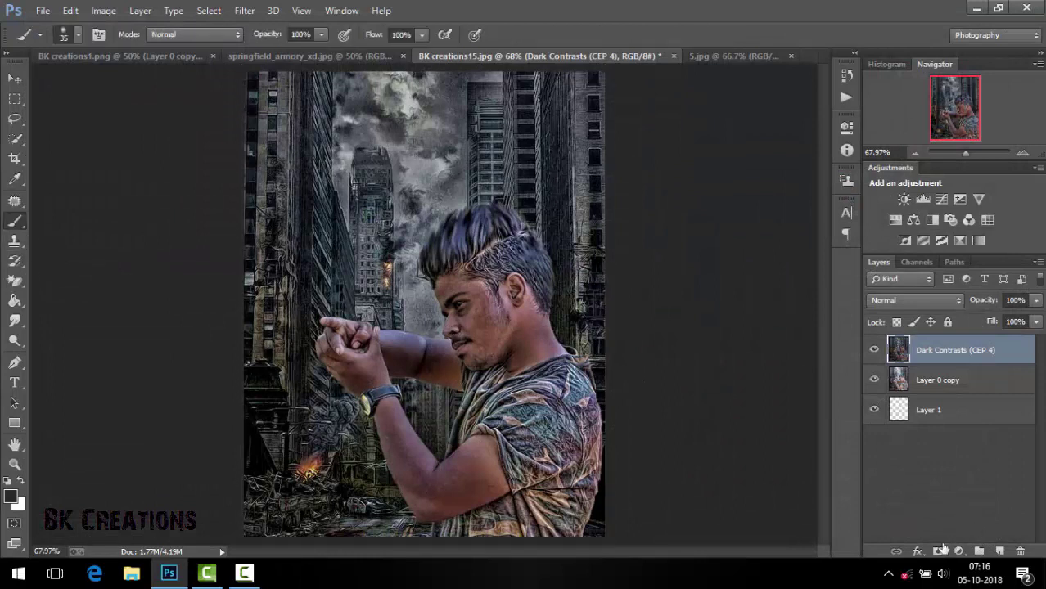
left_click(938, 551)
mouse_move(469, 293)
left_mouse_down()
mouse_move(467, 304)
mouse_move(451, 300)
left_mouse_up()
key("ctrl+plus")
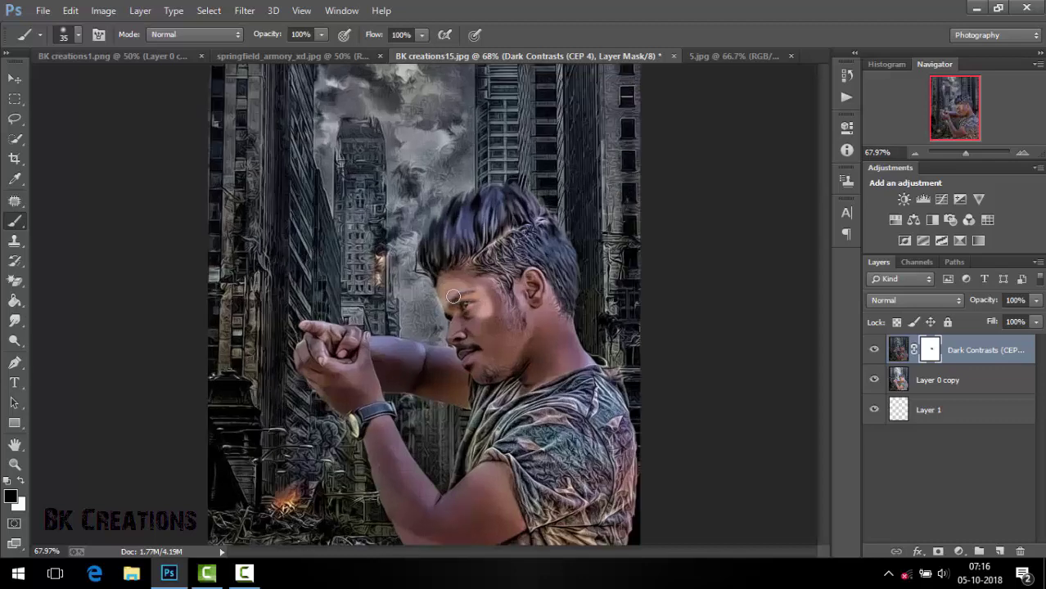
mouse_move(464, 299)
left_mouse_down()
mouse_move(488, 285)
mouse_move(470, 264)
mouse_move(514, 320)
mouse_move(540, 304)
mouse_move(523, 294)
mouse_move(563, 278)
mouse_move(541, 348)
mouse_move(479, 322)
mouse_move(466, 352)
mouse_move(504, 378)
mouse_move(589, 336)
mouse_move(605, 364)
mouse_move(560, 376)
mouse_move(491, 368)
mouse_move(471, 384)
mouse_move(282, 344)
mouse_move(323, 360)
mouse_move(308, 396)
mouse_move(352, 381)
mouse_move(348, 450)
mouse_move(368, 401)
mouse_move(326, 424)
left_mouse_up()
left_click(874, 379)
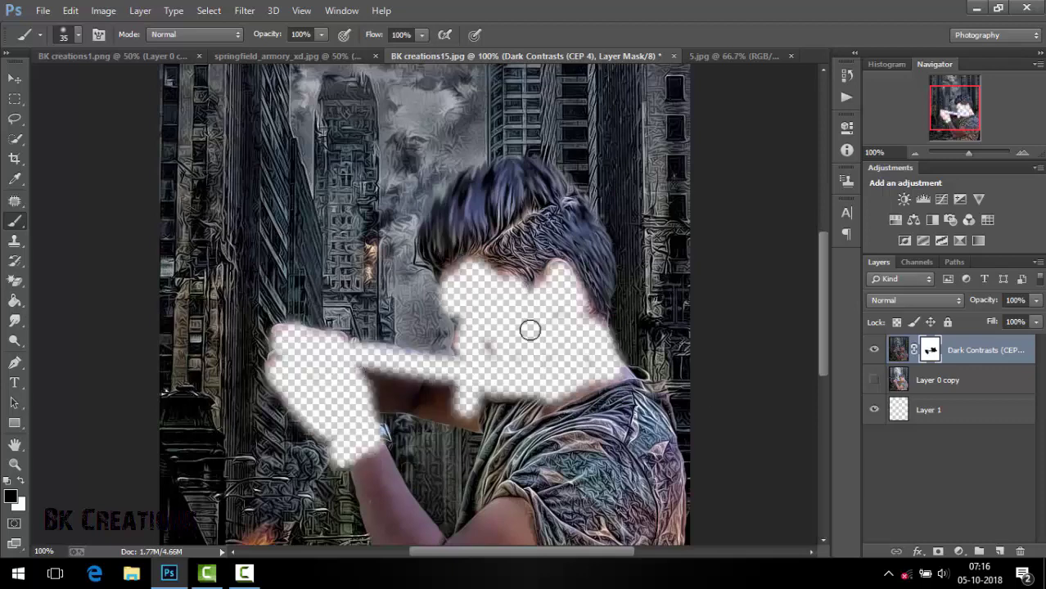
key("bracketleft")
key("bracketleft")
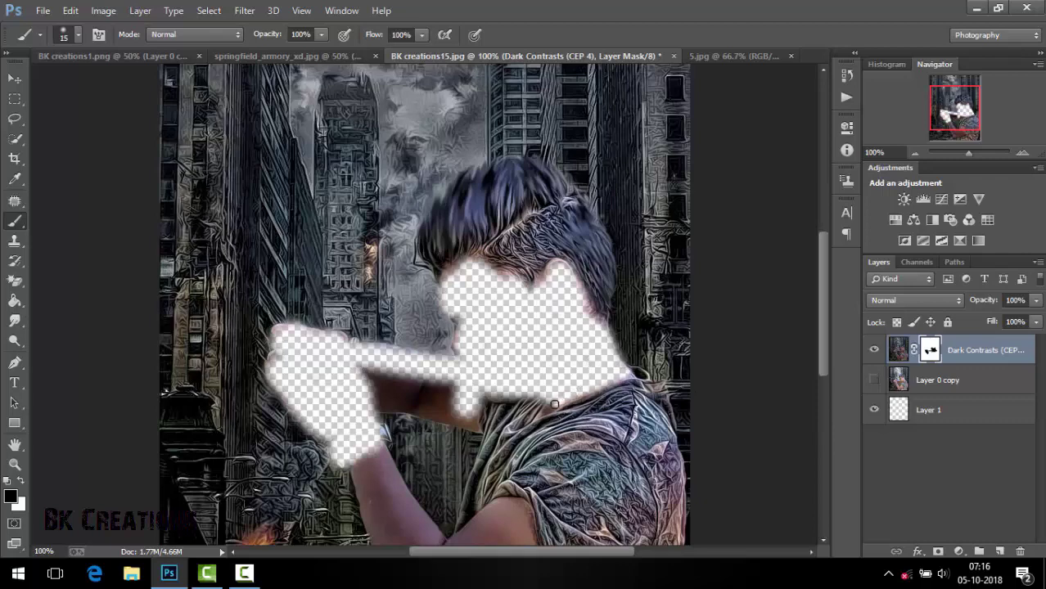
key("bracketright")
mouse_move(474, 408)
left_mouse_down()
mouse_move(357, 401)
mouse_move(450, 401)
mouse_move(470, 424)
left_mouse_up()
mouse_move(350, 462)
left_mouse_down()
mouse_move(350, 298)
mouse_move(375, 380)
mouse_move(429, 456)
mouse_move(495, 441)
mouse_move(536, 417)
mouse_move(512, 344)
mouse_move(464, 374)
mouse_move(427, 370)
mouse_move(375, 287)
mouse_move(409, 361)
mouse_move(397, 389)
mouse_move(425, 415)
mouse_move(423, 441)
mouse_move(501, 359)
mouse_move(492, 420)
mouse_move(494, 391)
mouse_move(416, 384)
mouse_move(490, 405)
mouse_move(471, 439)
mouse_move(509, 416)
left_mouse_up()
key("]")
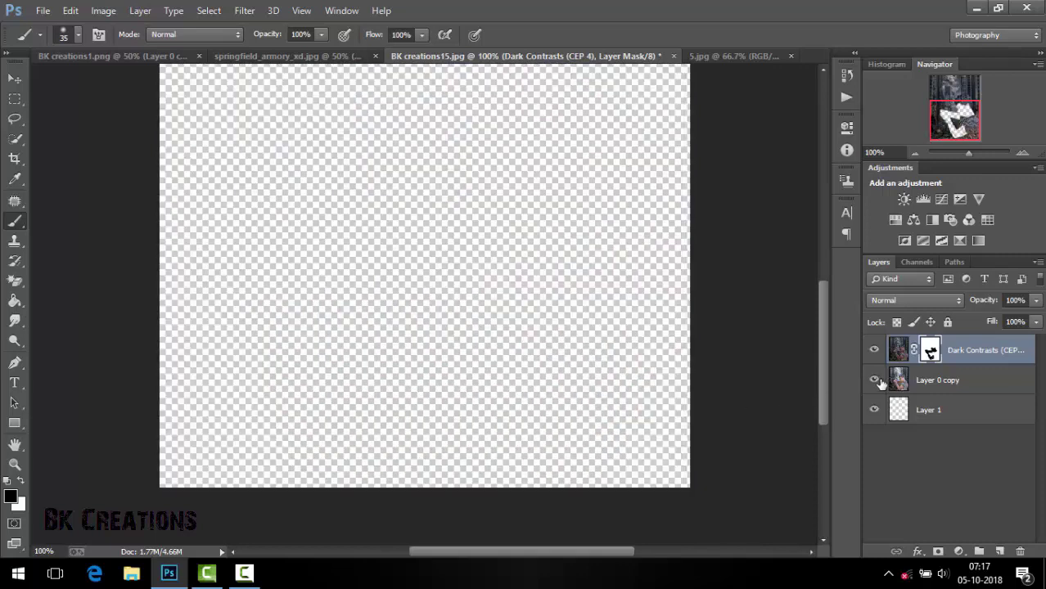
left_click(875, 380)
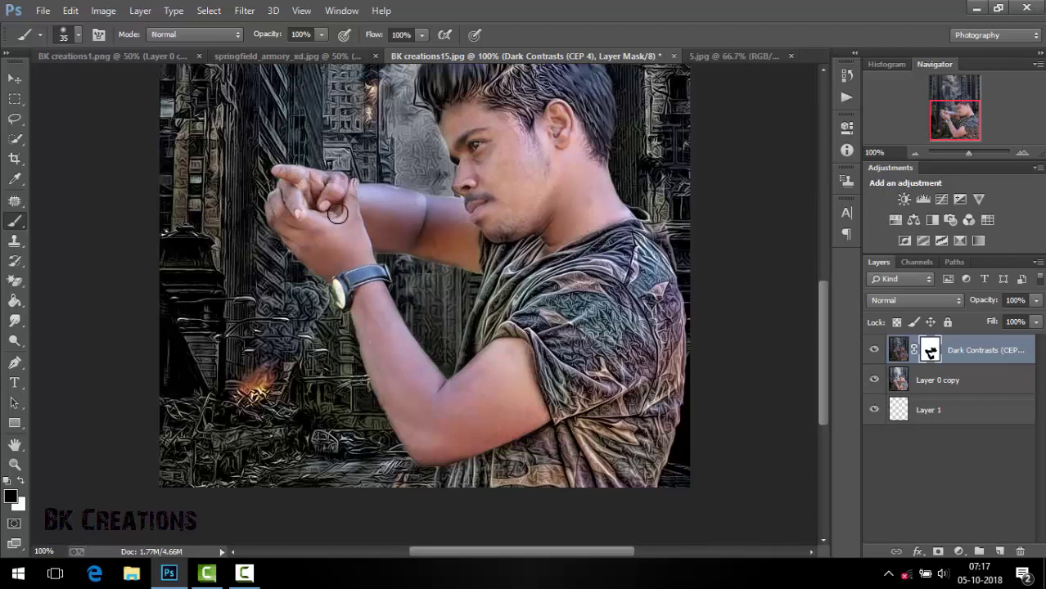
Merge the Dark Contrasts (CEP 4) layer with Layer 0 copy and reselect it
key("ctrl+0")
left_click(14, 78)
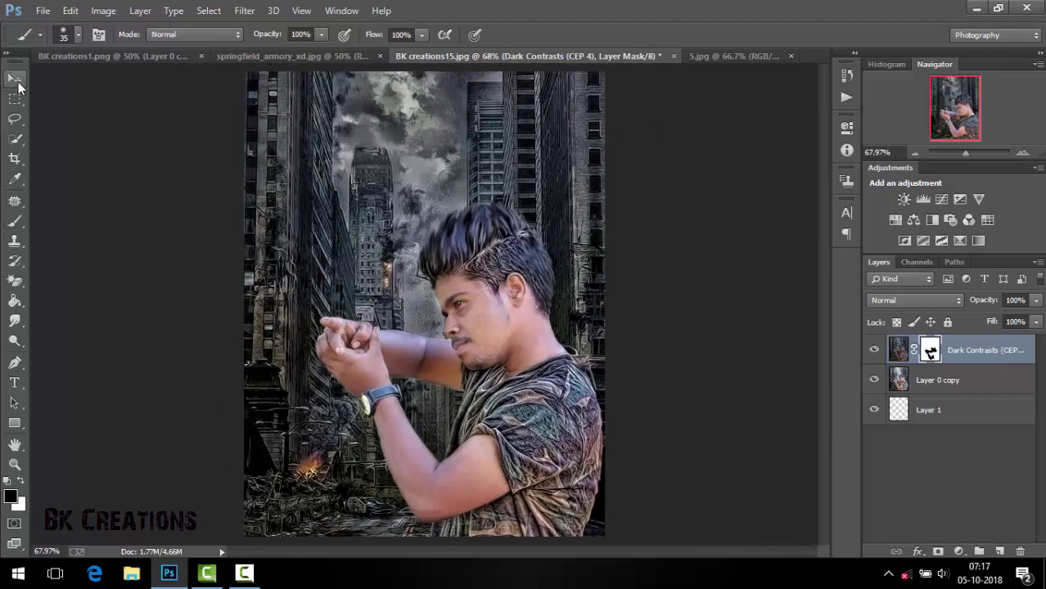
left_click(952, 381, "shift")
right_click(953, 381)
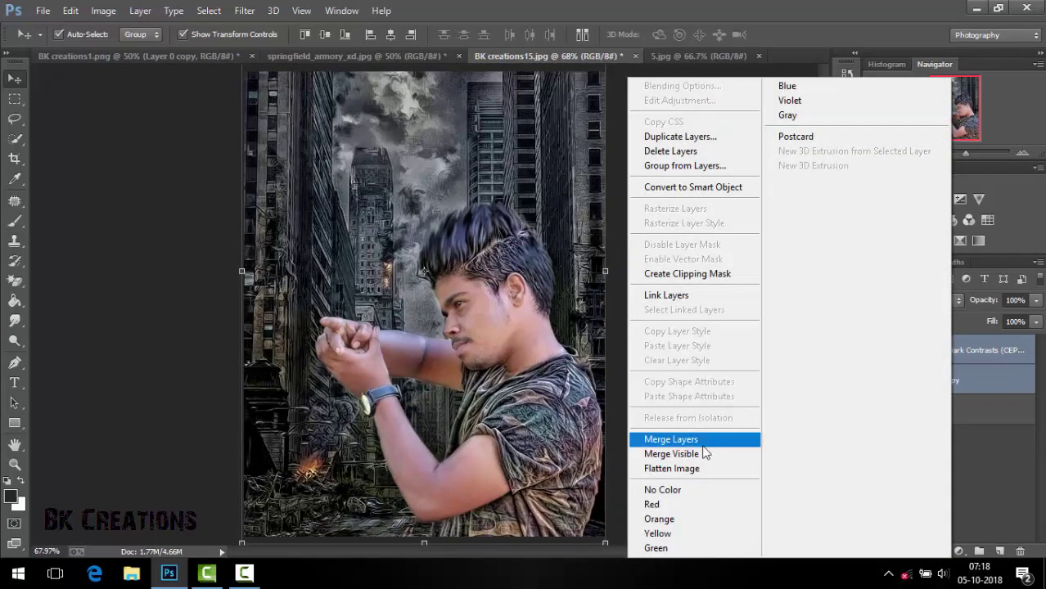
left_click(697, 440)
left_click(243, 573)
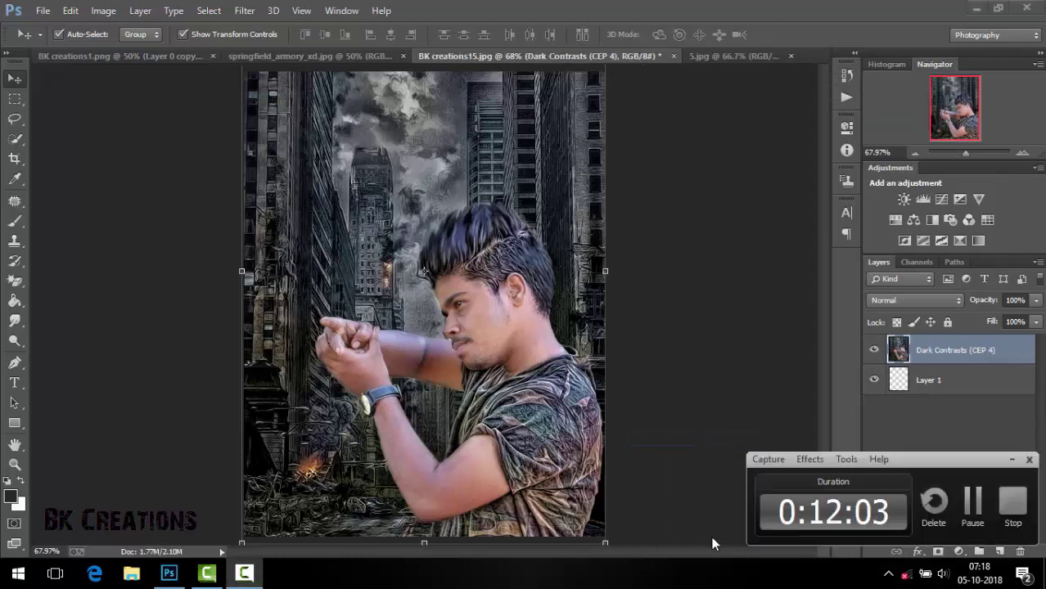
left_click(974, 498)
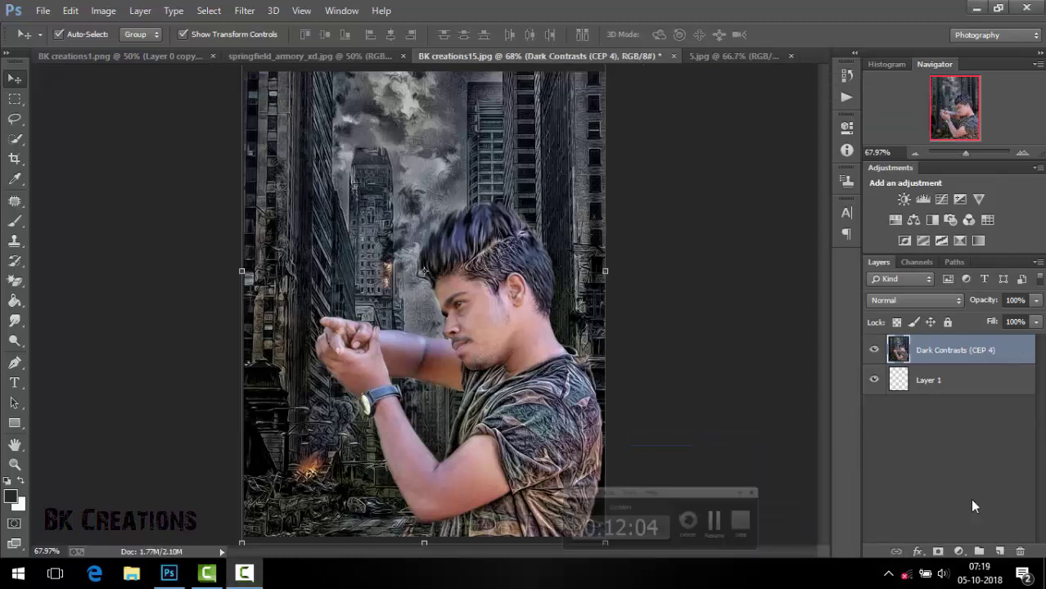
left_click(714, 354)
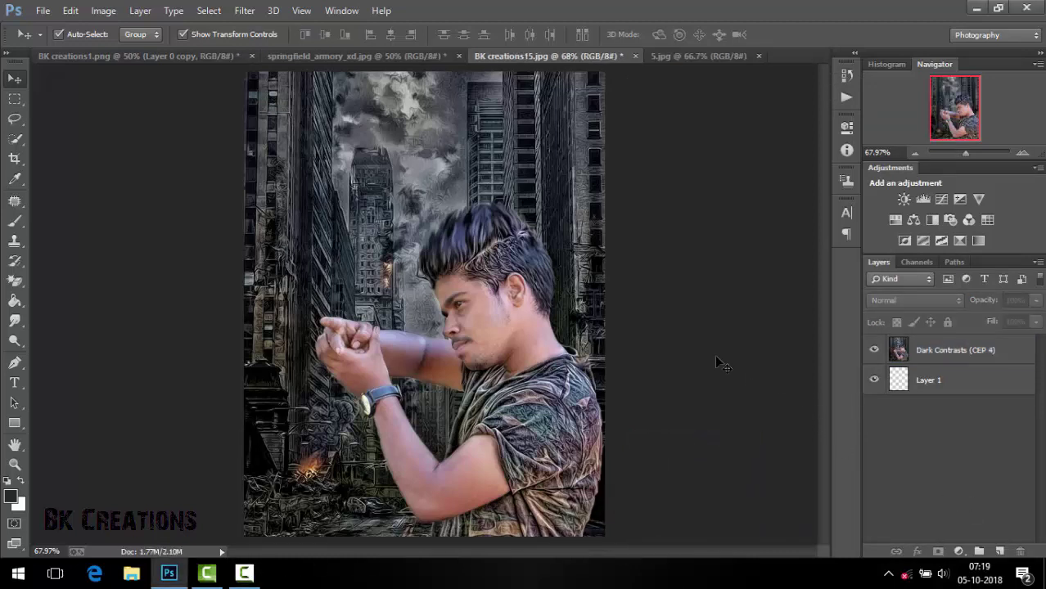
left_click(497, 301)
Duplicate the Dark Contrasts (CEP 4) layer
scroll(497, 301, "up", 2)
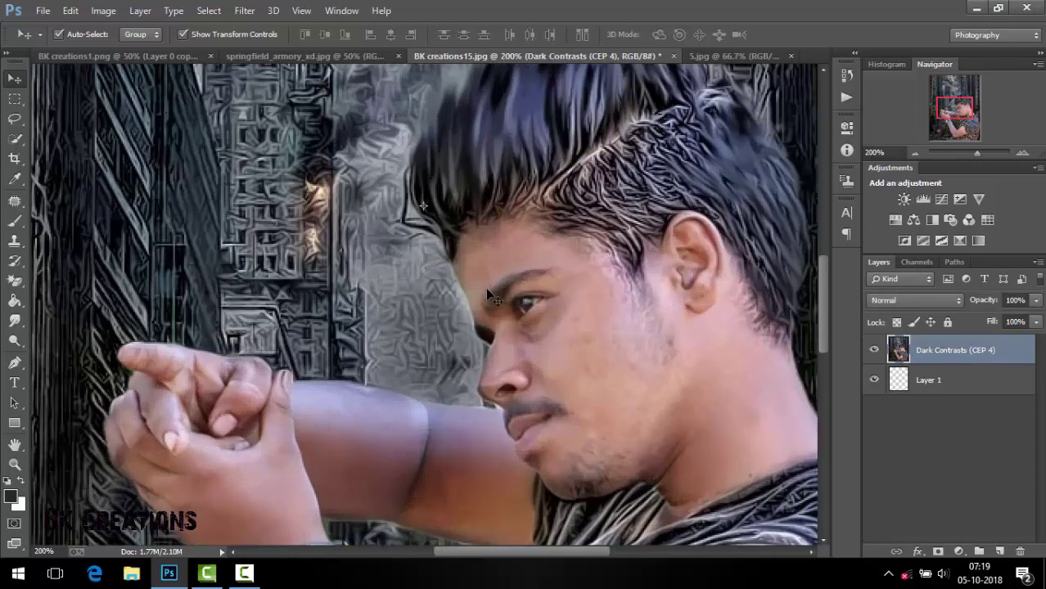
scroll(496, 301, "down", 2)
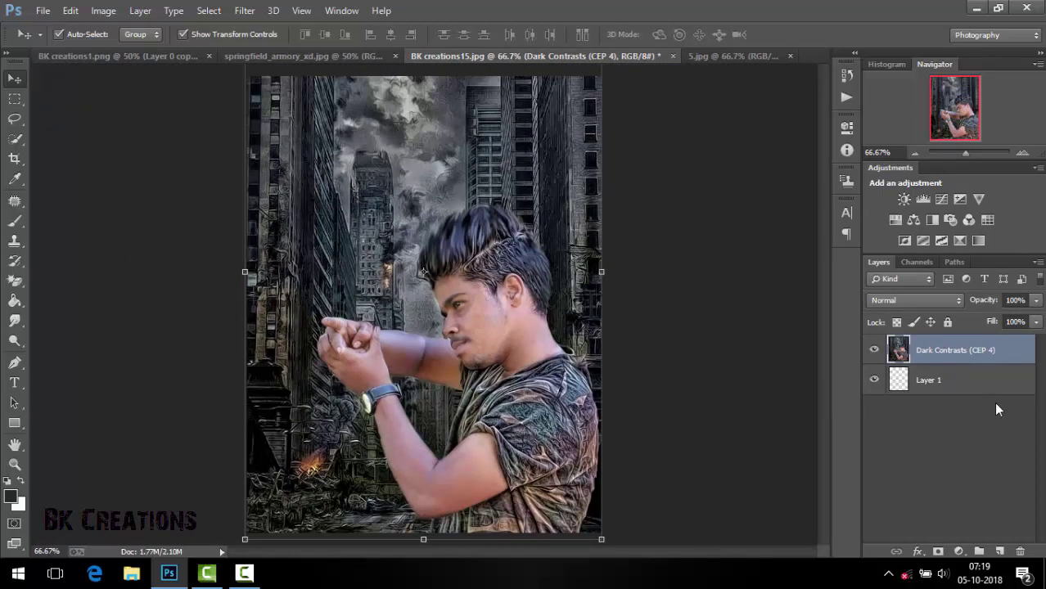
left_click_drag(970, 353, 999, 550)
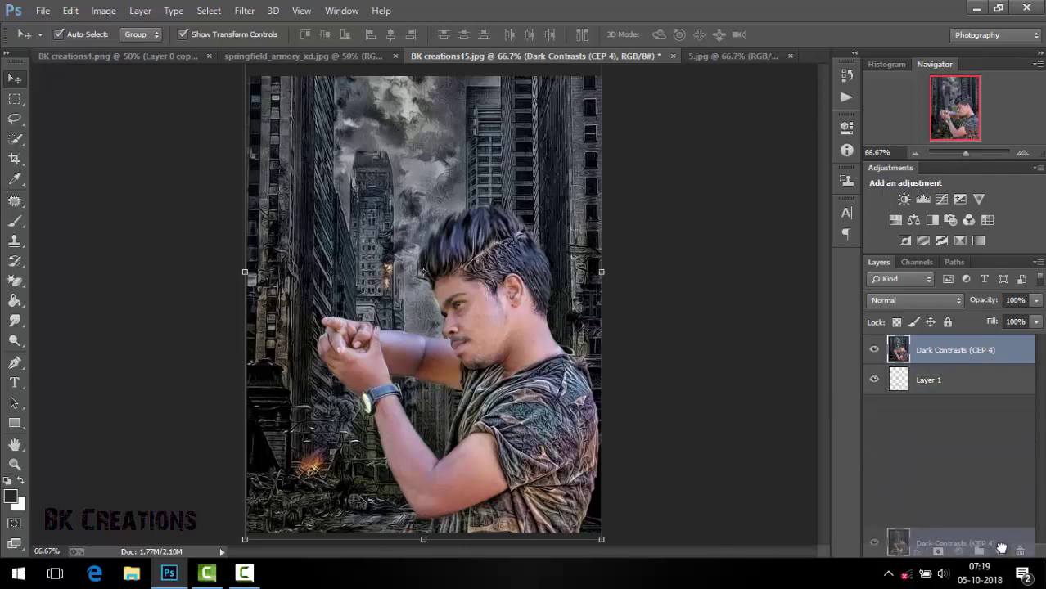
Apply Oil Paint to the copy with Stylization 1.88, Scale 0.8 and Shine 0
left_click(244, 10)
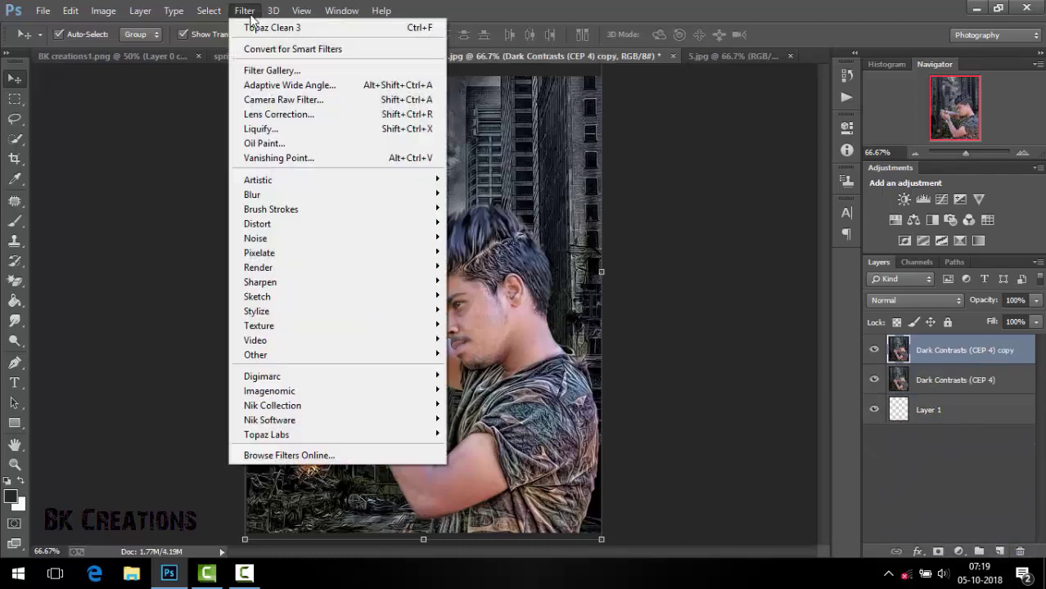
left_click(263, 143)
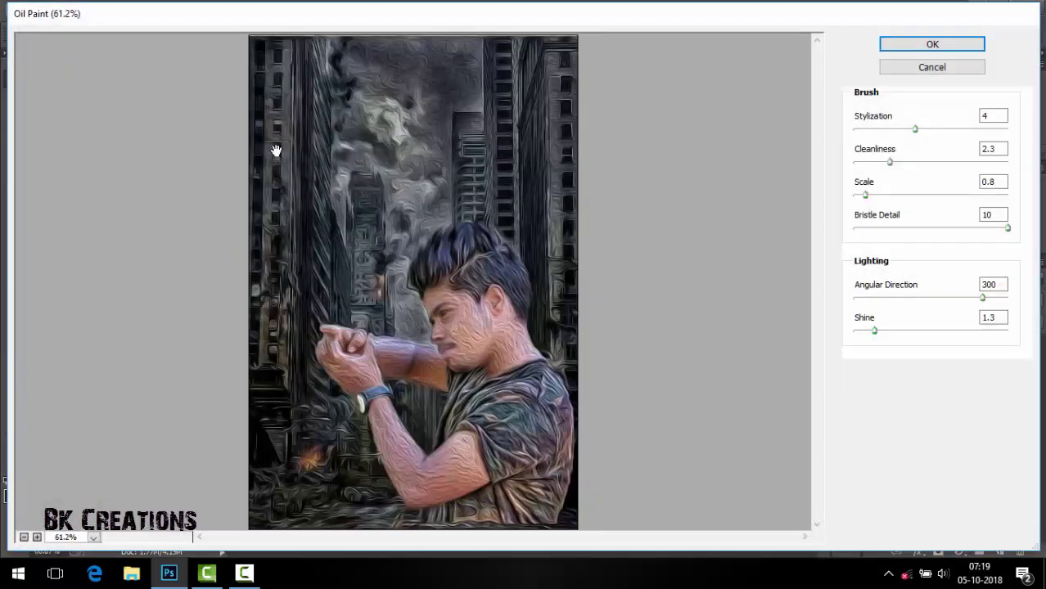
left_click_drag(873, 330, 777, 326)
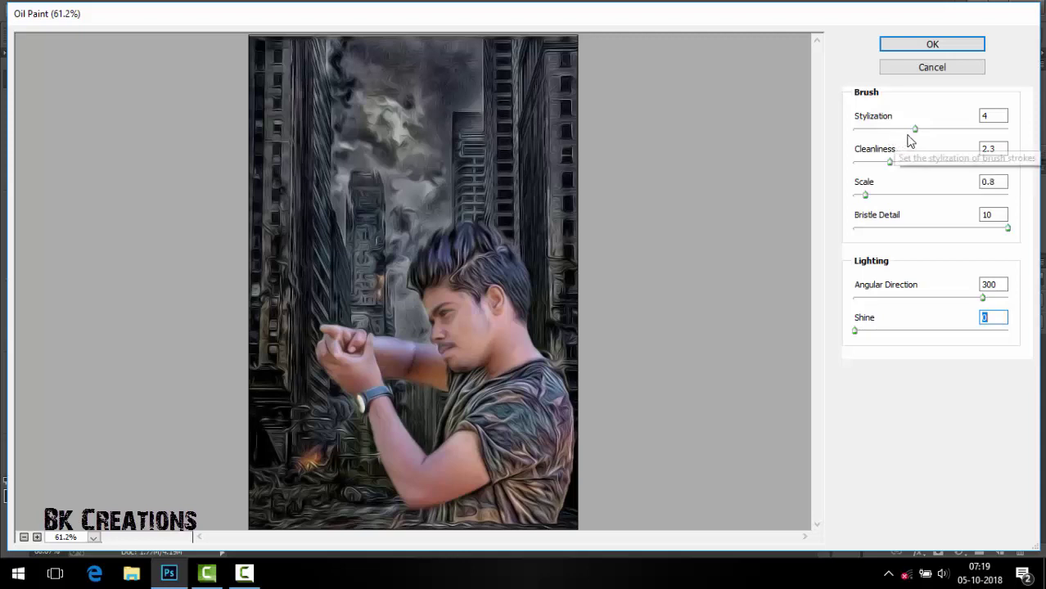
mouse_move(914, 129)
left_mouse_down()
mouse_move(843, 145)
mouse_move(870, 143)
left_mouse_up()
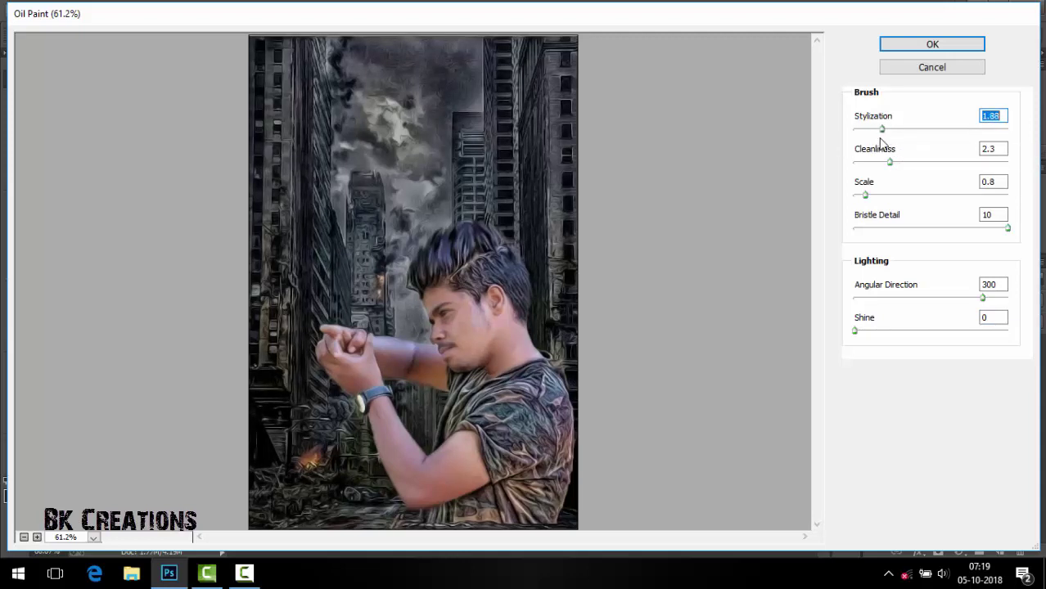
left_click(932, 45)
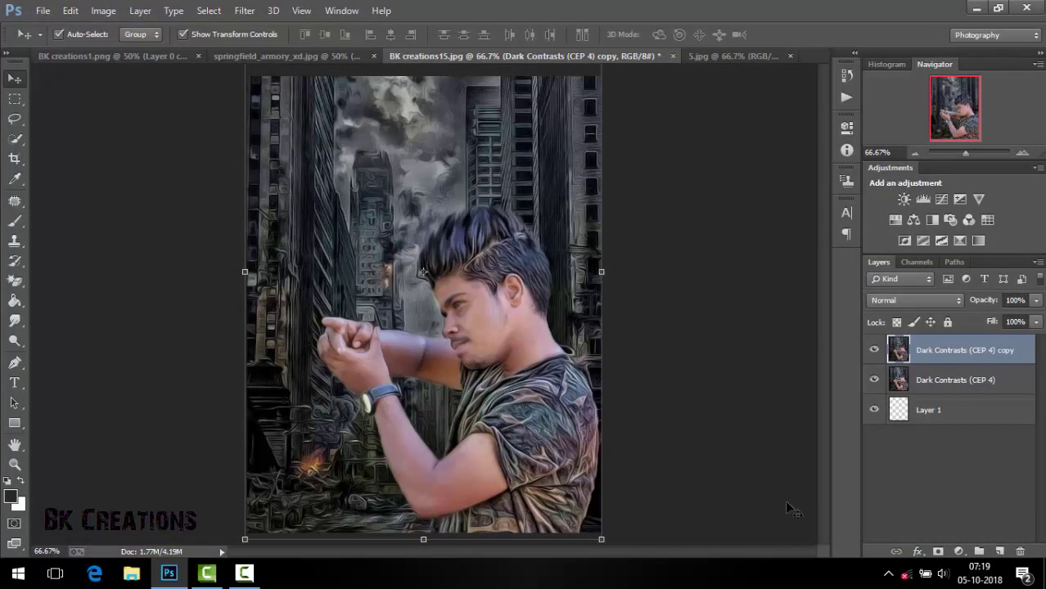
Mask the oil-paint effect off the man's eye, nose, moustache, forehead, cheek and neck
left_click(936, 553)
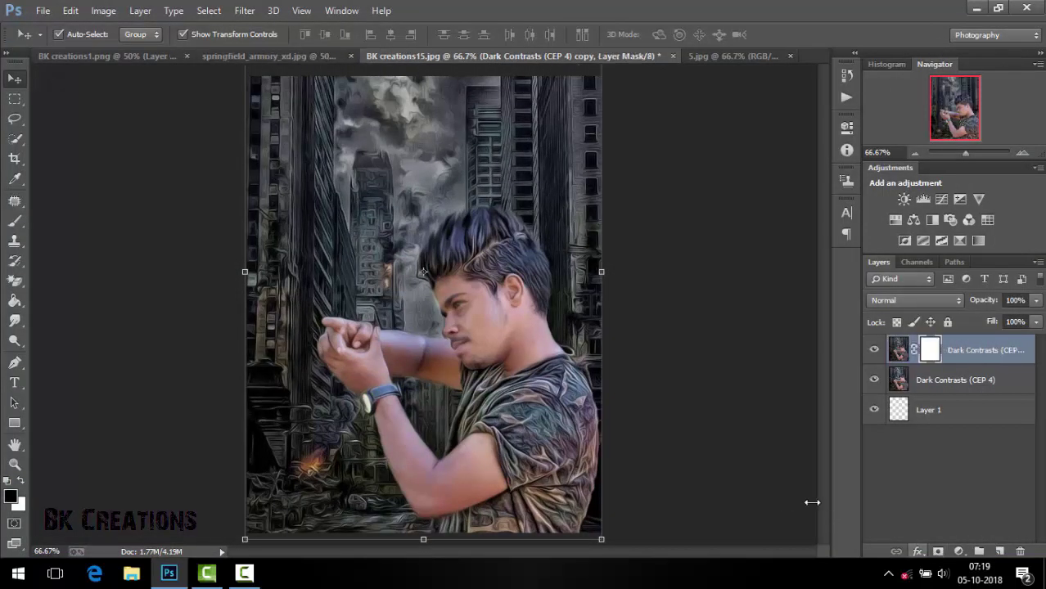
left_click(15, 221)
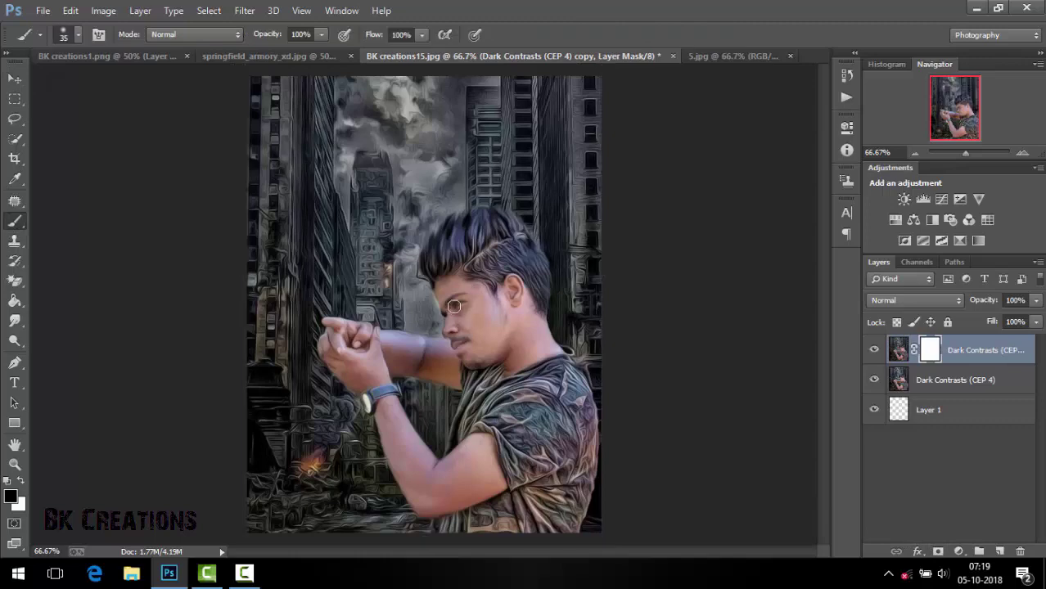
key("ctrl+plus")
key("ctrl+plus")
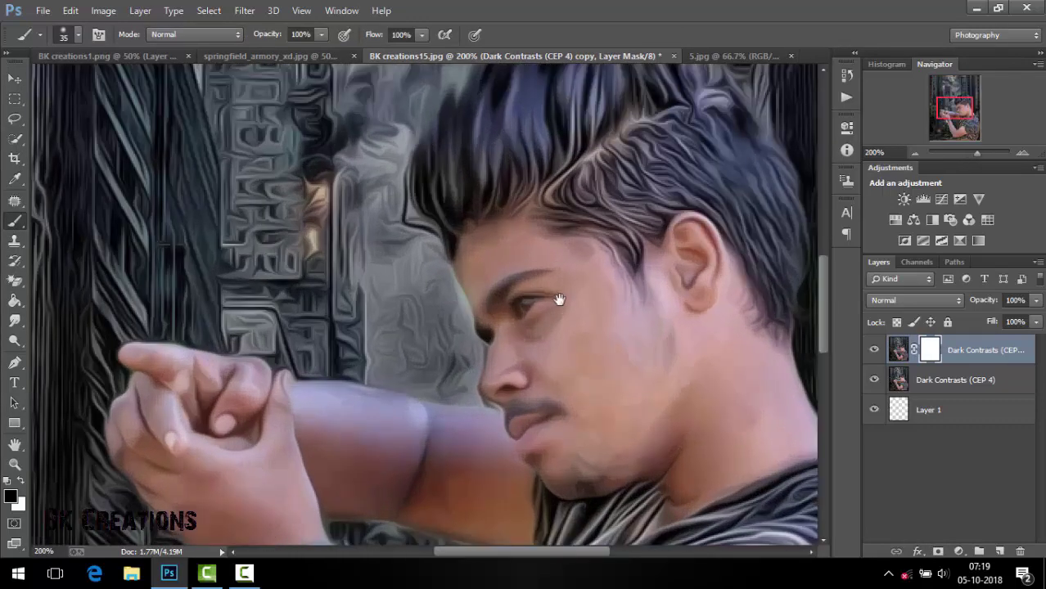
mouse_move(559, 299)
left_mouse_down()
mouse_move(416, 234)
mouse_move(442, 227)
left_mouse_up()
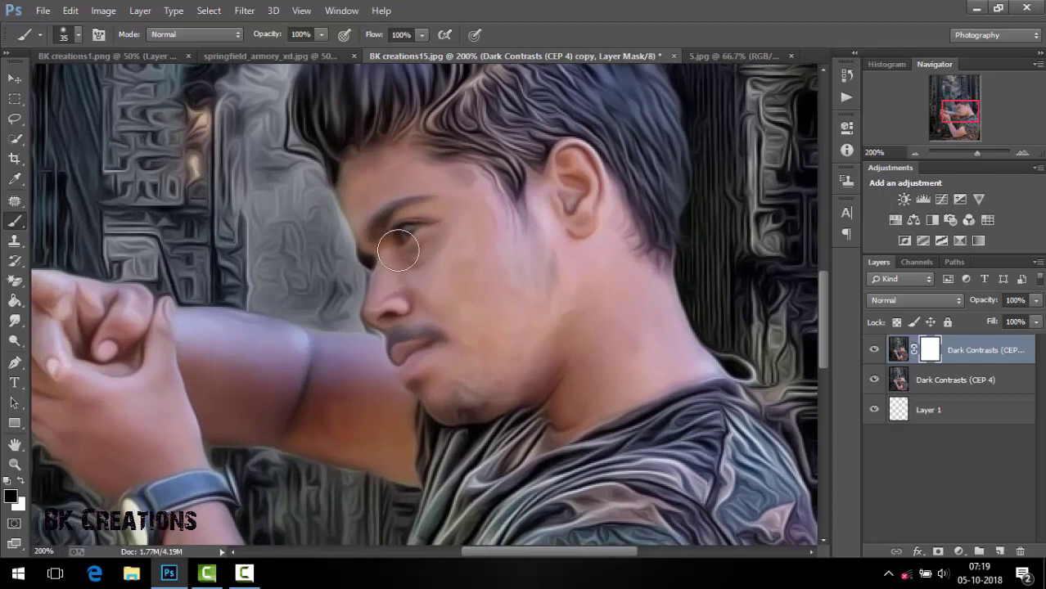
key("bracketleft")
key("bracketleft")
key("bracketleft")
key("bracketright")
key("bracketright")
key("bracketright")
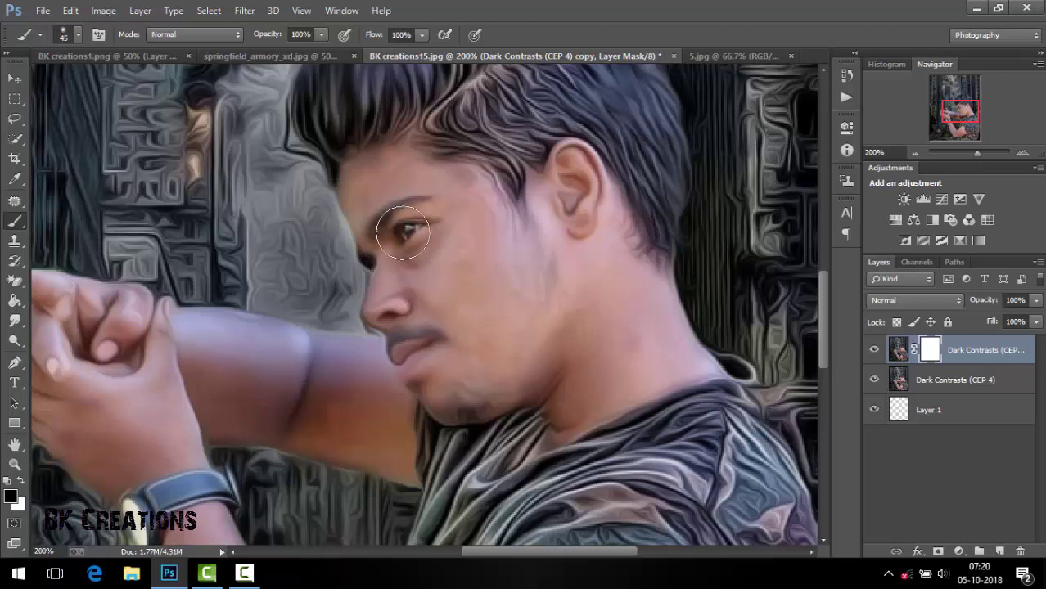
mouse_move(409, 185)
left_mouse_down()
mouse_move(440, 277)
mouse_move(470, 245)
mouse_move(501, 304)
mouse_move(442, 352)
mouse_move(468, 387)
mouse_move(450, 398)
mouse_move(560, 345)
mouse_move(573, 311)
mouse_move(573, 178)
mouse_move(606, 255)
left_mouse_up()
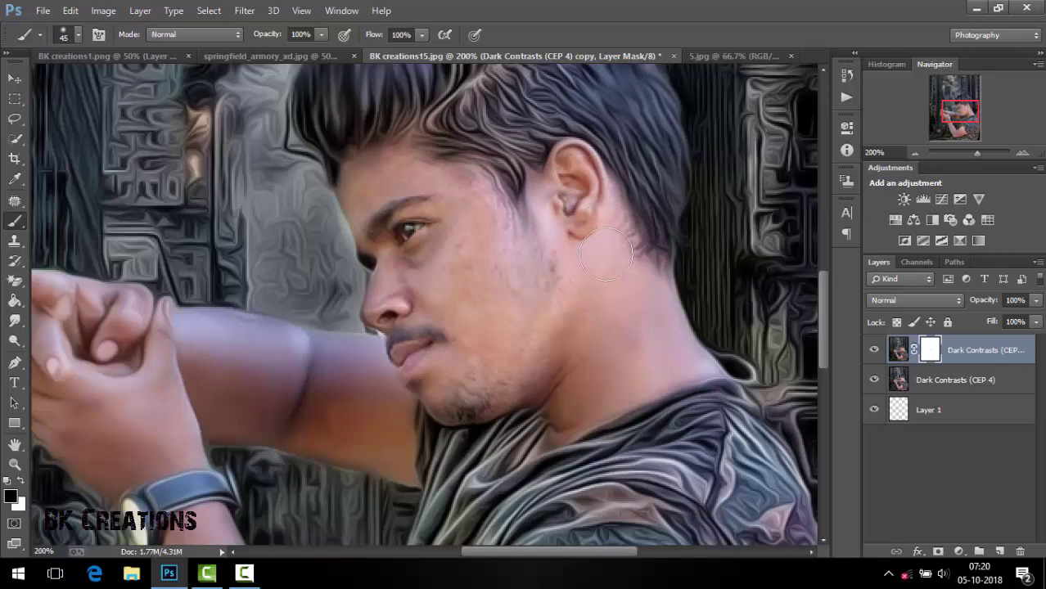
mouse_move(647, 343)
left_mouse_down()
mouse_move(597, 352)
mouse_move(573, 397)
mouse_move(503, 305)
left_mouse_up()
mouse_move(405, 201)
left_mouse_down()
mouse_move(365, 182)
mouse_move(398, 277)
mouse_move(391, 257)
mouse_move(400, 323)
mouse_move(416, 338)
left_mouse_up()
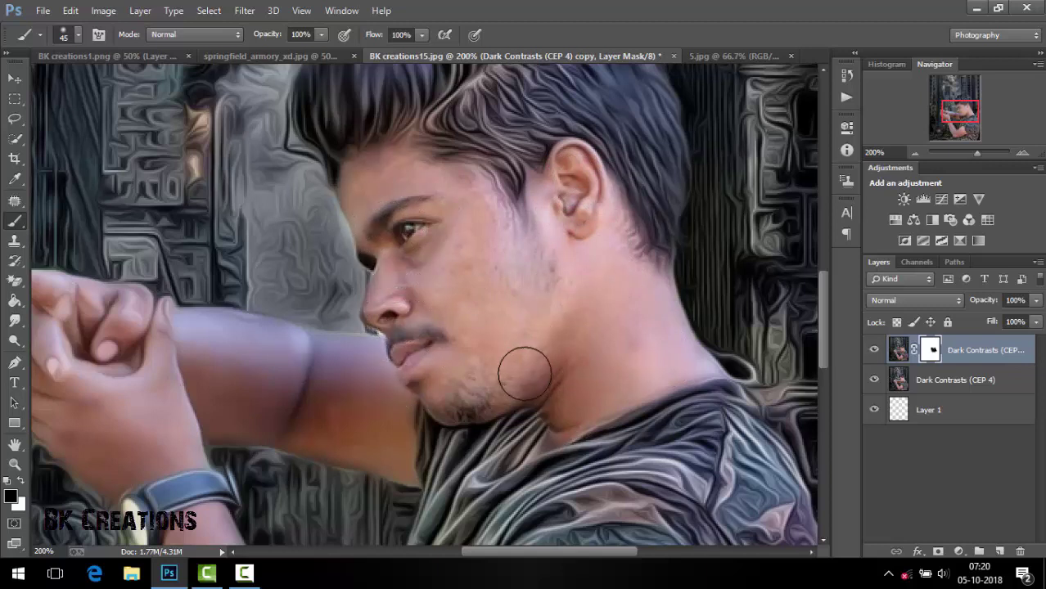
Check the mask around the hands and arm by toggling the lower layer's visibility
mouse_move(262, 294)
left_mouse_down()
mouse_move(429, 254)
mouse_move(476, 224)
left_mouse_up()
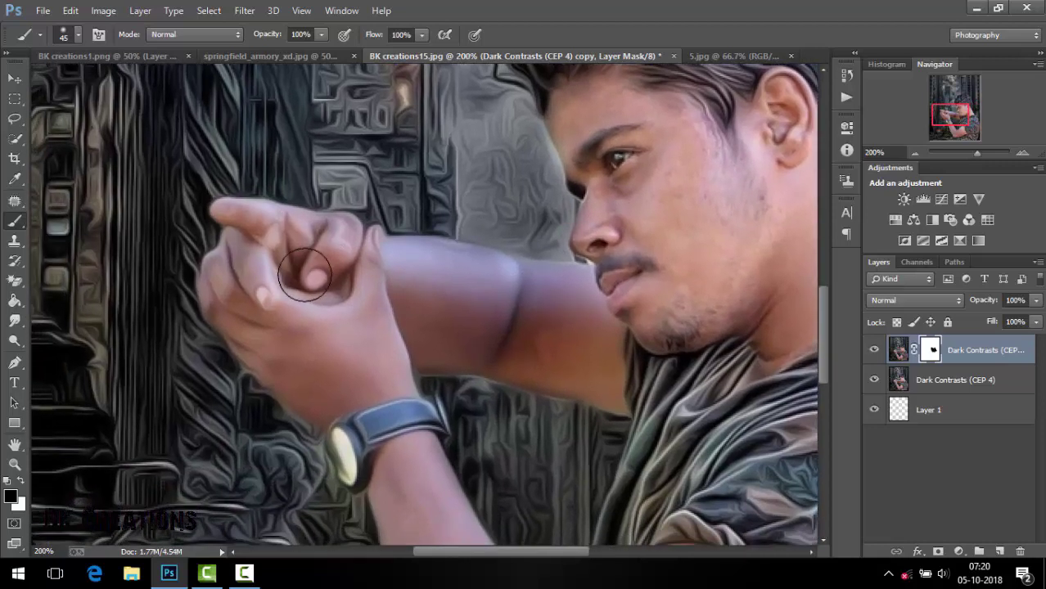
left_click_drag(578, 271, 500, 196)
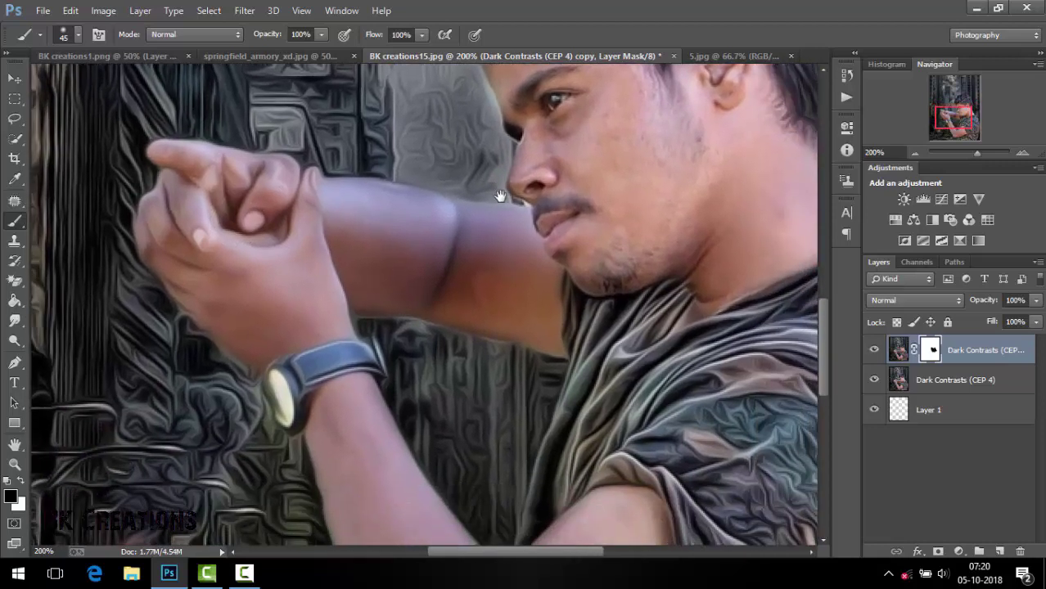
key("ctrl+0")
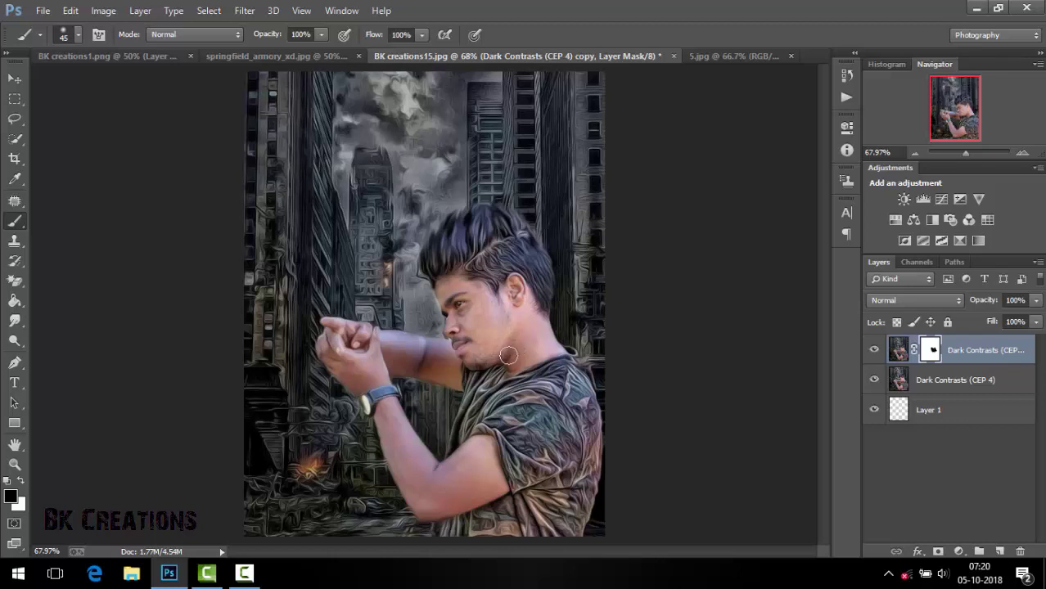
left_click(14, 78)
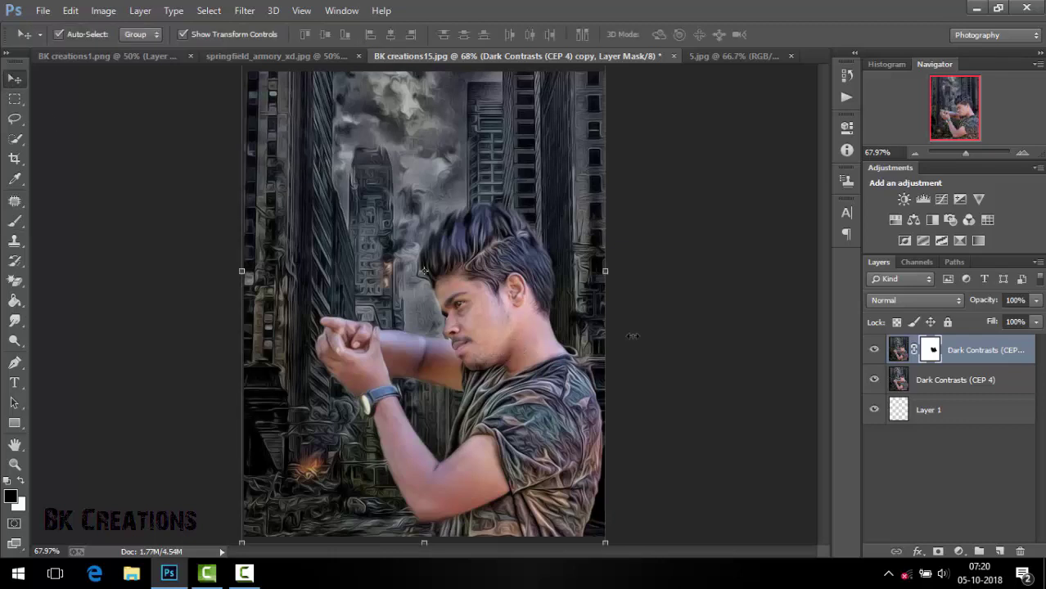
left_click(873, 380)
left_click(873, 379)
left_click(14, 220)
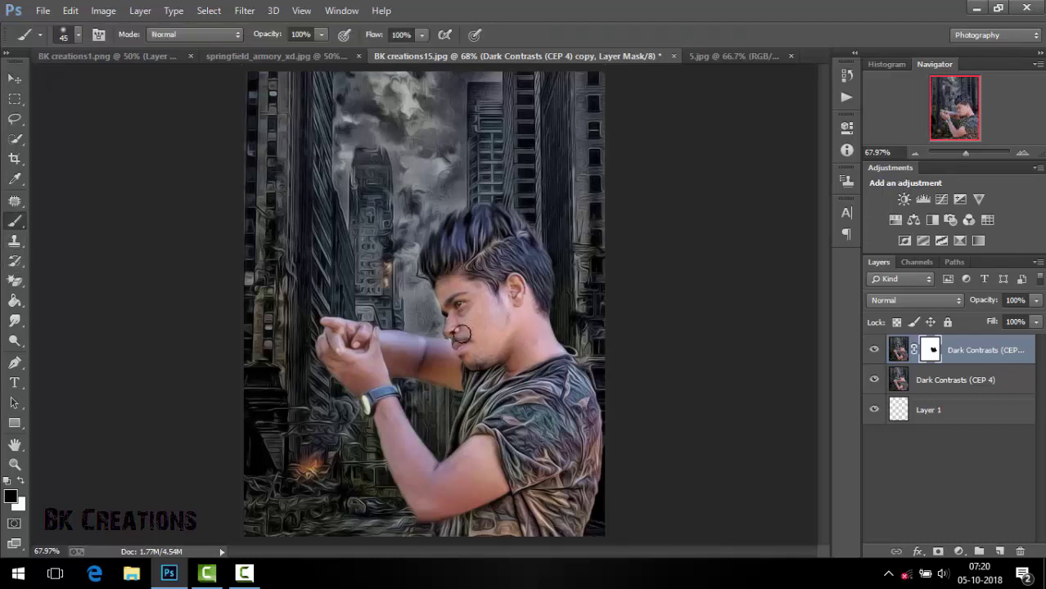
Merge the two painted layers into one Dark Contrasts (CEP 4) copy layer
left_click(14, 78)
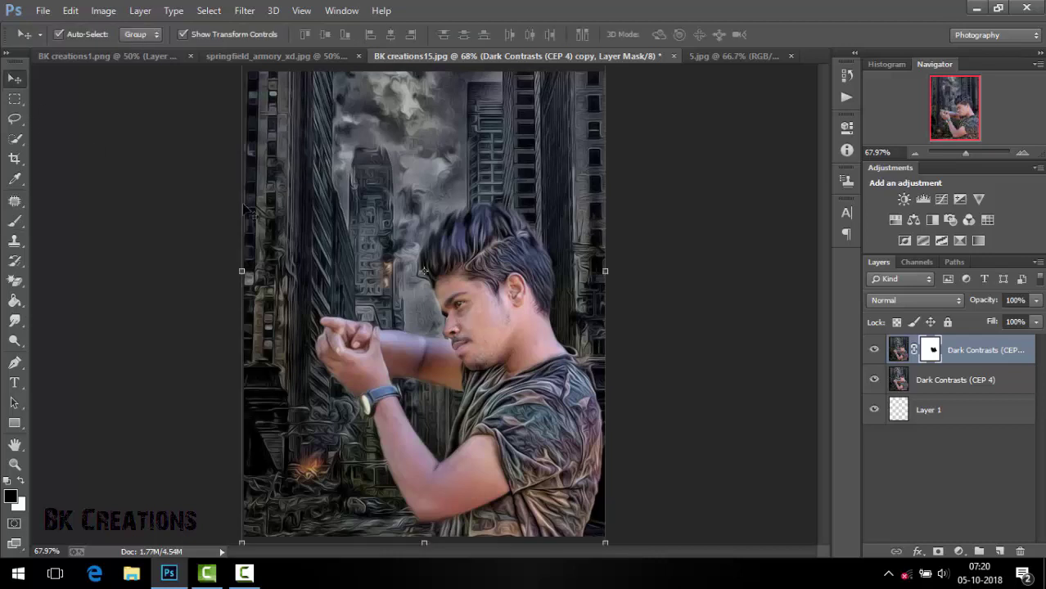
left_click(931, 383, "shift")
right_click(931, 383)
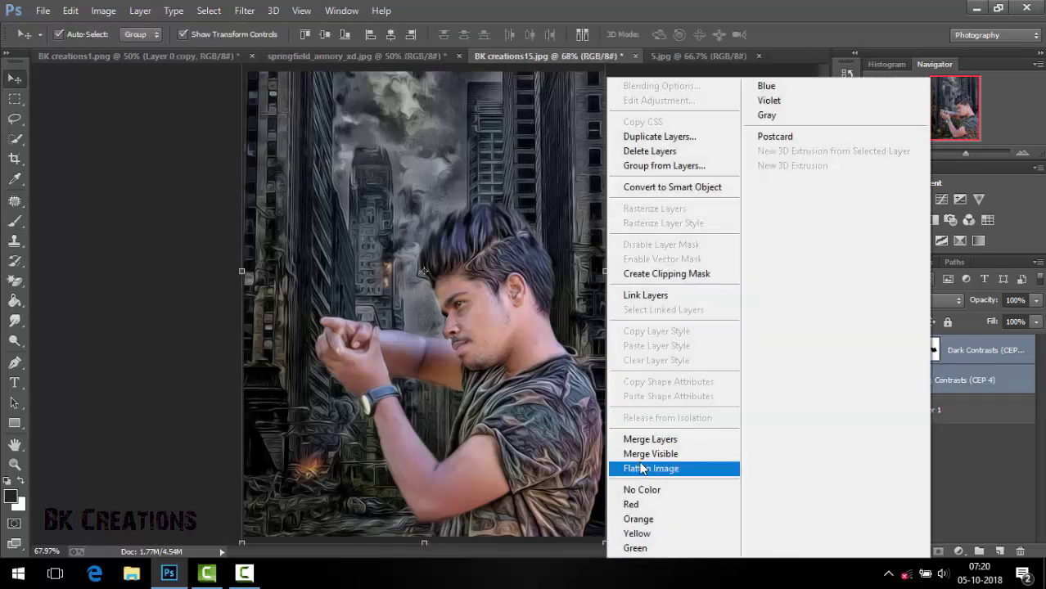
left_click(646, 442)
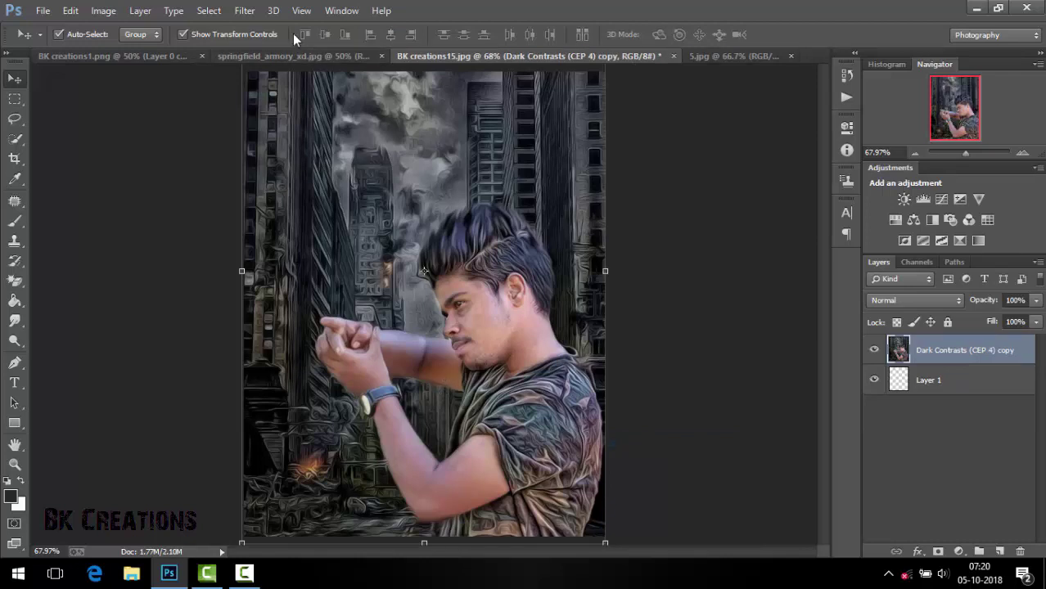
left_click(244, 11)
In Camera Raw, raise exposure and contrast, lift shadows and add +25 clarity
left_click(274, 99)
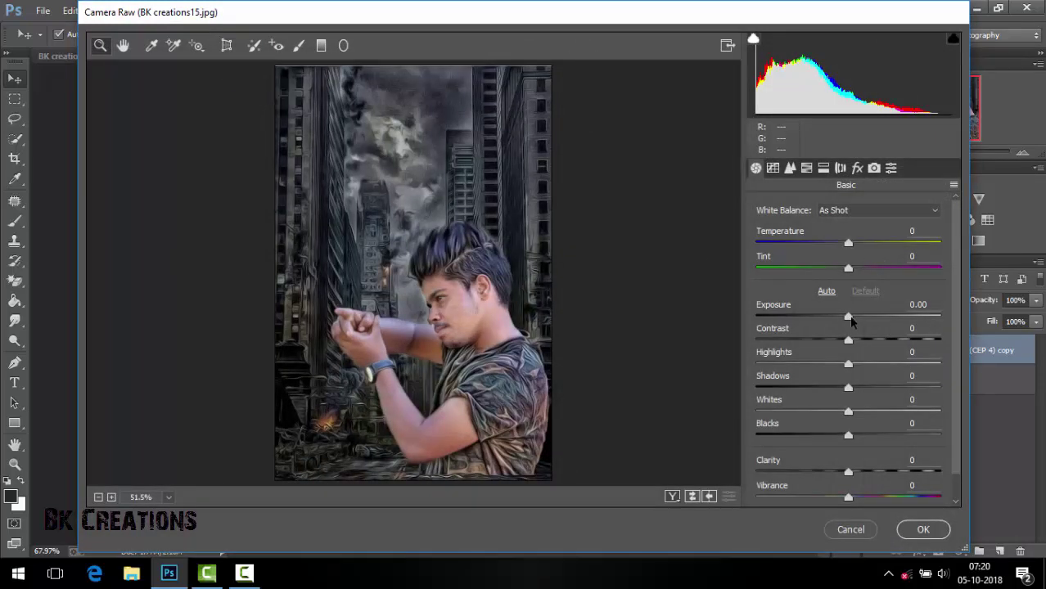
mouse_move(848, 317)
left_mouse_down()
mouse_move(868, 340)
mouse_move(823, 367)
mouse_move(790, 368)
left_mouse_up()
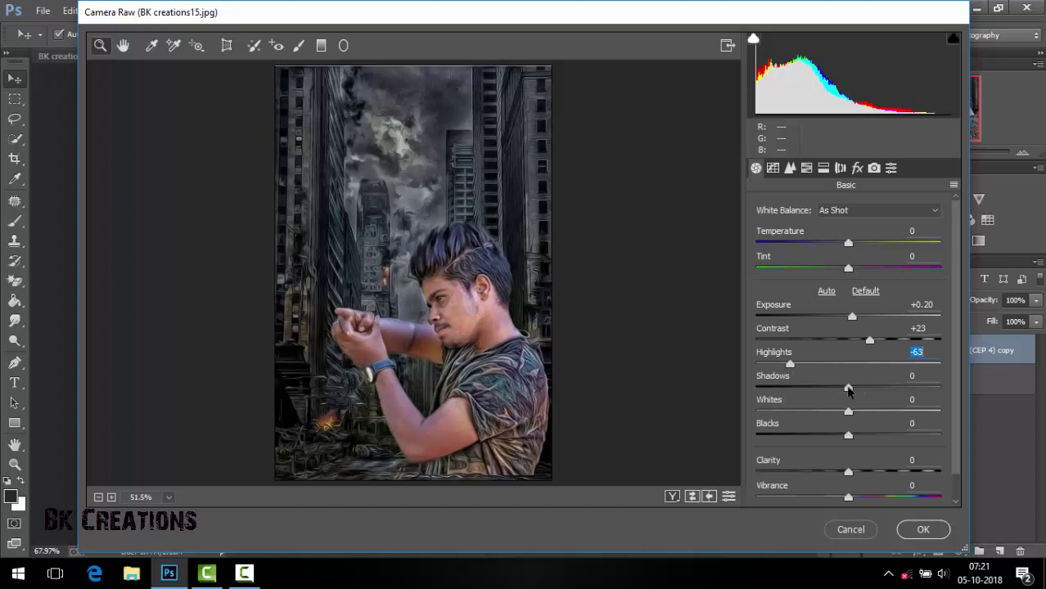
mouse_move(848, 389)
left_mouse_down()
mouse_move(858, 409)
mouse_move(787, 412)
mouse_move(876, 412)
mouse_move(809, 416)
mouse_move(804, 437)
mouse_move(878, 438)
left_mouse_up()
left_click(870, 472)
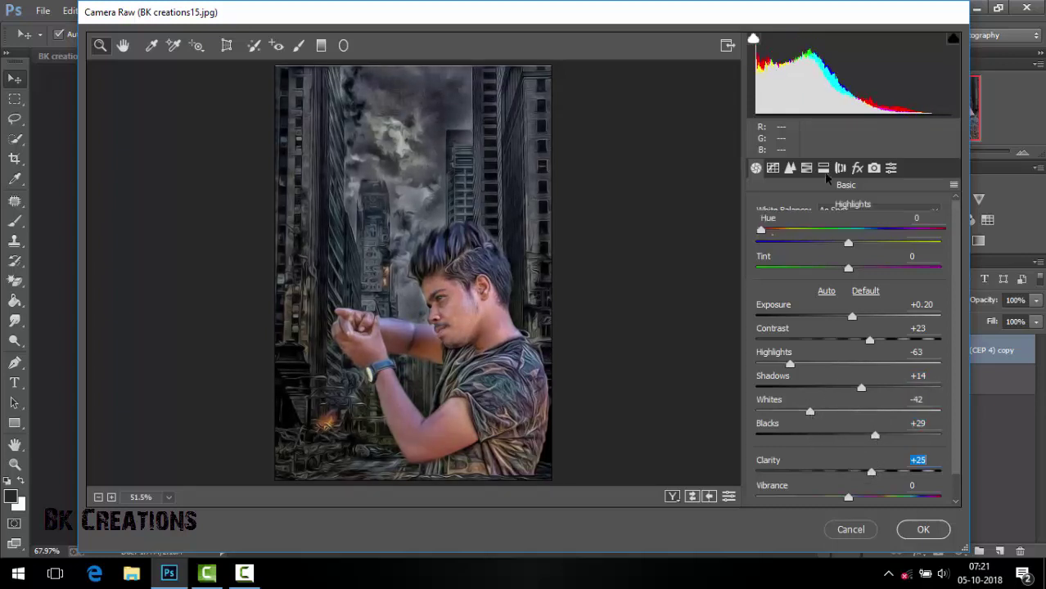
Set Luminance Reds +16 and Oranges +17, Saturation Yellows and Greens -100, and apply
left_click(823, 168)
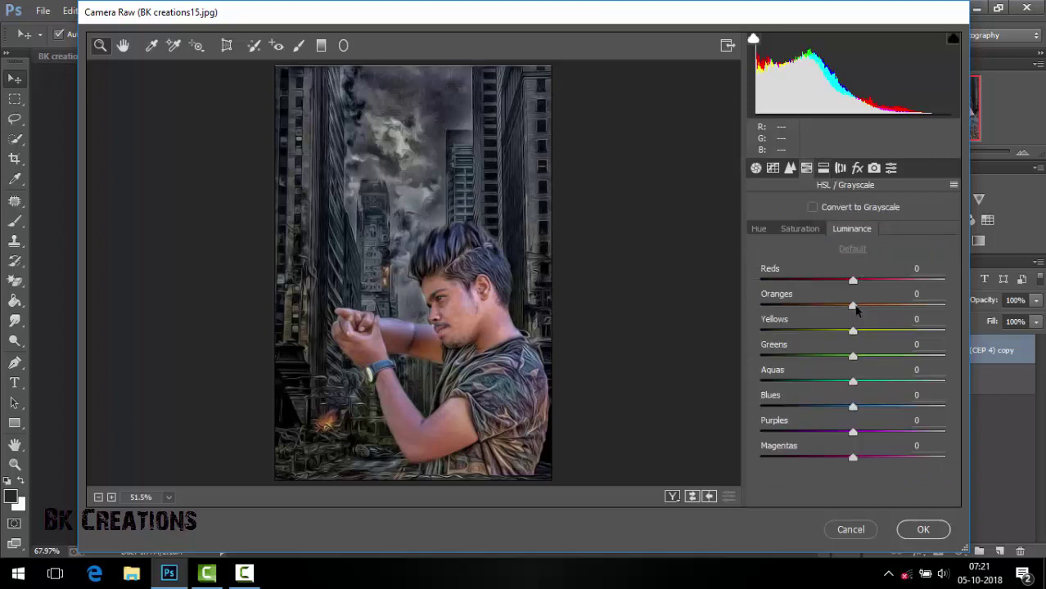
mouse_move(854, 306)
left_mouse_down()
mouse_move(868, 306)
mouse_move(867, 281)
left_mouse_up()
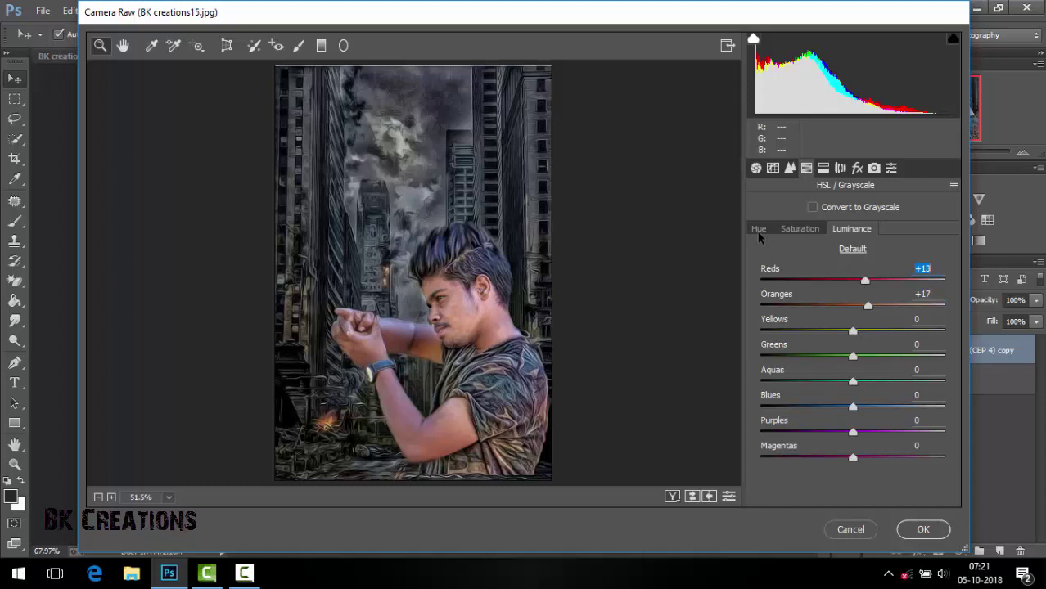
left_click(758, 231)
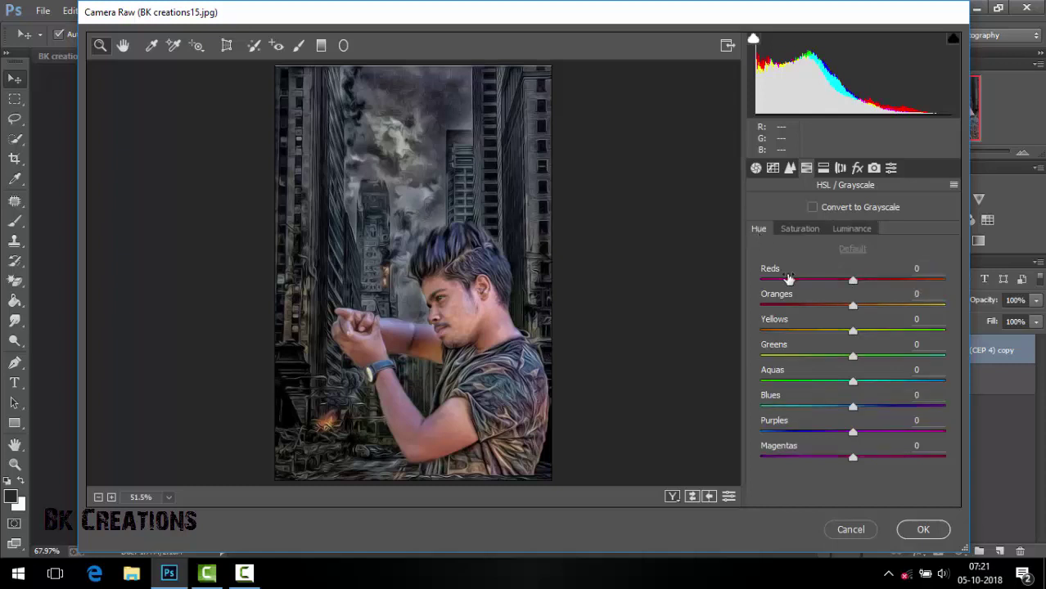
left_click(798, 230)
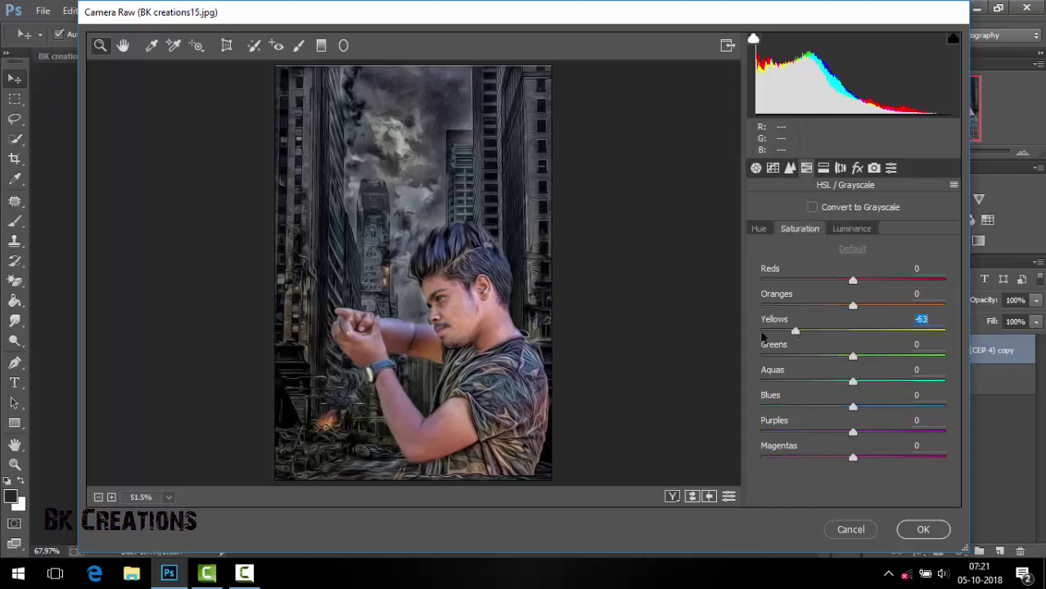
left_click_drag(802, 331, 811, 331)
left_click_drag(738, 331, 760, 331)
left_click_drag(840, 359, 759, 356)
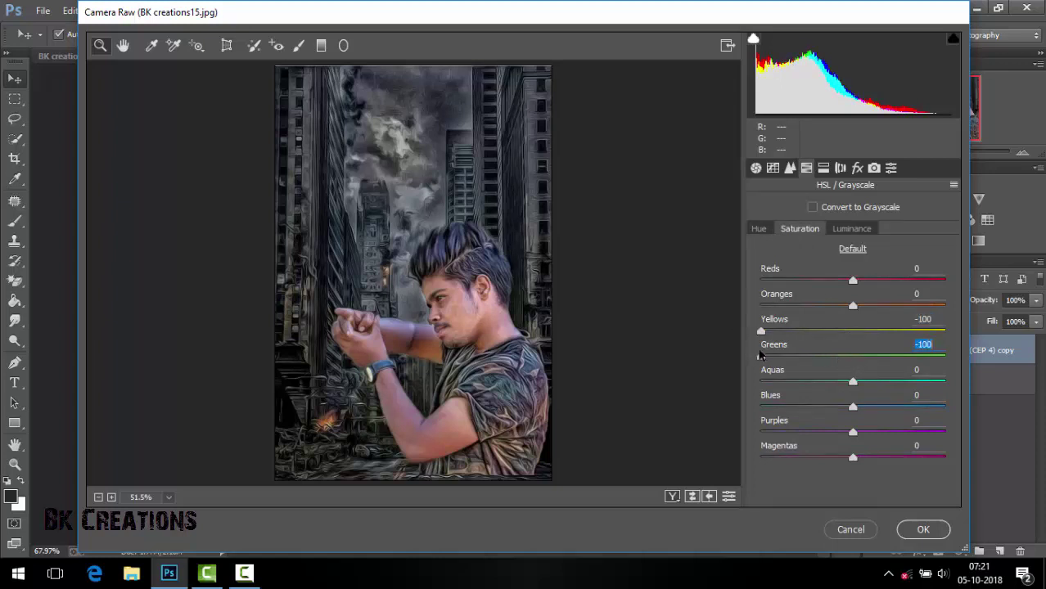
left_click(922, 531)
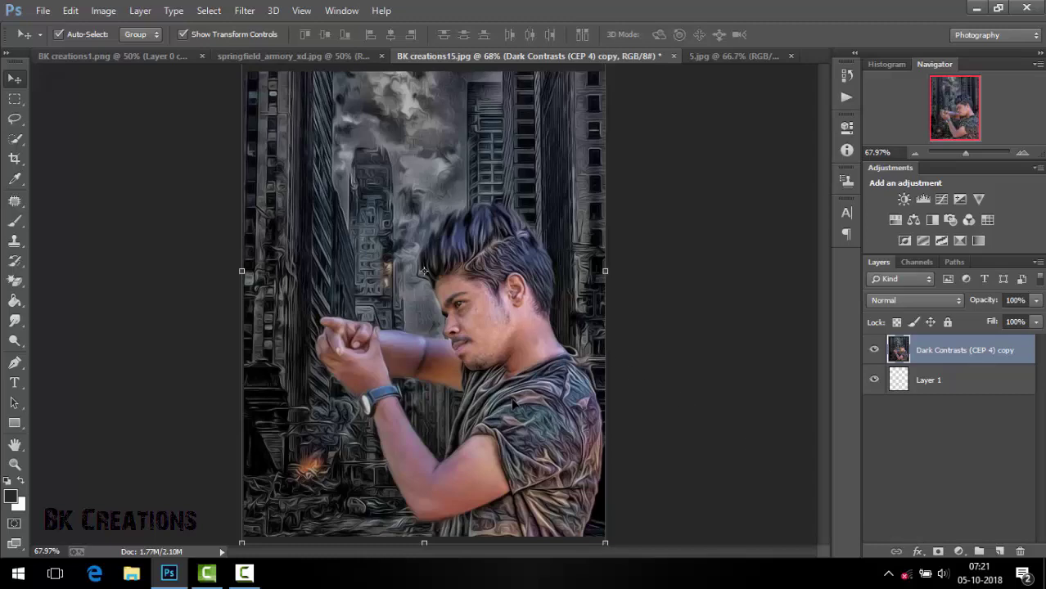
Zoom to 200% on the face and blend the cheek and jaw skin with the Mixer Brush
key("ctrl+plus")
key("ctrl+plus")
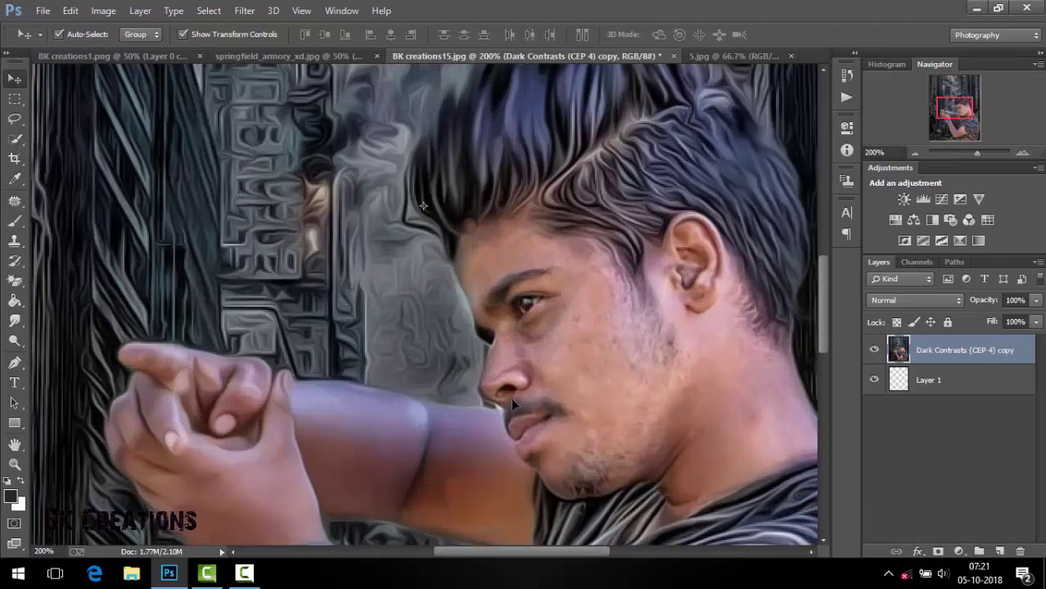
mouse_move(605, 385)
left_mouse_down()
mouse_move(352, 304)
mouse_move(368, 362)
left_mouse_up()
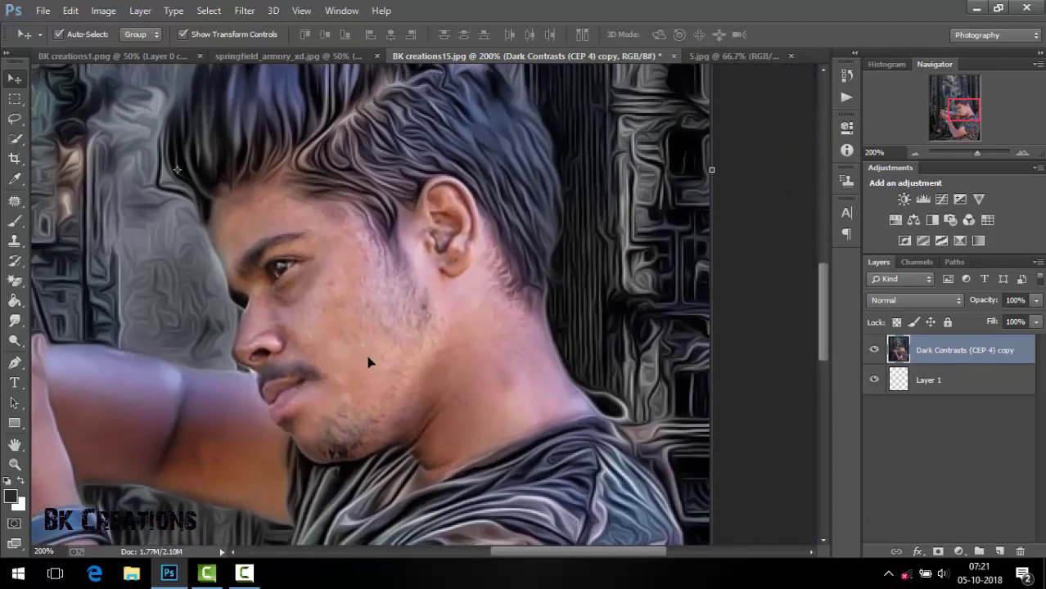
left_click_drag(362, 288, 375, 297)
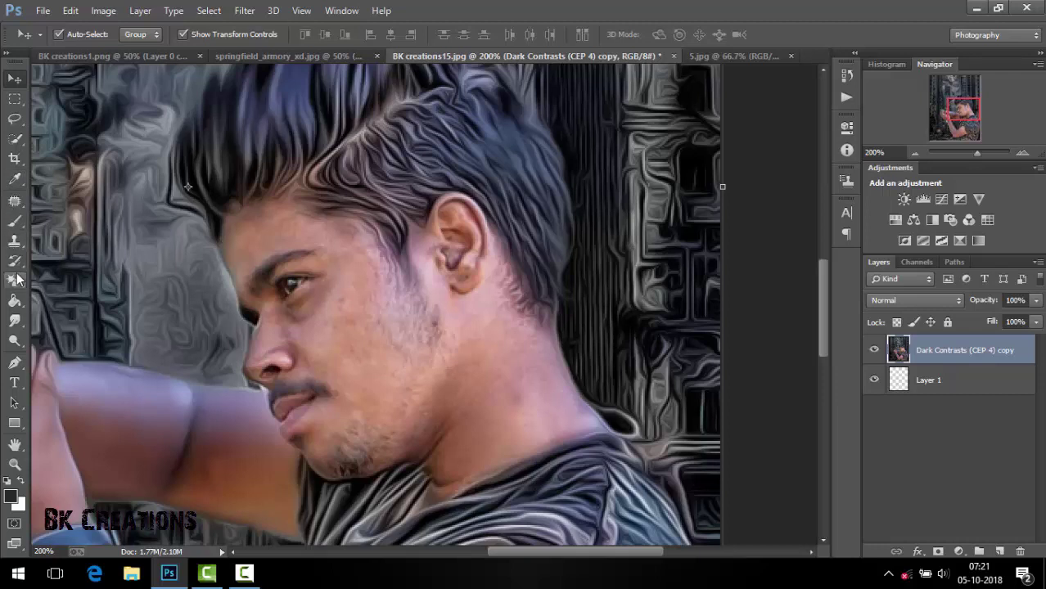
left_click(14, 221)
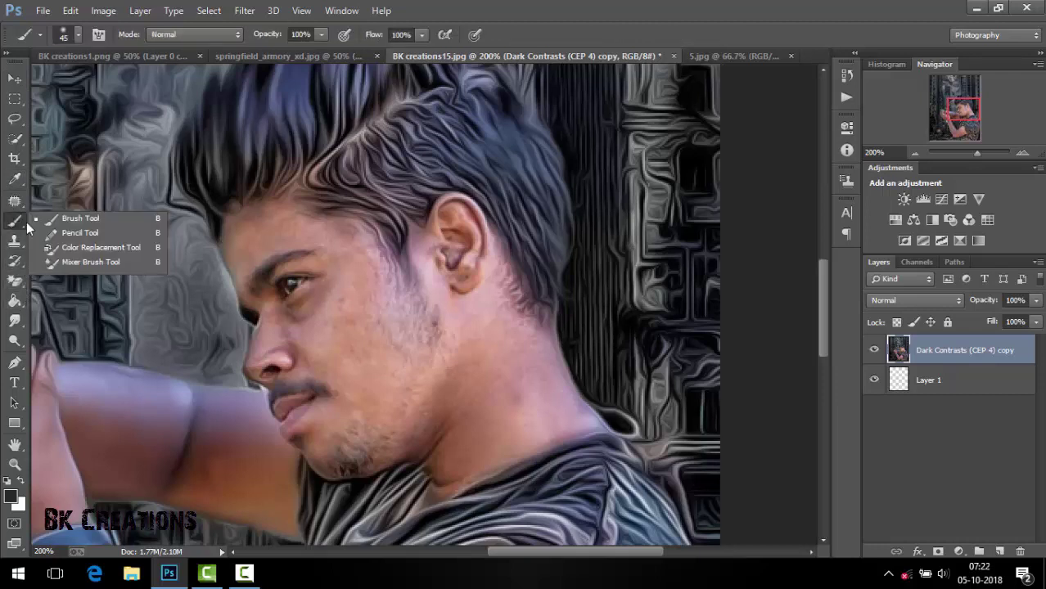
left_click(82, 269)
mouse_move(329, 317)
left_mouse_down()
mouse_move(343, 305)
mouse_move(361, 345)
mouse_move(362, 306)
mouse_move(366, 319)
left_mouse_up()
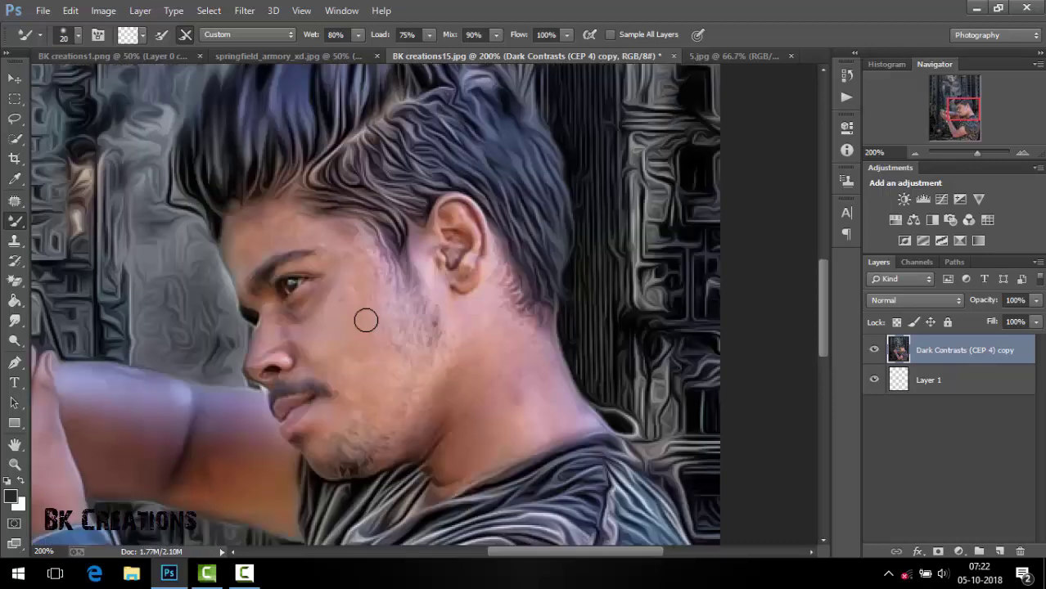
key("bracketright")
key("bracketright")
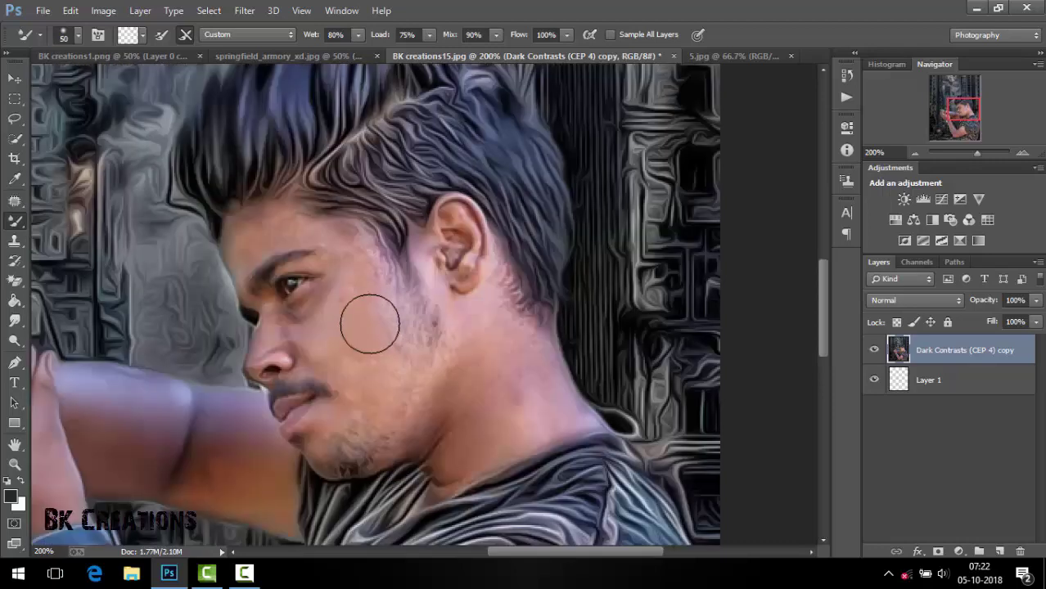
key("bracketright")
mouse_move(386, 325)
left_mouse_down()
mouse_move(397, 338)
mouse_move(380, 378)
mouse_move(369, 373)
left_mouse_up()
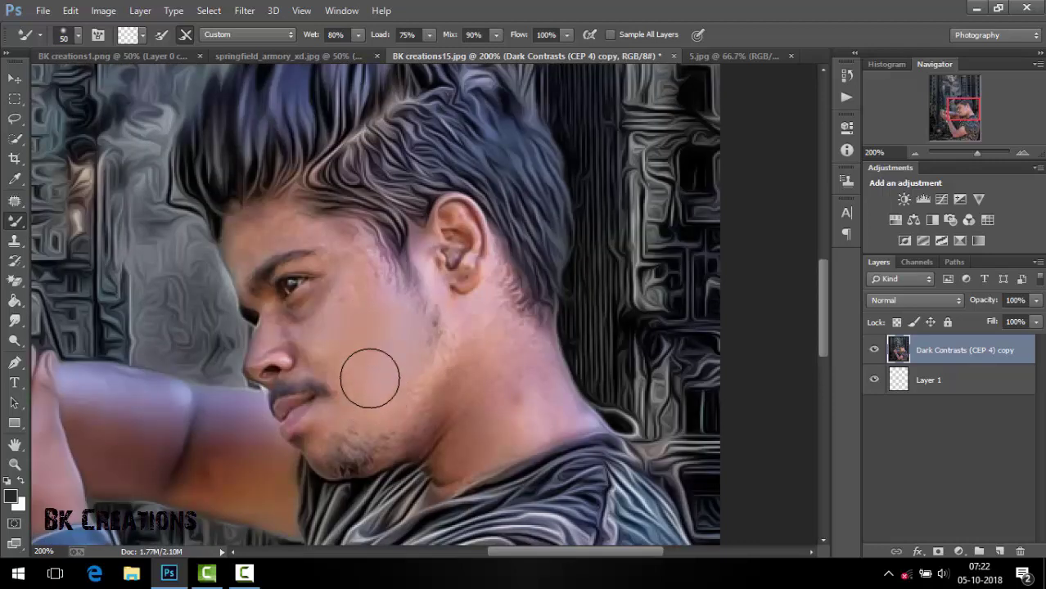
Blend the neck skin, the area below the ear, and the skin and hair behind the ear
key("bracketleft")
key("bracketleft")
key("bracketleft")
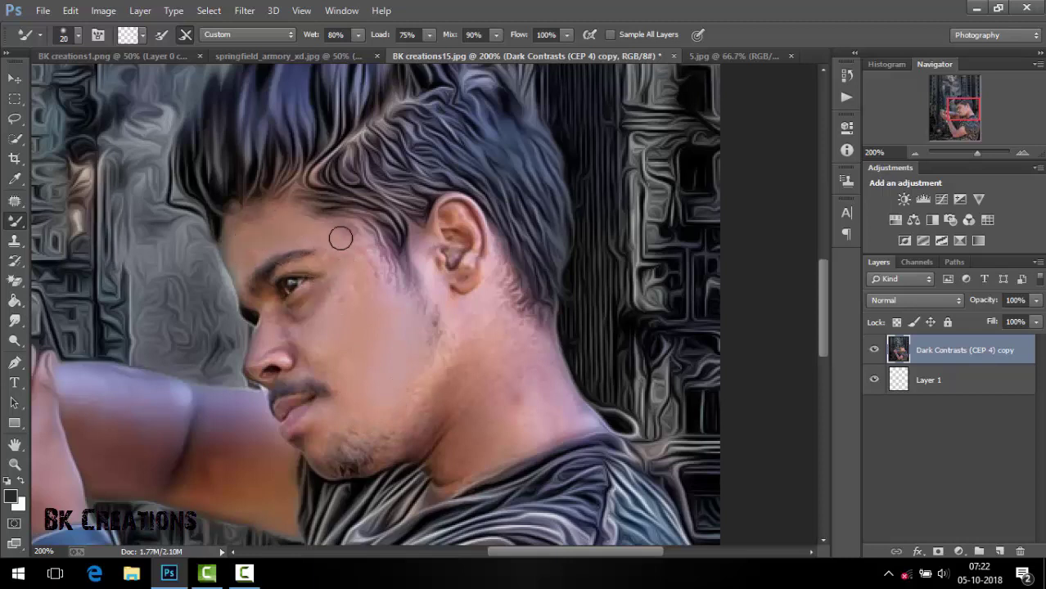
key("bracketright")
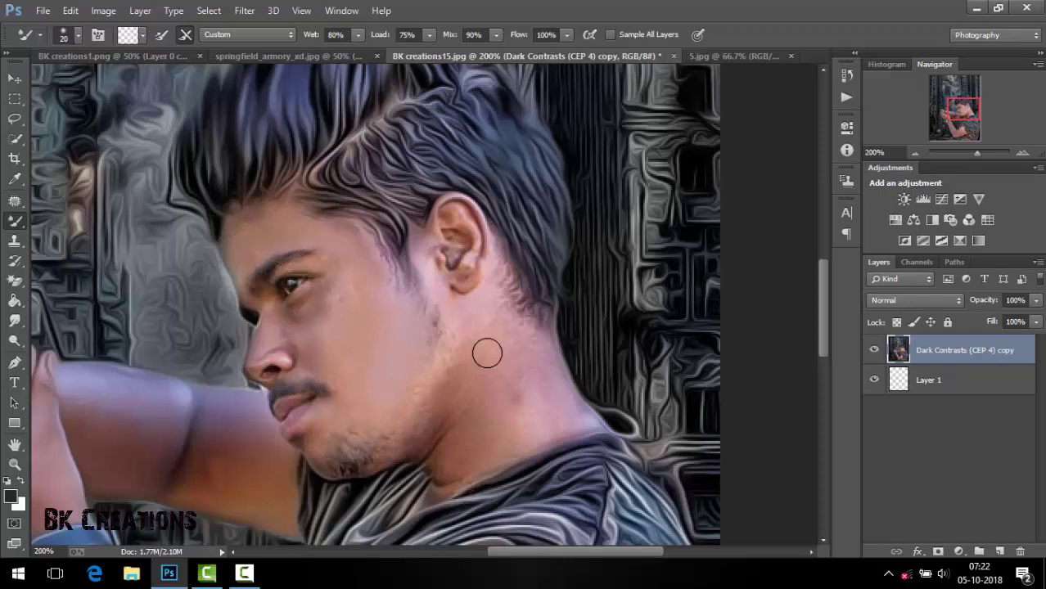
key("bracketright")
mouse_move(486, 353)
left_mouse_down()
mouse_move(525, 372)
mouse_move(465, 342)
mouse_move(451, 362)
mouse_move(510, 327)
mouse_move(478, 390)
mouse_move(485, 432)
left_mouse_up()
key("bracketleft")
key("bracketleft")
key("bracketleft")
key("bracketleft")
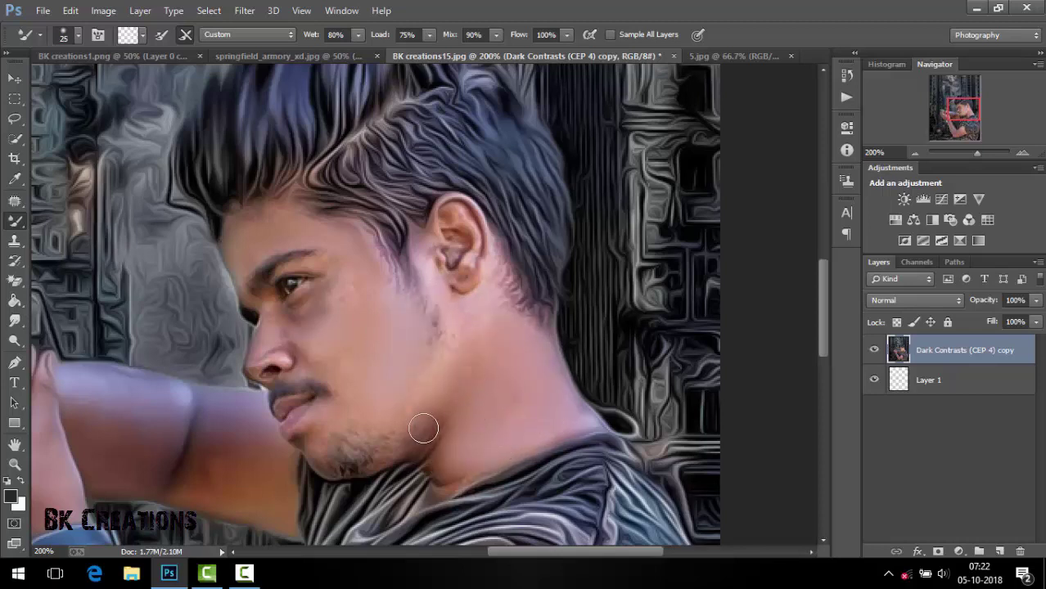
key("bracketright")
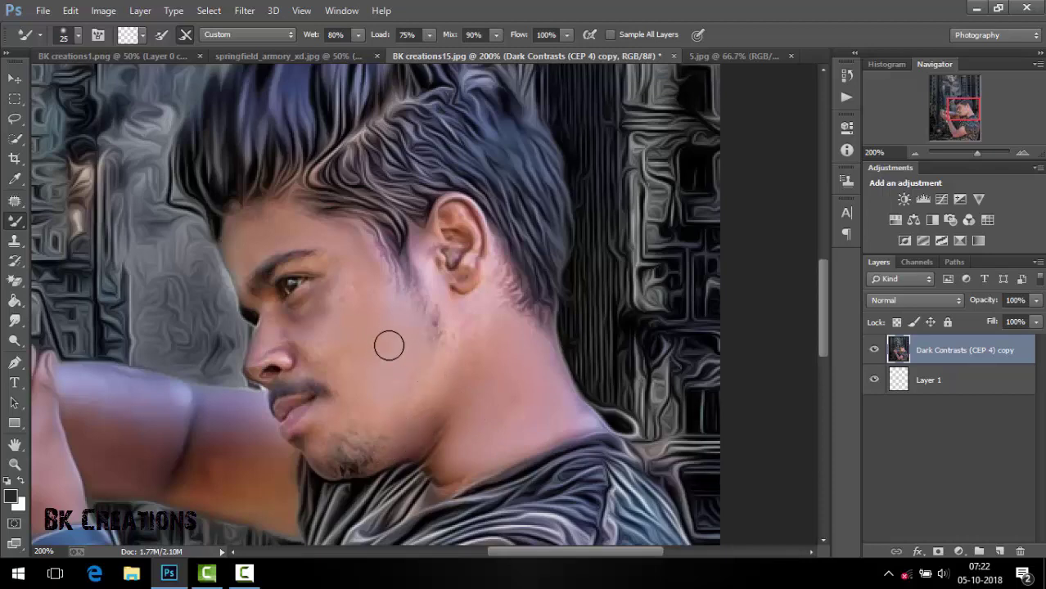
left_click_drag(458, 341, 462, 345)
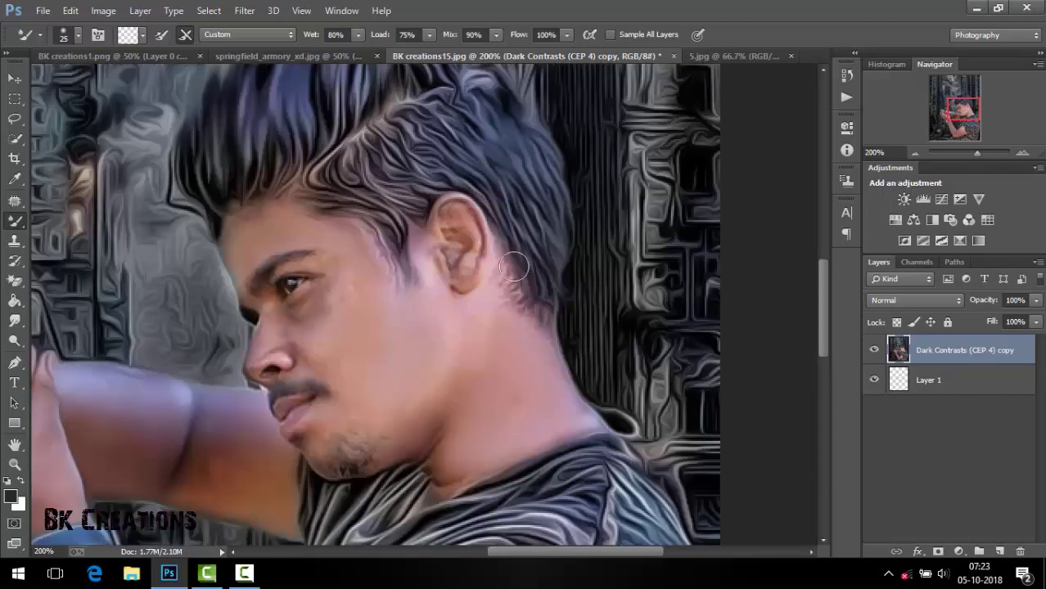
key("bracketleft")
key("bracketleft")
key("bracketleft")
left_click_drag(503, 295, 536, 332)
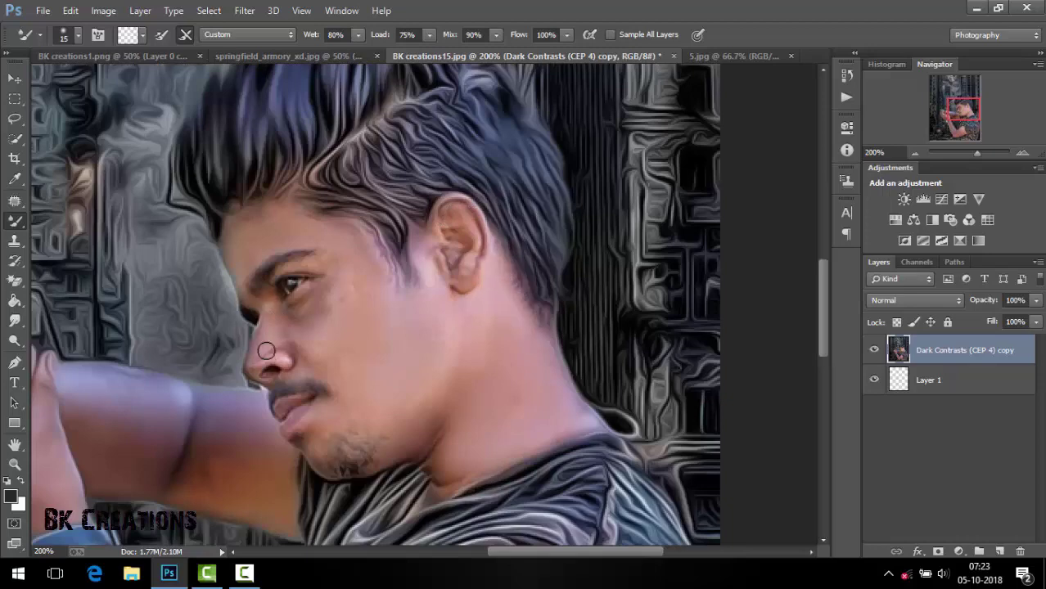
Smooth the skin under the eye and the cheek near the ear, then fit the image on screen
key("bracketright")
key("bracketright")
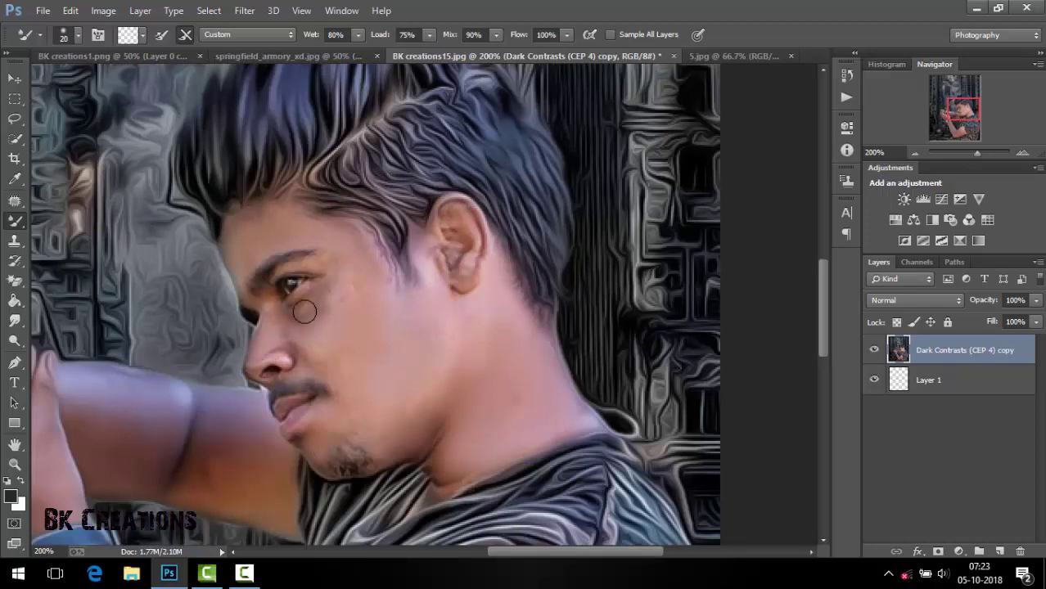
key("bracketleft")
left_click_drag(295, 291, 323, 355)
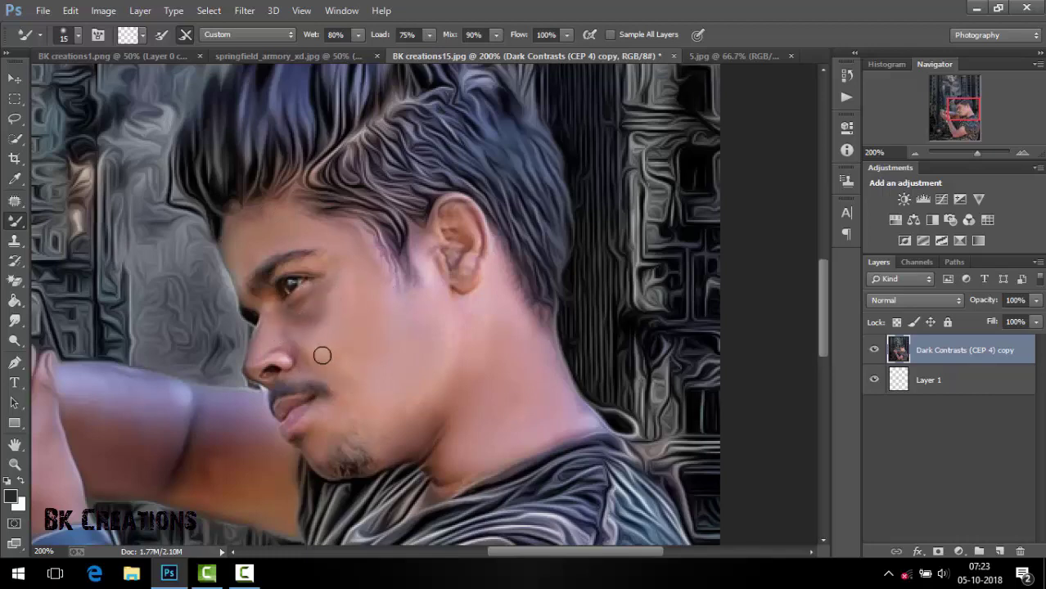
key("bracketright")
left_click(391, 300)
key("bracketleft")
key("bracketleft")
key("bracketleft")
key("ctrl+0")
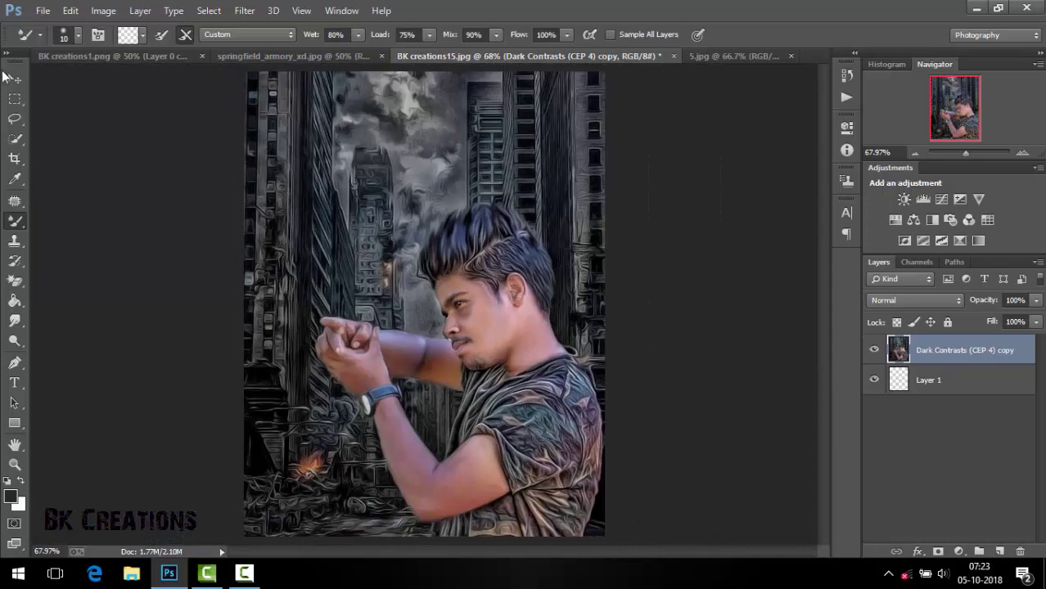
Magic-erase the pistol's white background in springfield_armory and drag it into BK creations15 as Layer 2
left_click(13, 78)
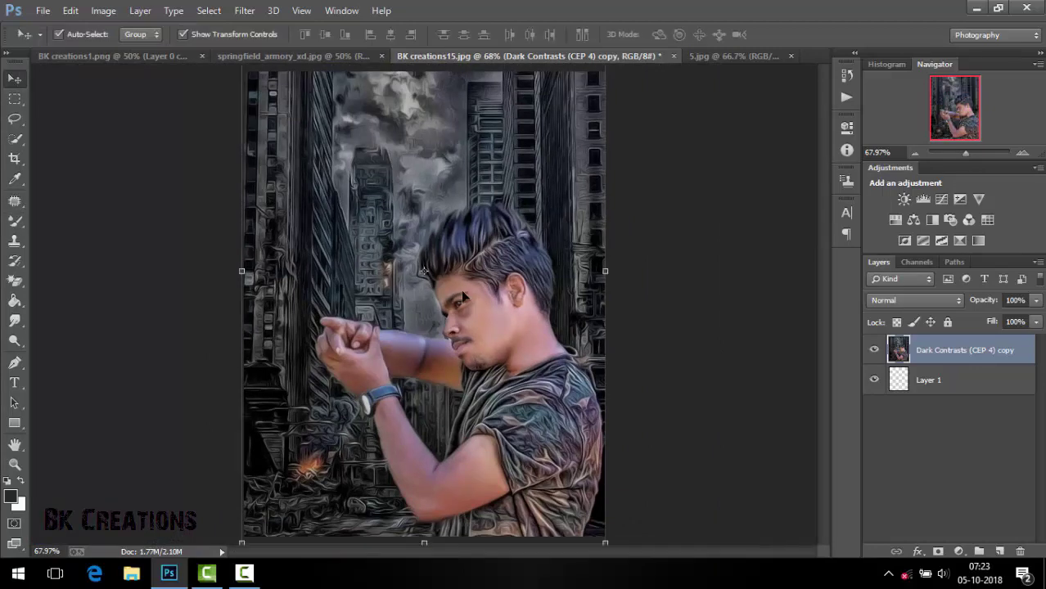
left_click(42, 11)
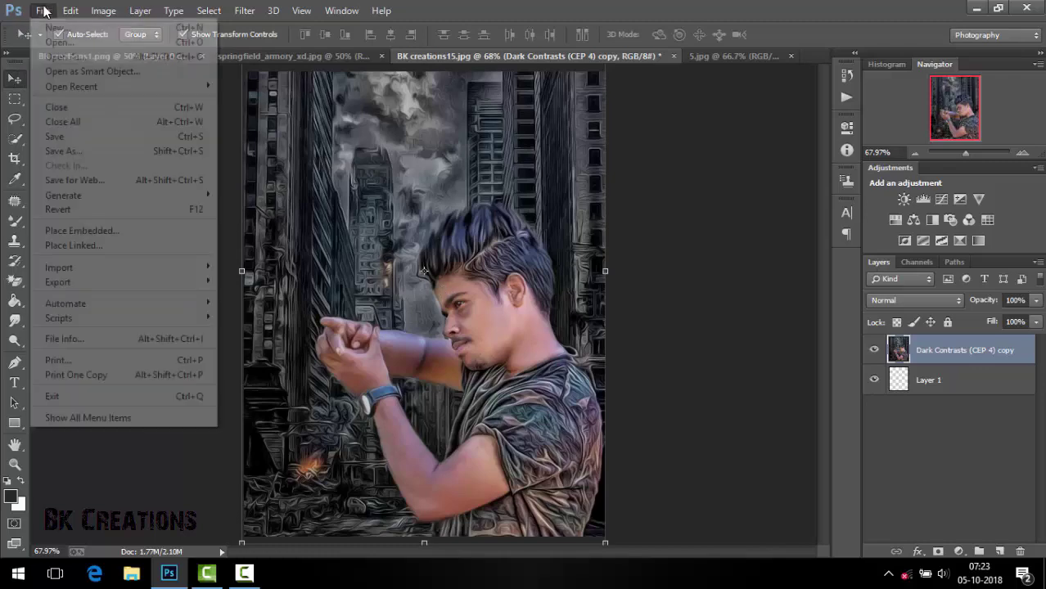
left_click(331, 56)
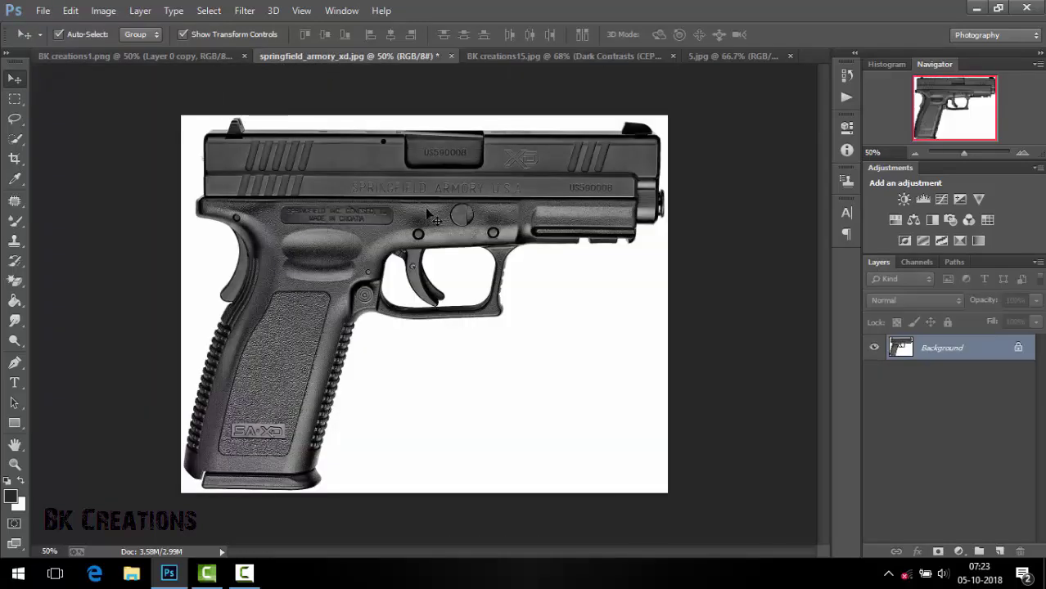
left_click(14, 281)
left_click(462, 304)
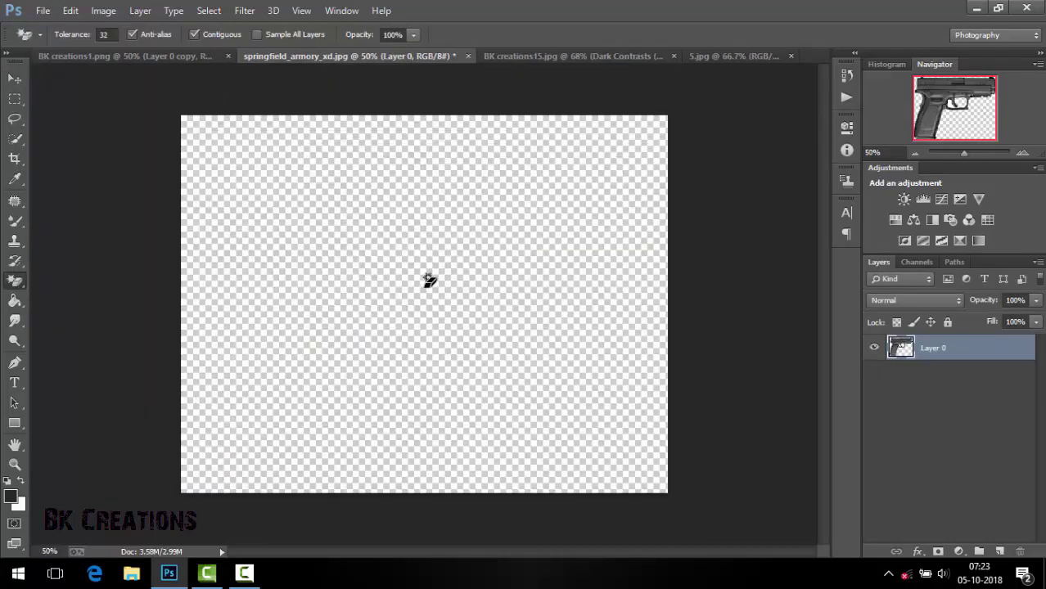
left_click(14, 78)
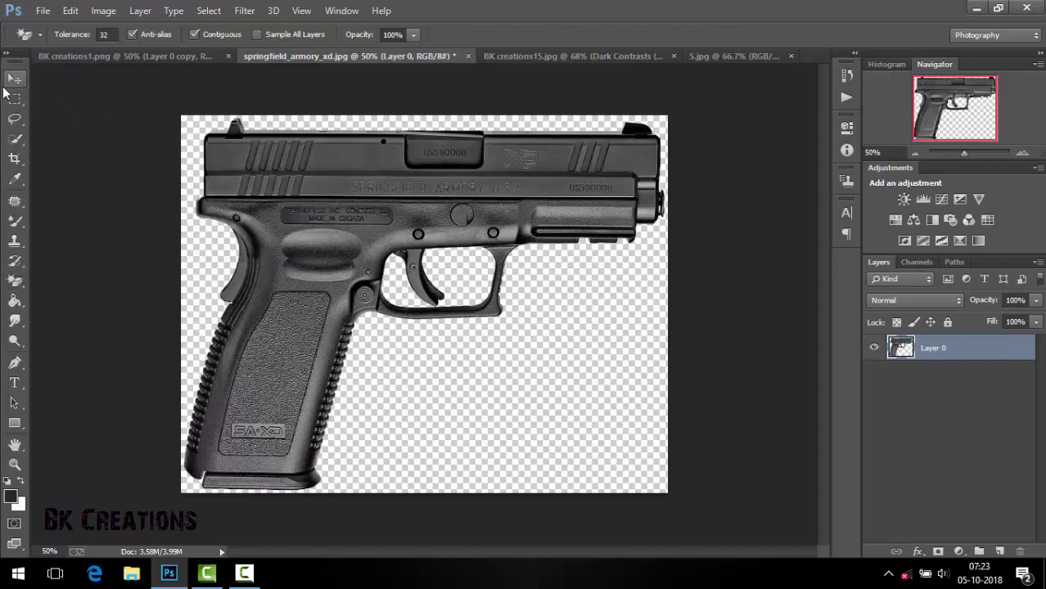
mouse_move(325, 211)
left_mouse_down()
mouse_move(281, 178)
mouse_move(180, 57)
mouse_move(504, 45)
mouse_move(455, 211)
left_mouse_up()
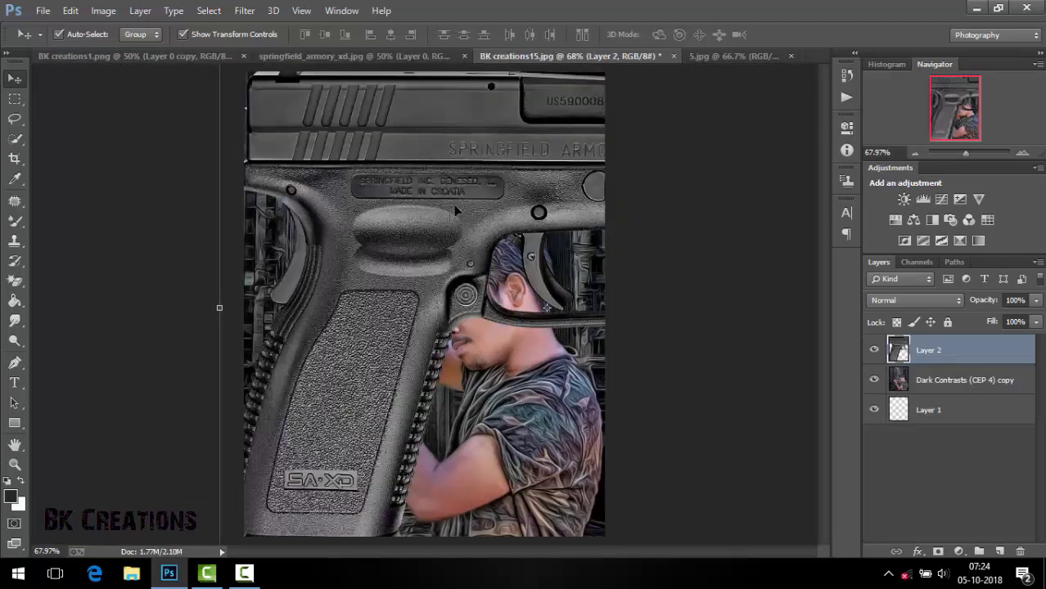
Shrink the pistol layer and place it over the man's hands, viewed at 200%
scroll(469, 217, "down", 2)
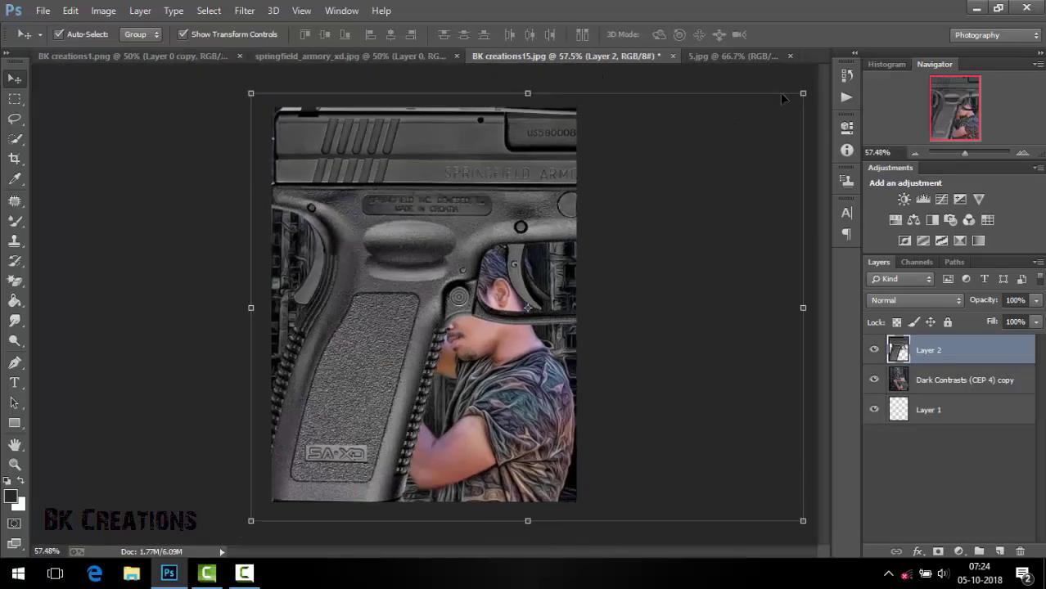
mouse_move(803, 92)
left_mouse_down()
mouse_move(687, 182)
mouse_move(613, 203)
left_mouse_up()
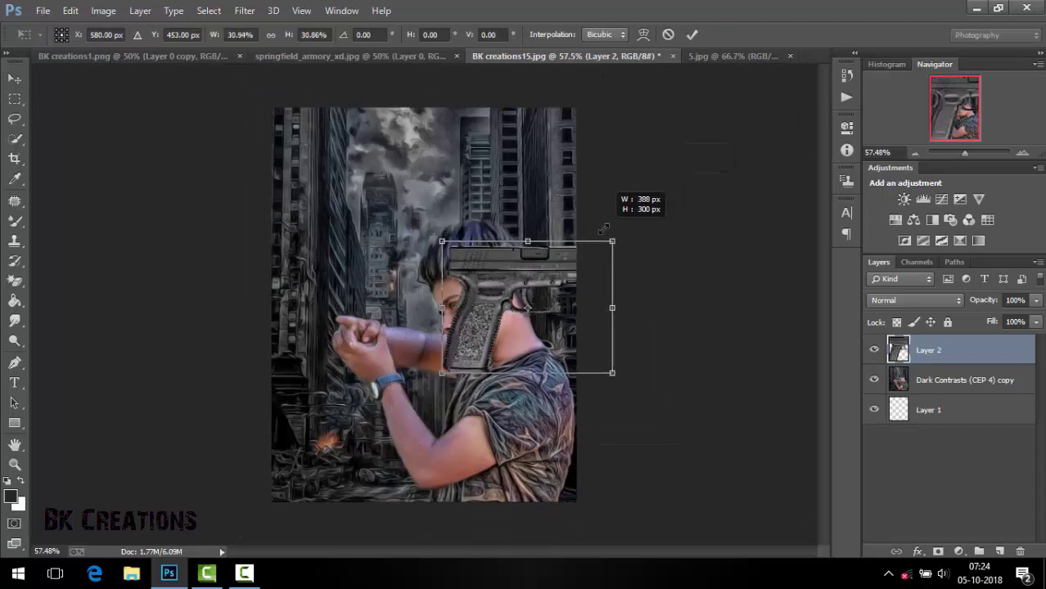
left_click_drag(552, 264, 428, 298)
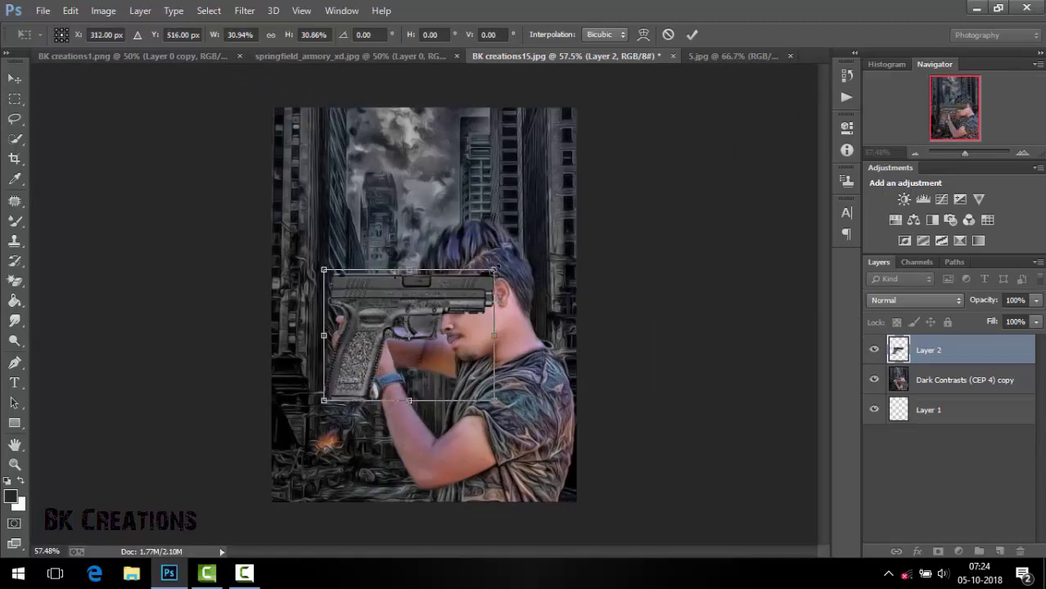
left_click_drag(493, 270, 431, 317)
key("Return")
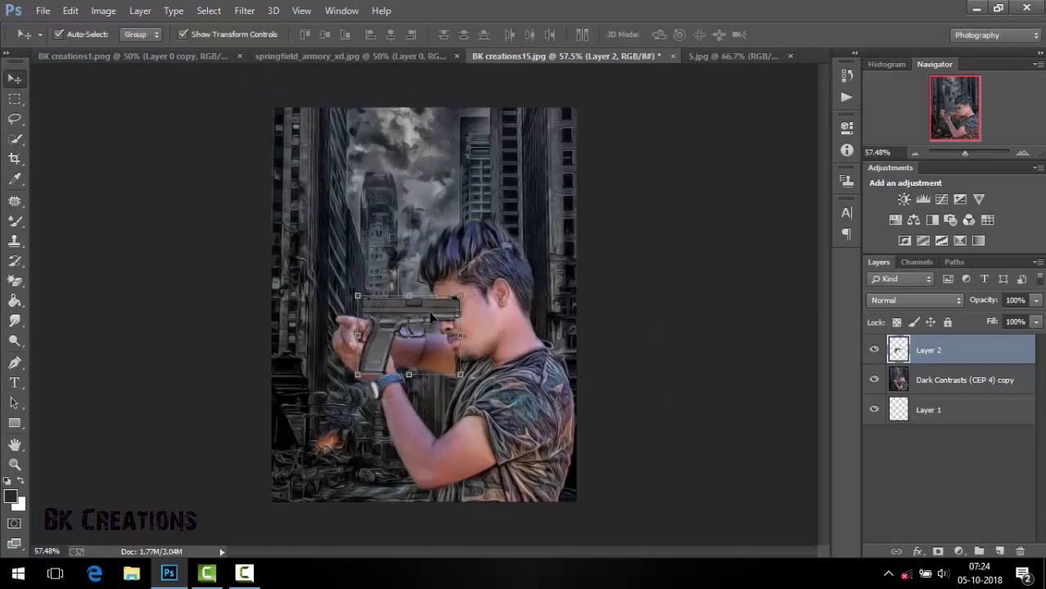
key("ctrl+plus")
key("ctrl+plus")
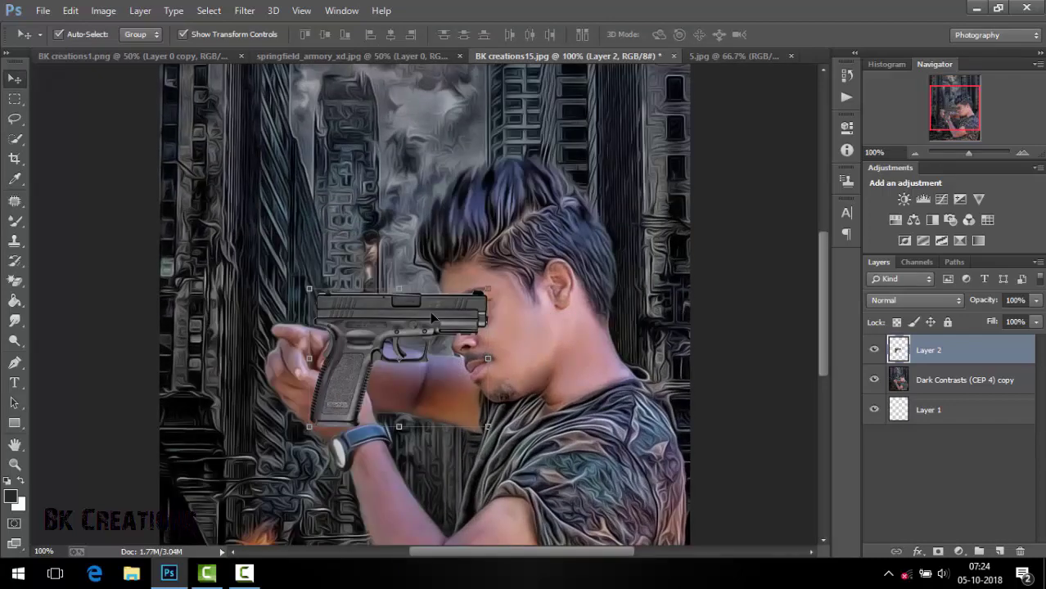
key("ctrl+plus")
mouse_move(439, 325)
left_mouse_down()
mouse_move(480, 289)
mouse_move(455, 298)
left_mouse_up()
Flip the pistol horizontally, seat its grip in the fist, scale to about 85% with a 1.25° tilt
key("ctrl+t")
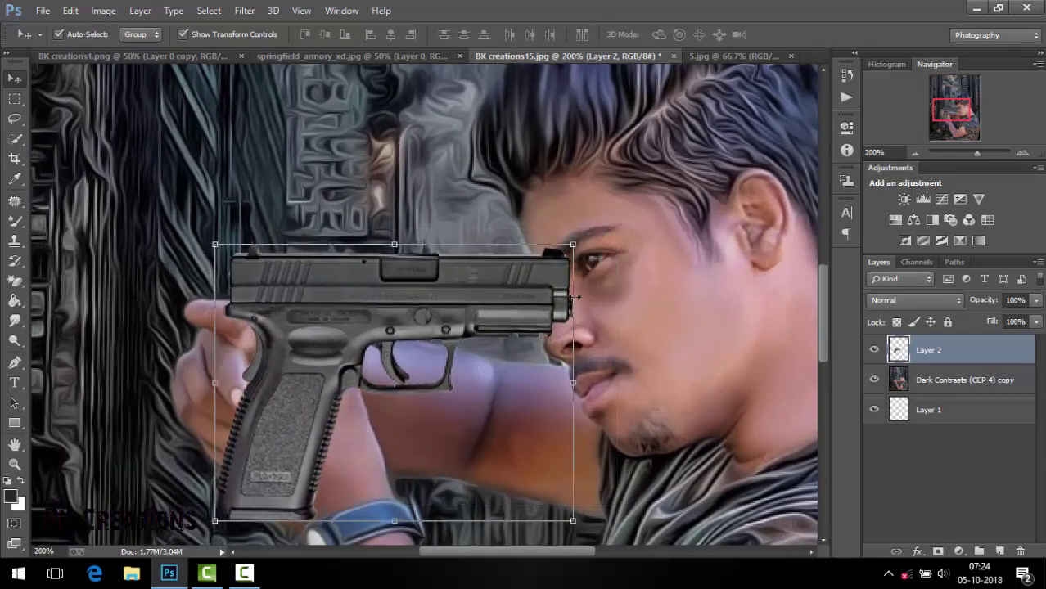
right_click(577, 305)
left_click(630, 526)
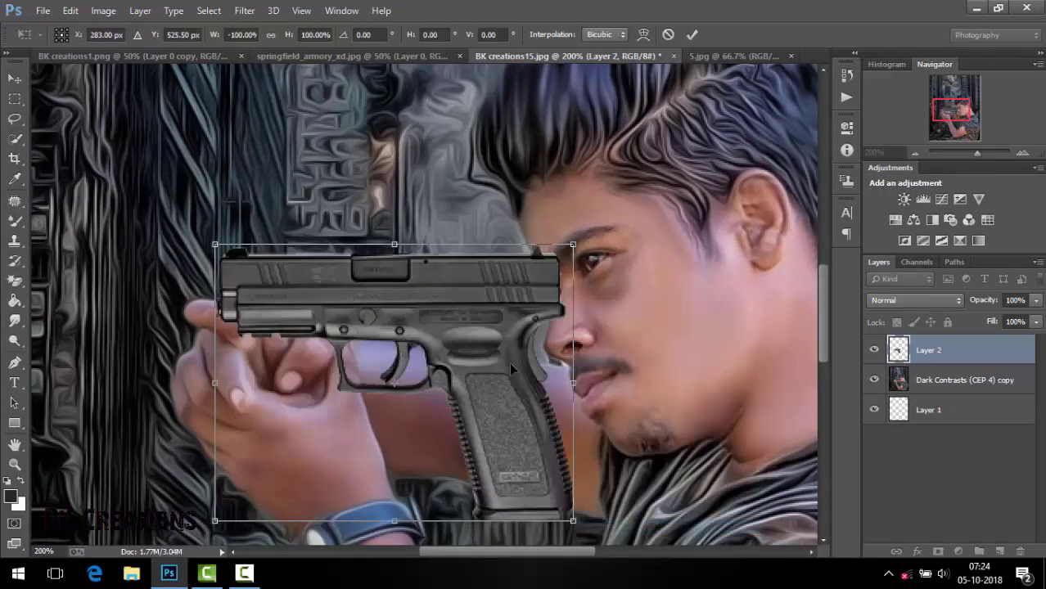
mouse_move(452, 342)
left_mouse_down()
mouse_move(386, 343)
mouse_move(571, 261)
mouse_move(456, 286)
left_mouse_up()
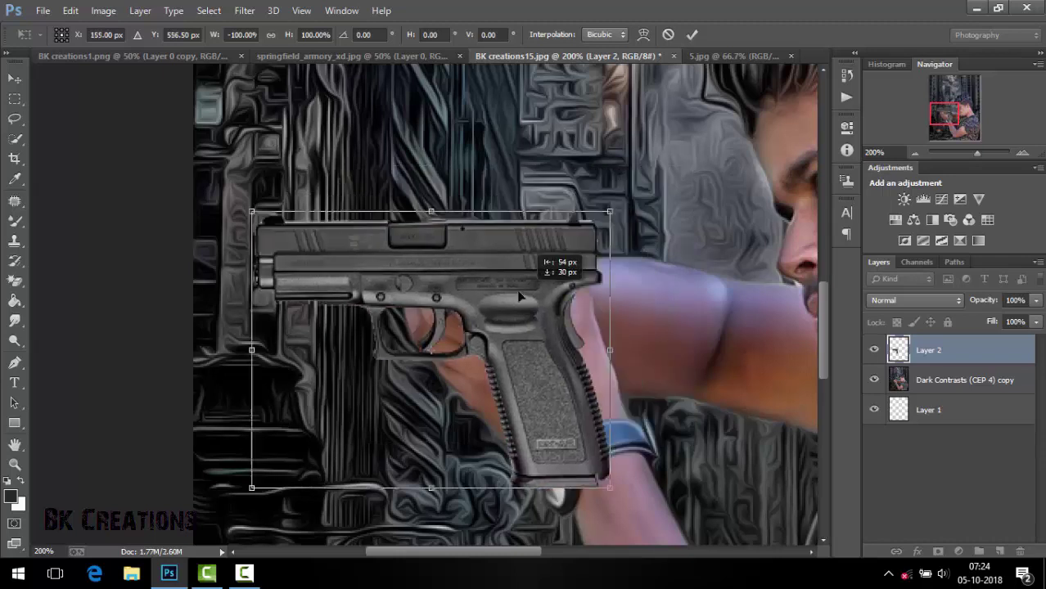
left_click_drag(513, 386, 513, 366)
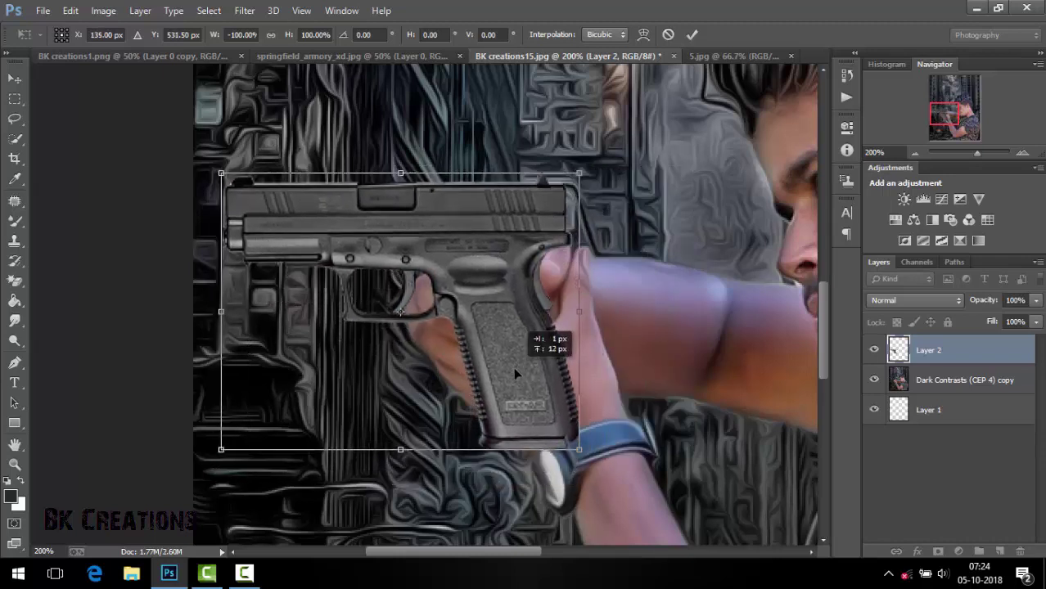
left_click_drag(480, 315, 524, 259)
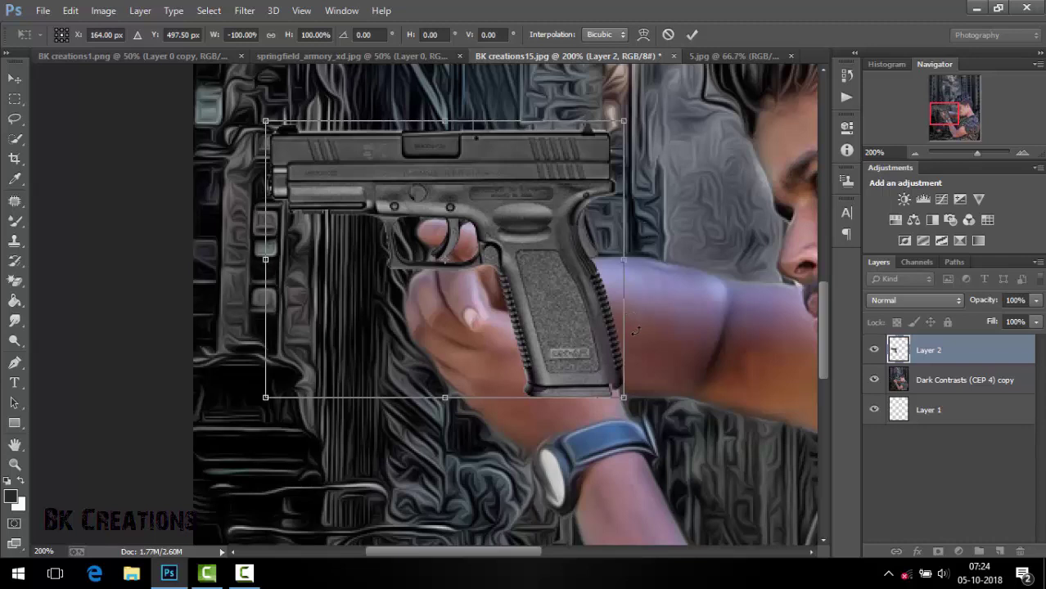
left_click_drag(646, 334, 642, 336)
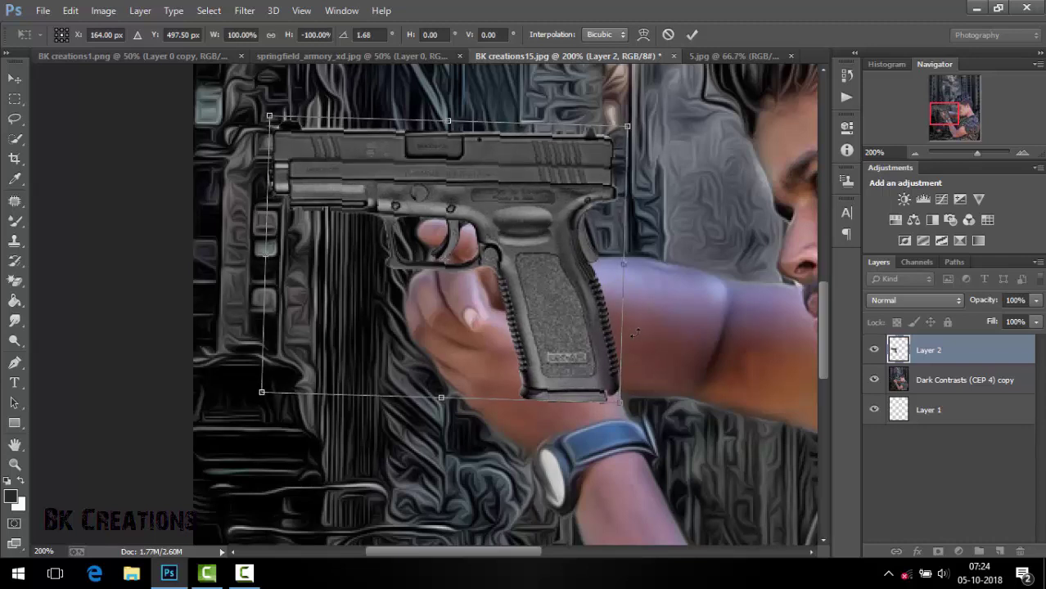
left_click_drag(628, 125, 601, 146)
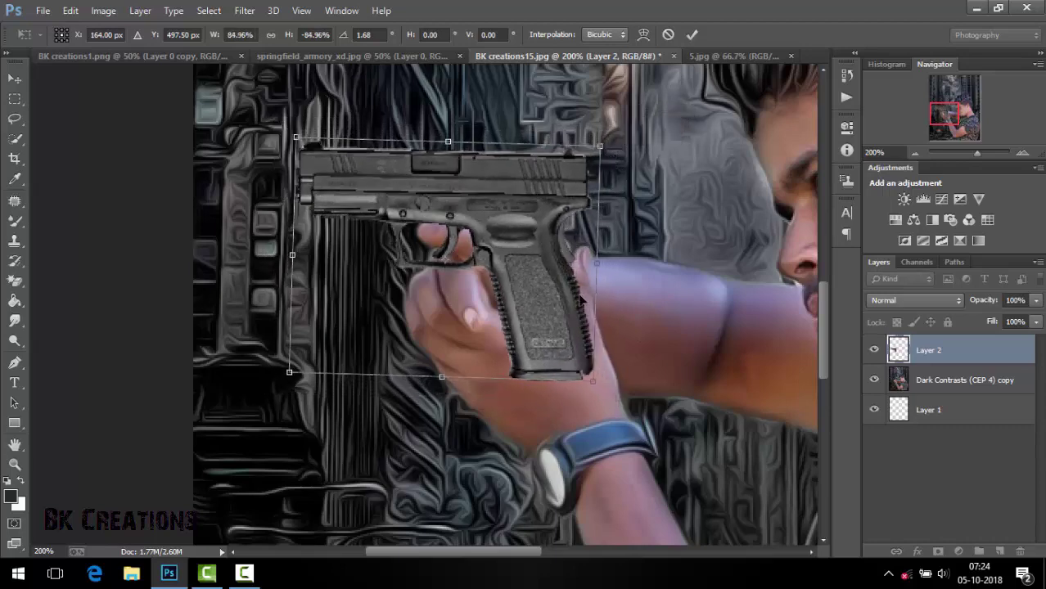
left_click_drag(635, 214, 636, 217)
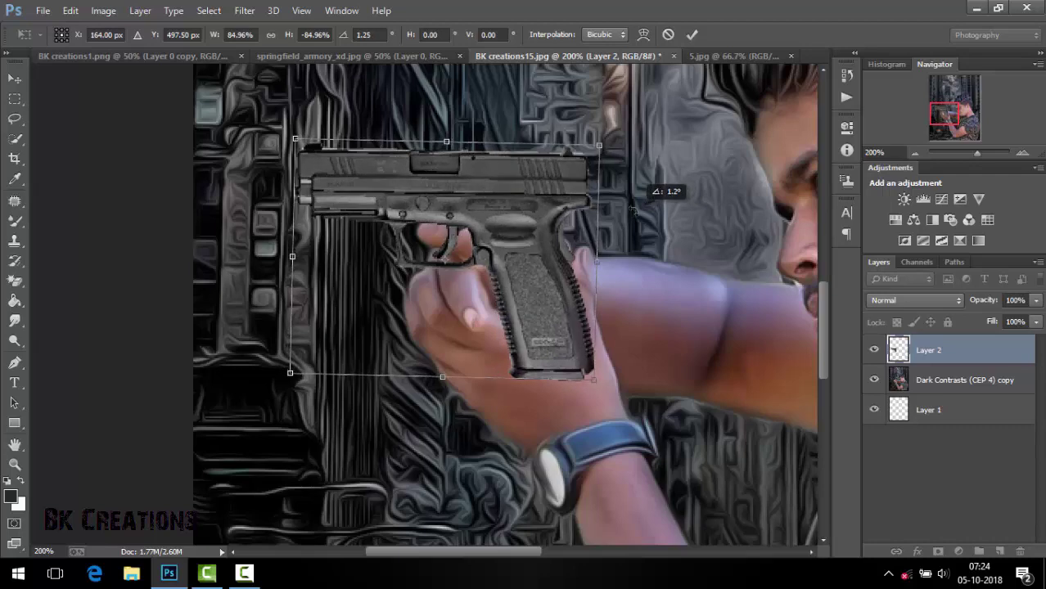
key("Return")
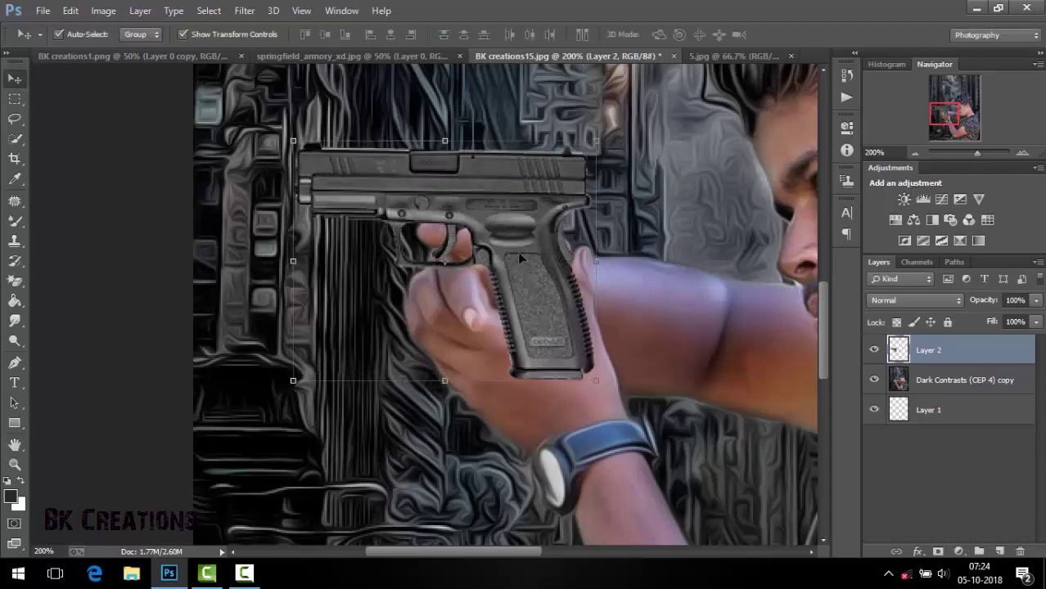
key("ctrl+0")
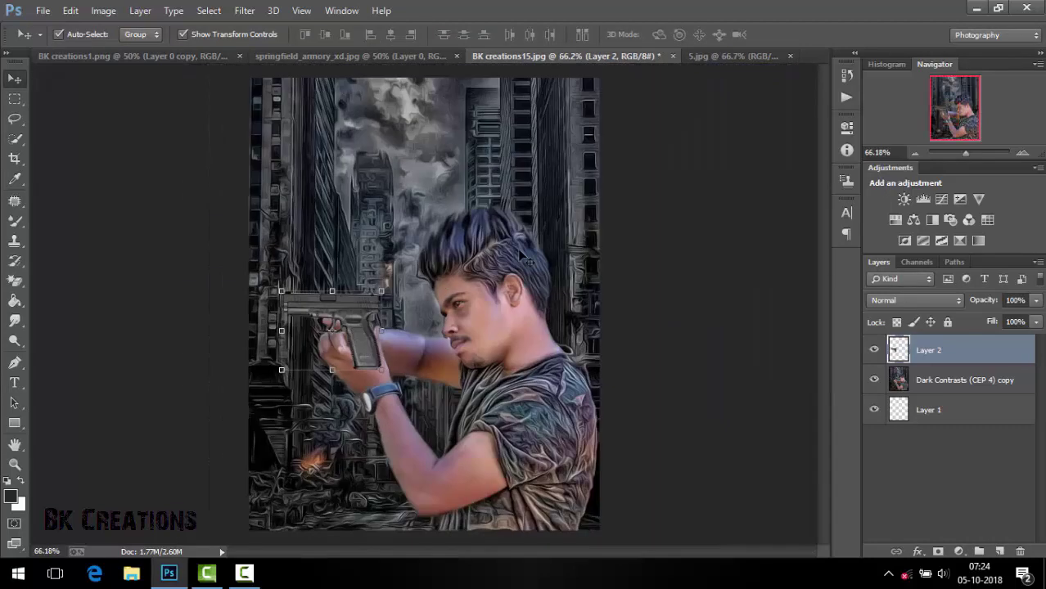
Shrink the pistol to about 83% and nudge it into the man's grip
left_click_drag(381, 291, 374, 298)
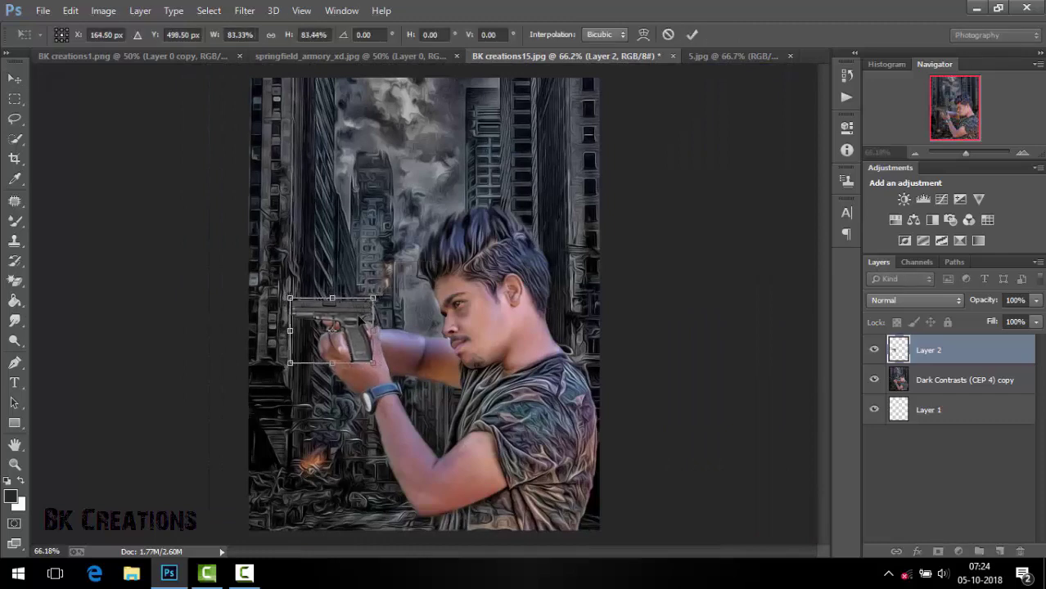
key("Return")
left_click_drag(365, 308, 360, 309)
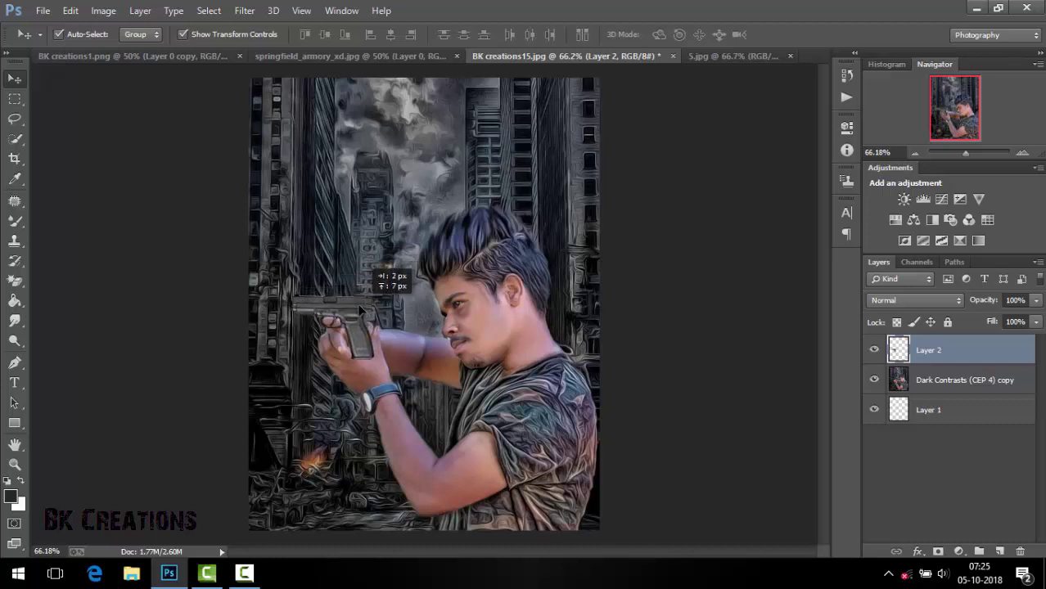
left_click_drag(360, 309, 399, 305)
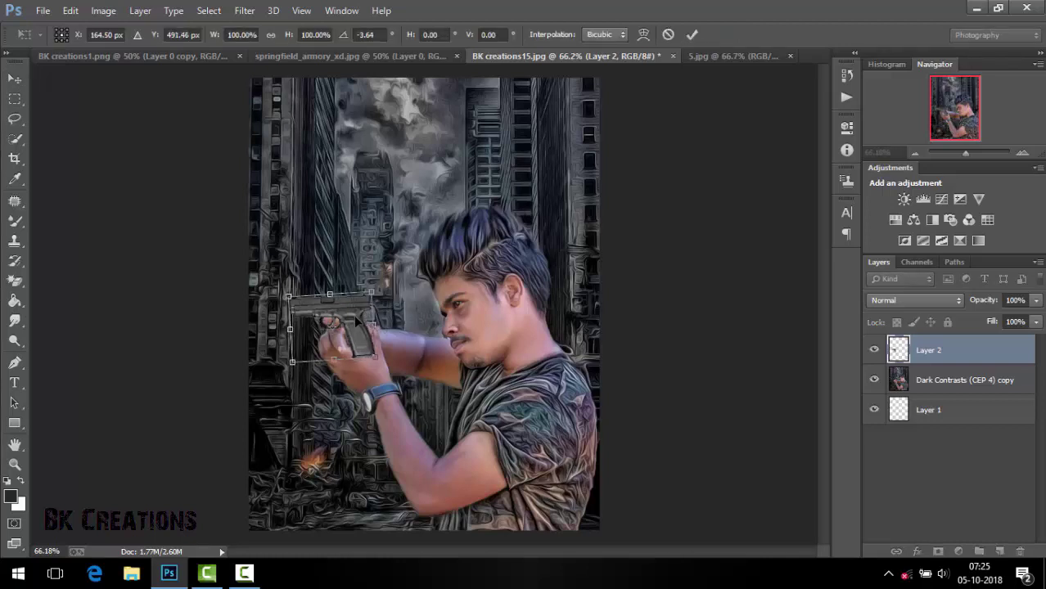
left_click_drag(358, 328, 393, 299)
key("Return")
Rotate the pistol about 4° and commit the transform
key("ctrl+t")
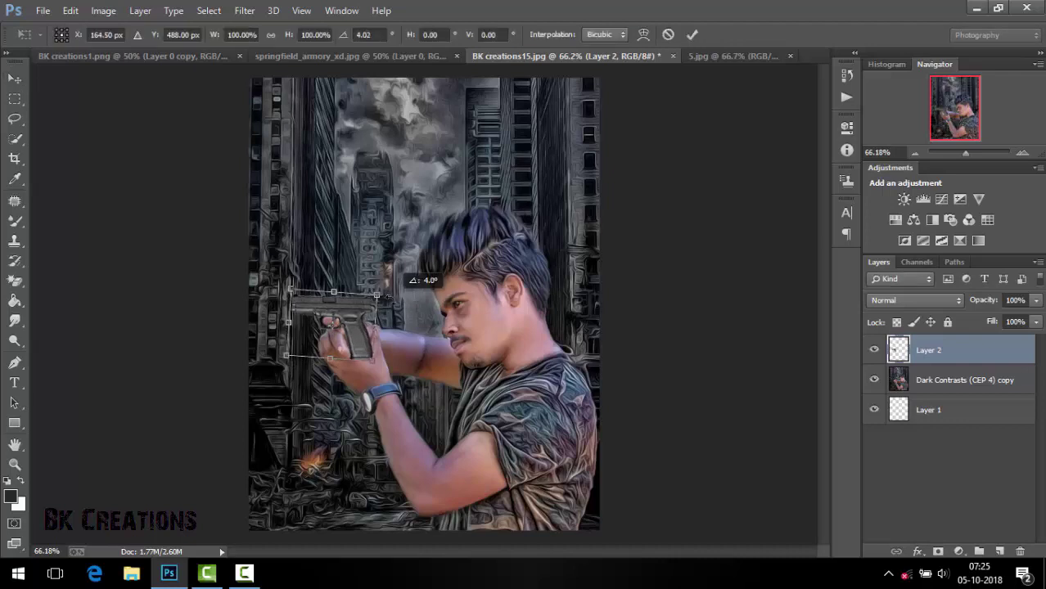
key("Return")
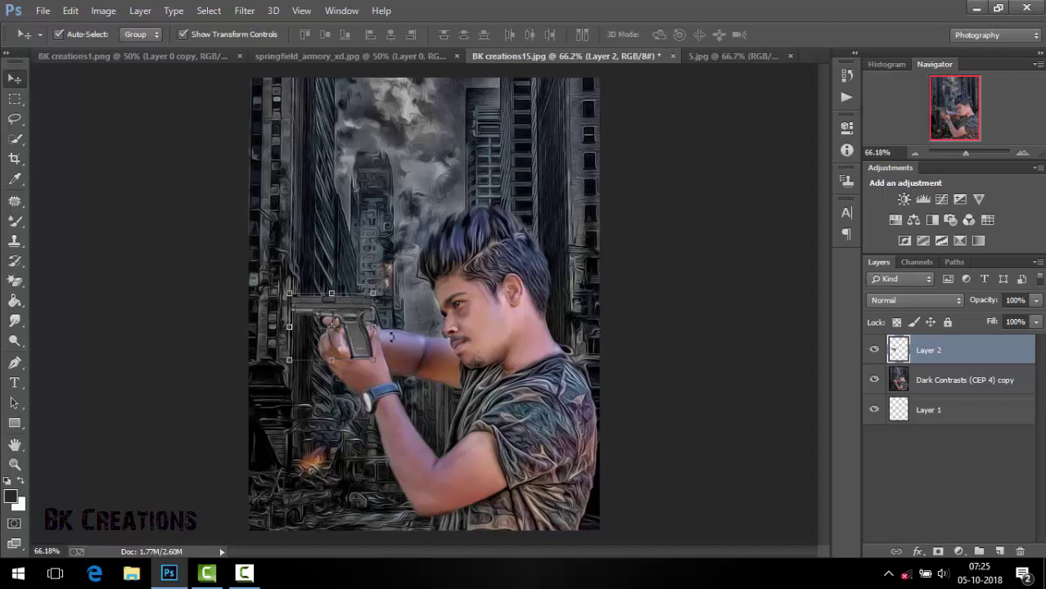
key("ctrl+plus")
key("ctrl+plus")
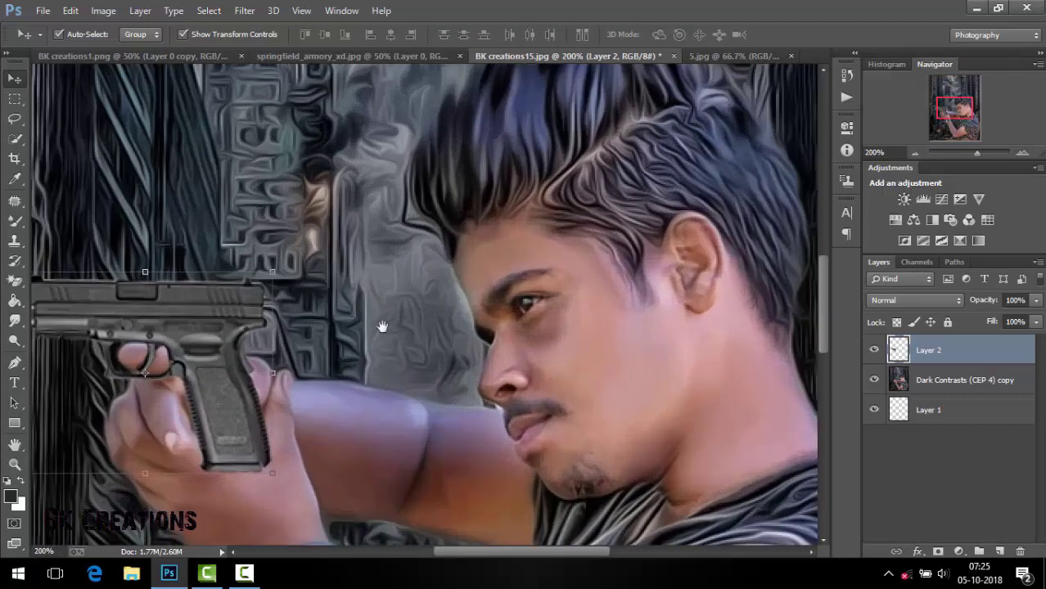
Keep Layer 2 at Normal blending and set its opacity to 48%
left_click_drag(381, 326, 521, 266)
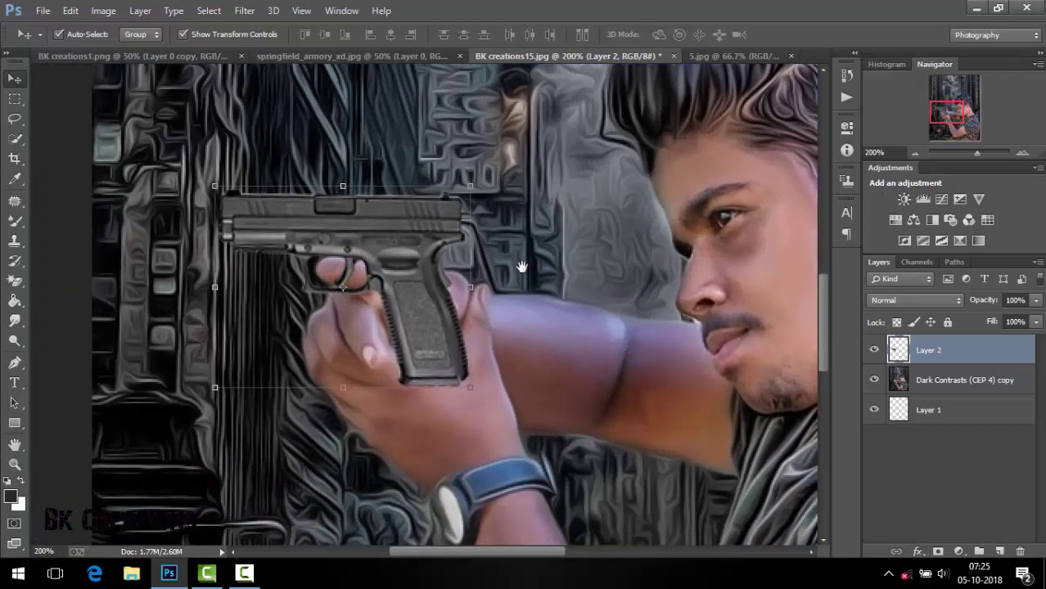
left_click(927, 301)
left_click(978, 360)
left_click_drag(985, 300, 956, 306)
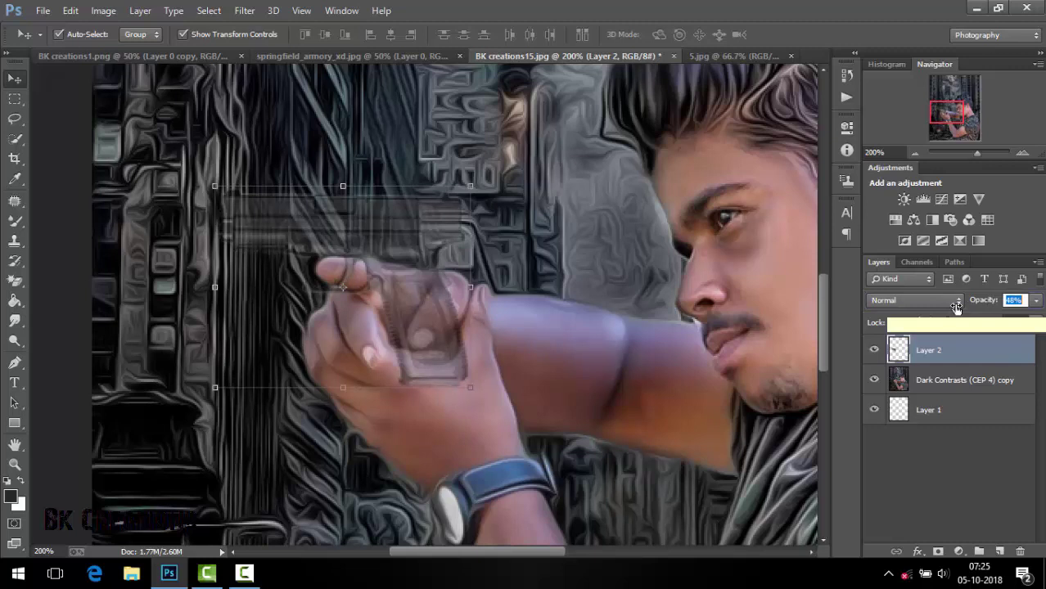
key("Return")
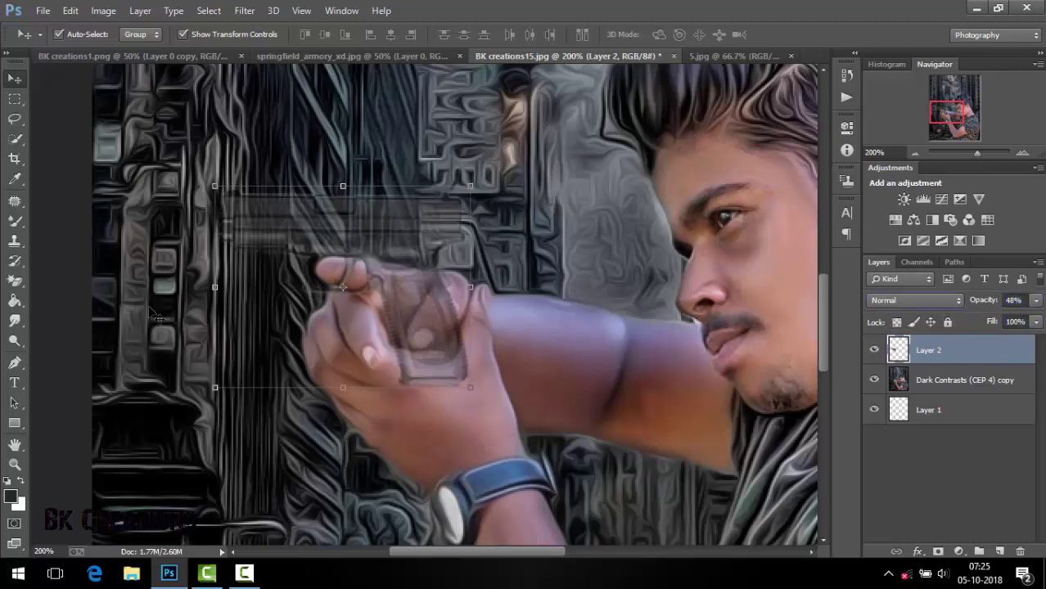
Try a size-10 Eraser stroke over the gun at the hand, then undo it
right_click(15, 280)
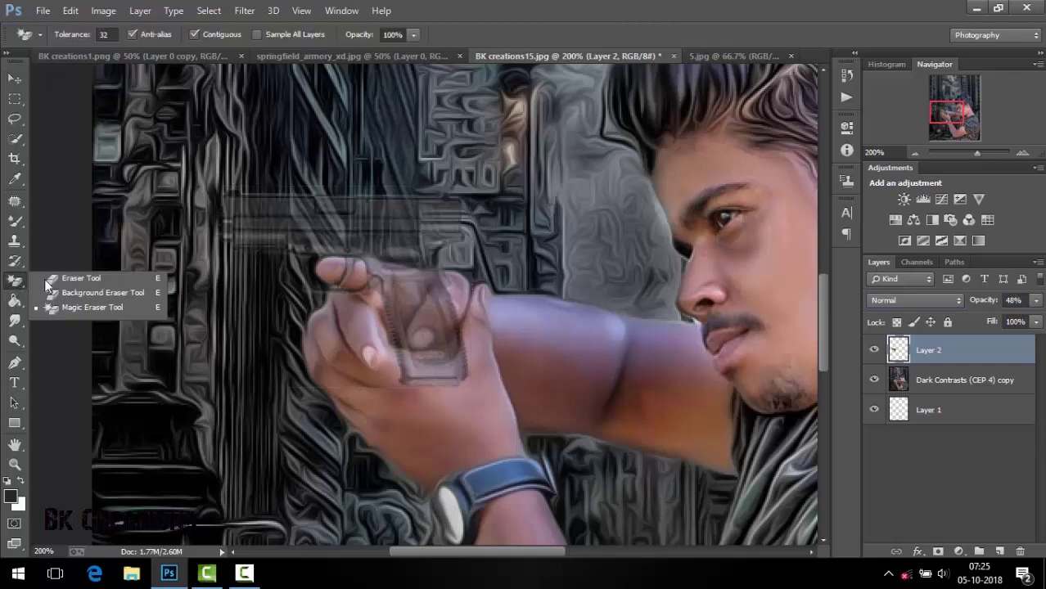
left_click(47, 276)
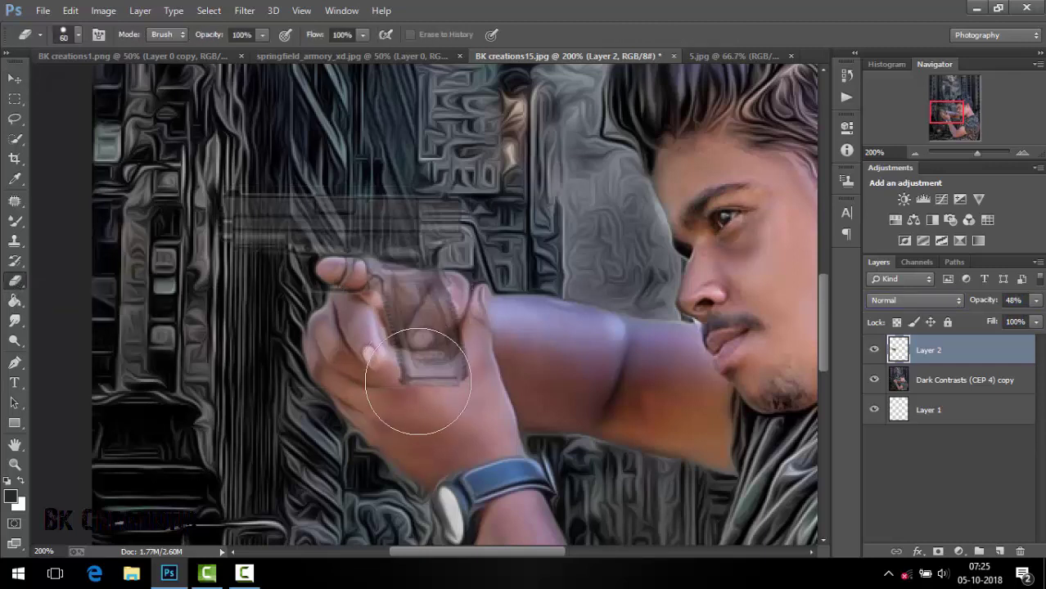
key("bracketleft")
key("bracketleft")
key("bracketleft")
left_click_drag(397, 360, 467, 354)
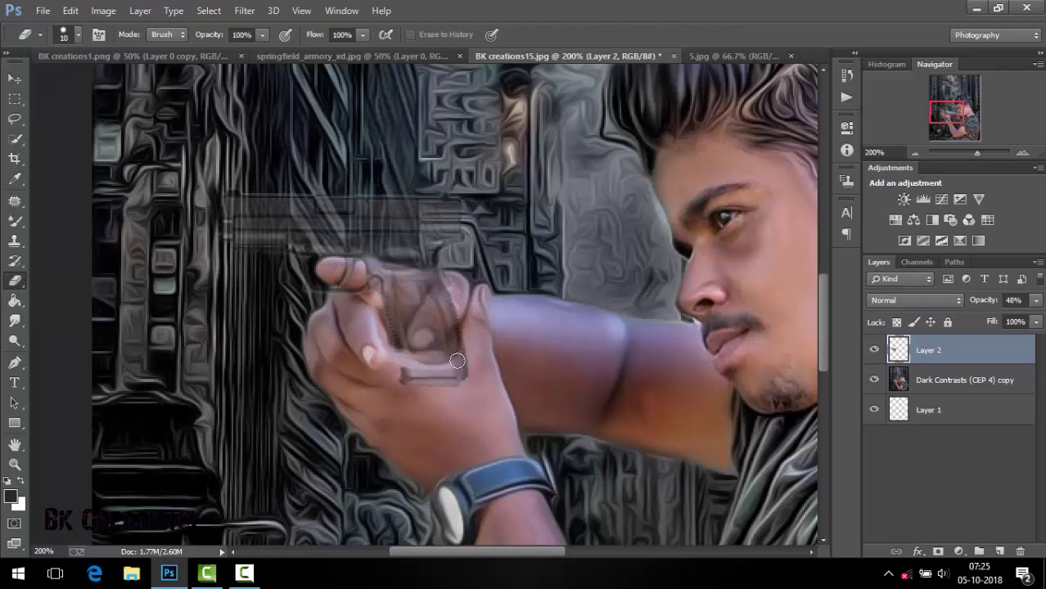
key("ctrl+z")
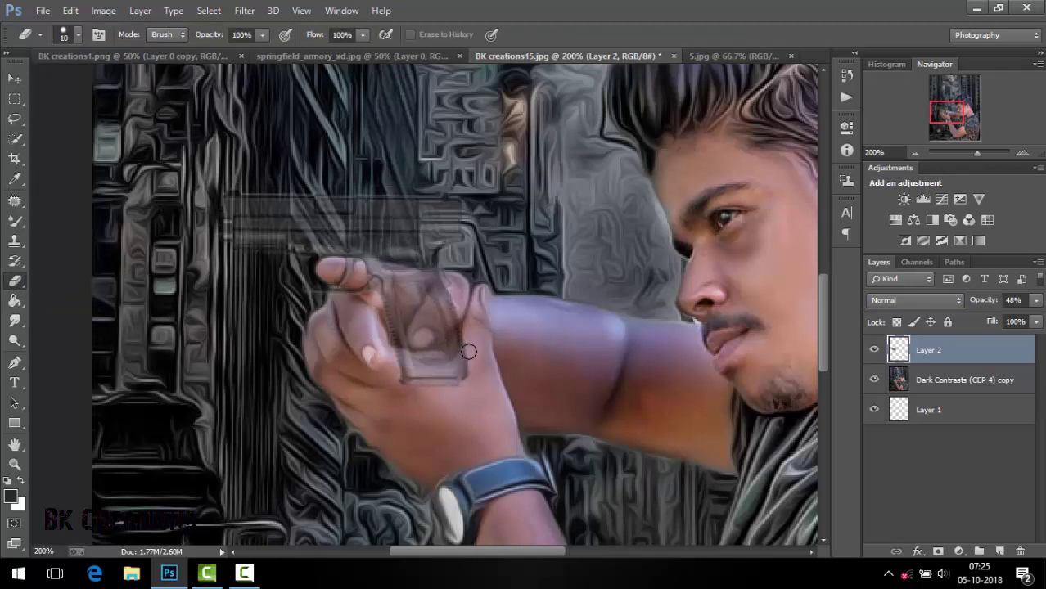
Add a layer mask to Layer 2 and paint black at brush size 10 to reveal the fingers over the grip
left_click(938, 552)
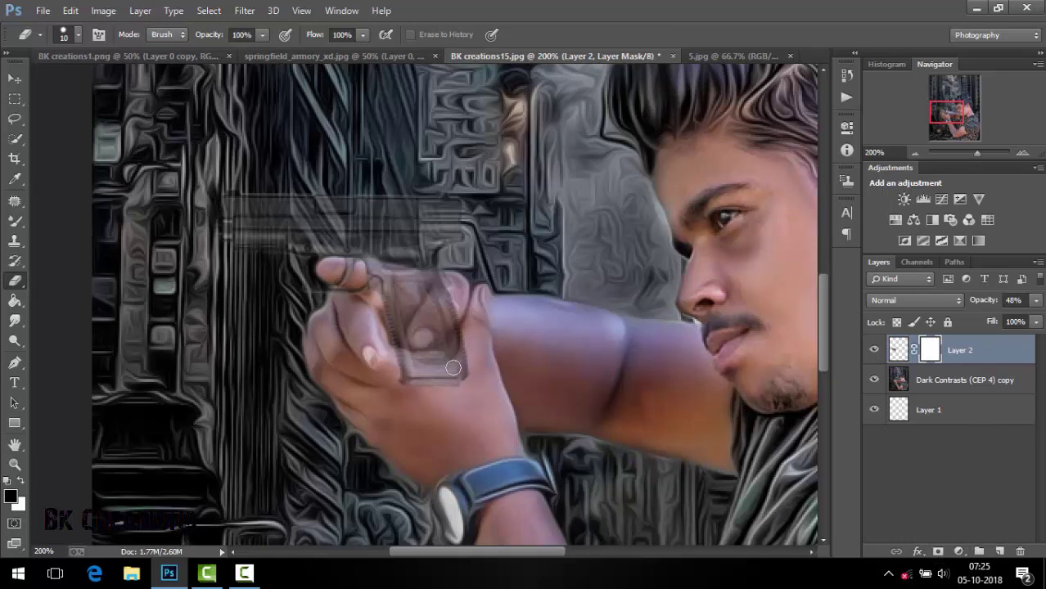
left_click(14, 221)
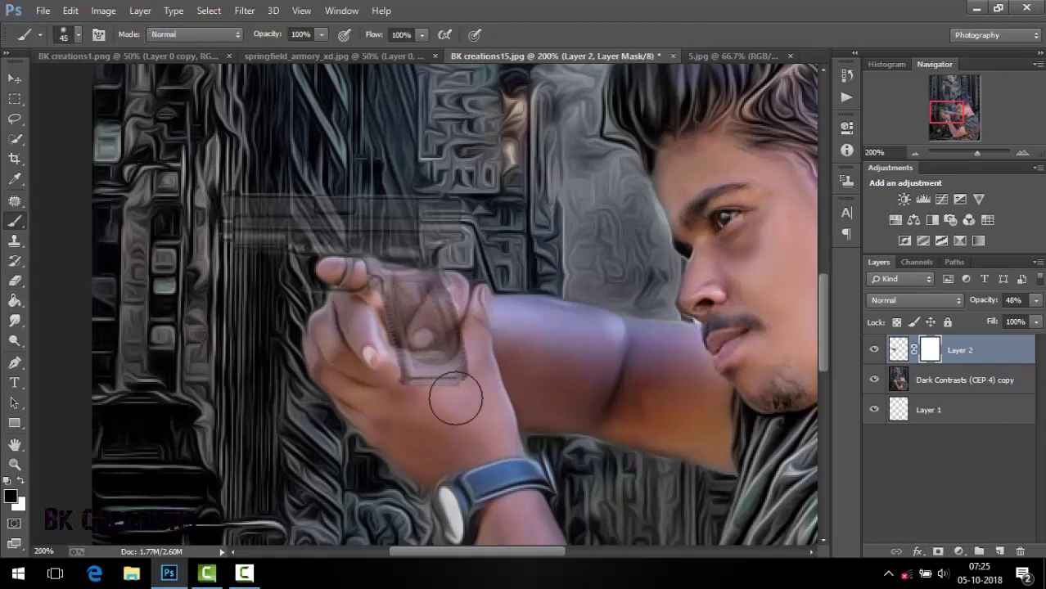
key("bracketleft")
key("bracketleft")
key("bracketleft")
key("bracketleft")
key("bracketleft")
mouse_move(464, 352)
left_mouse_down()
mouse_move(442, 370)
mouse_move(397, 368)
left_mouse_up()
key("bracketright")
key("bracketright")
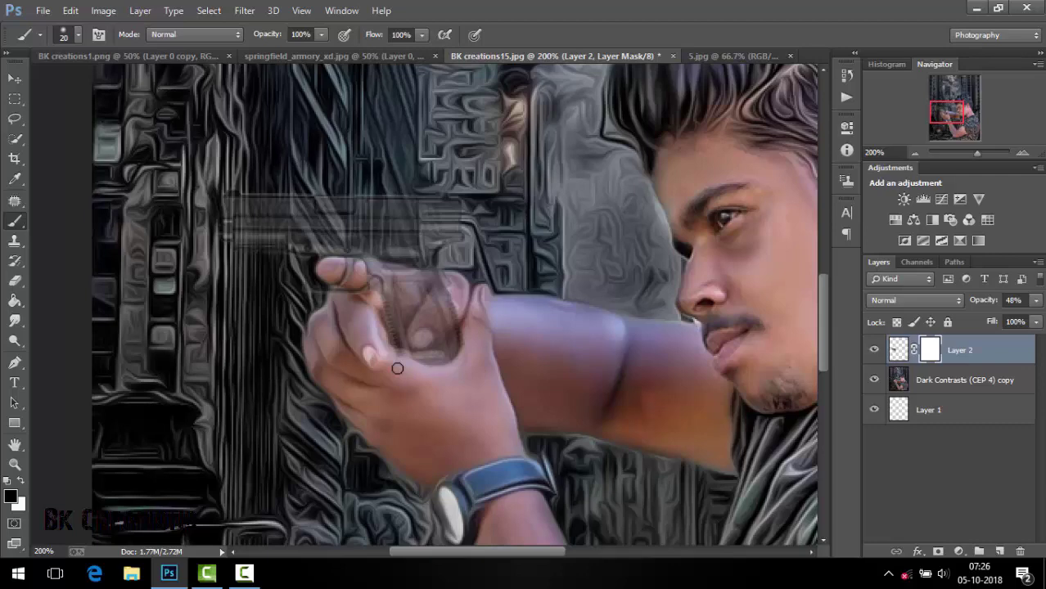
key("bracketleft")
key("bracketleft")
mouse_move(414, 339)
left_mouse_down()
mouse_move(450, 317)
mouse_move(448, 303)
mouse_move(443, 320)
left_mouse_up()
left_click(448, 280)
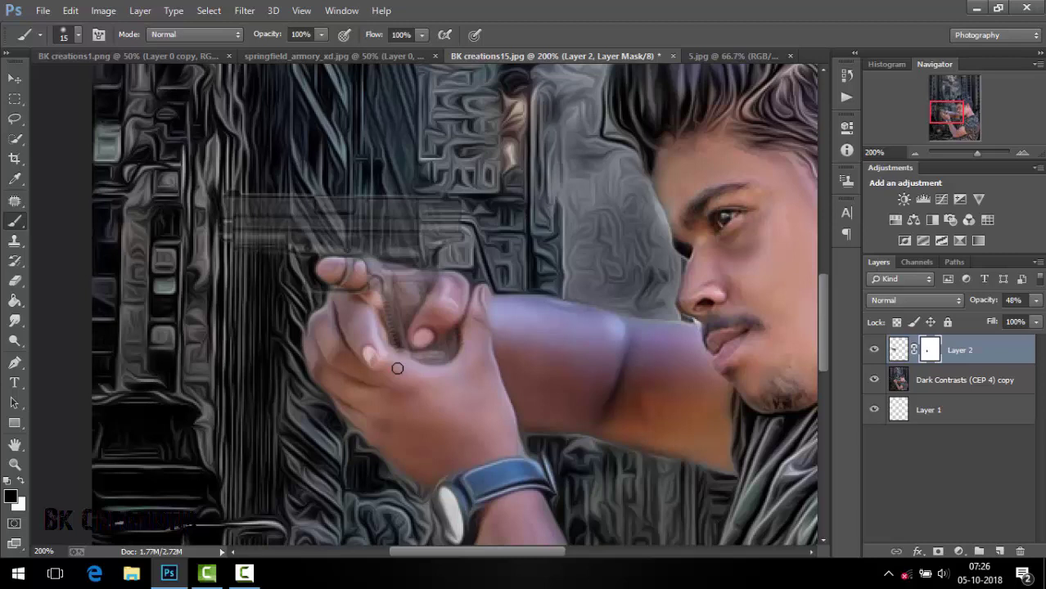
Set the pistol Layer 2 to 100% opacity after comparing it on and off
key("ctrl+comma")
key("ctrl+comma")
type("100")
key("Return")
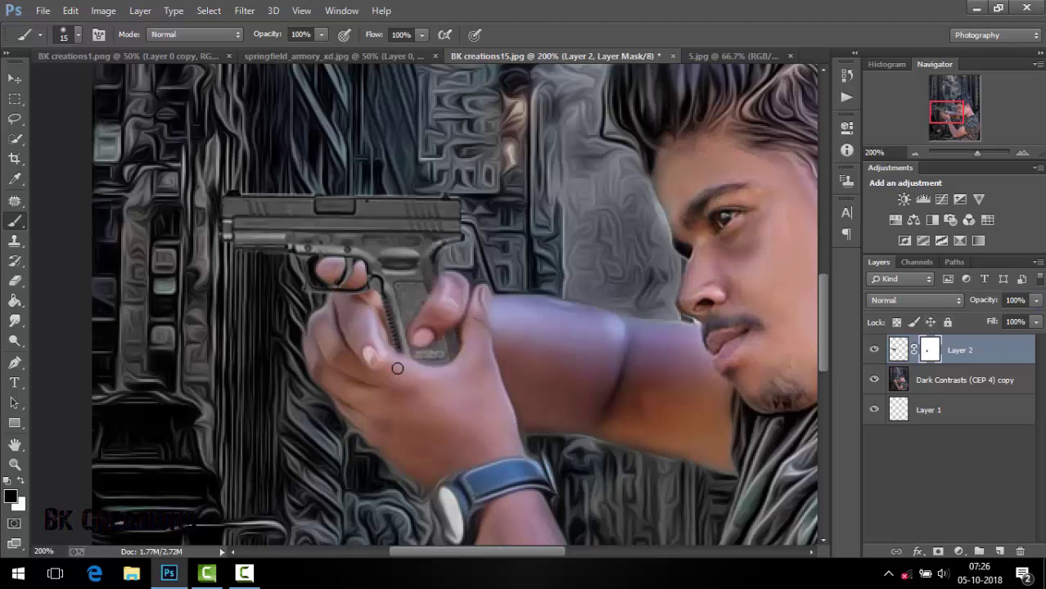
Shrink the brush to 9 px, swap to a white foreground colour, and zoom out
key("bracketleft")
key("bracketleft")
key("x")
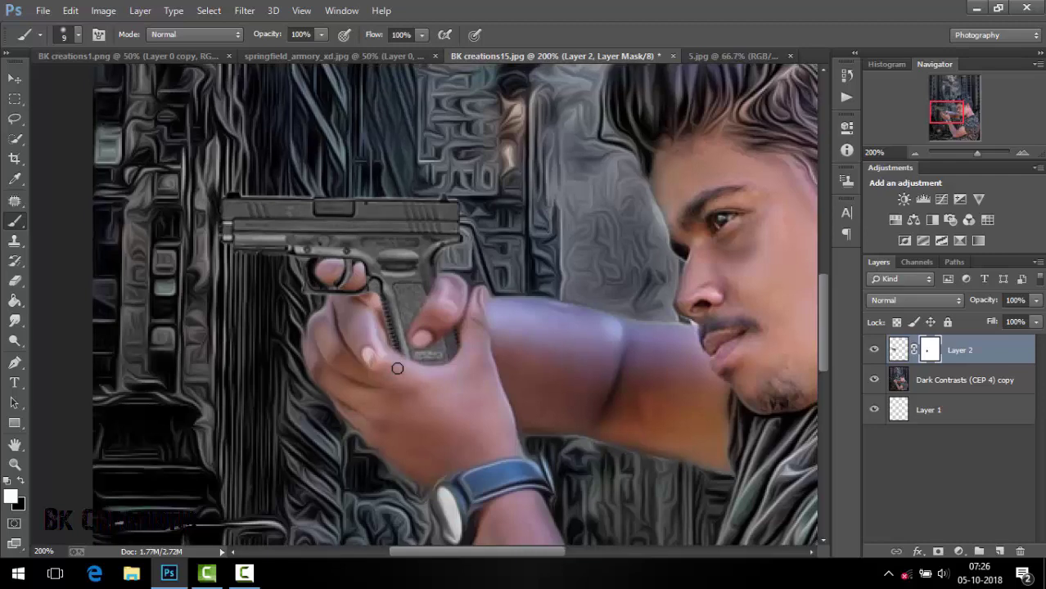
scroll(396, 368, "down", 5)
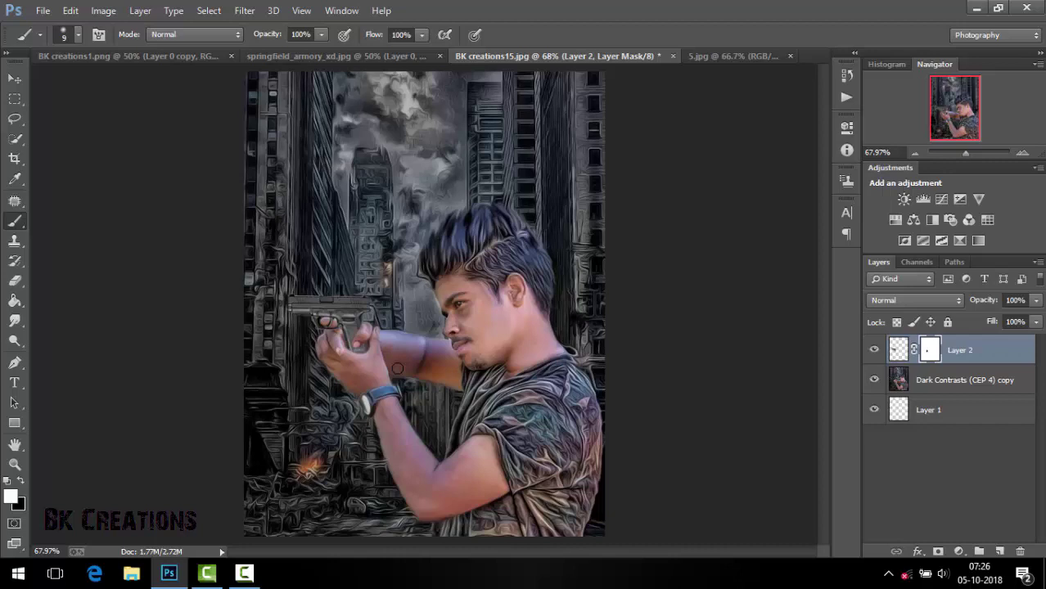
Close springfield_armory_xd.jpg without saving and return to the BK creations15 composite
key("v")
left_click(299, 360)
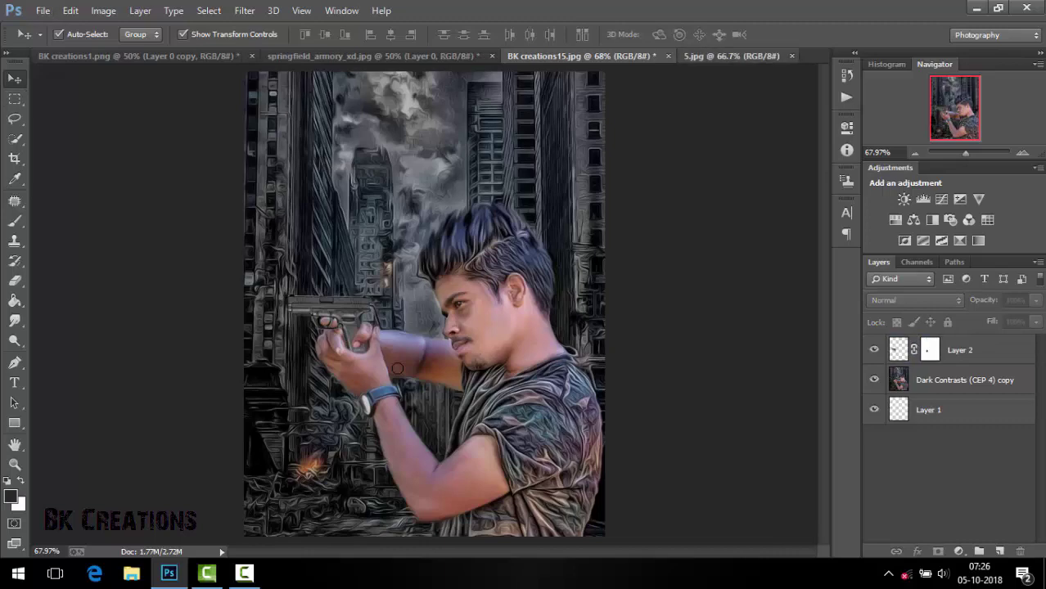
key("ctrl+Tab")
key("ctrl+Tab")
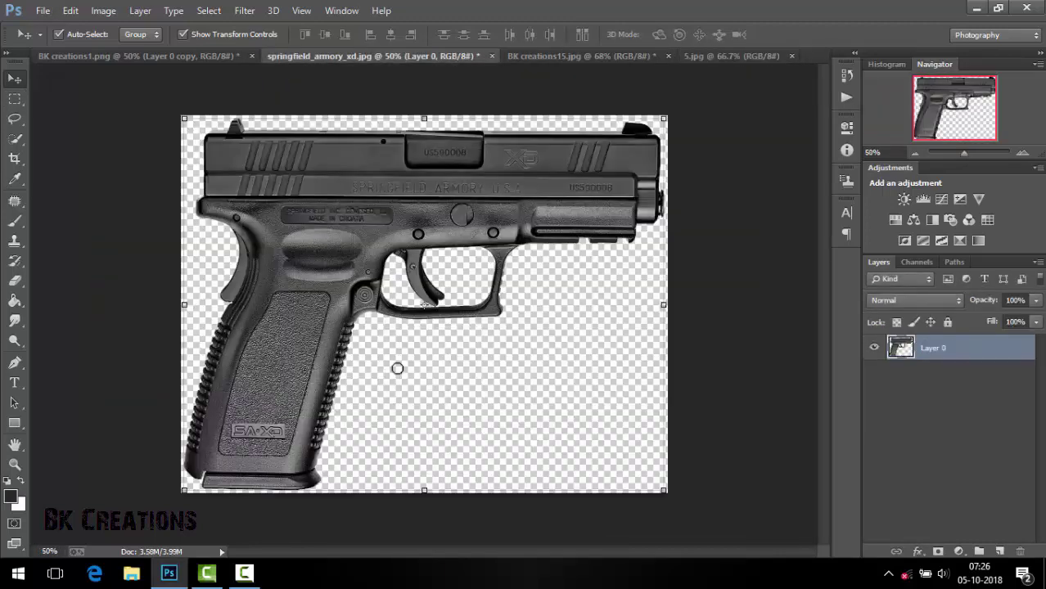
key("ctrl+Tab")
key("ctrl+shift+Tab")
key("ctrl+w")
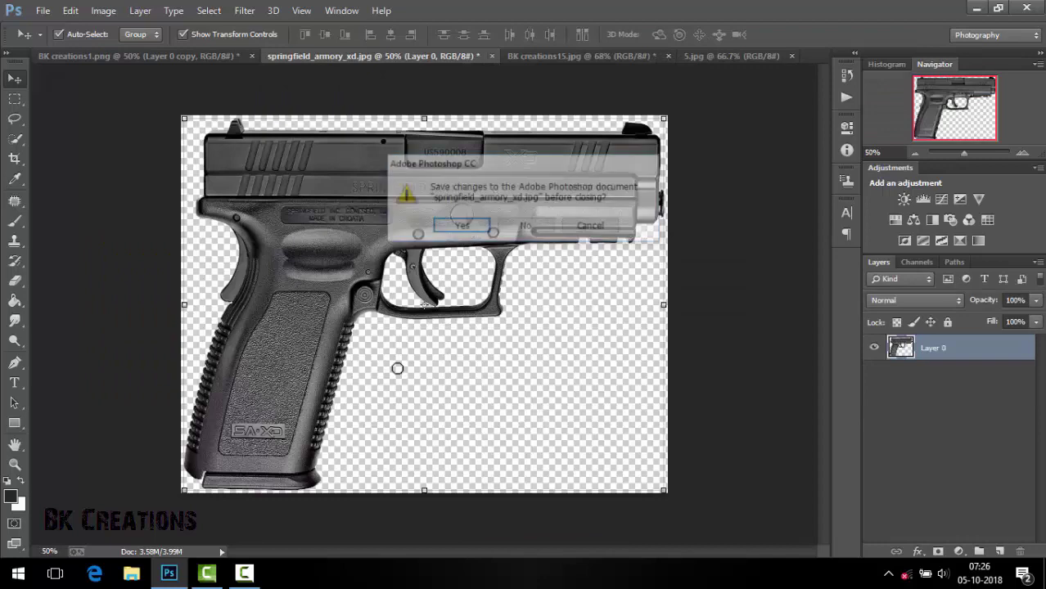
key("n")
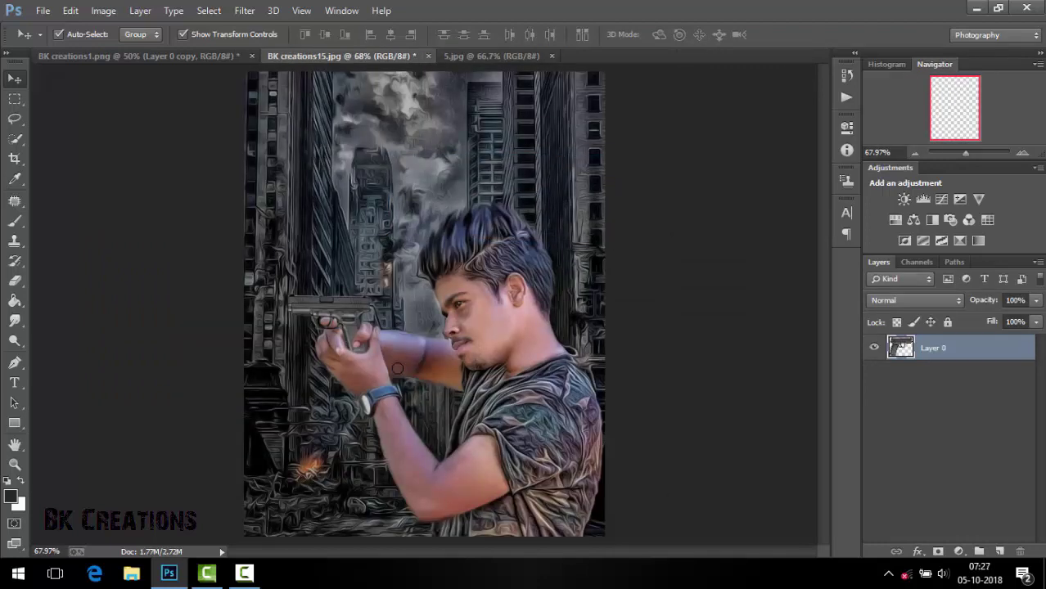
key("ctrl+Tab")
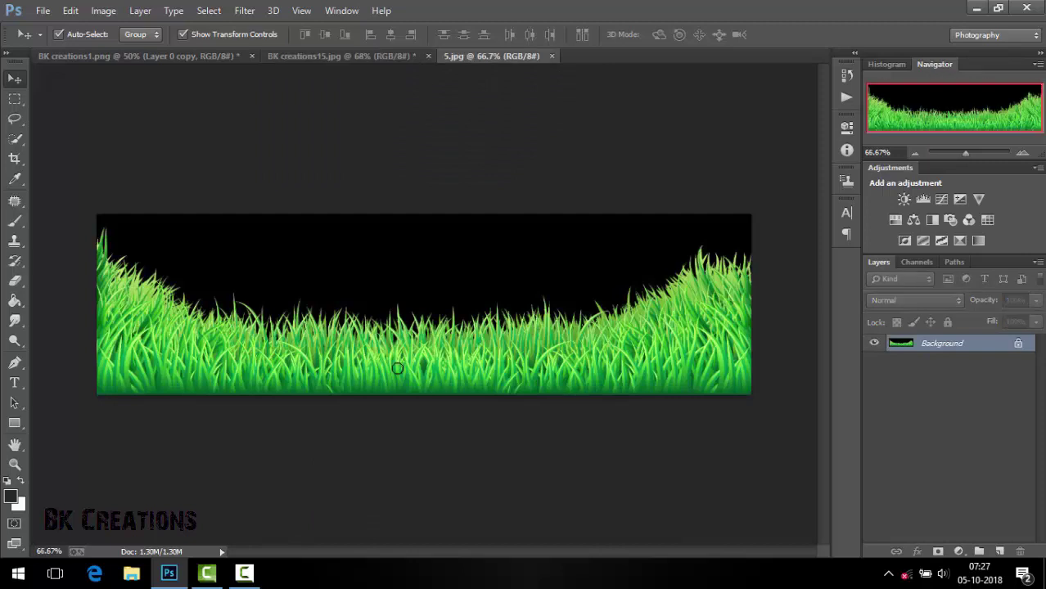
key("ctrl+shift+Tab")
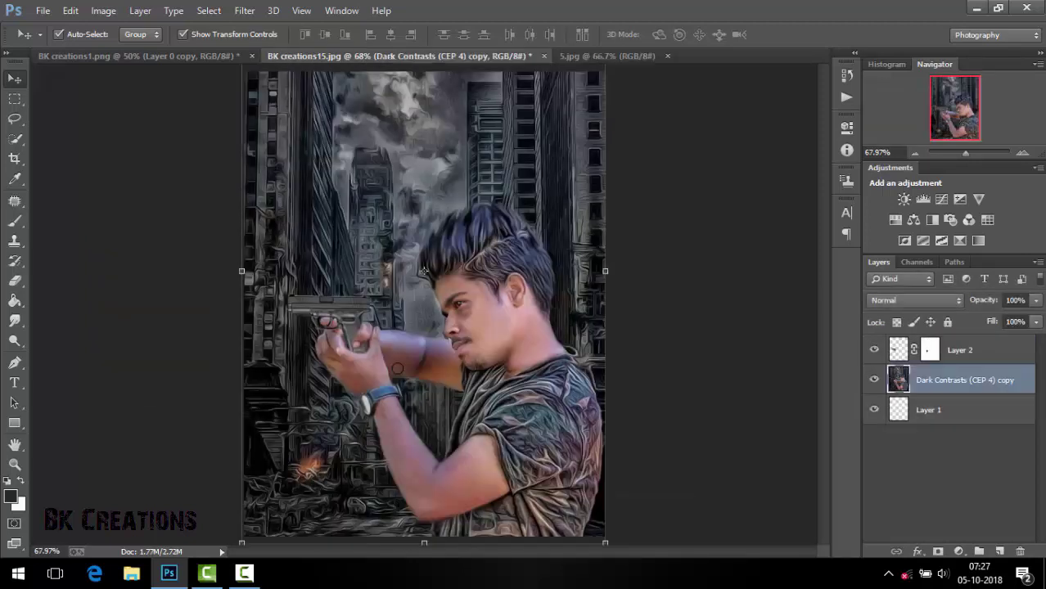
Apply Layer 2's mask and give it Camera Raw Contrast +23 and Clarity +33
right_click(930, 350)
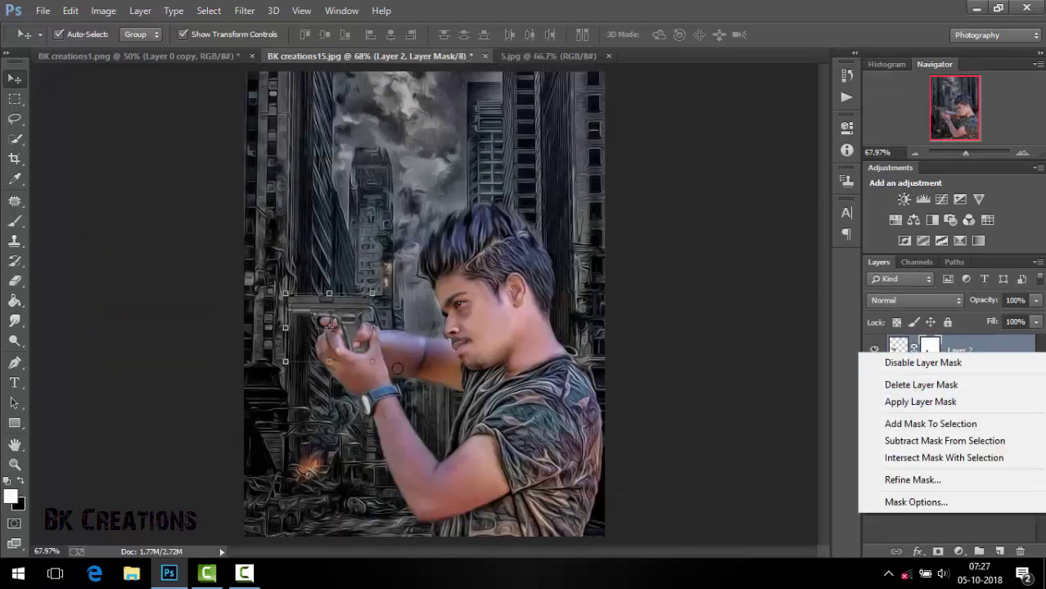
left_click(924, 402)
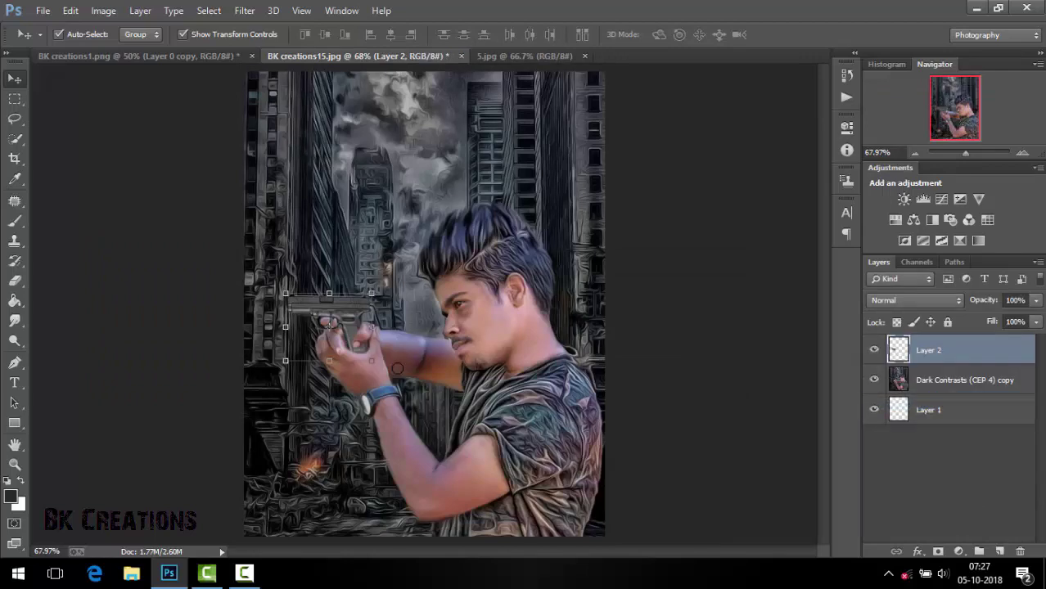
left_click(243, 11)
left_click(283, 99)
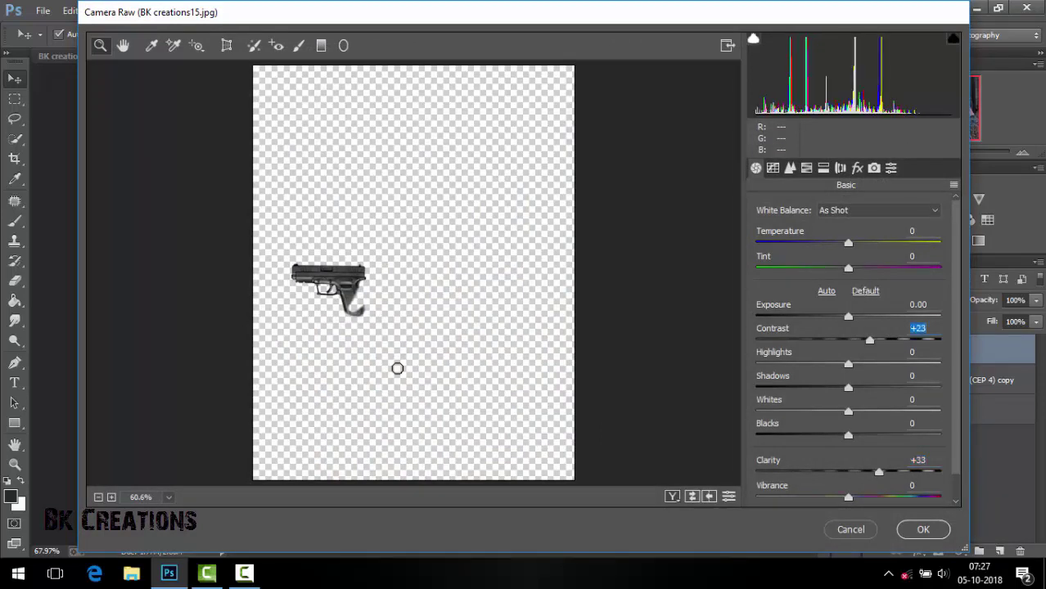
key("Return")
key("alt+t")
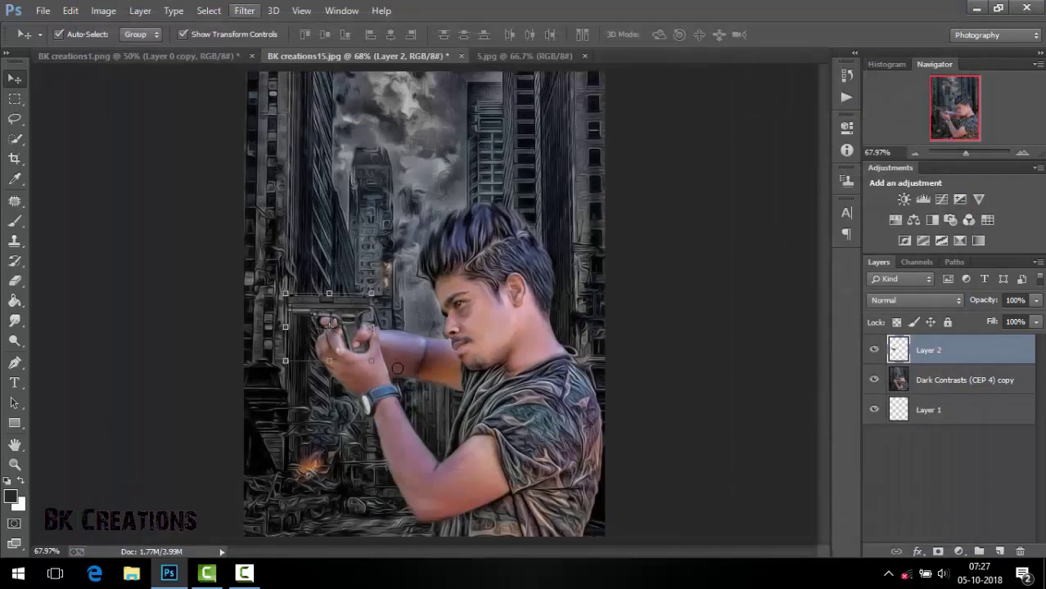
Preview Recovery - Highlight, Clarity, Equalize and Psychedelic presets in Topaz Adjust 5, then apply
key("Down")
key("Down")
key("Return")
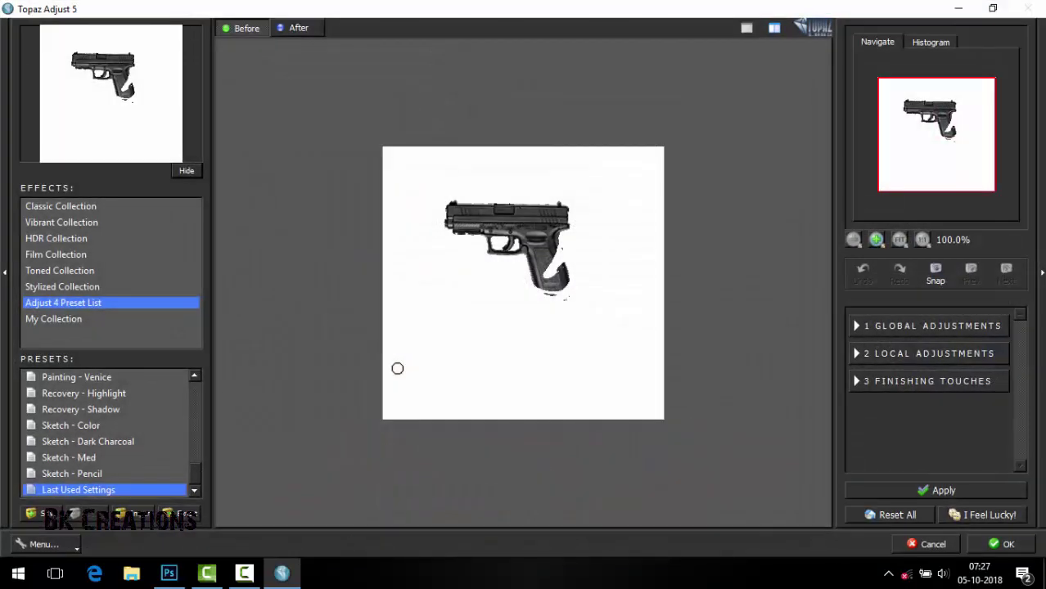
key("Down")
key("Down")
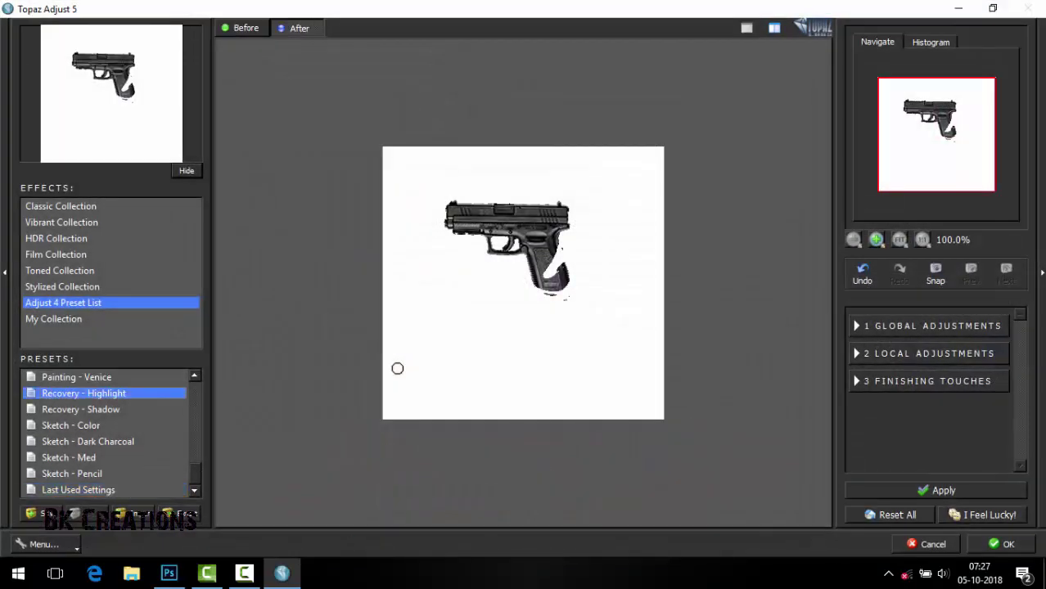
scroll(105, 393, "up", 2)
scroll(104, 393, "up", 1)
scroll(105, 393, "up", 2)
scroll(104, 393, "up", 2)
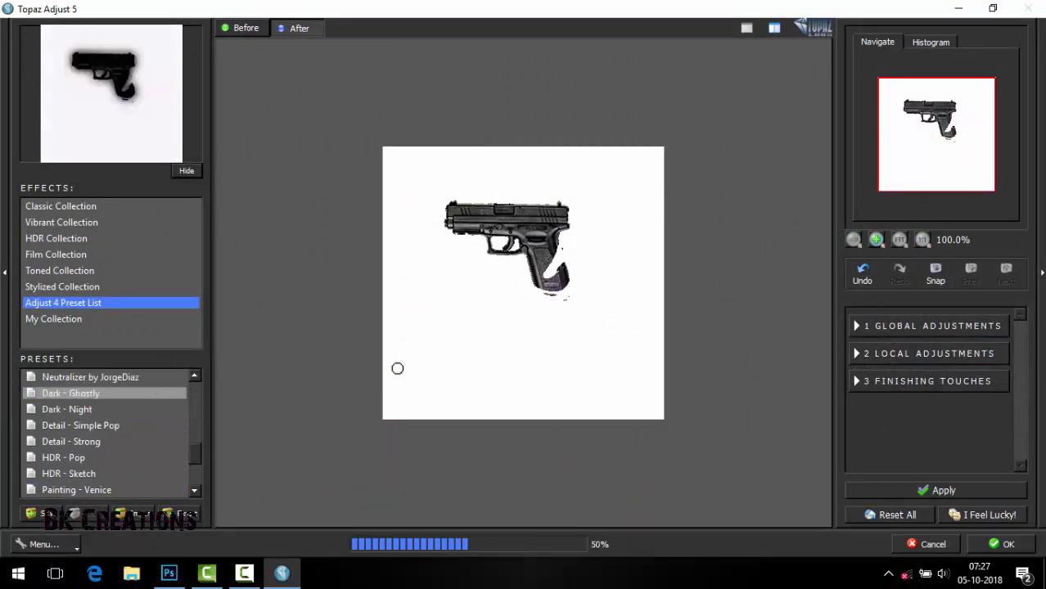
scroll(105, 392, "up", 1)
scroll(105, 393, "up", 1)
left_click(55, 409)
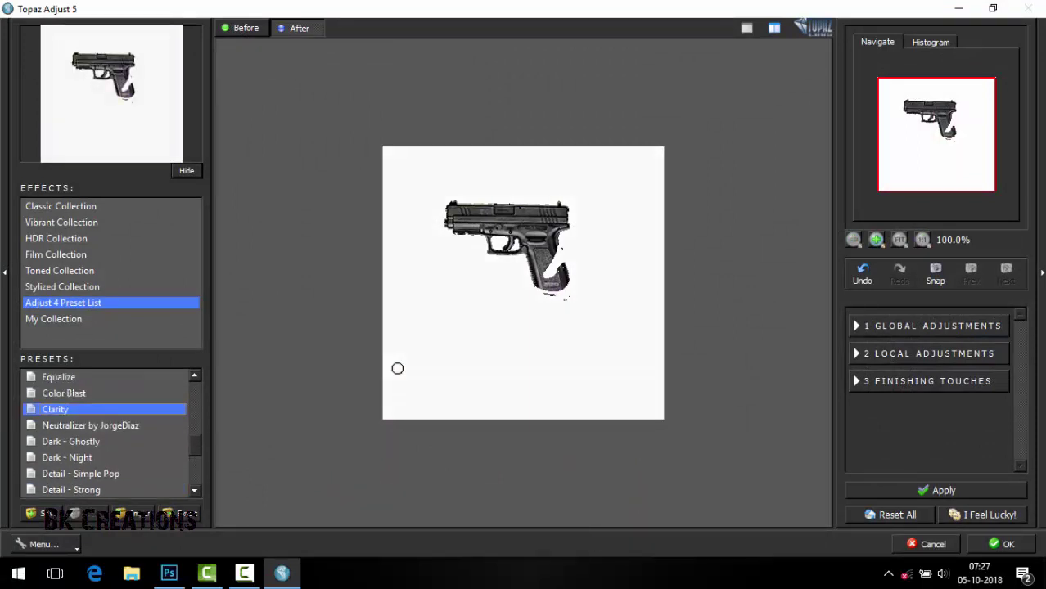
key("Up")
key("Up")
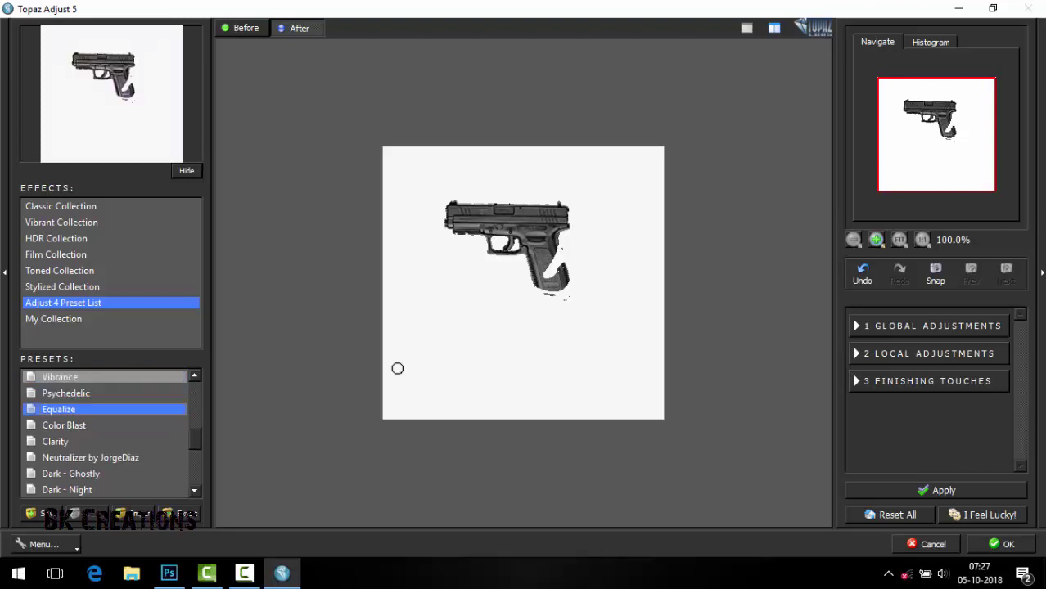
key("Up")
key("Up")
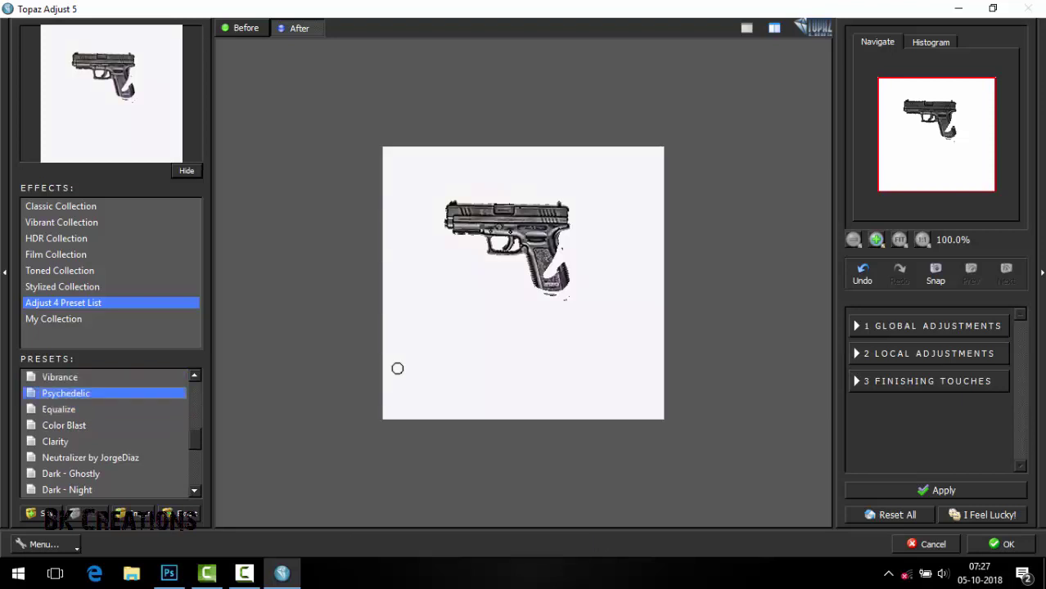
key("Return")
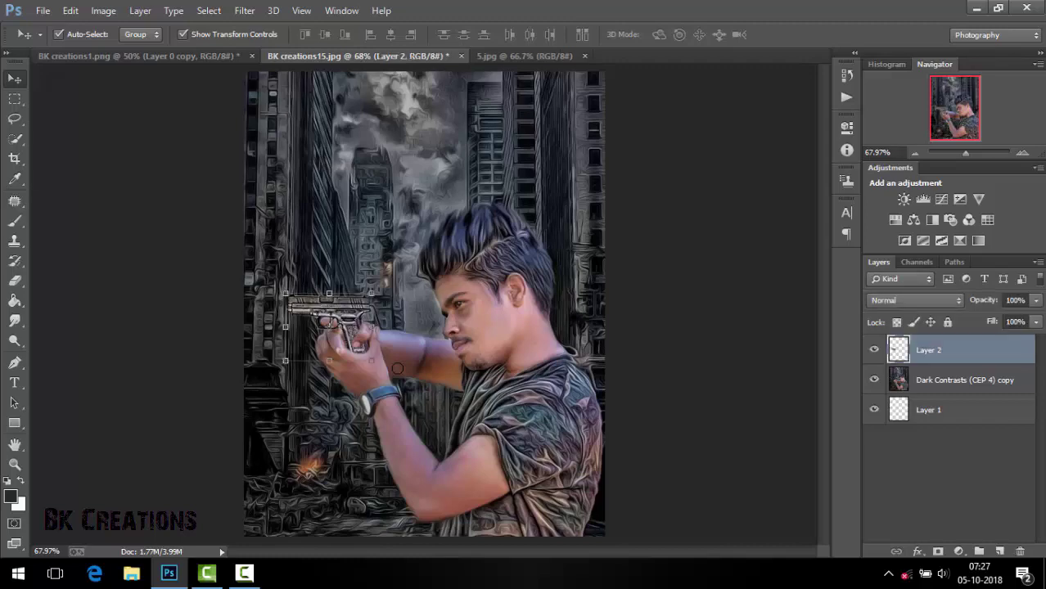
Merge the Dark Contrasts (CEP 4) copy and pistol Layer 2 into one Layer 2, zoomed to 100%
left_click(423, 271)
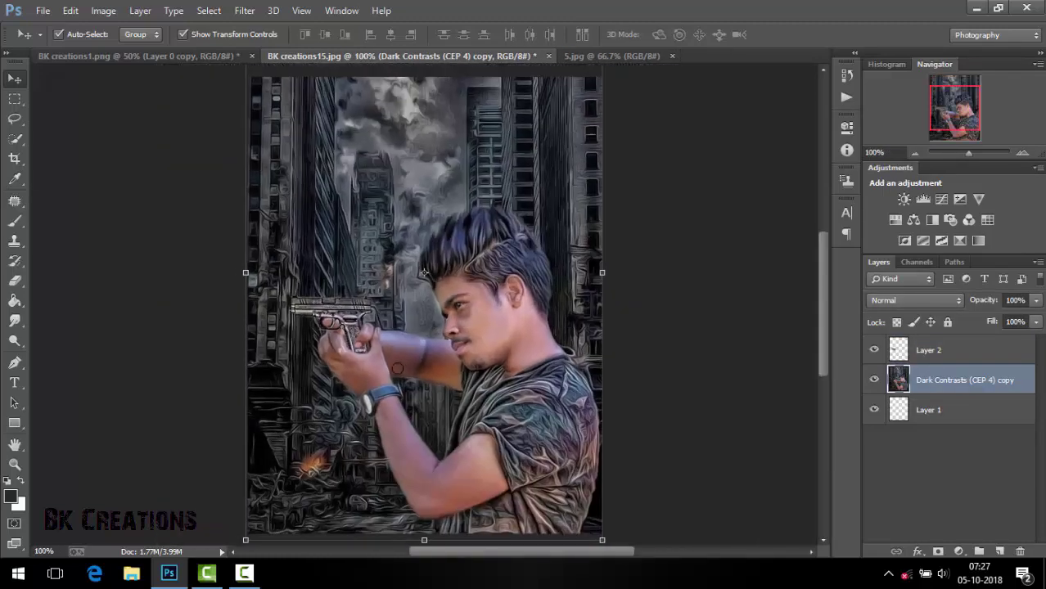
key("ctrl+minus")
key("ctrl+minus")
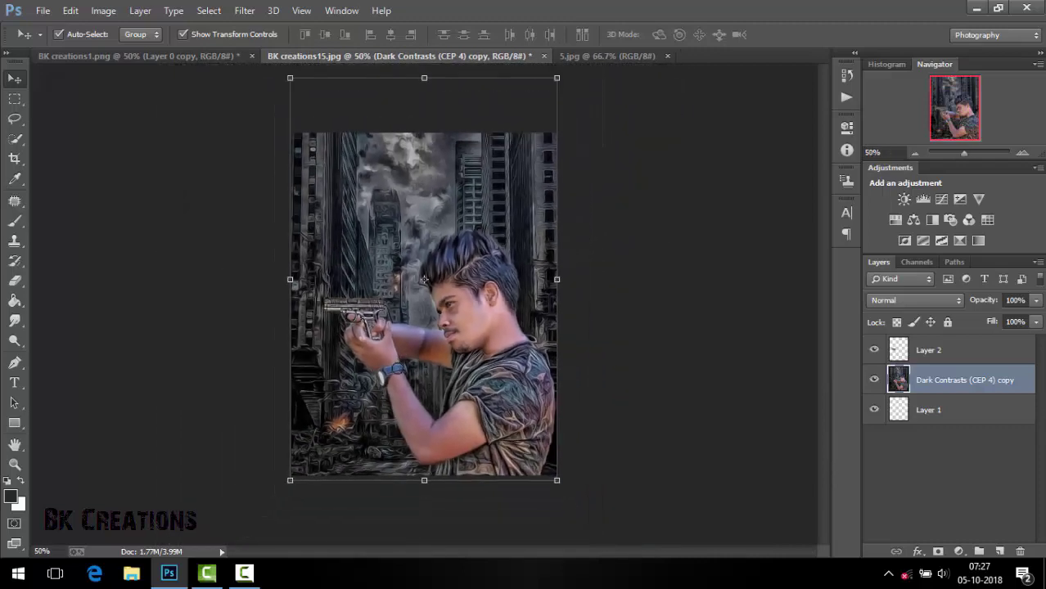
left_click(928, 349, "shift")
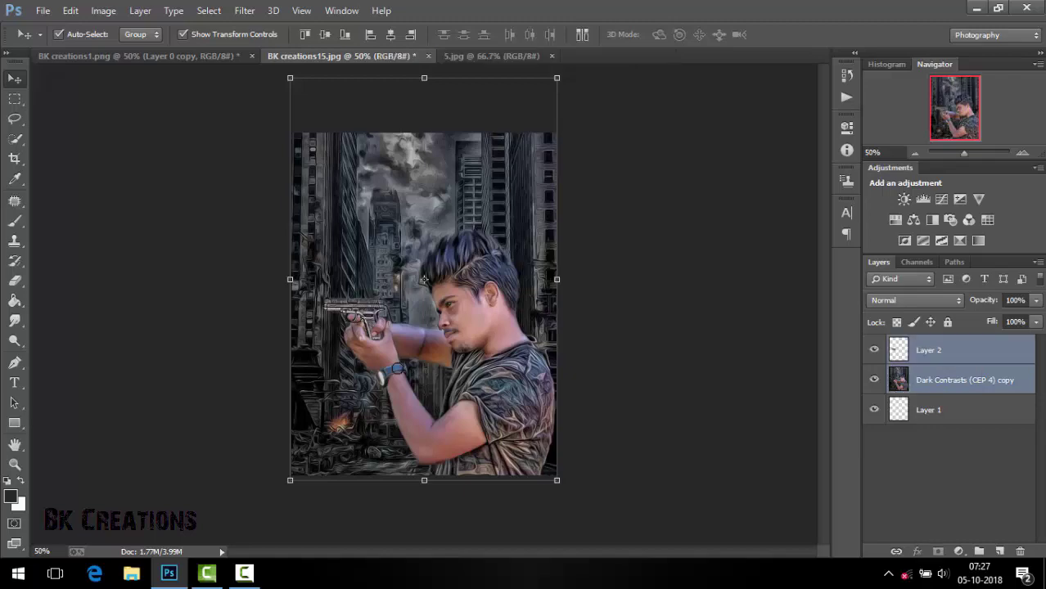
right_click(941, 352)
left_click(655, 441)
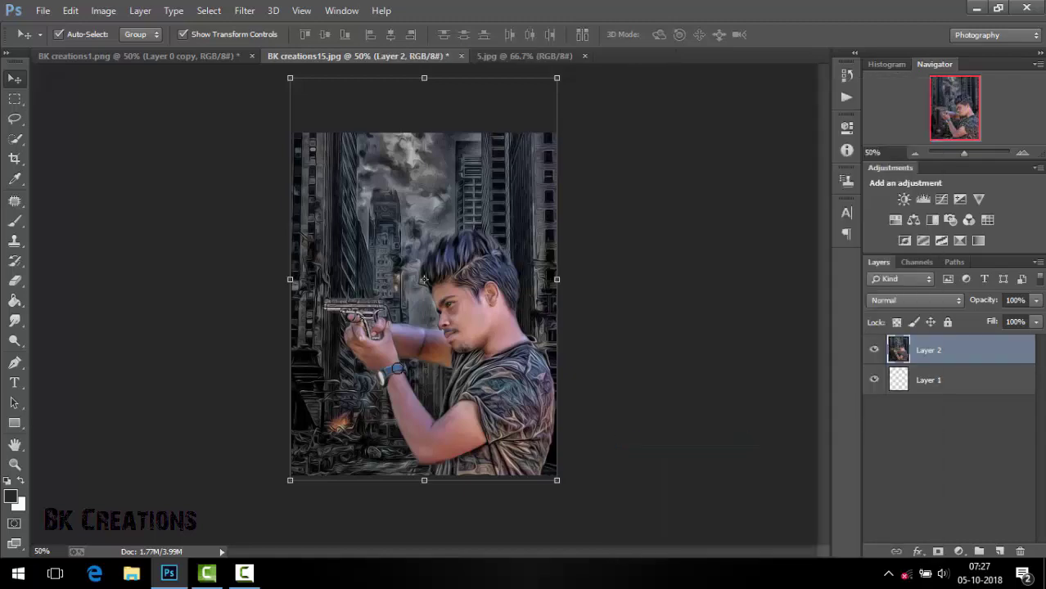
key("ctrl+plus")
key("ctrl+plus")
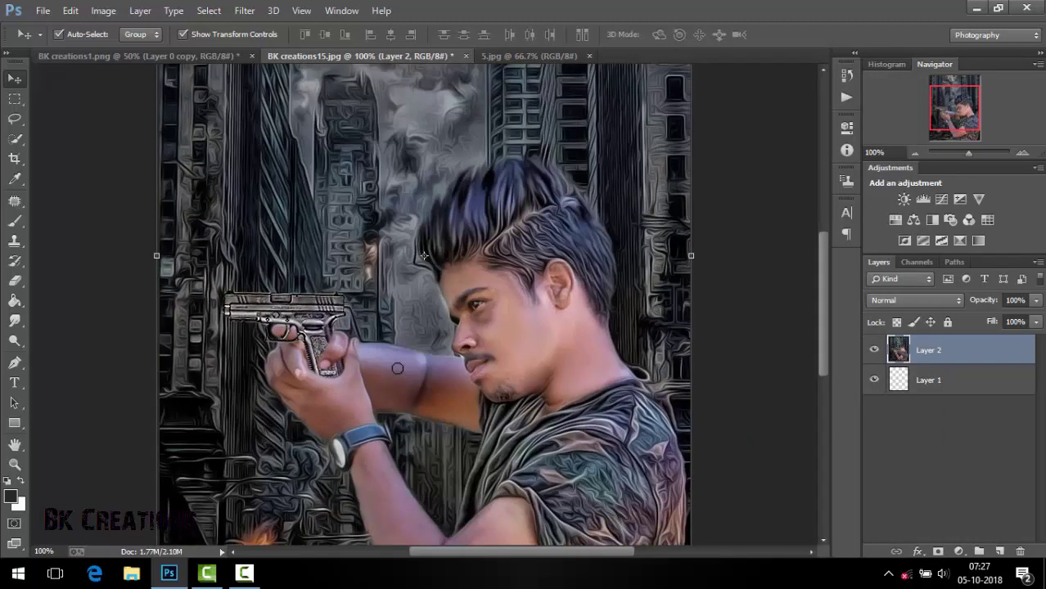
left_click(42, 11)
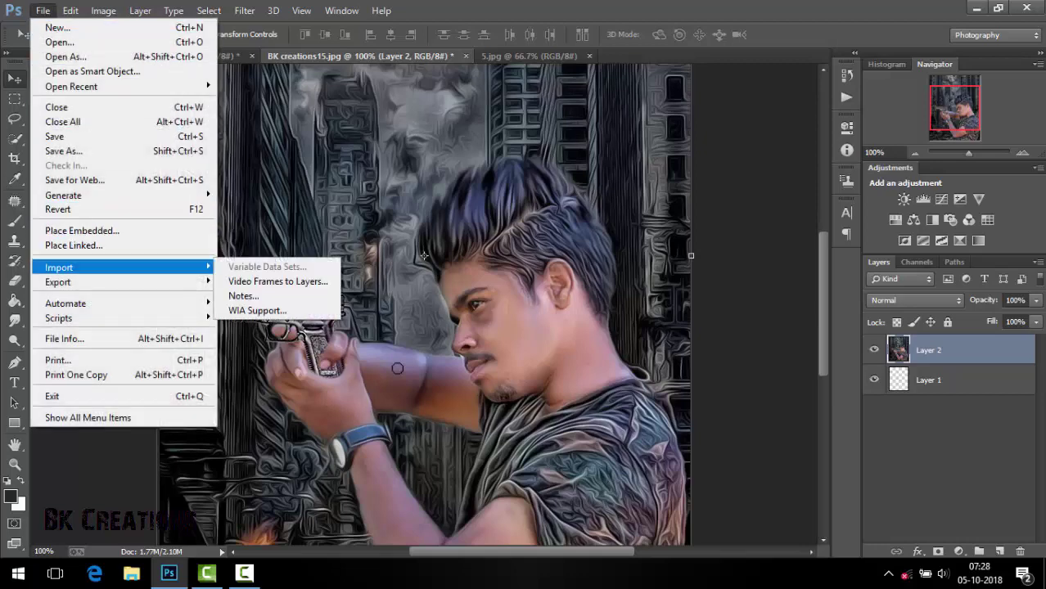
Place the images (5) spark file from New folder (2), enlarged over the lower canvas
key("Return")
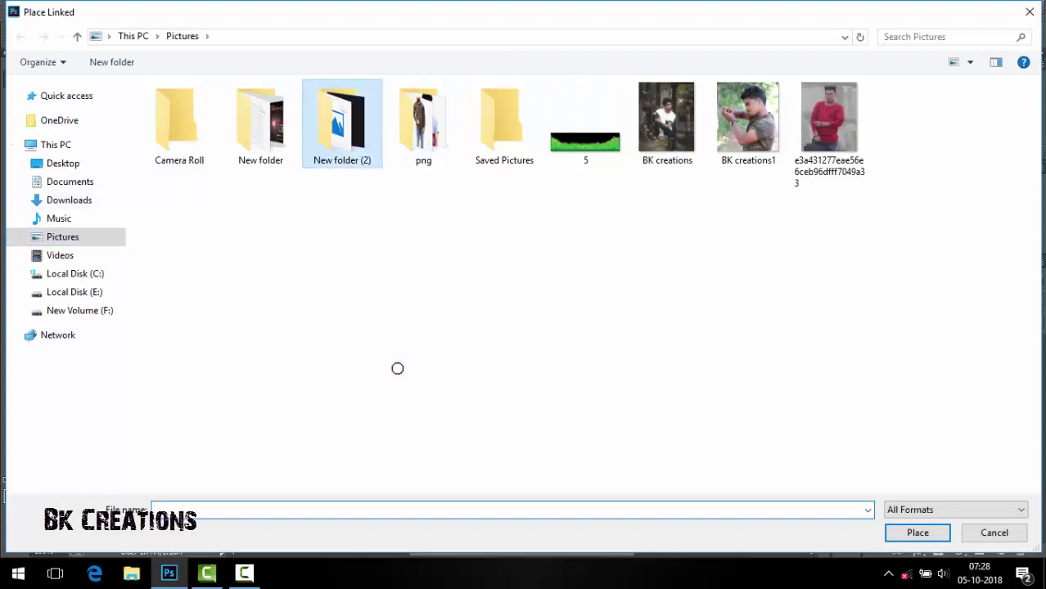
key("Return")
left_click(423, 221)
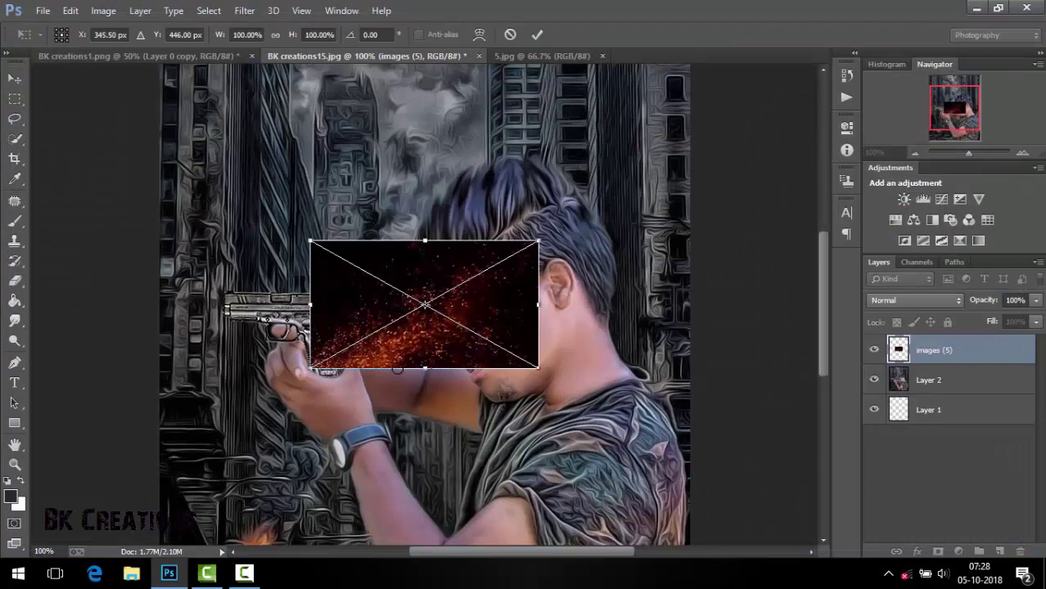
key("Return")
key("ctrl+0")
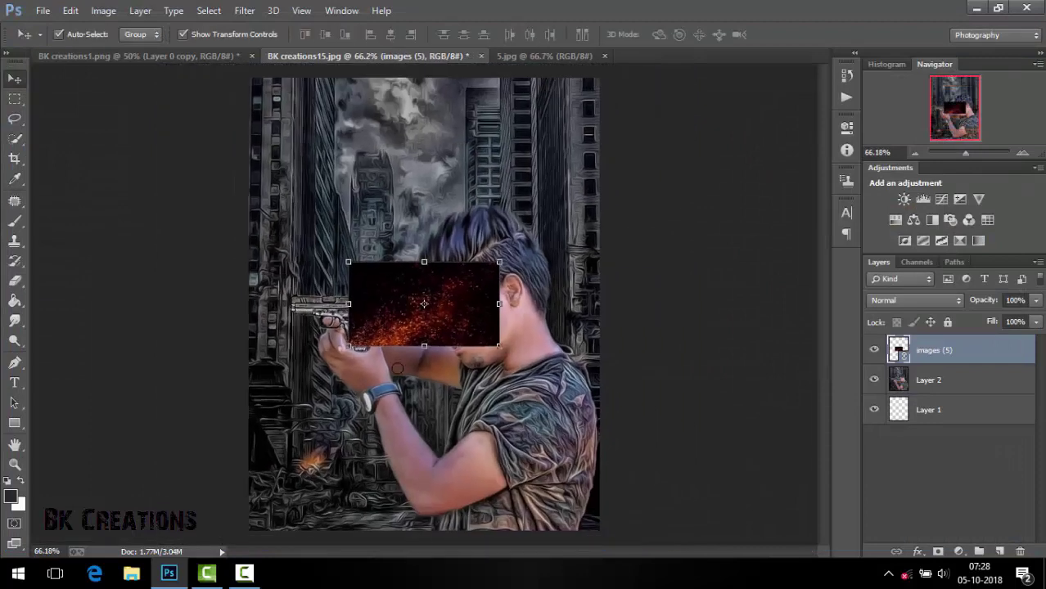
left_click_drag(499, 262, 700, 148)
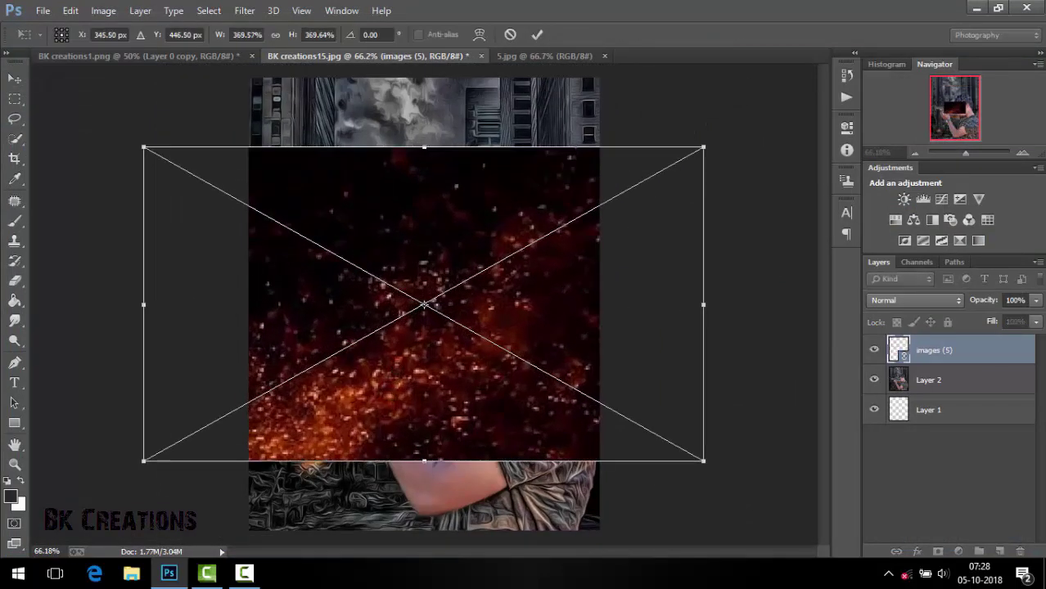
left_click_drag(503, 191, 528, 264)
key("Return")
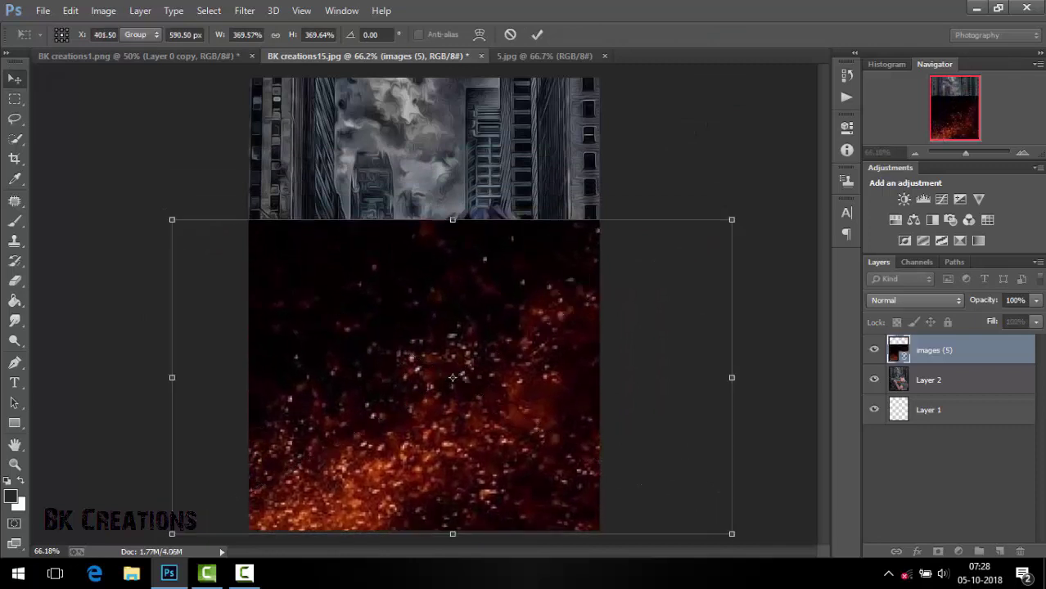
Set the images (5) sparks layer to Screen blend mode after comparing Lighten
left_click(915, 300)
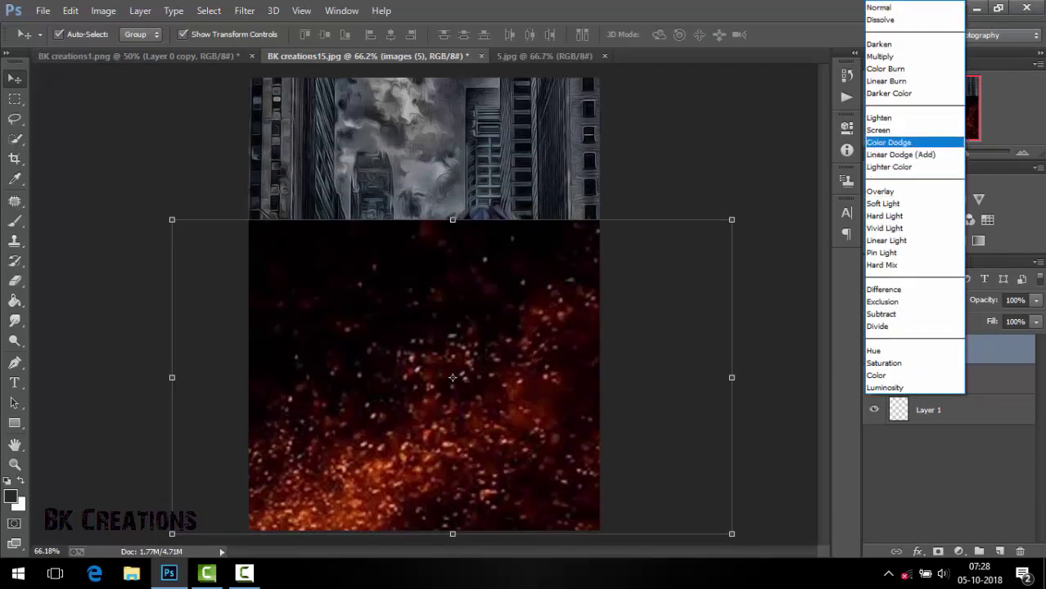
left_click(891, 129)
key("Up")
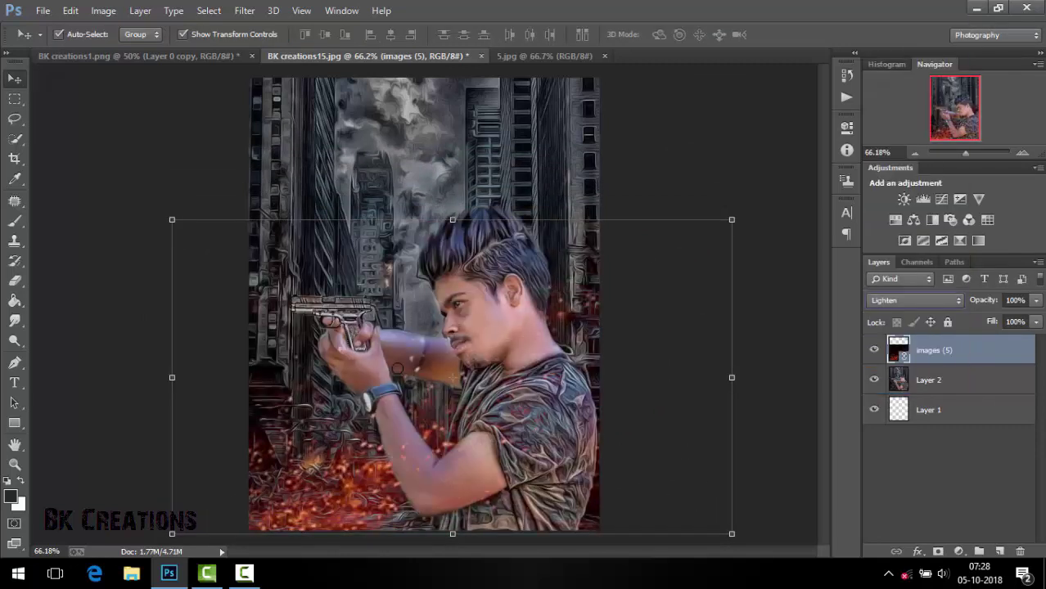
key("Down")
key("Up")
key("Down")
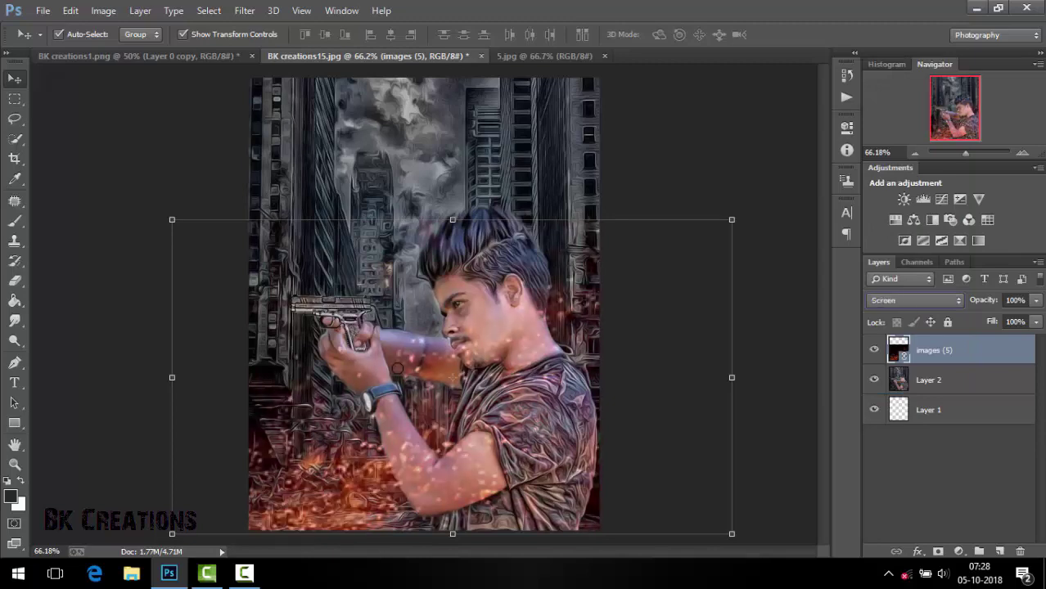
Cancel a trial resize and move the sparks layer slightly lower, keeping images (5) selected
left_click_drag(453, 220, 452, 239)
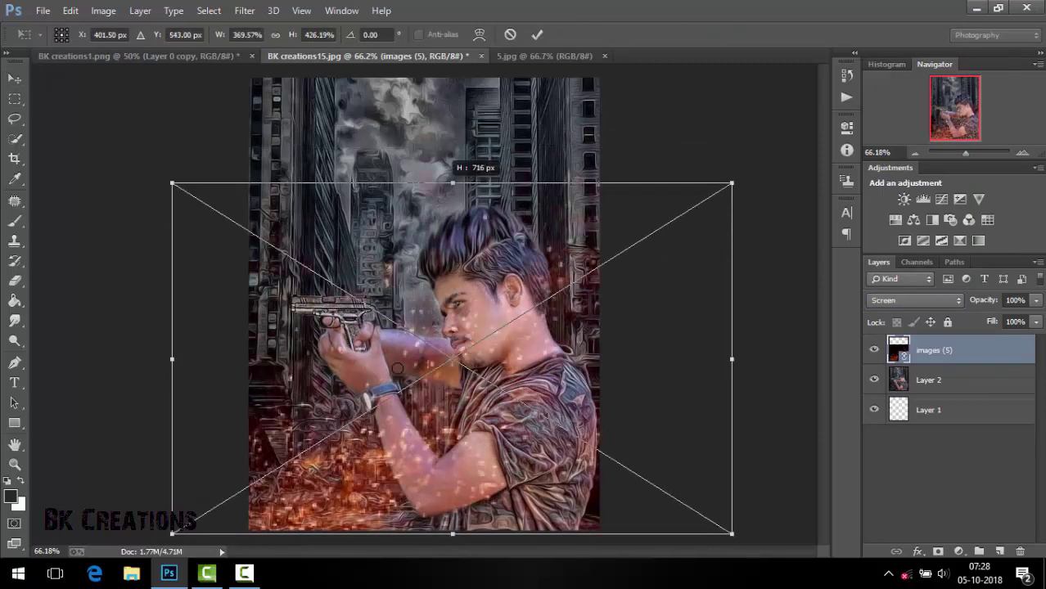
left_click(510, 34)
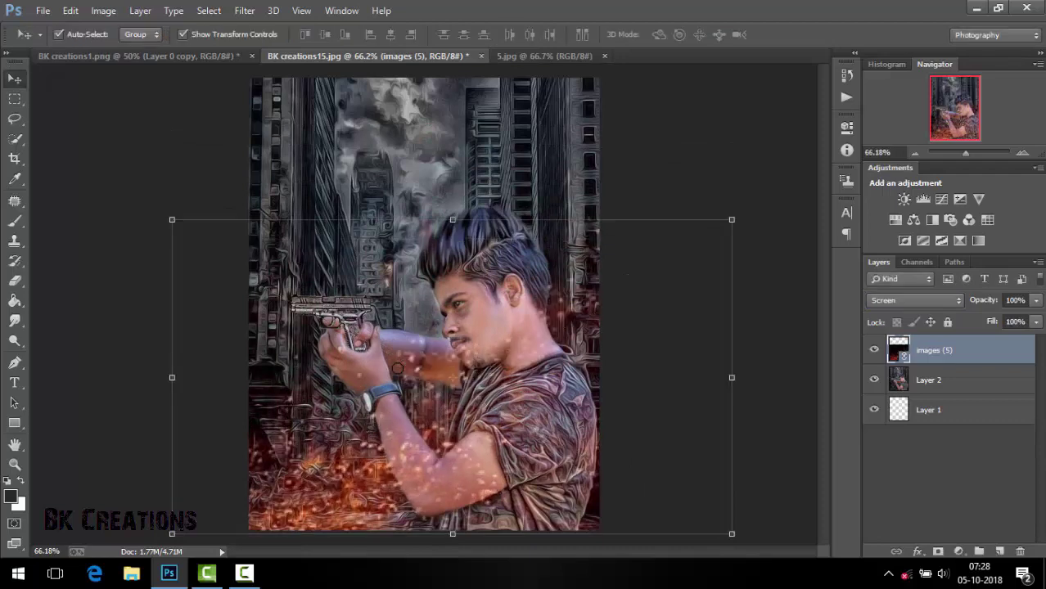
mouse_move(317, 393)
left_mouse_down()
mouse_move(331, 441)
mouse_move(338, 364)
mouse_move(349, 397)
mouse_move(410, 409)
mouse_move(429, 396)
mouse_move(409, 393)
left_mouse_up()
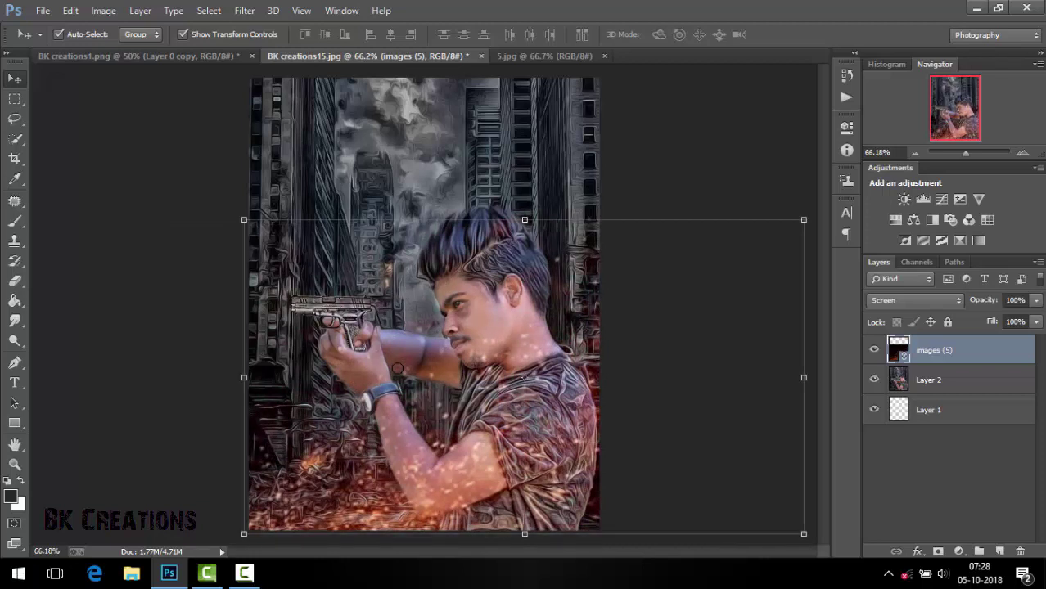
left_click(423, 272)
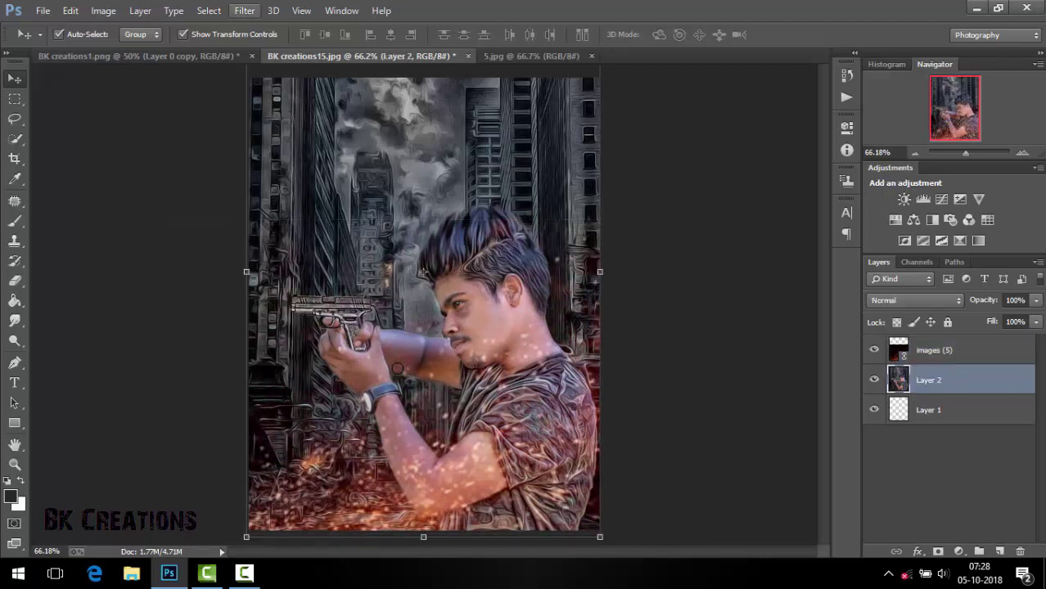
left_click(917, 350)
Rasterize images (5) and soften it with a 4.6-pixel Gaussian Blur
right_click(917, 350)
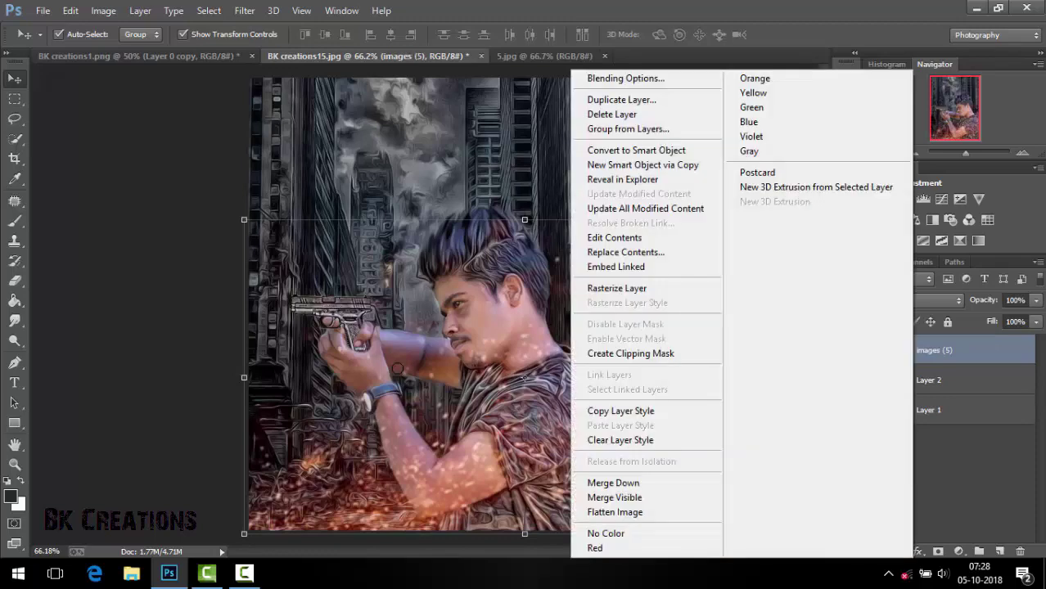
left_click(646, 288)
key("alt+t")
key("b")
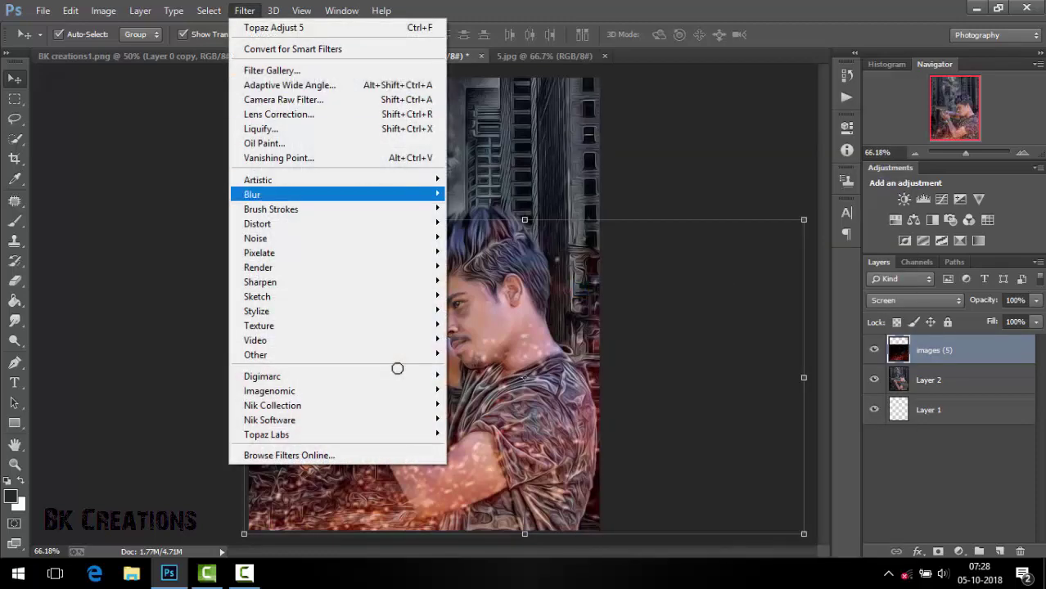
key("Right")
key("Down")
key("Down")
key("Down")
key("Down")
key("Down")
key("Return")
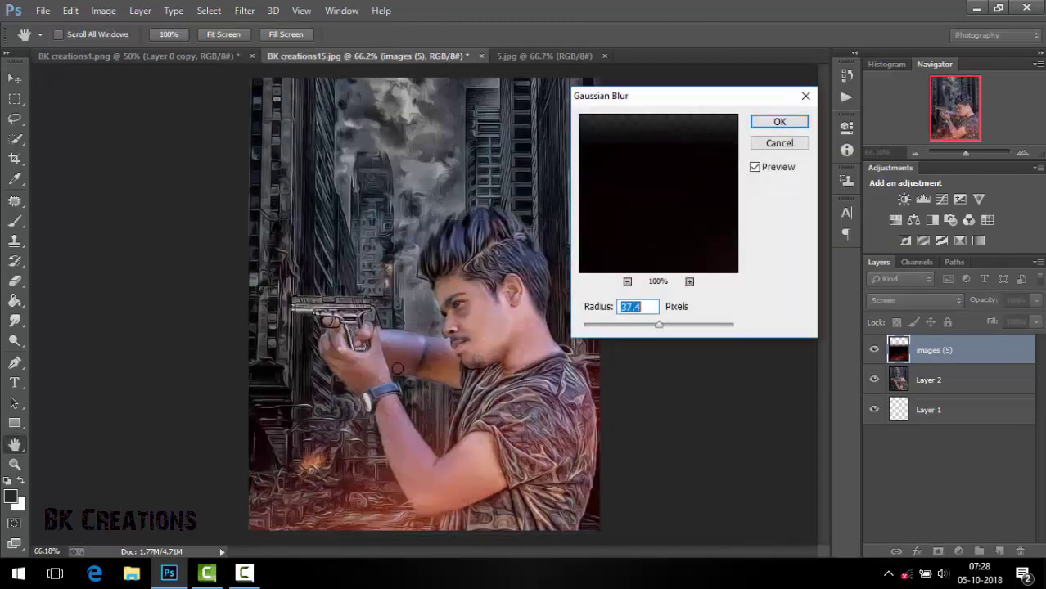
left_click_drag(659, 325, 618, 325)
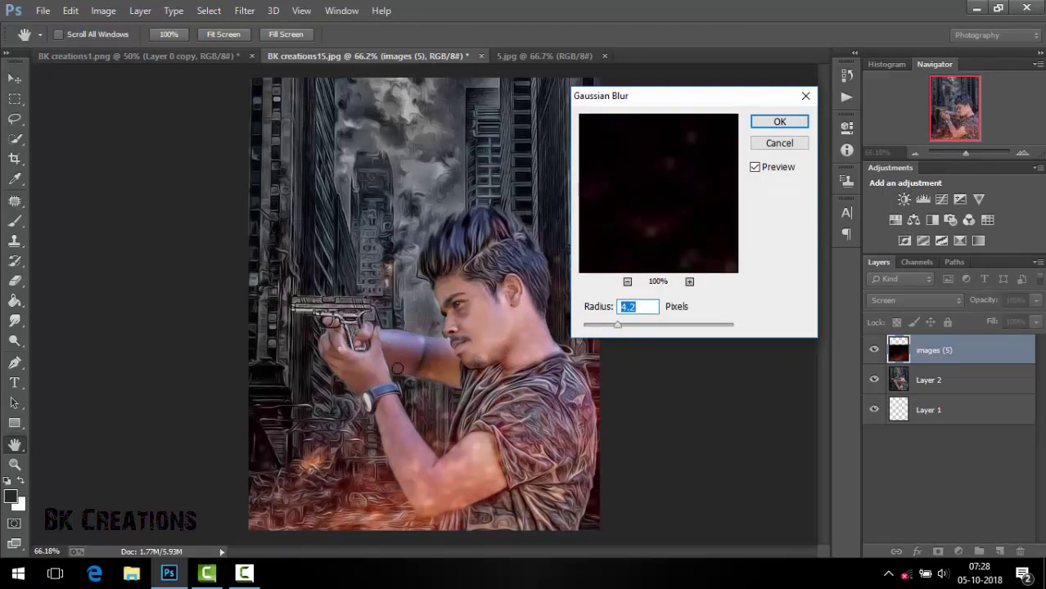
key("Up")
key("Up")
key("Up")
key("Up")
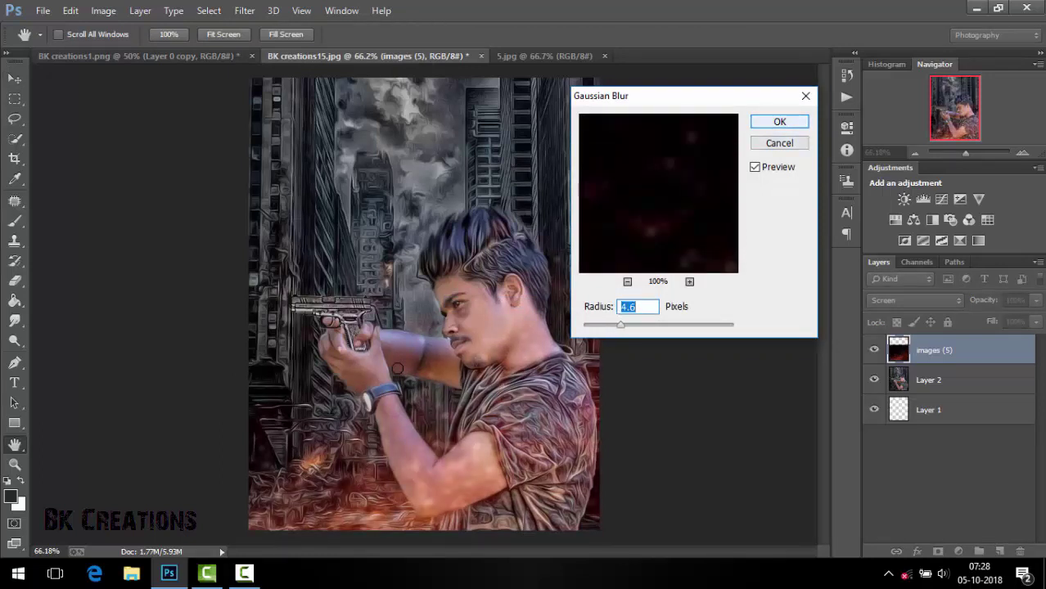
key("Return")
key("v")
Set up a 40-px Eraser, trying and undoing a stroke on the man's forearm
key("e")
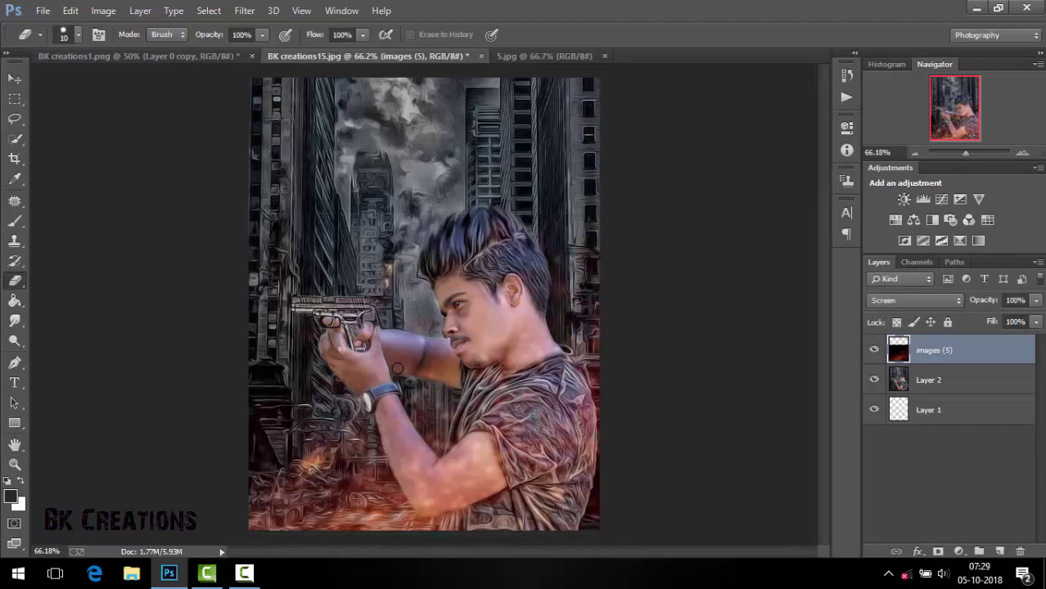
key("bracketright")
key("bracketright")
key("bracketright")
left_click_drag(407, 446, 405, 481)
key("ctrl+z")
right_click(397, 369)
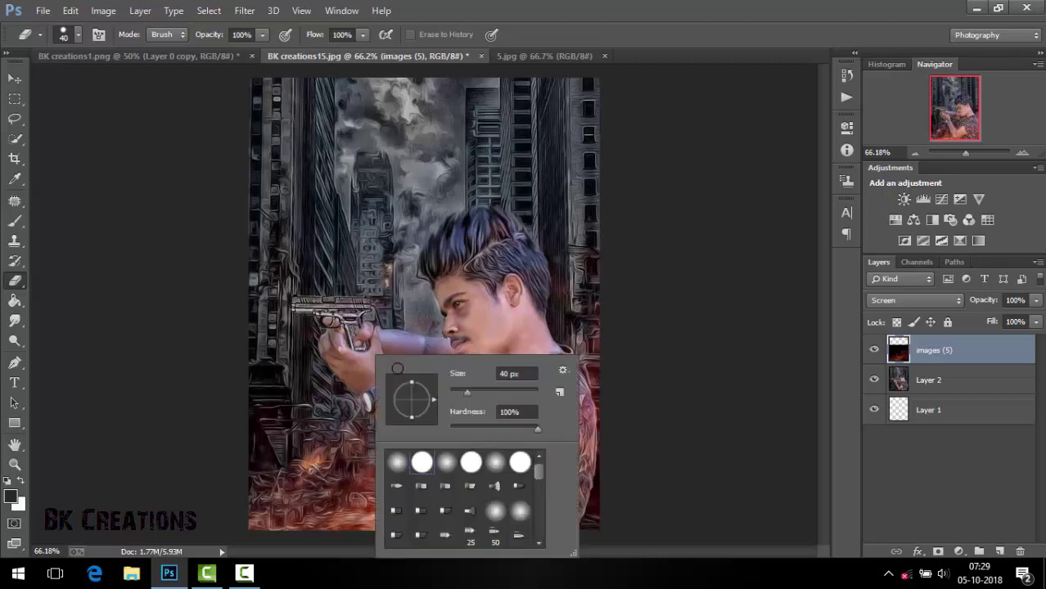
key("Escape")
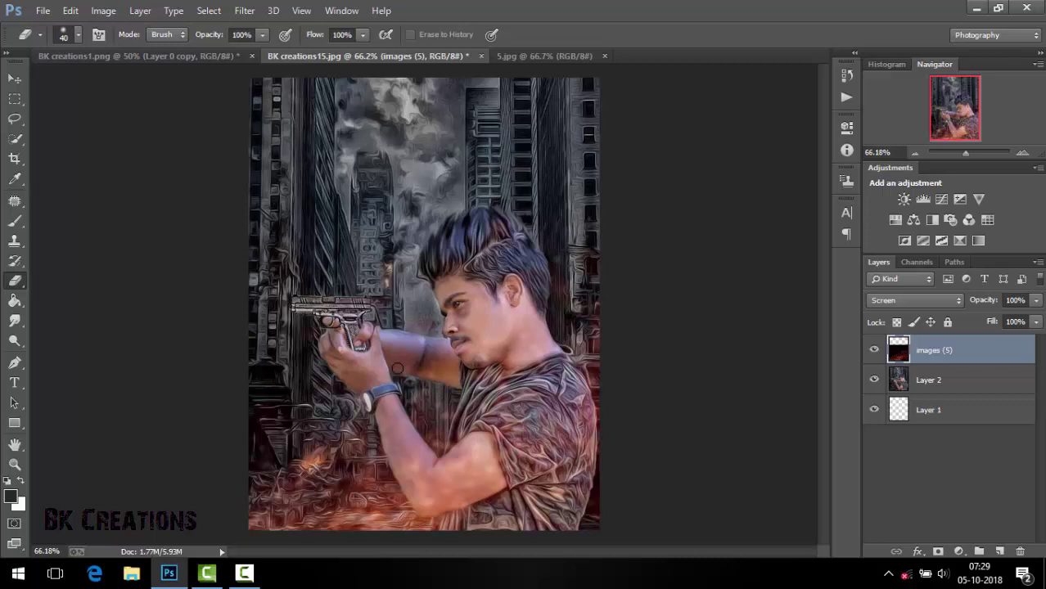
Place the images (7) bokeh file above Layer 2 and scale it to fill the canvas
key("l")
key("v")
left_click(957, 379)
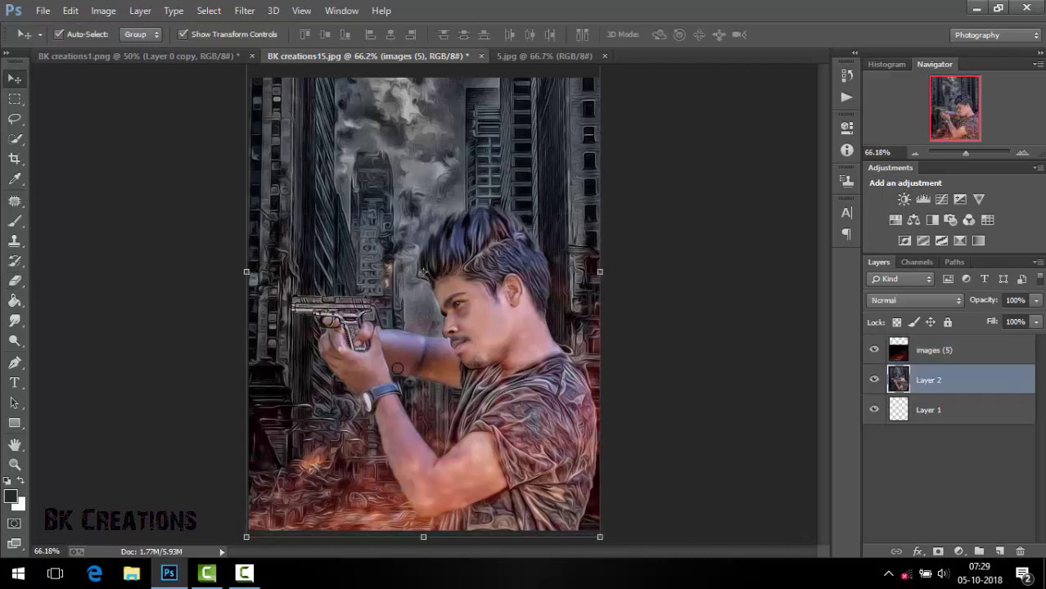
left_click(43, 10)
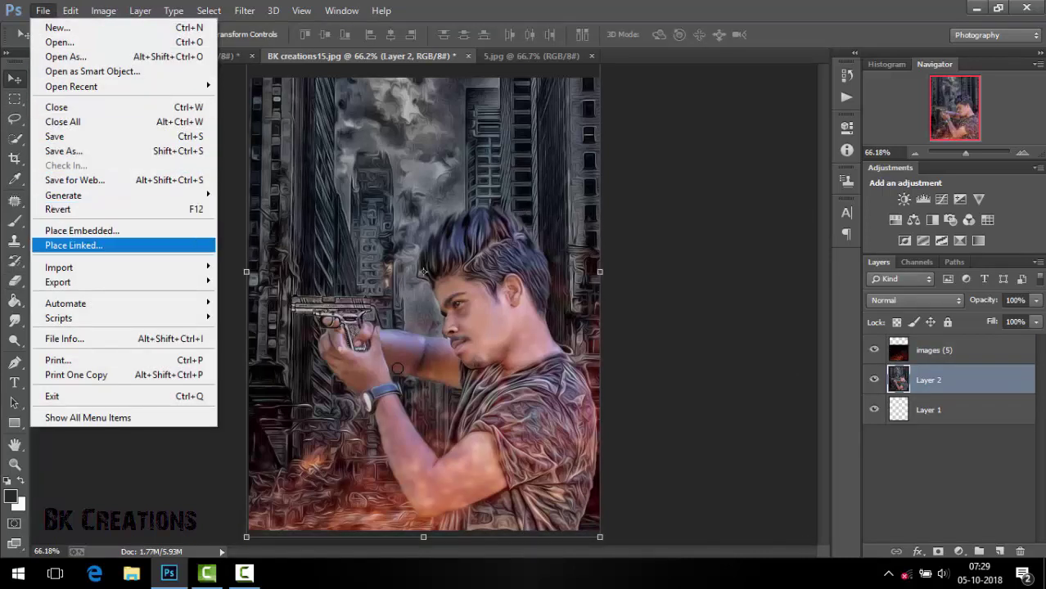
key("Return")
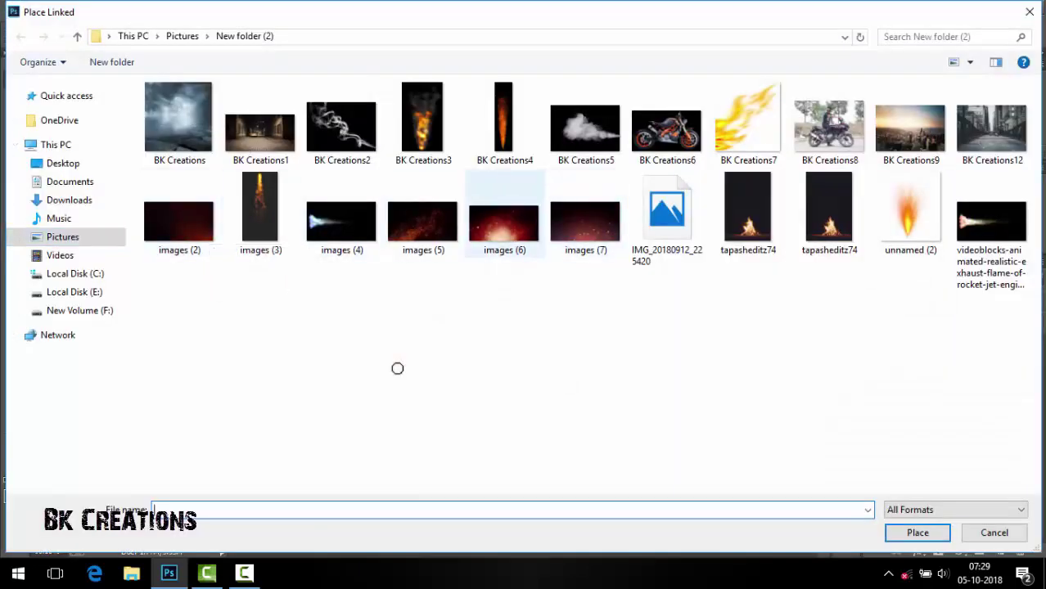
key("Right")
key("Return")
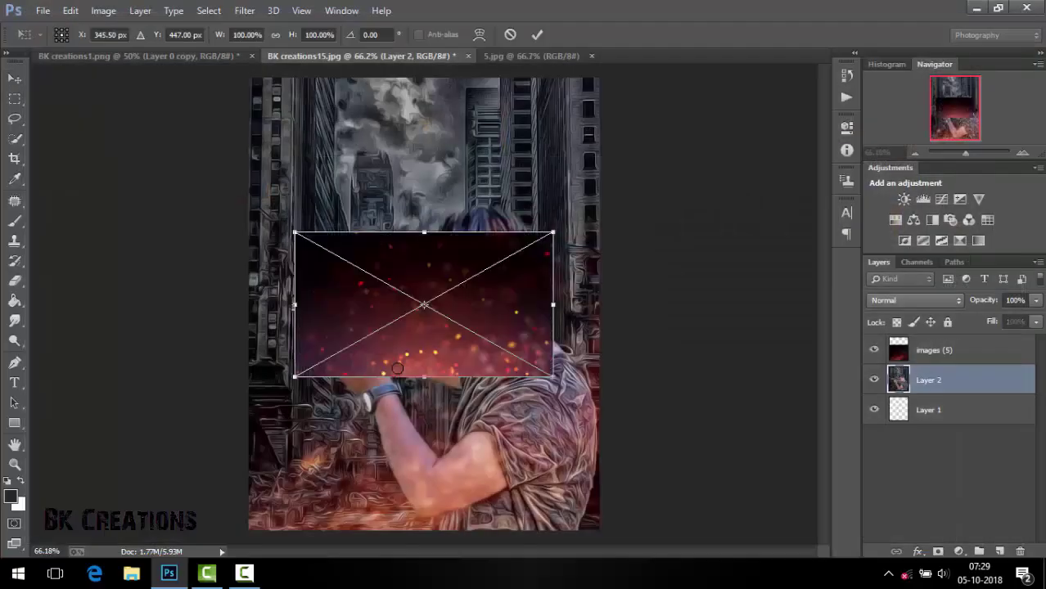
key("Return")
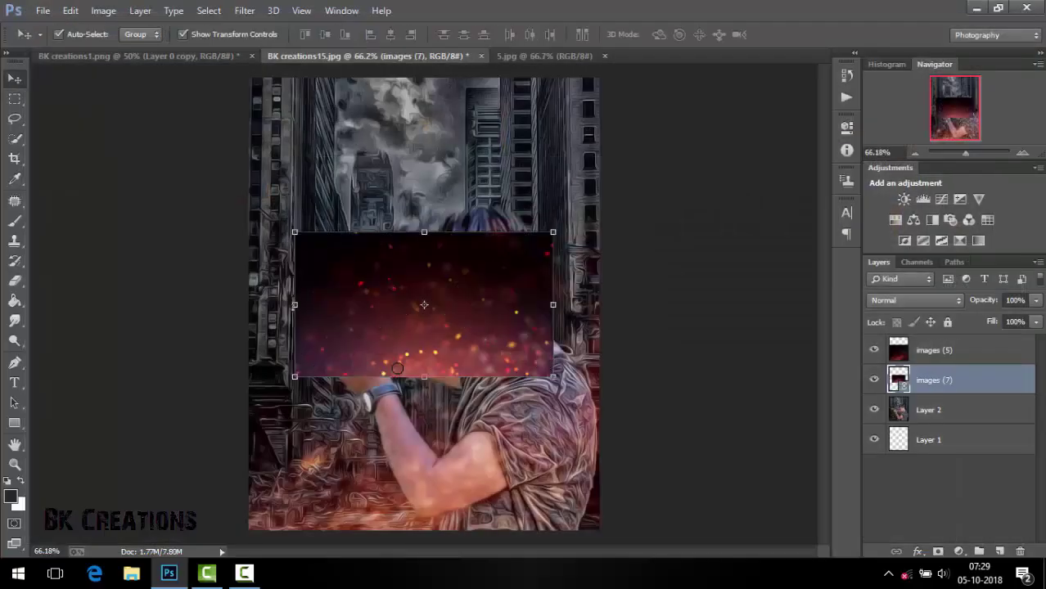
mouse_move(552, 377)
left_mouse_down()
mouse_move(774, 495)
mouse_move(817, 540)
left_mouse_up()
key("Return")
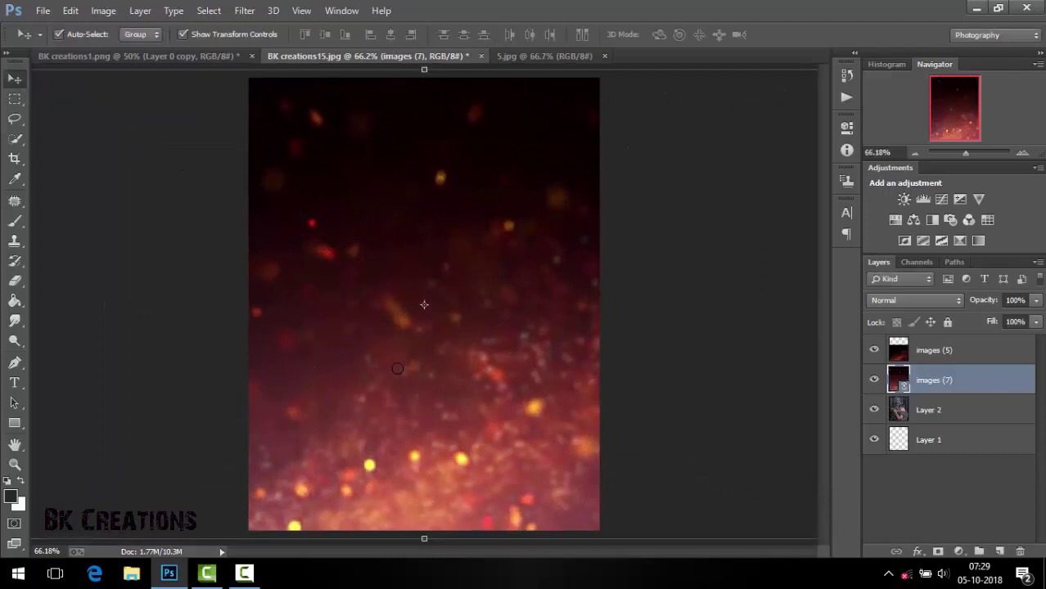
Blend images (7) in Screen mode and move the images (5) sparks layer upward
left_click(913, 300)
left_click(908, 139)
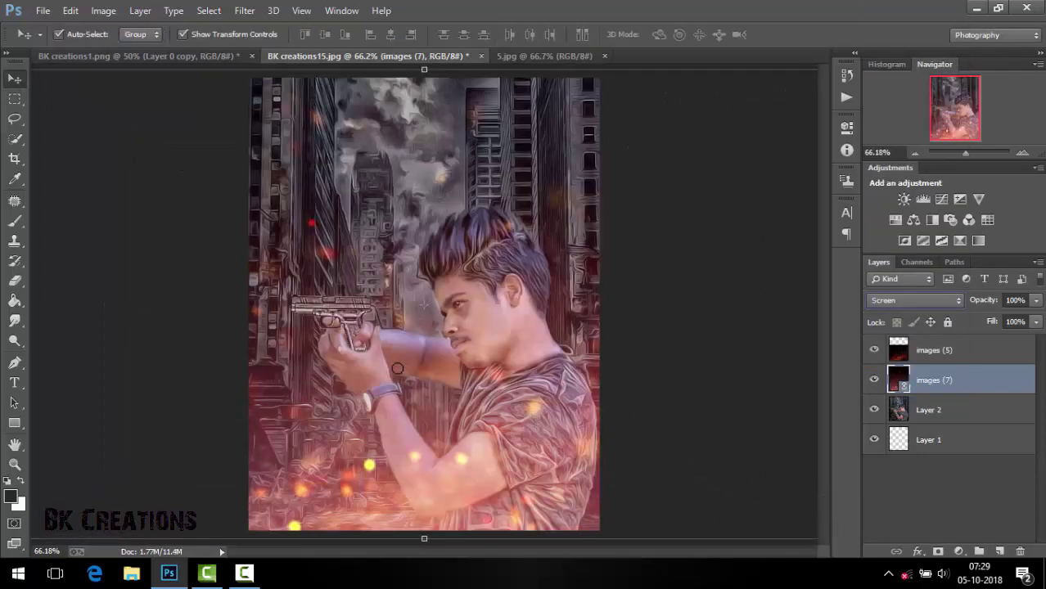
key("Up")
key("Down")
key("Down")
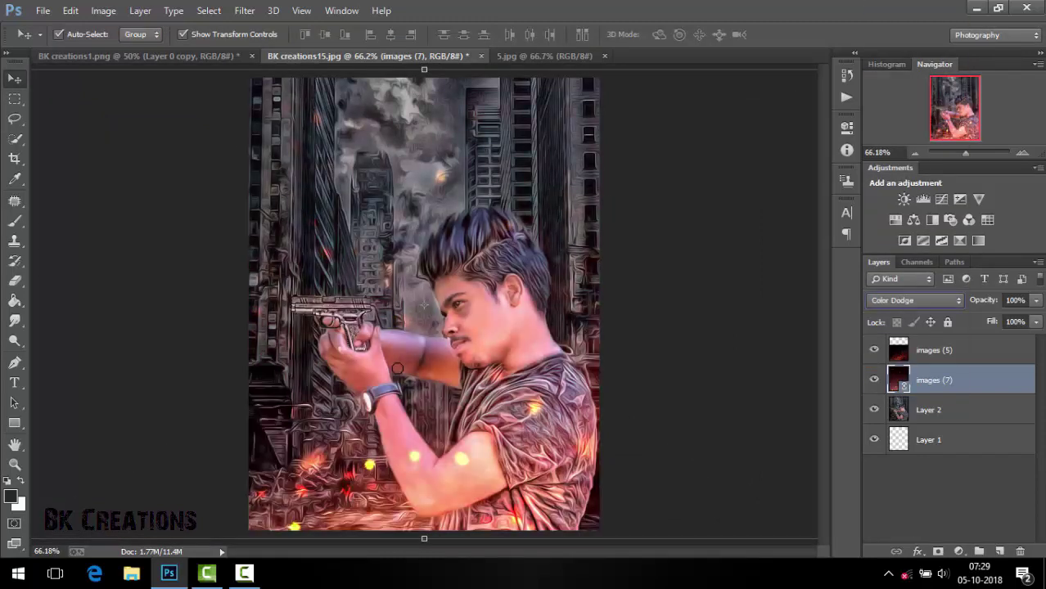
key("Up")
mouse_move(495, 431)
left_mouse_down()
mouse_move(491, 124)
mouse_move(501, 123)
mouse_move(504, 218)
left_mouse_up()
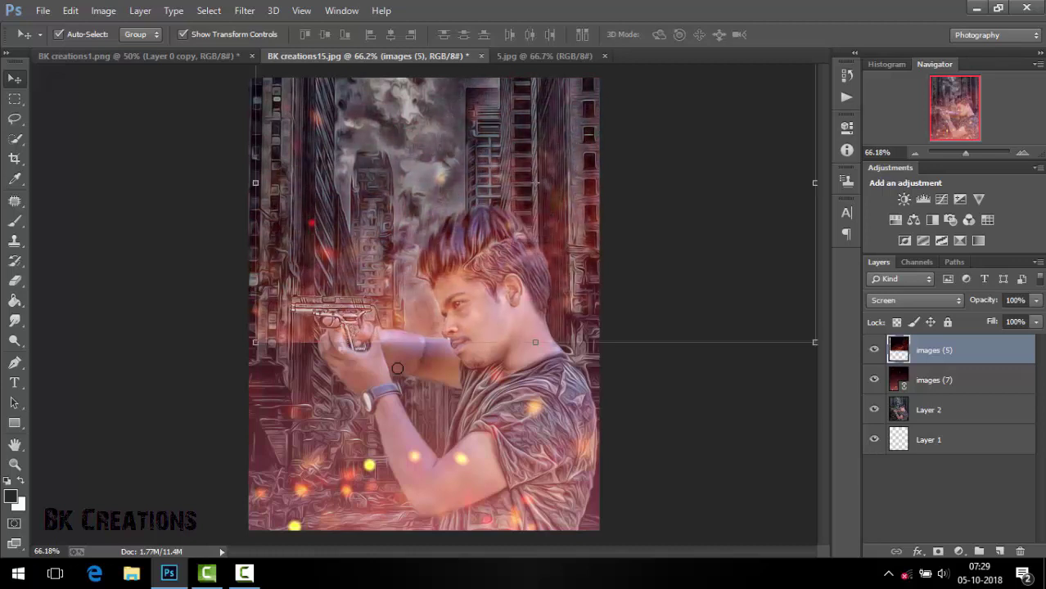
Flip the images (5) sparks layer horizontally and drag it into position
key("ctrl+t")
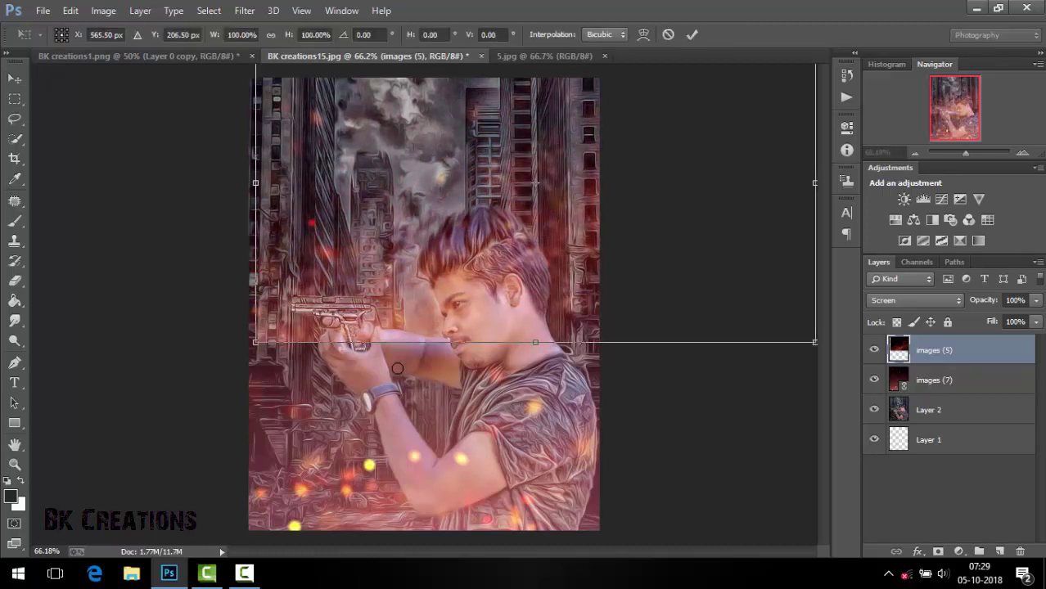
right_click(596, 61)
left_click(647, 285)
mouse_move(540, 231)
left_mouse_down()
mouse_move(528, 197)
mouse_move(465, 167)
left_mouse_up()
left_click_drag(460, 114, 436, 161)
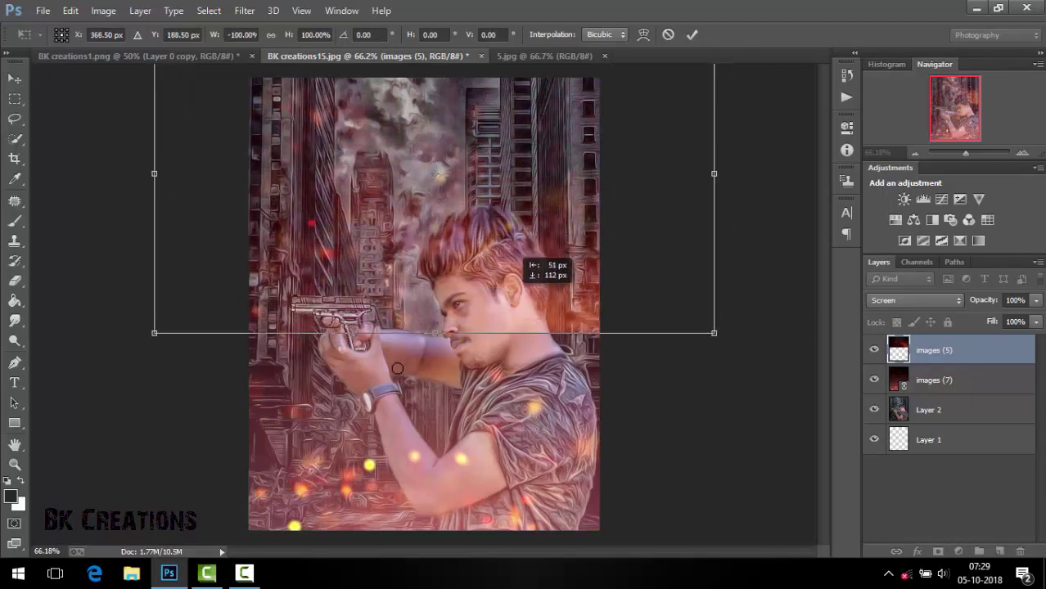
left_click_drag(517, 233, 503, 304)
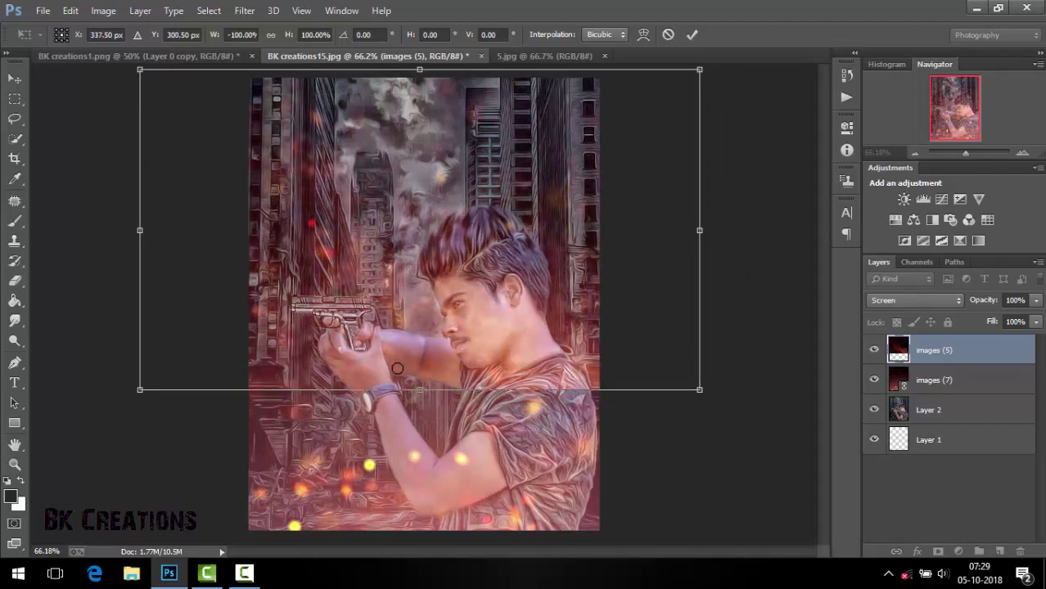
Flip the sparks vertically, commit the transform, and nudge them over the upper scene
right_click(535, 133)
left_click(573, 379)
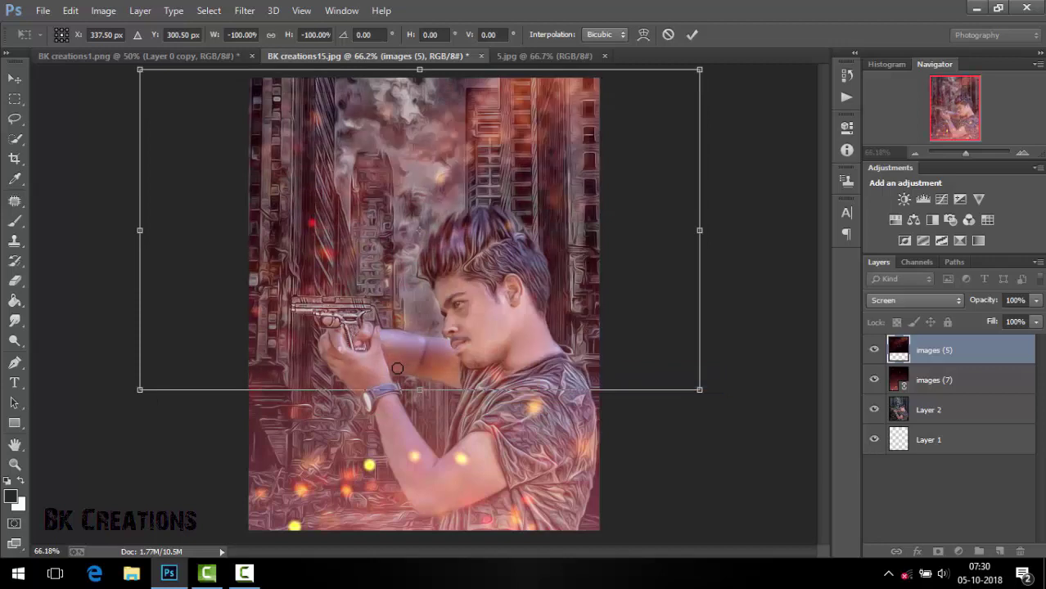
left_click_drag(487, 146, 465, 129)
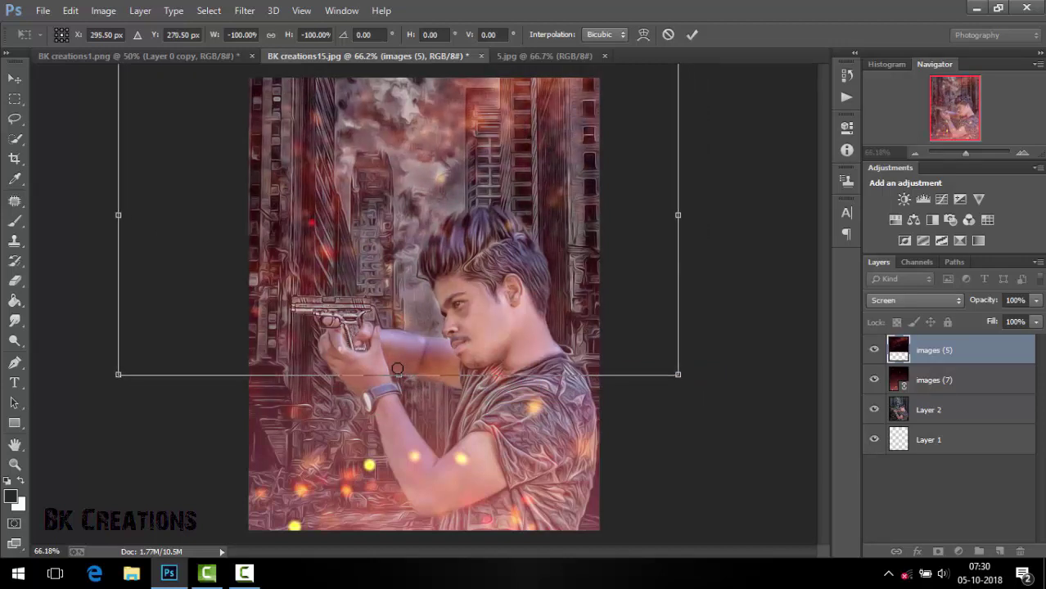
left_click(691, 34)
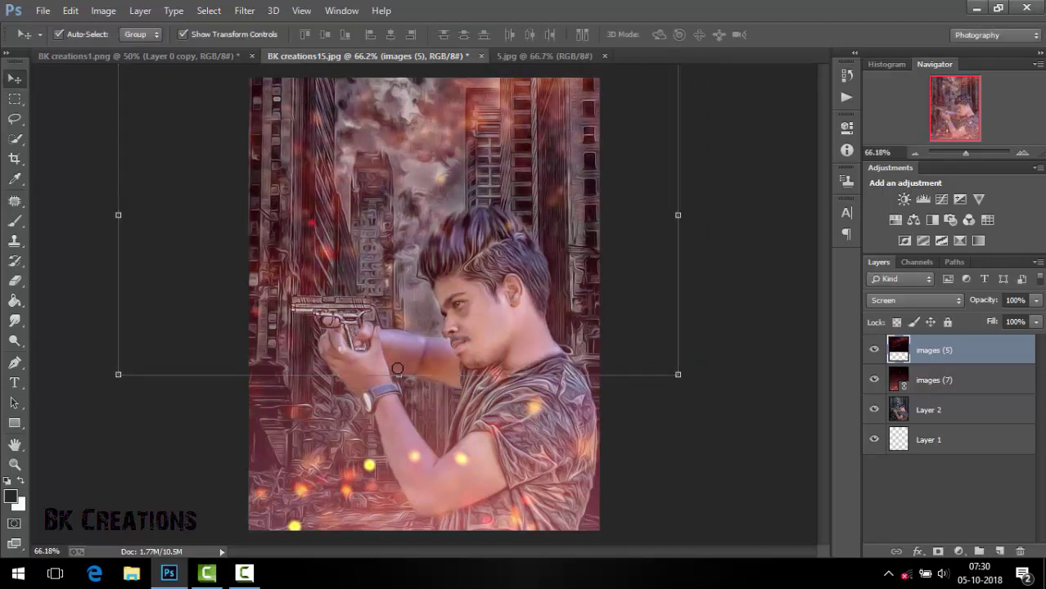
mouse_move(338, 87)
left_mouse_down()
mouse_move(348, 116)
mouse_move(360, 90)
mouse_move(380, 174)
left_mouse_up()
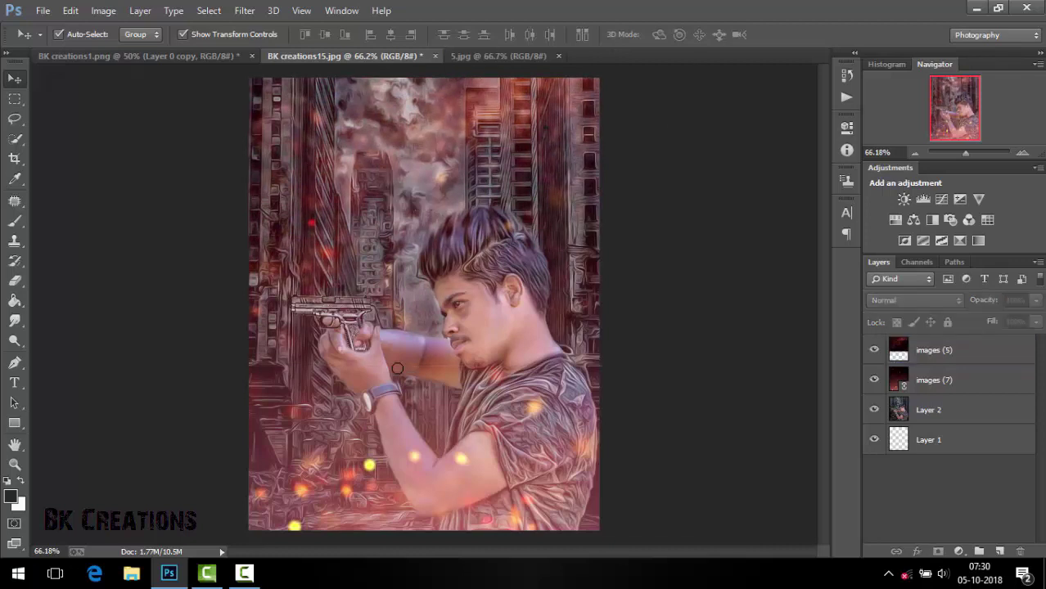
Rasterize images (7) and erase its red centre with an 800-px Eraser
key("e")
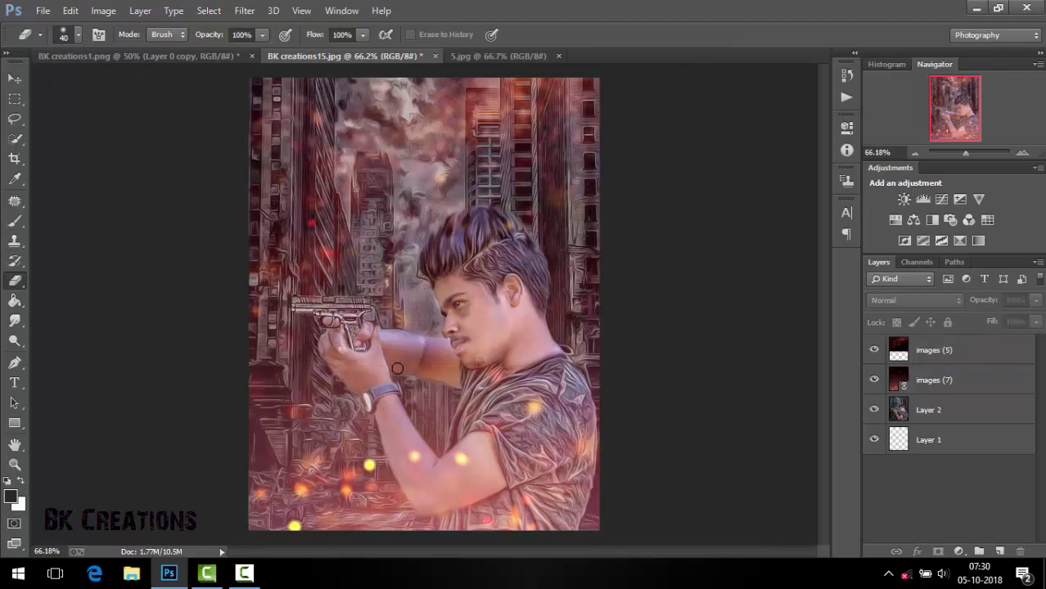
key("alt+period")
key("bracketright")
key("bracketright")
key("bracketright")
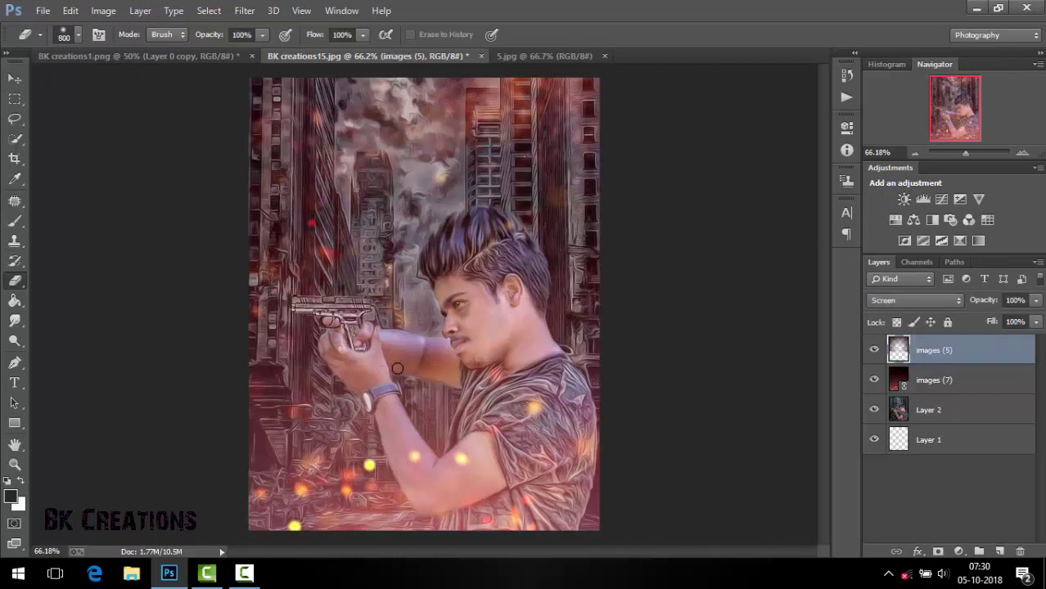
key("alt+bracketleft")
left_click(397, 368)
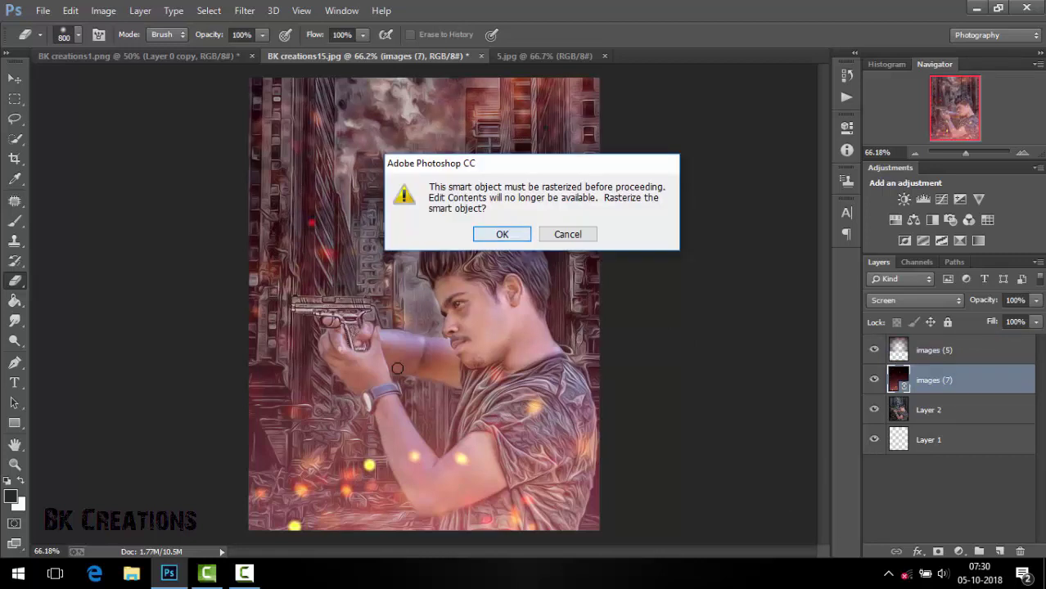
left_click(502, 234)
left_click(421, 283)
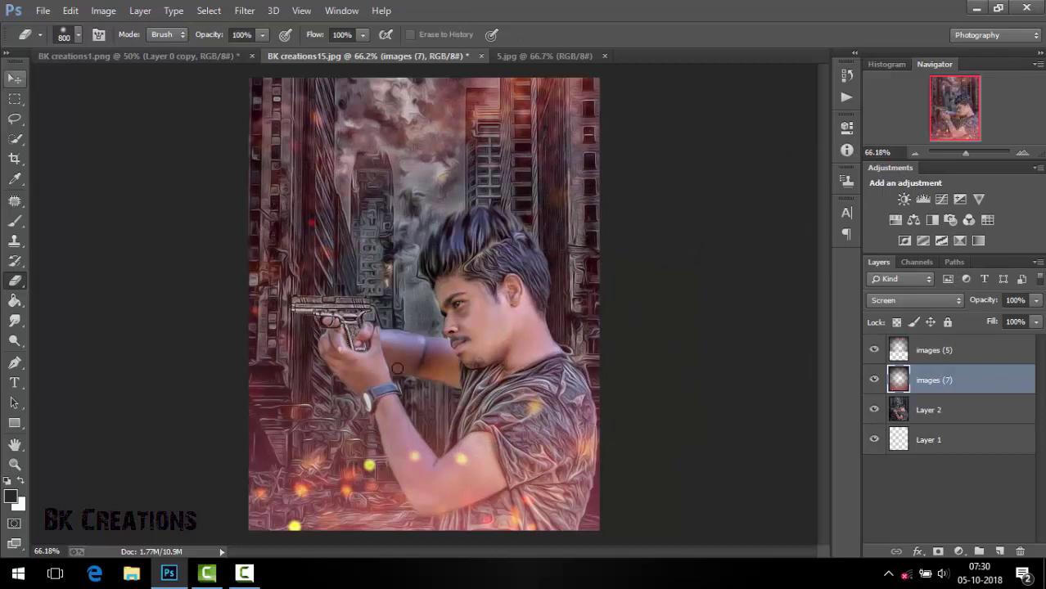
left_click(15, 78)
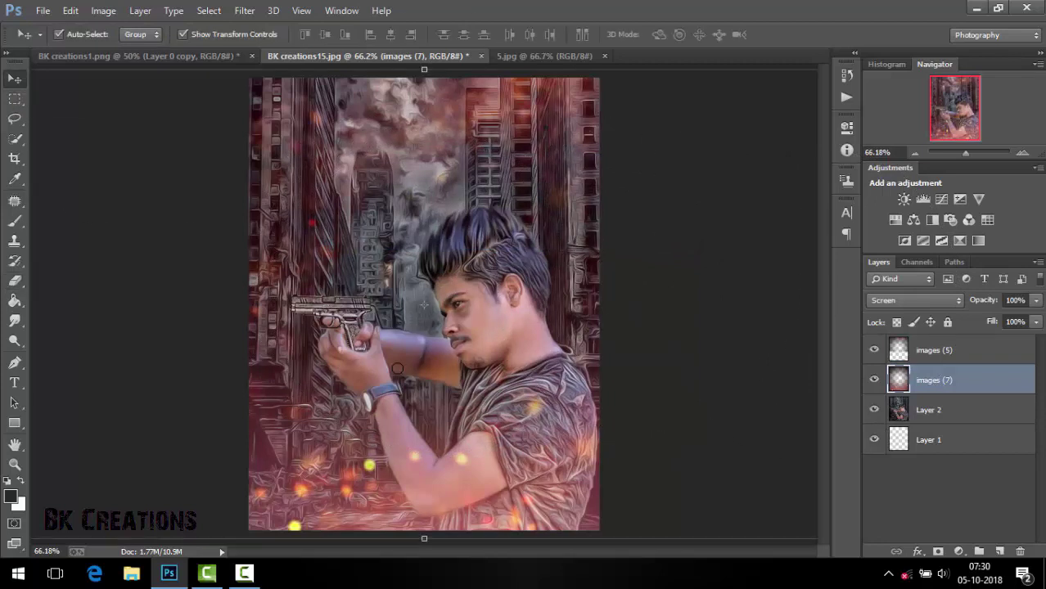
left_click(43, 10)
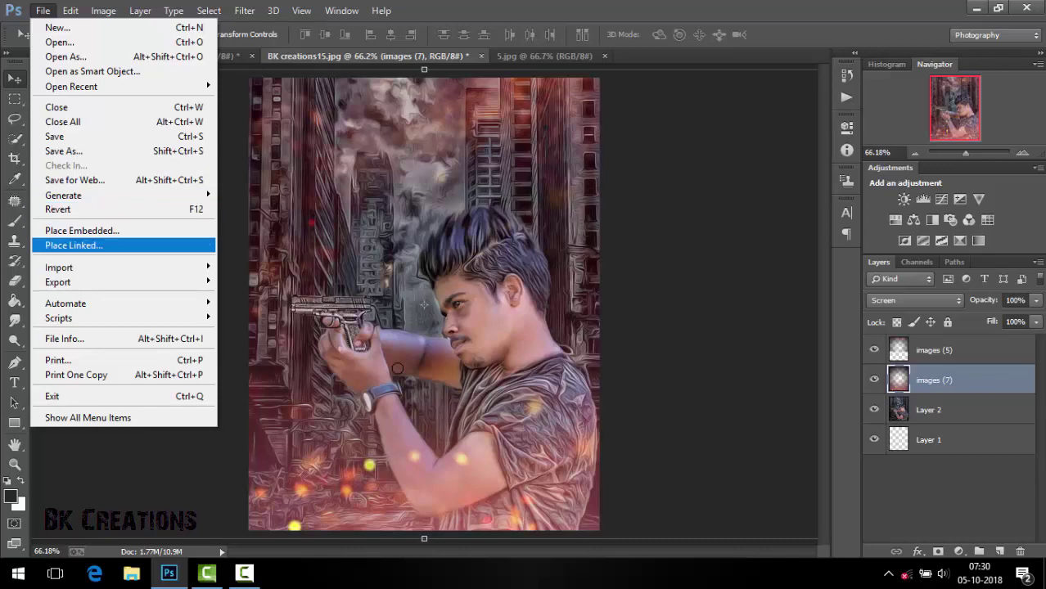
Place the S.R (24) bullet image from the wapans folder as a linked layer
left_click(73, 245)
left_click(74, 292)
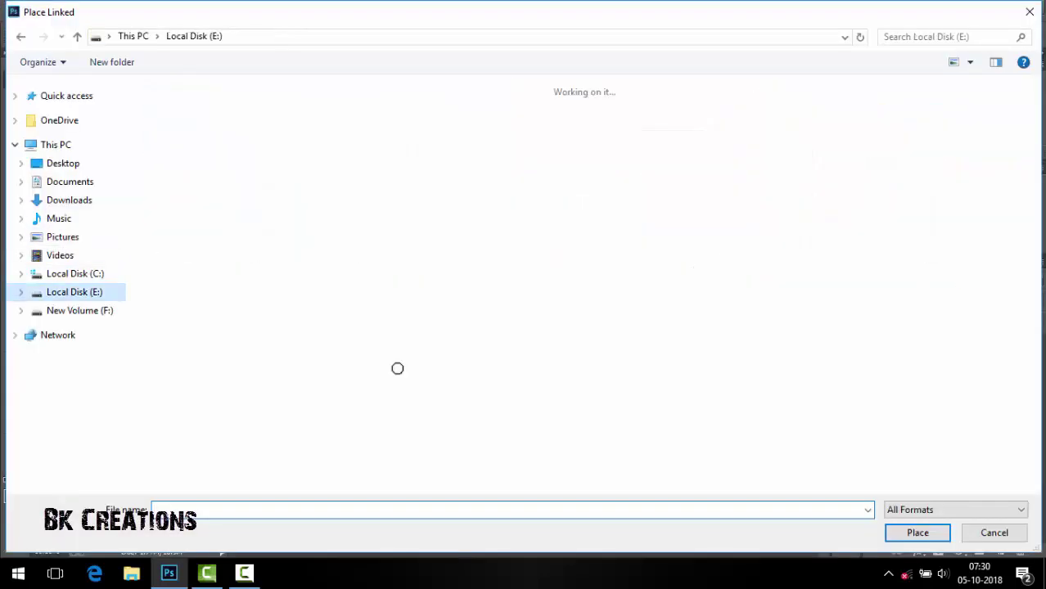
key("Left")
key("Return")
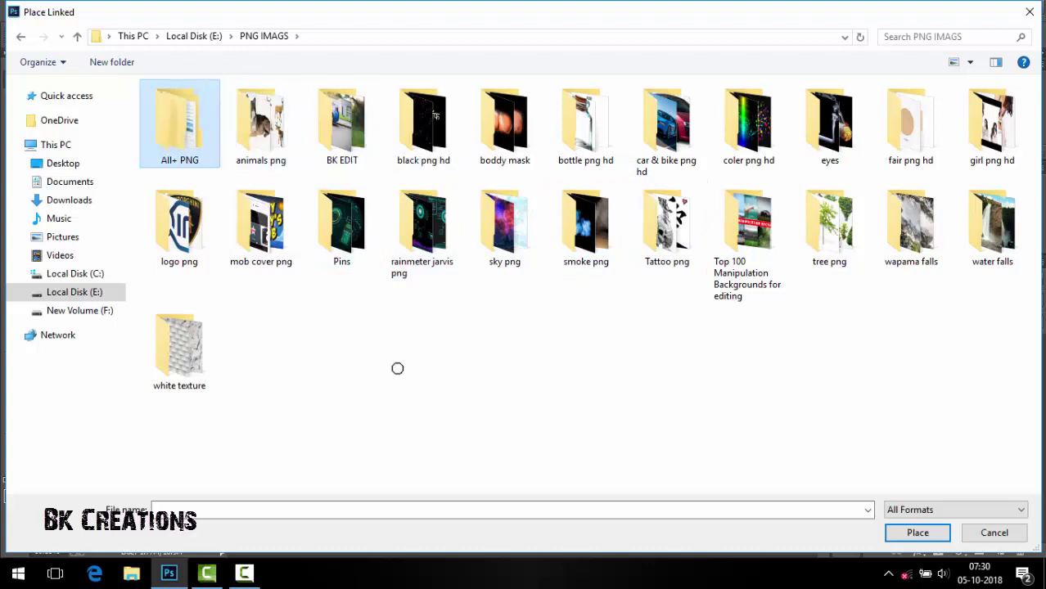
key("Return")
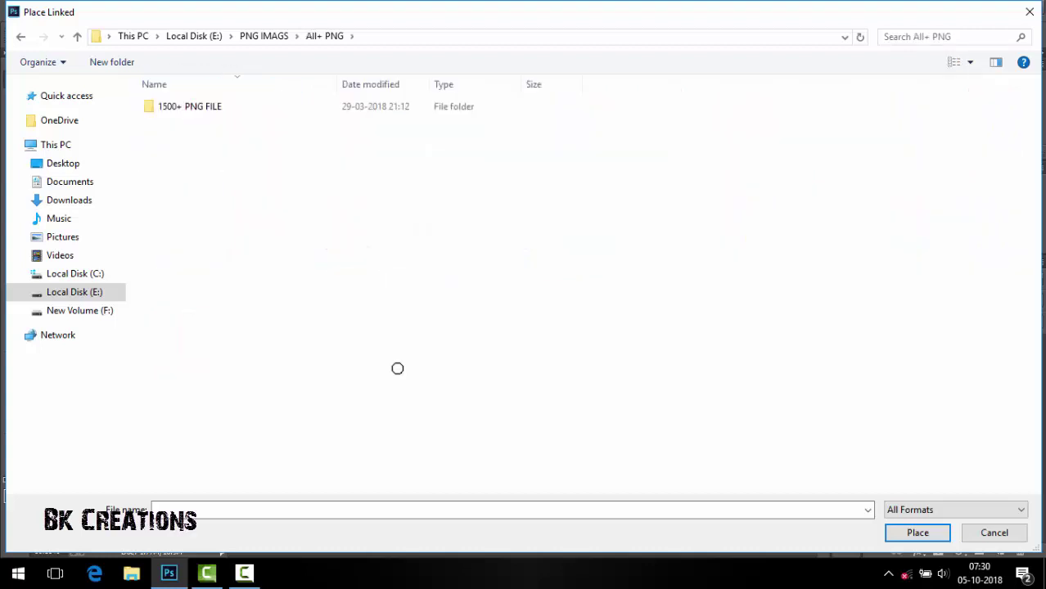
key("Return")
key("Right")
key("Right")
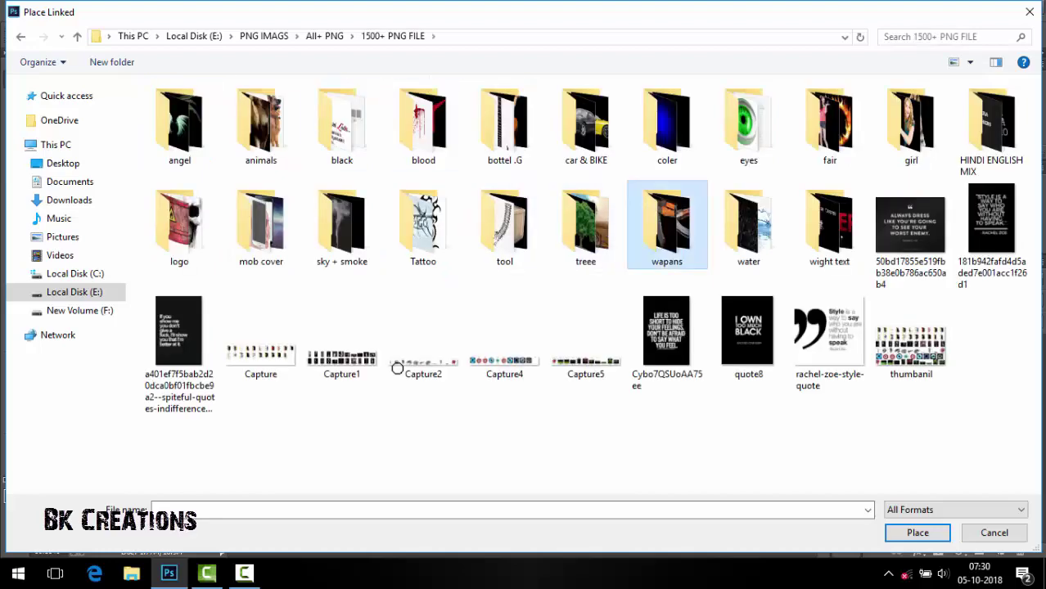
key("Return")
key("Down")
key("Return")
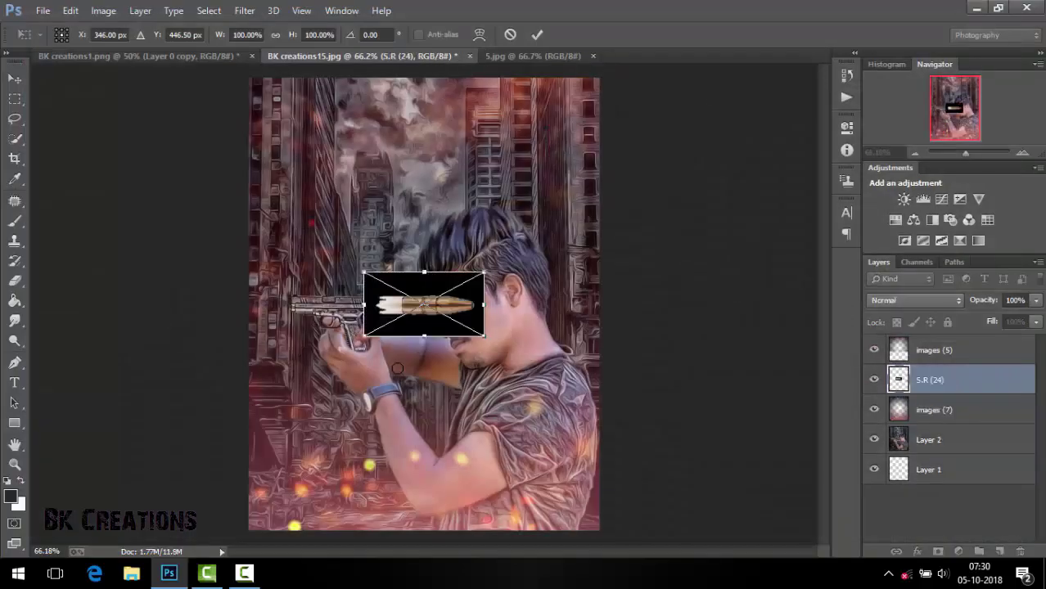
key("Return")
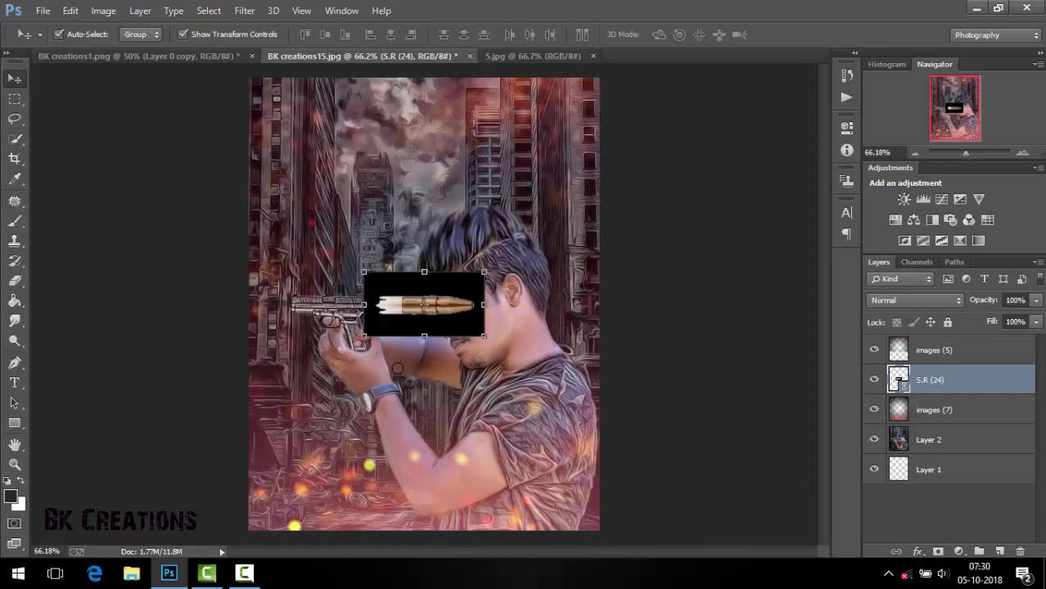
At 200% zoom, Magic Eraser the bullet's black background, rasterizing the layer
key("ctrl+plus")
key("ctrl+plus")
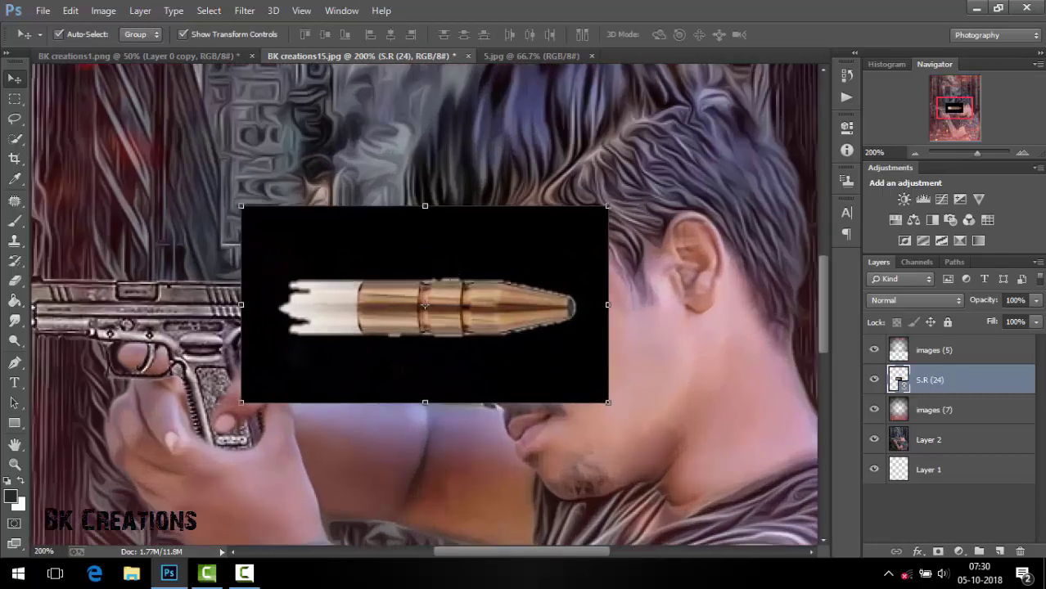
left_click(15, 281)
right_click(15, 280)
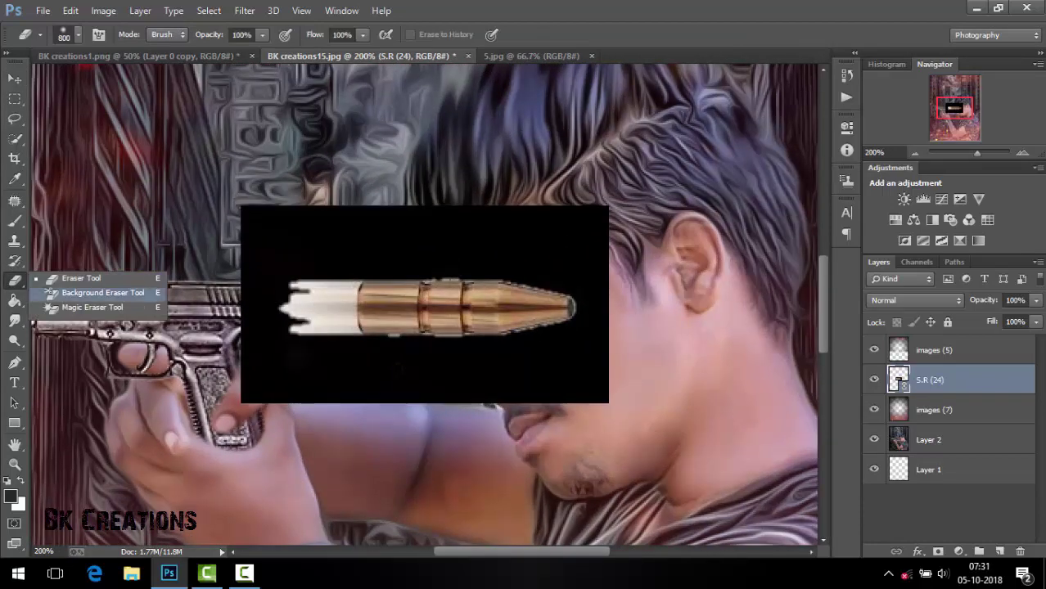
left_click(81, 312)
left_click(397, 368)
key("Return")
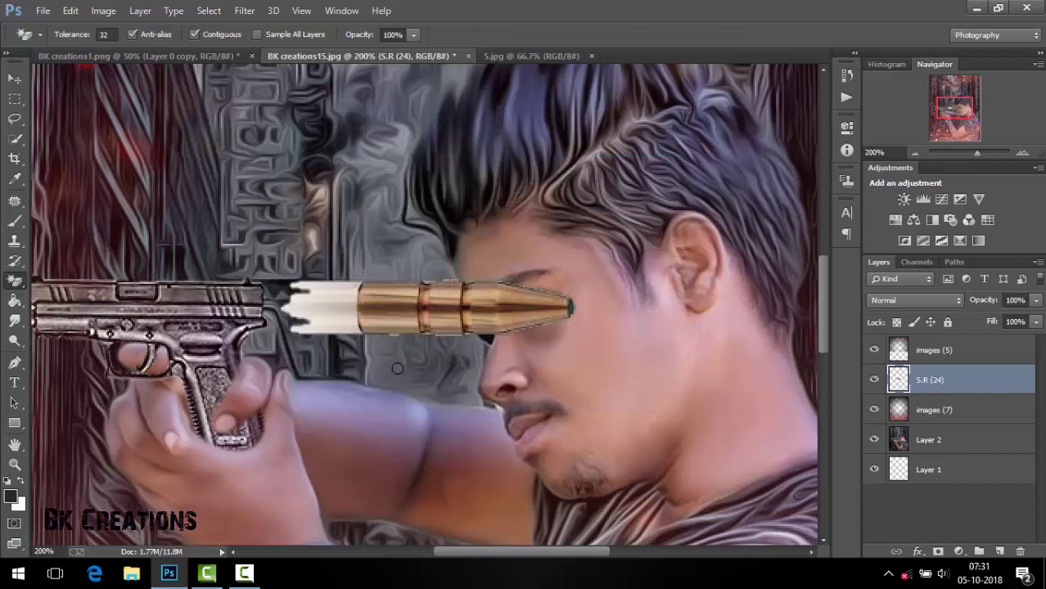
Move the bullet layer left so it sits over the pistol's barrel
key("v")
scroll(396, 368, "right", 5)
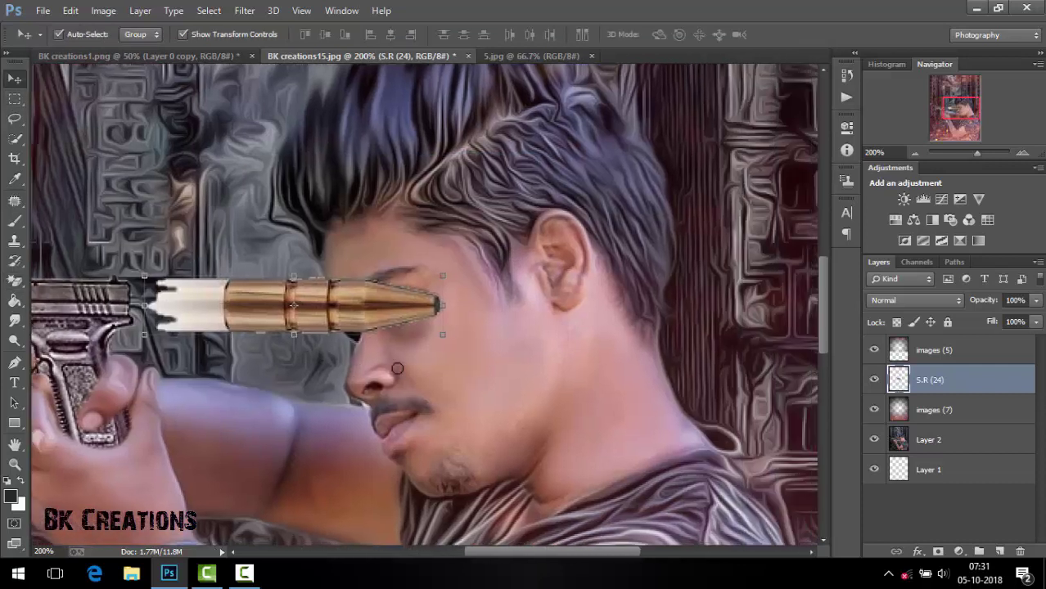
key("ctrl+z")
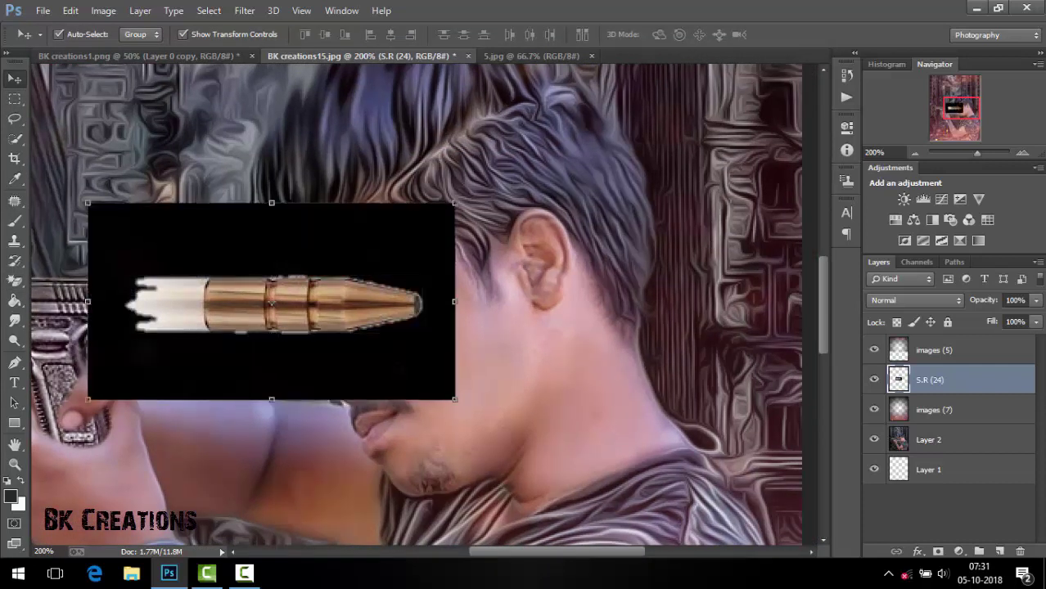
key("ctrl+z")
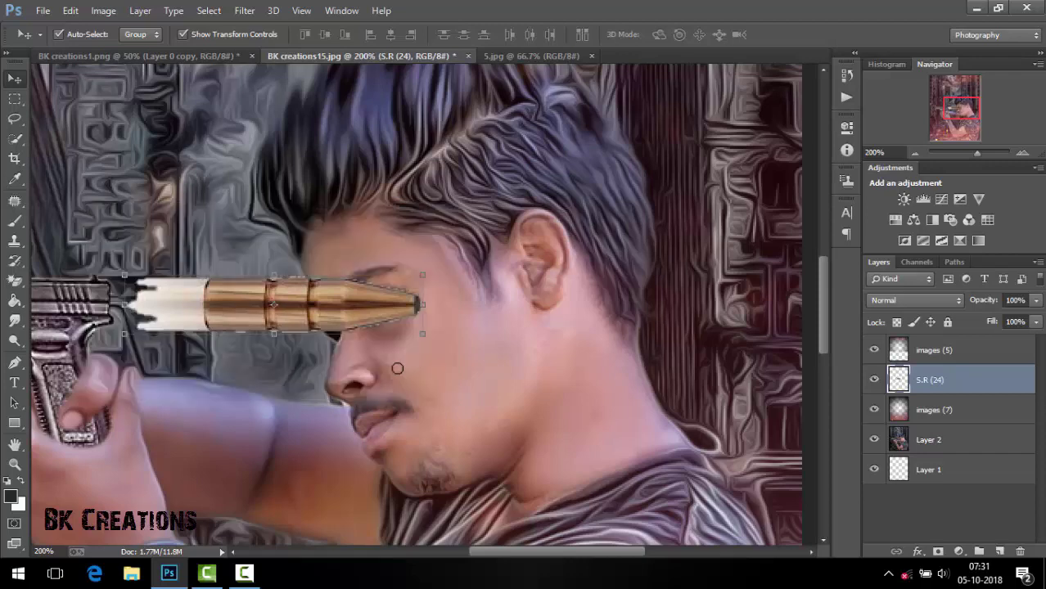
scroll(396, 368, "left", 8)
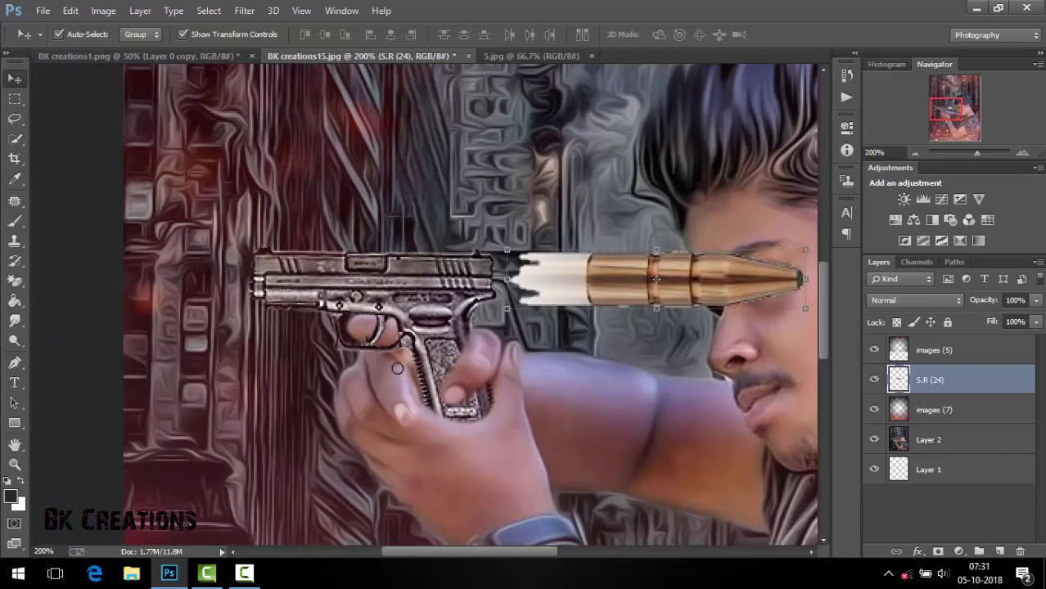
mouse_move(672, 264)
left_mouse_down()
mouse_move(573, 270)
mouse_move(401, 246)
left_mouse_up()
Scale the bullet down, flip it horizontally and position it at the gun's muzzle
key("ctrl+t")
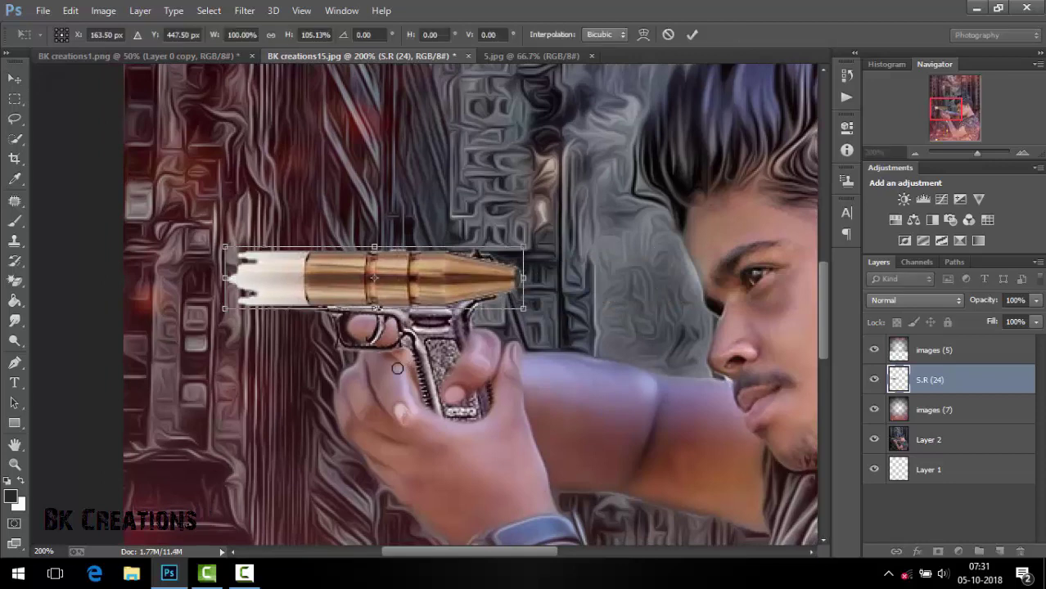
left_click_drag(523, 246, 459, 261)
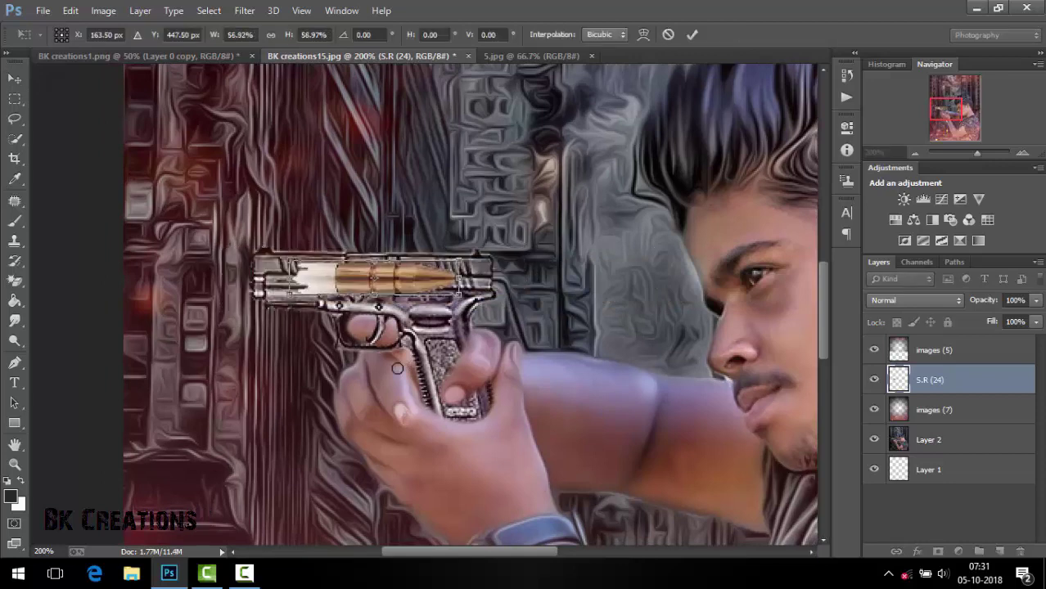
right_click(461, 281)
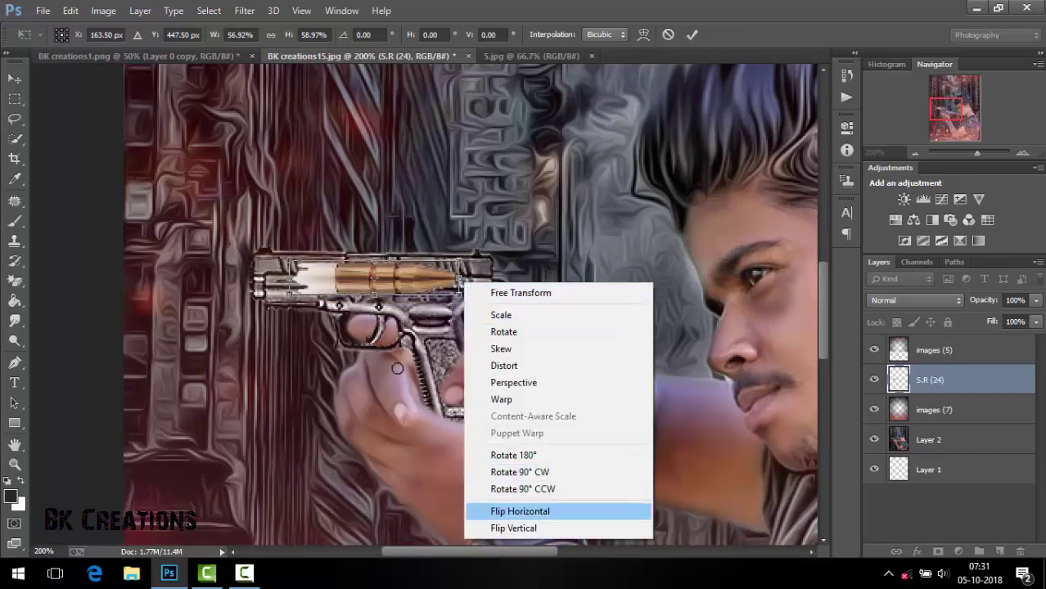
left_click(523, 511)
left_click_drag(376, 278, 236, 275)
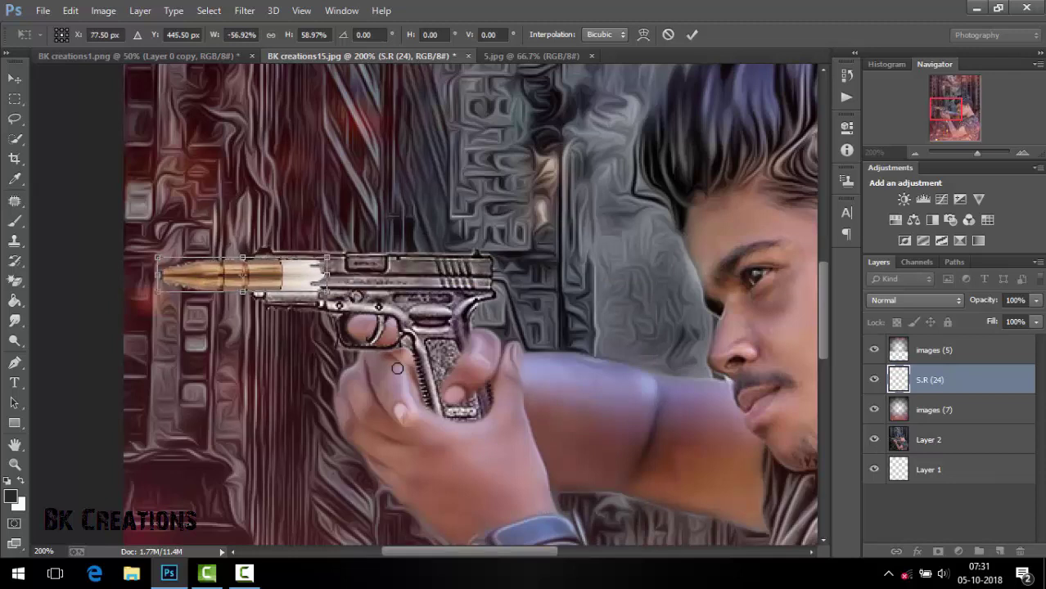
left_click_drag(157, 258, 184, 265)
key("Return")
key("v")
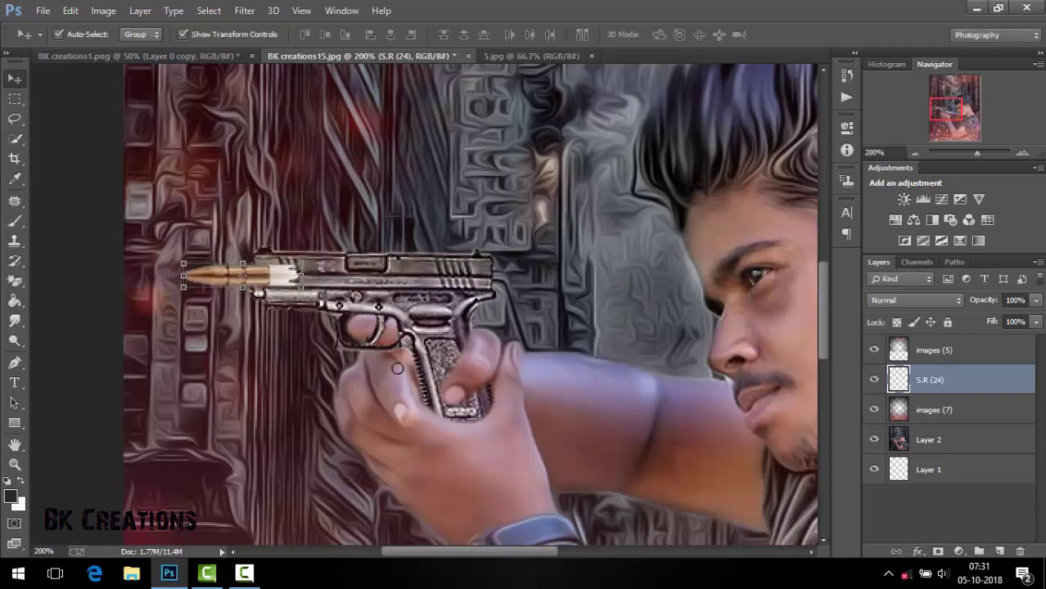
Bring the S.R (24) bullet layer to the top of the stack and nudge it left
left_click(249, 250)
key("alt+bracketleft")
key("alt+bracketright")
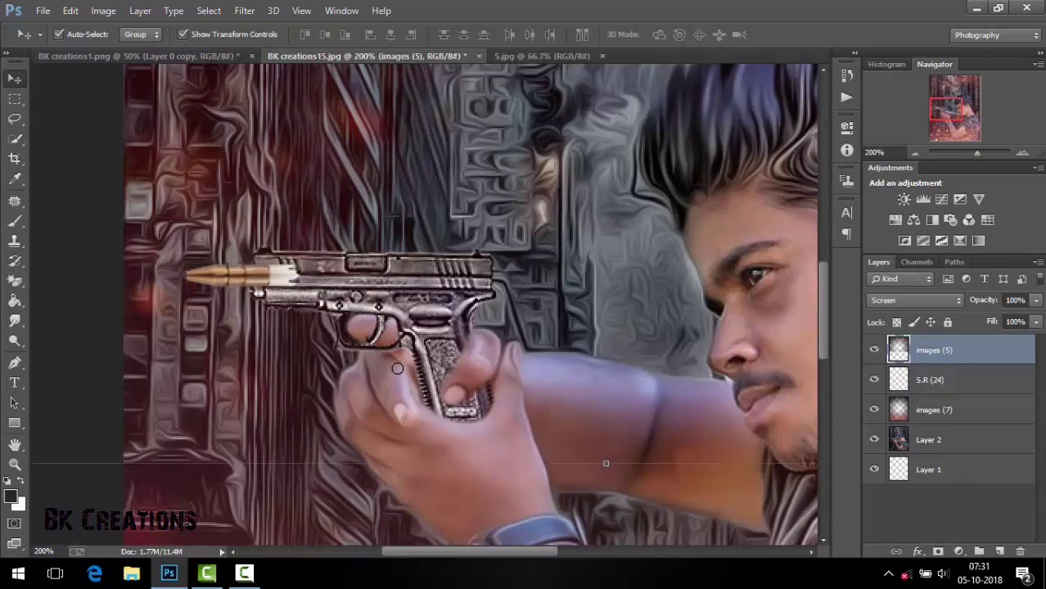
key("alt+bracketleft")
key("alt+bracketright")
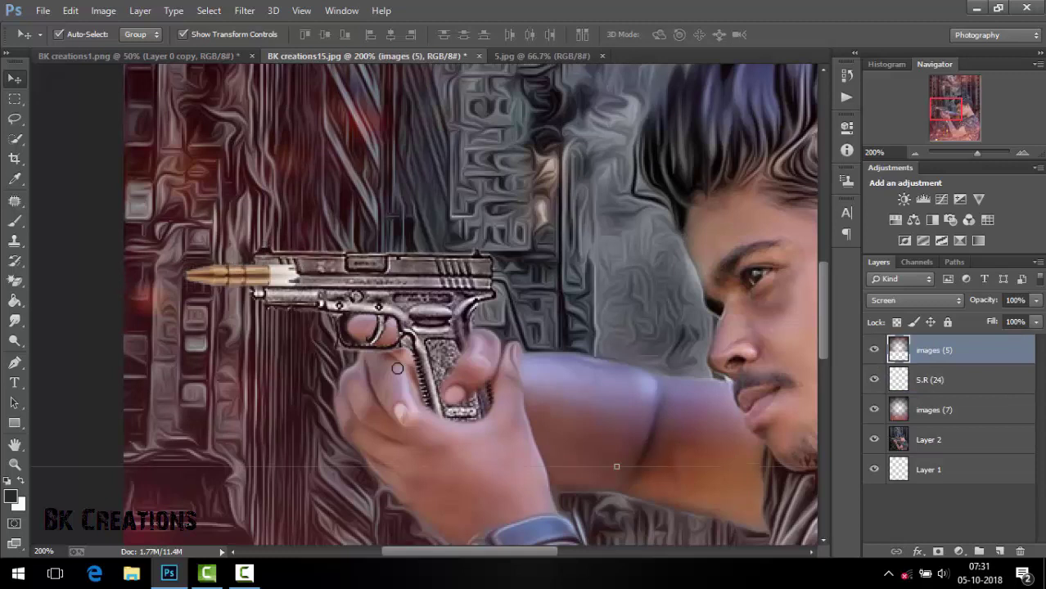
key("alt+bracketleft")
key("alt+bracketright")
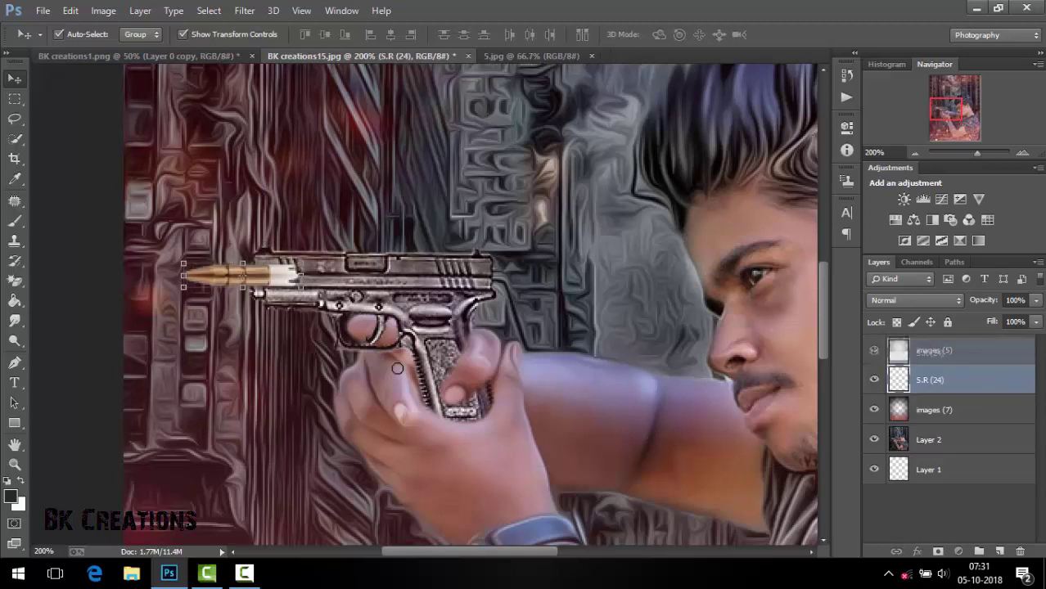
key("alt+bracketleft")
key("ctrl+bracketright")
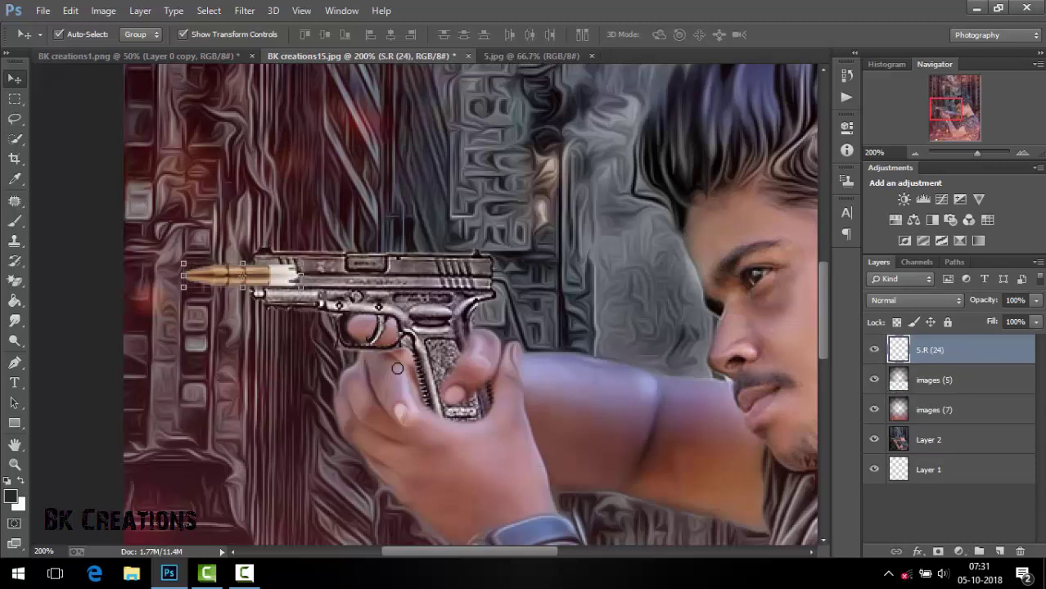
key("Left")
key("Left")
key("Left")
key("Left")
key("Left")
key("Left")
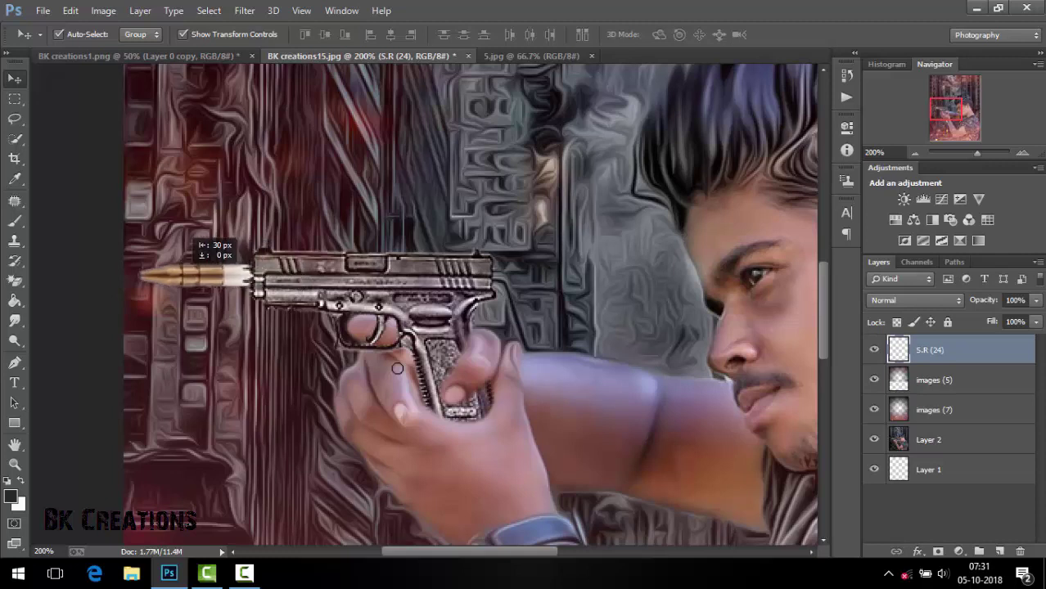
Resize the bullet to about 87% and nudge it slightly left and up
key("ctrl+t")
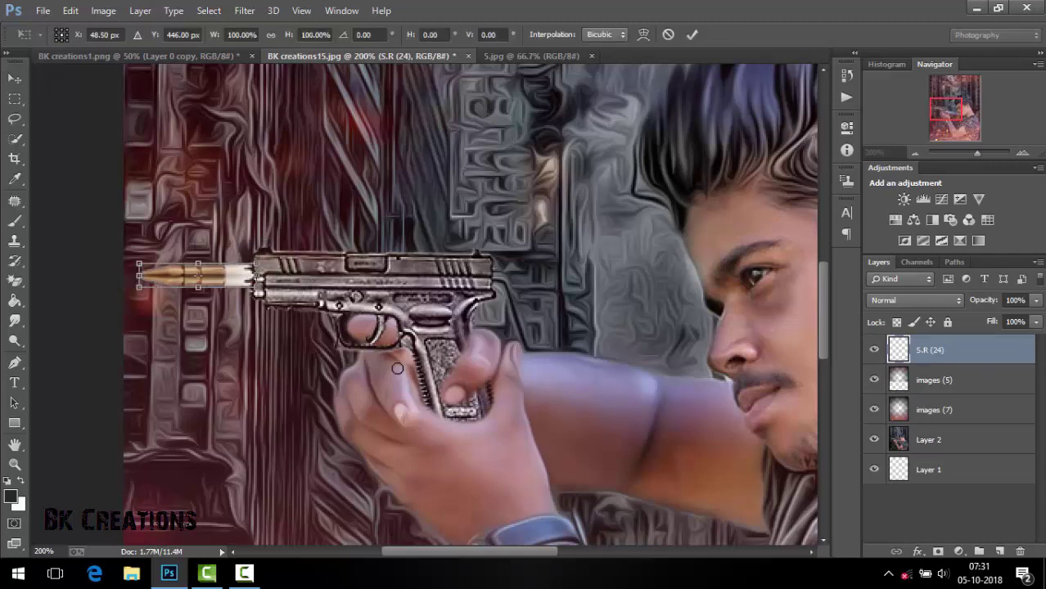
left_click_drag(139, 265, 154, 267)
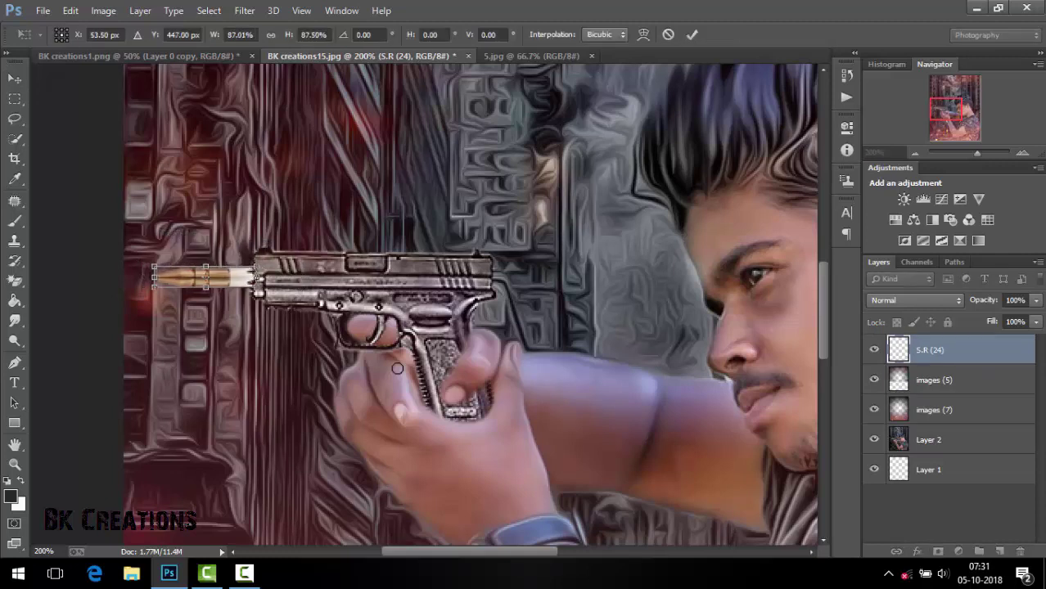
key("Return")
key("Left")
key("Left")
key("Left")
key("Left")
key("Left")
key("Left")
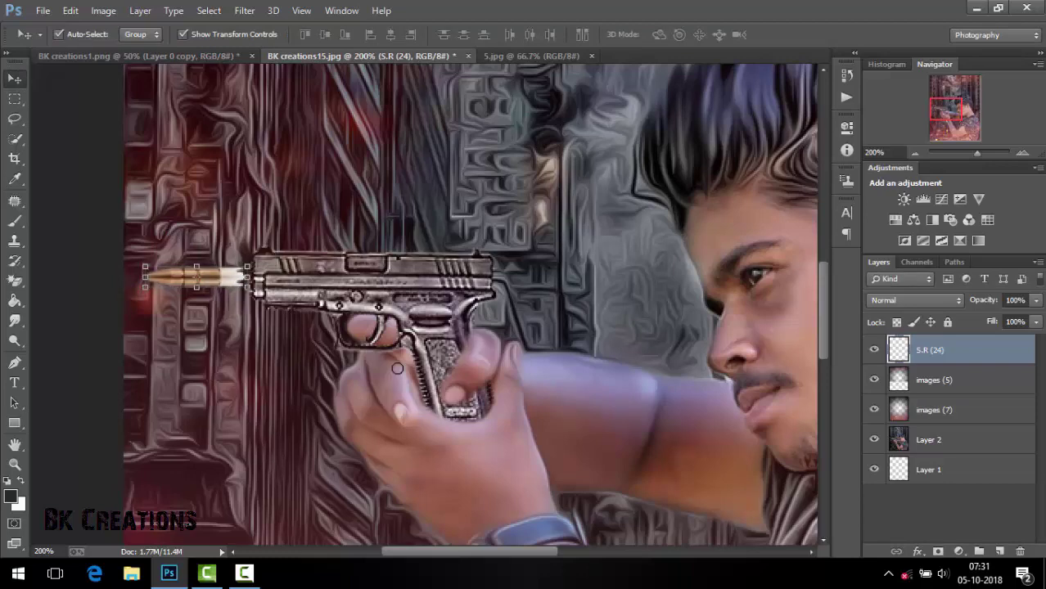
key("Up")
key("Up")
key("Up")
key("Up")
key("Up")
key("Up")
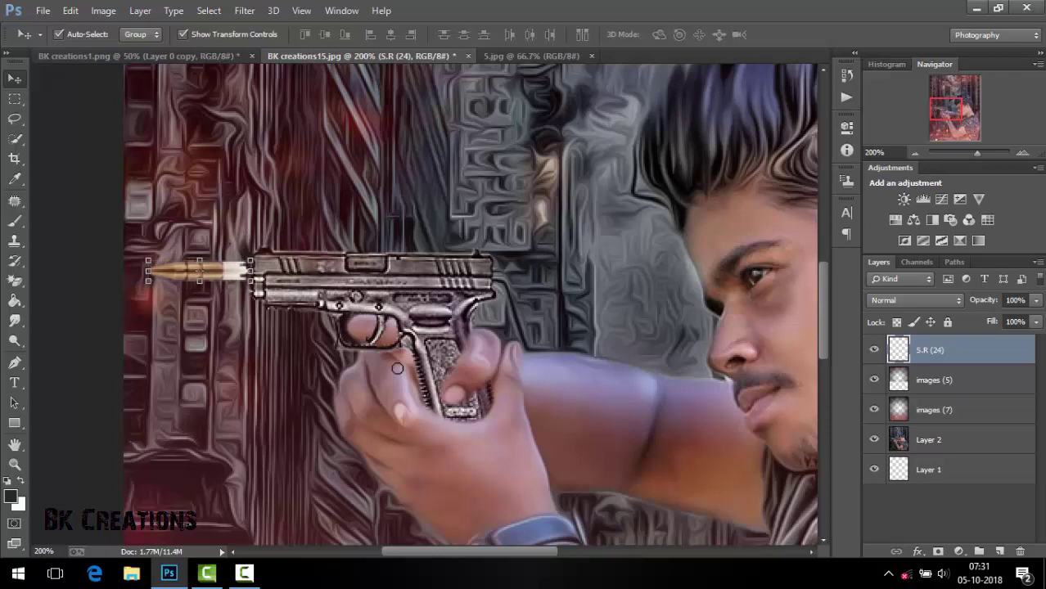
key("alt+bracketleft")
Select the S.R (24) bullet layer at 200% zoom and scale it to about 85%
key("ctrl+0")
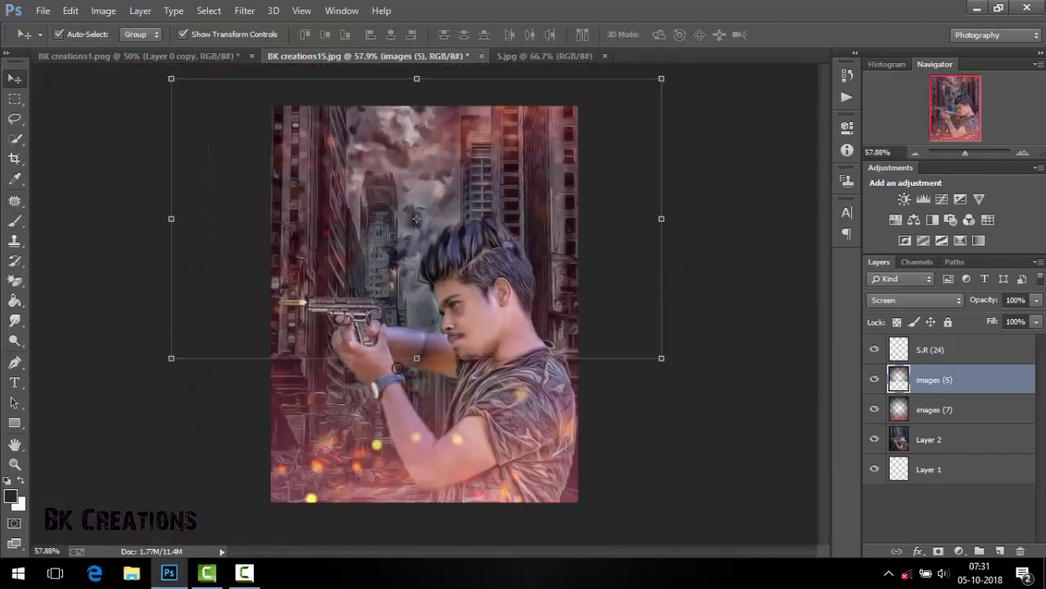
left_click(949, 507)
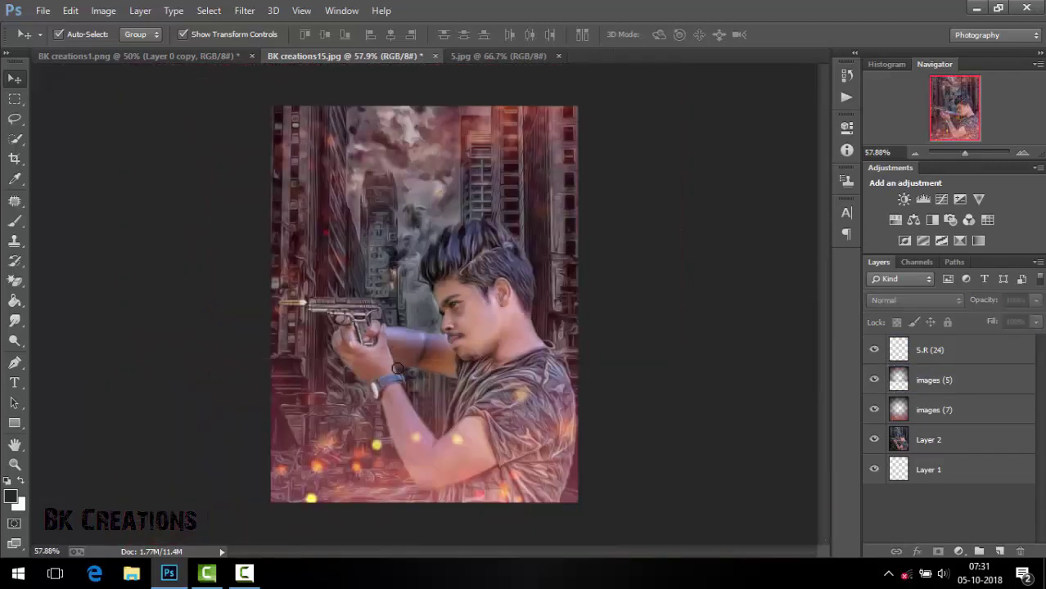
key("alt+bracketleft")
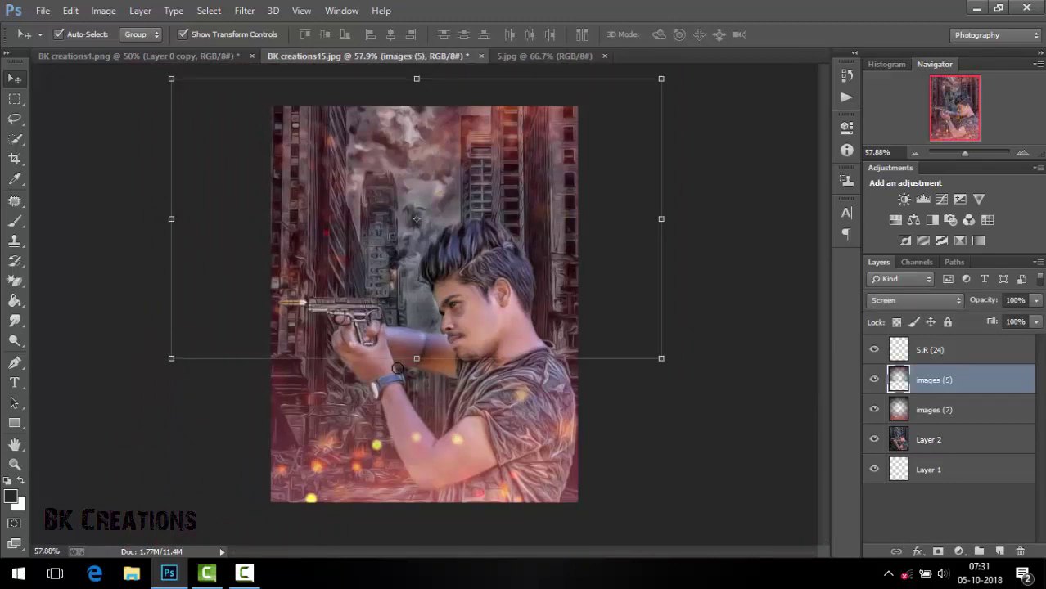
key("ctrl+plus")
key("ctrl+plus")
key("ctrl+plus")
key("ctrl+plus")
scroll(397, 369, "left", 5)
scroll(397, 368, "down", 1)
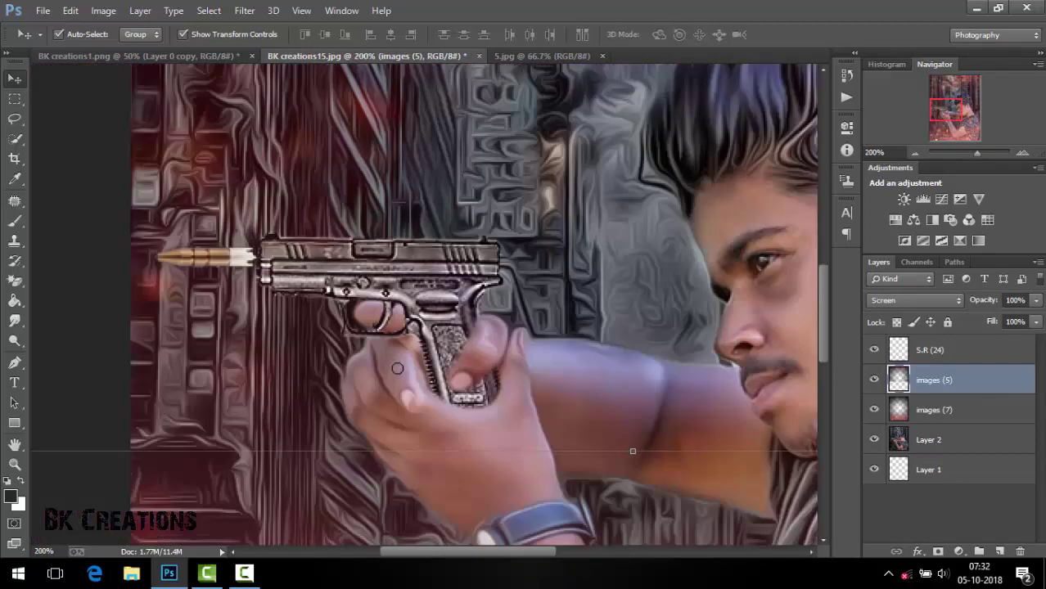
key("alt+bracketright")
key("ctrl+t")
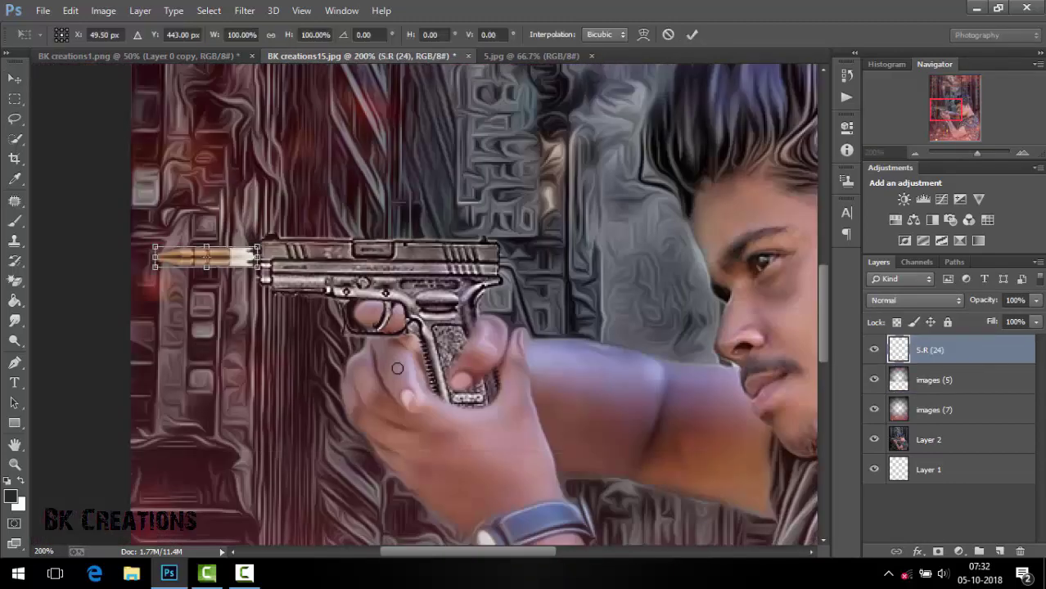
left_click_drag(155, 246, 162, 249)
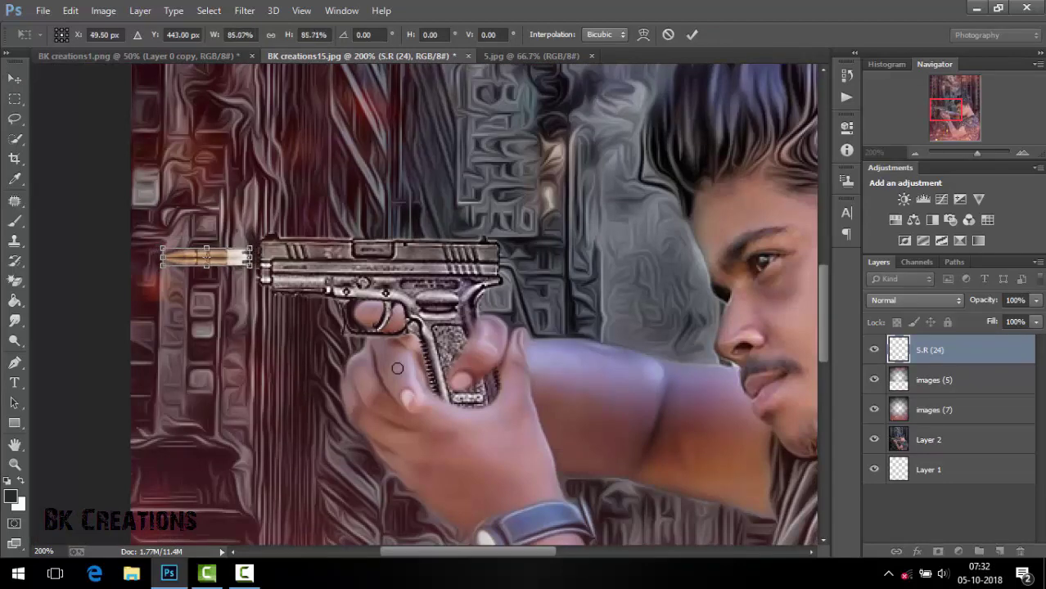
key("Return")
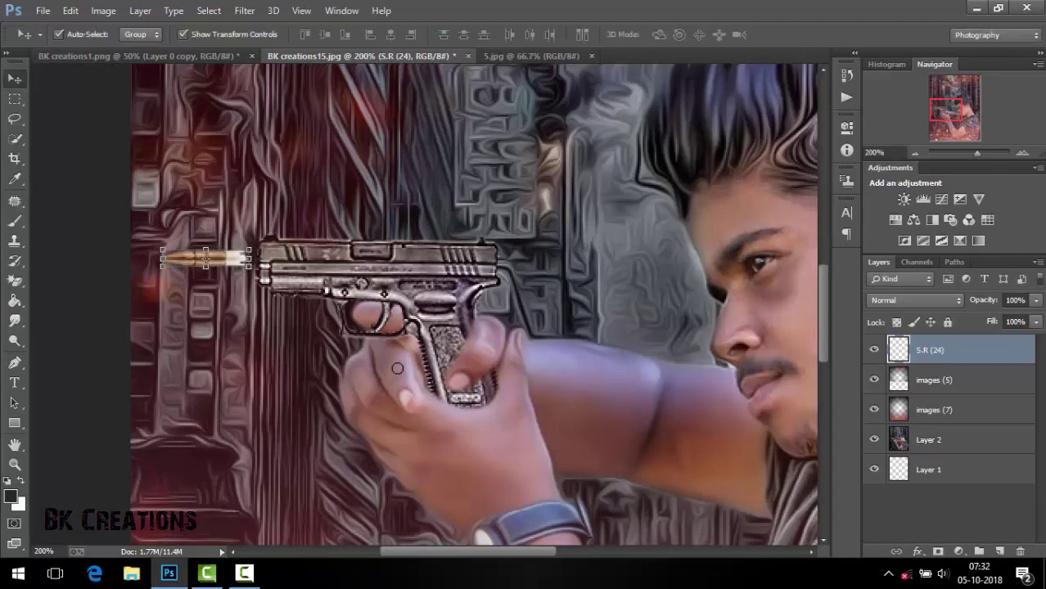
key("ctrl+0")
key("alt+bracketleft")
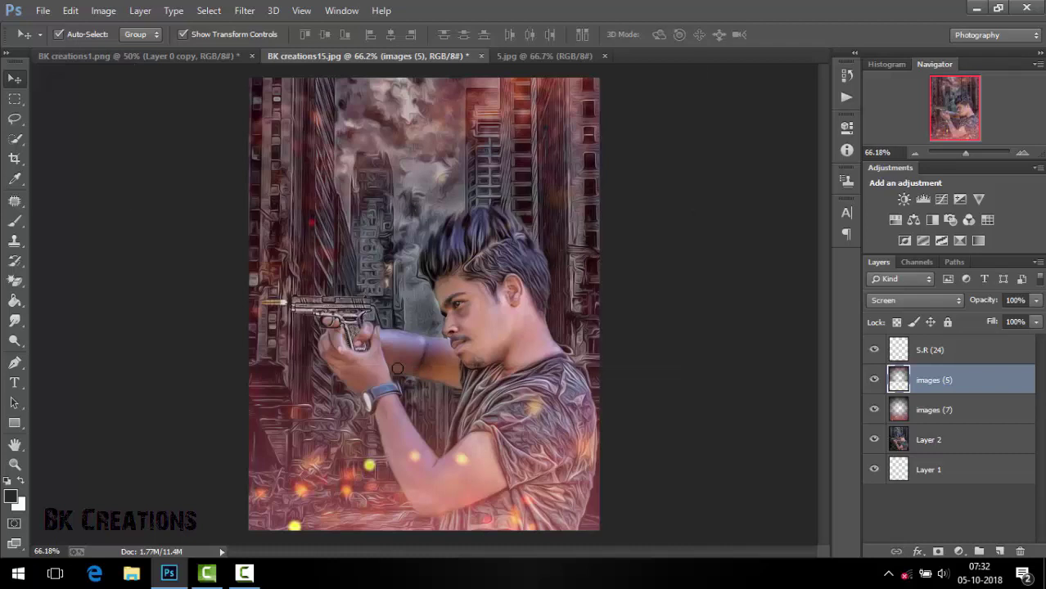
left_click(949, 507)
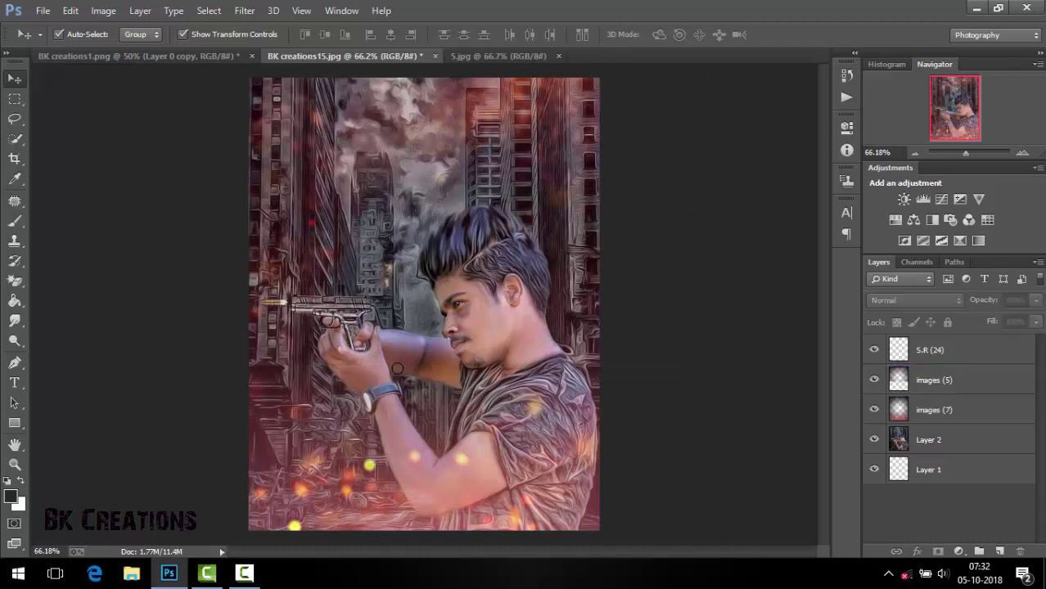
Stamp all visible layers into a new Layer 3 and launch Color Efex Pro 4 on it
key("ctrl+shift+alt+e")
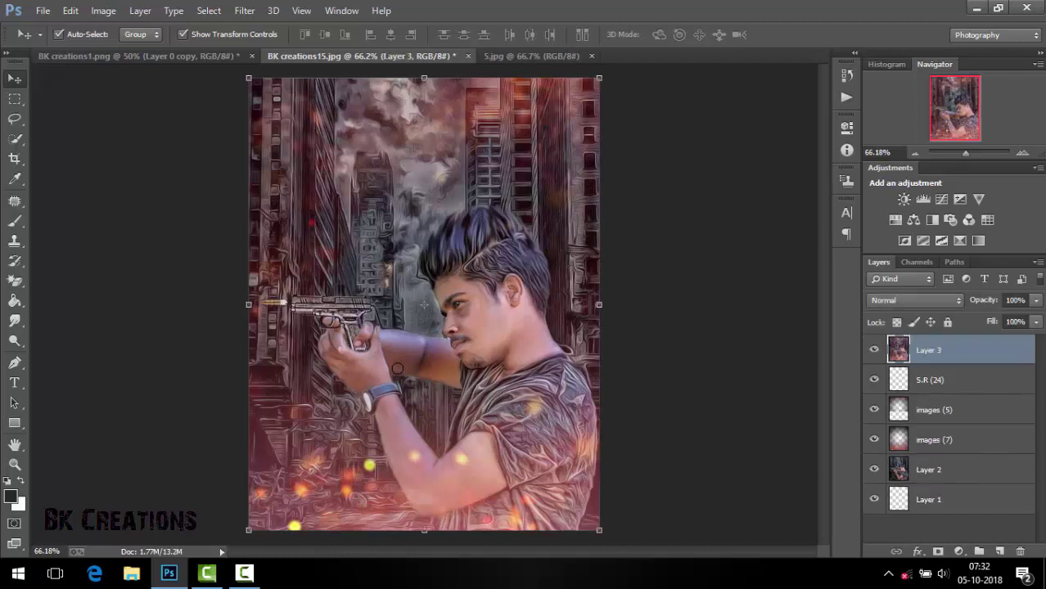
key("alt+t")
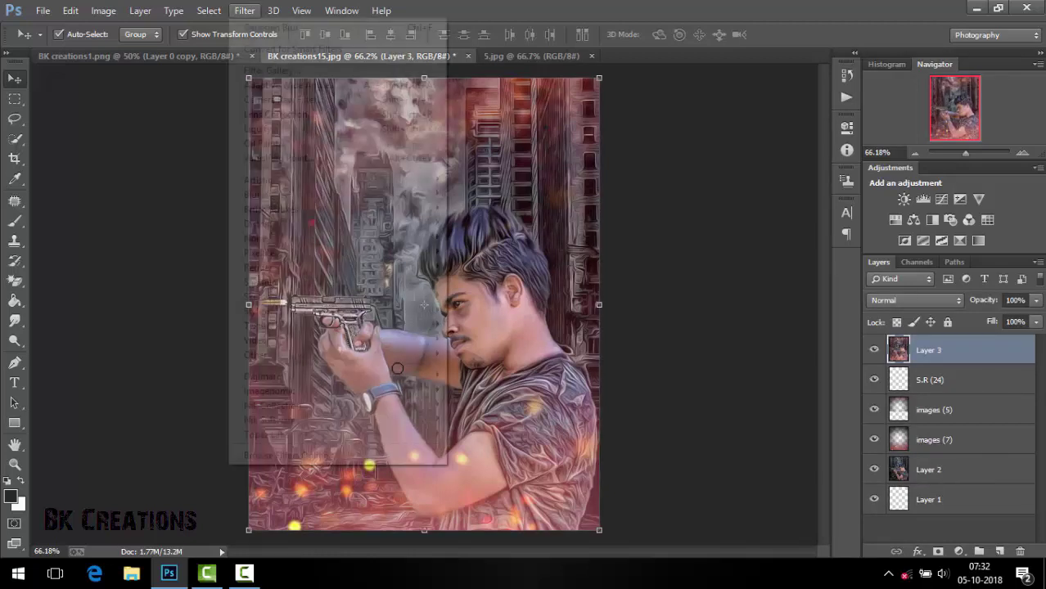
key("Down")
key("Down")
key("Down")
key("Down")
key("Down")
key("Down")
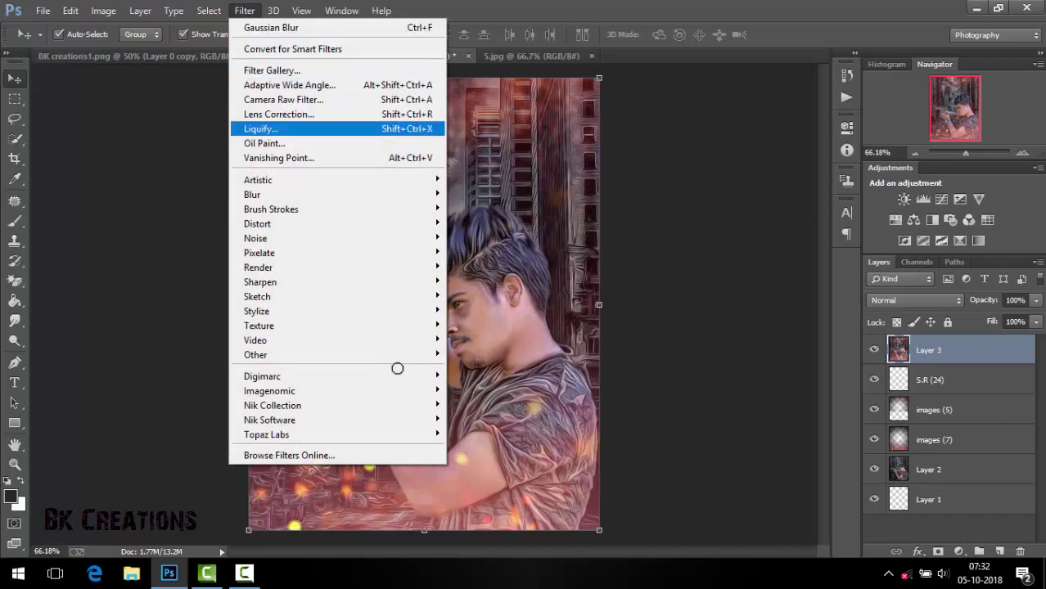
key("Down")
key("Down")
key("Down")
key("Down")
key("Down")
key("Down")
key("Down")
key("Down")
key("Down")
key("Down")
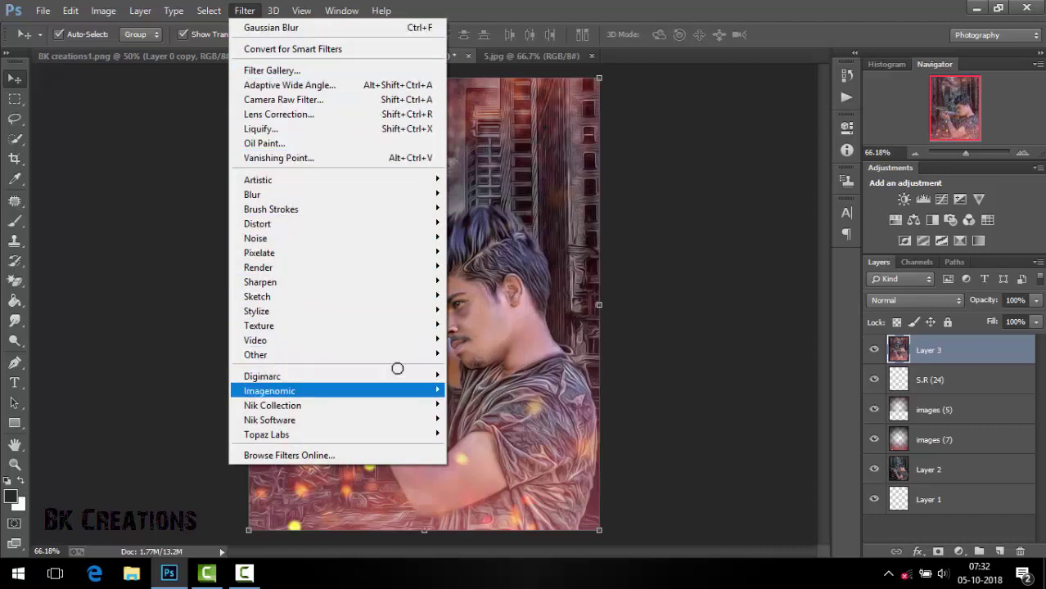
key("Down")
key("Right")
key("Return")
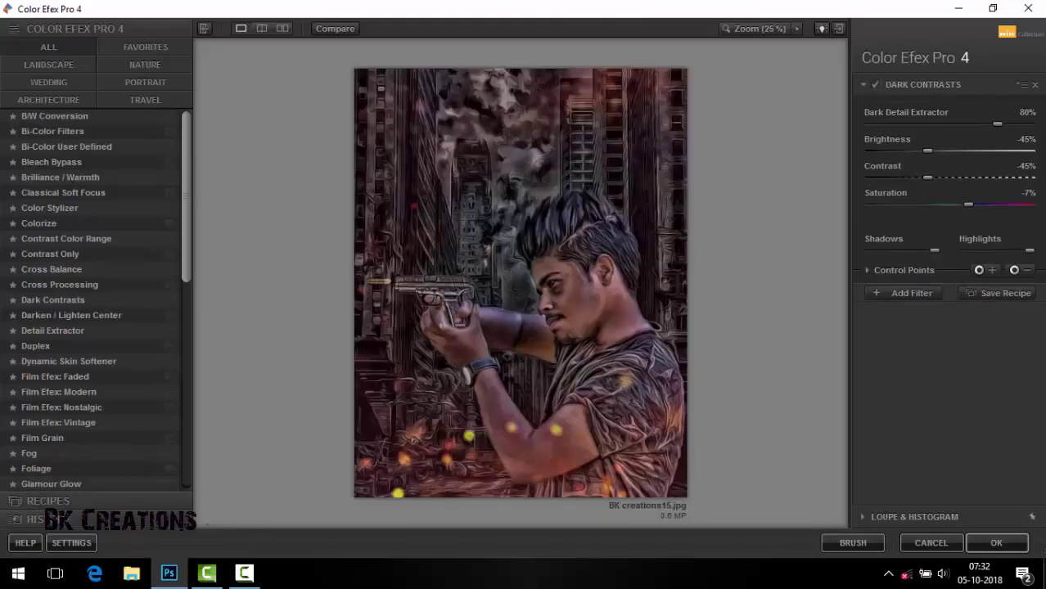
Set Dark Contrasts saturation to 35% and dark detail to 25%, adding face and forearm control points
left_click_drag(968, 204, 1013, 203)
left_click_drag(997, 123, 908, 124)
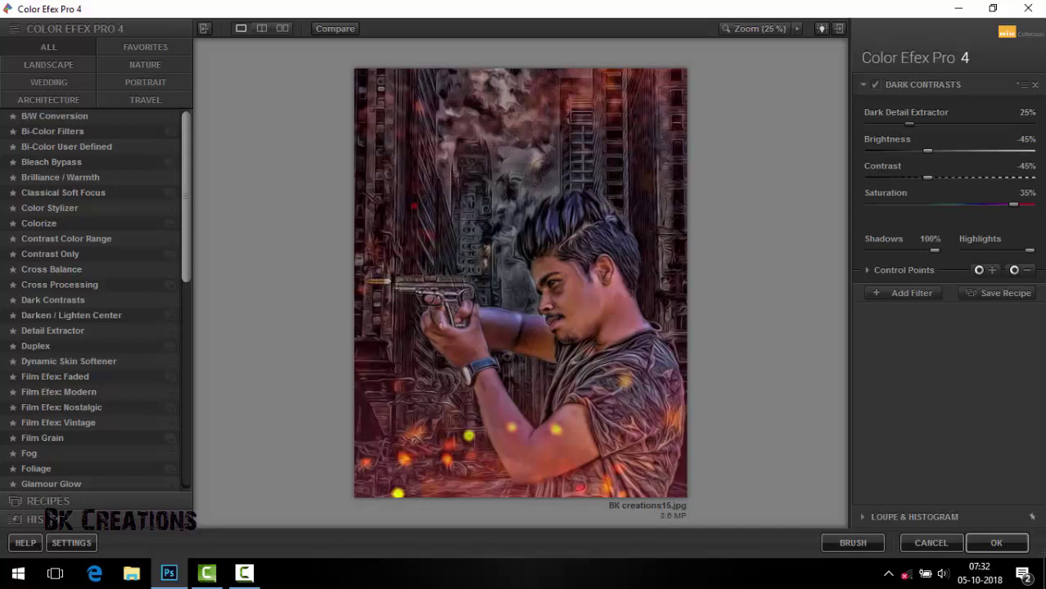
left_click(992, 270)
left_click(589, 296)
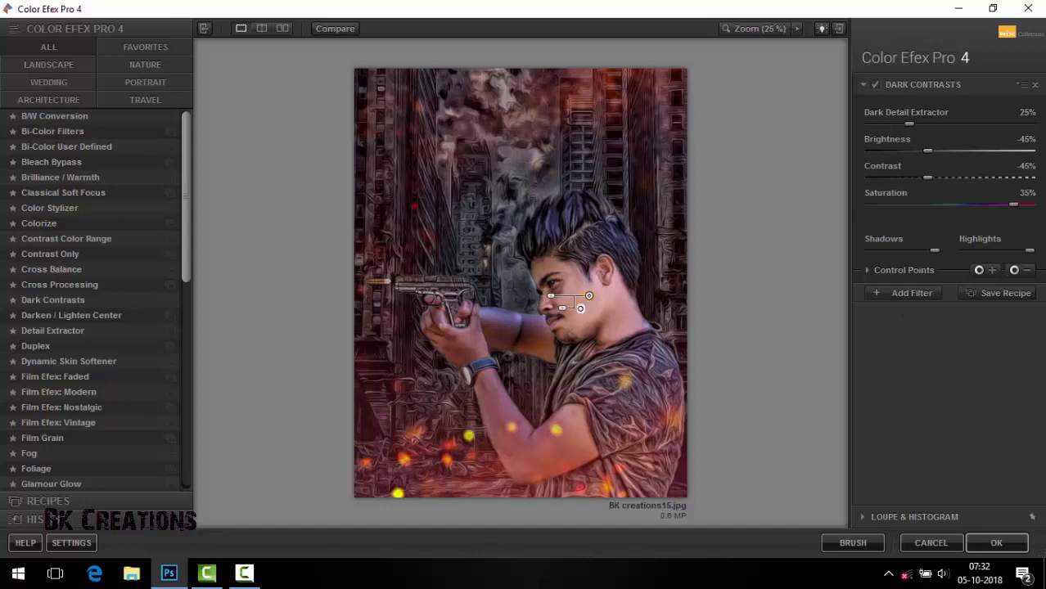
mouse_move(590, 295)
left_mouse_down()
mouse_move(502, 419)
mouse_move(533, 419)
mouse_move(514, 442)
mouse_move(559, 454)
mouse_move(438, 327)
mouse_move(540, 339)
mouse_move(563, 296)
mouse_move(572, 318)
mouse_move(624, 317)
mouse_move(474, 323)
mouse_move(494, 398)
left_mouse_up()
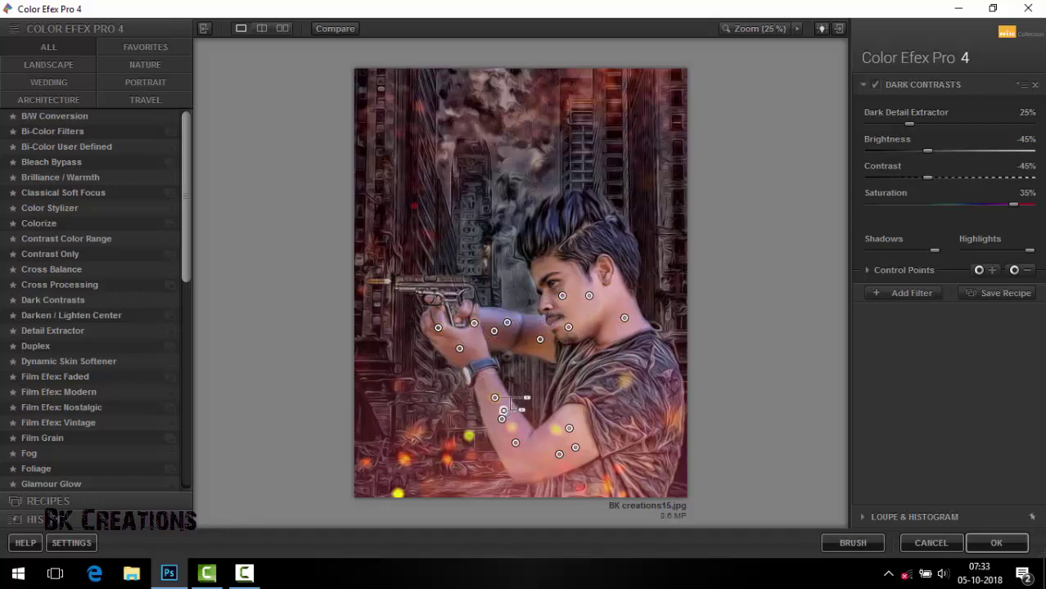
Add a Brilliance / Warmth filter with warmth lowered to cool the image
left_click(905, 293)
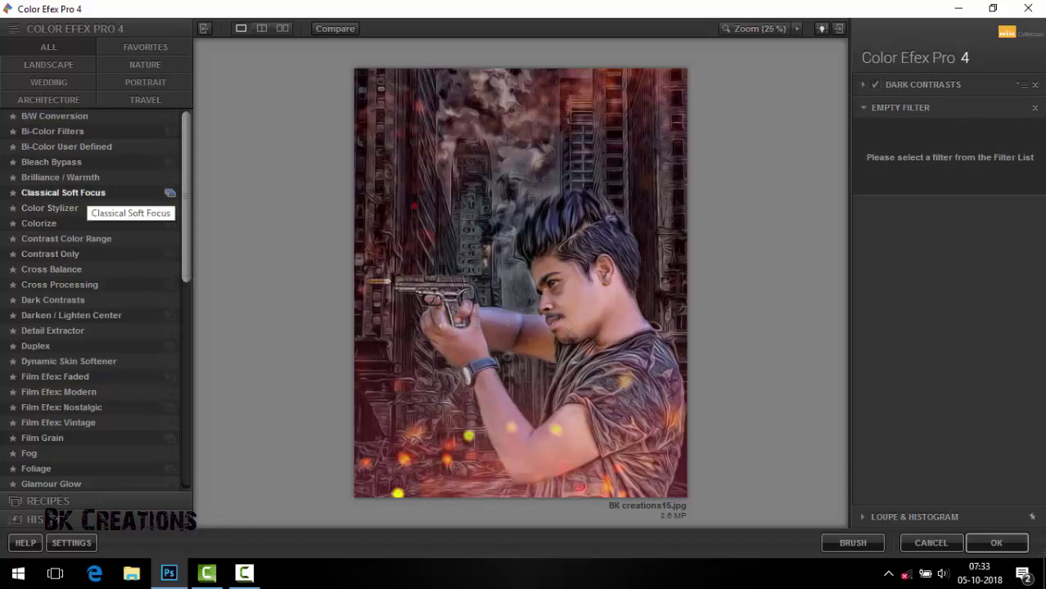
left_click(61, 176)
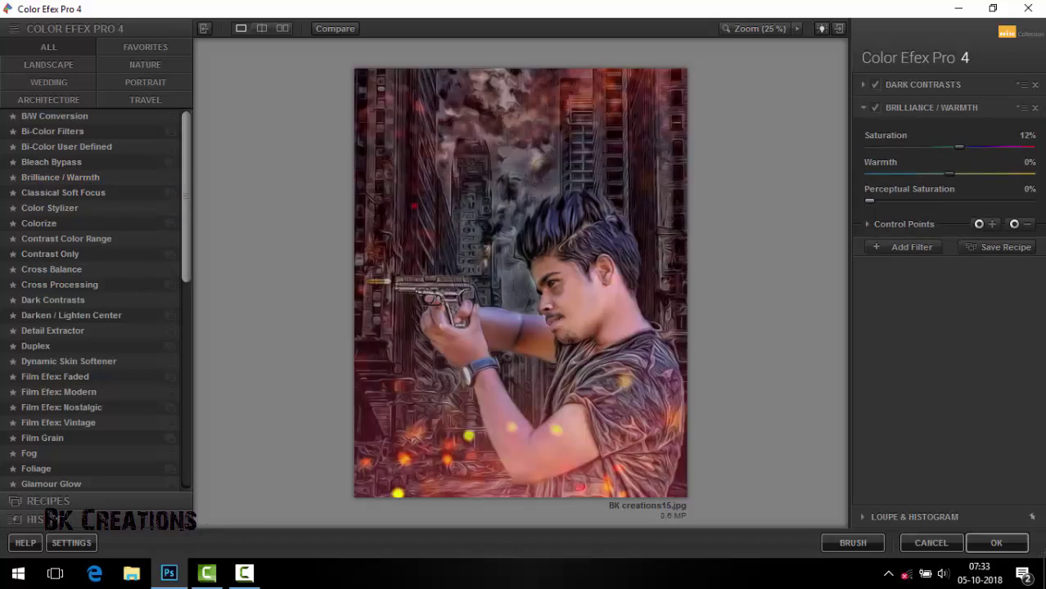
left_click_drag(949, 173, 934, 173)
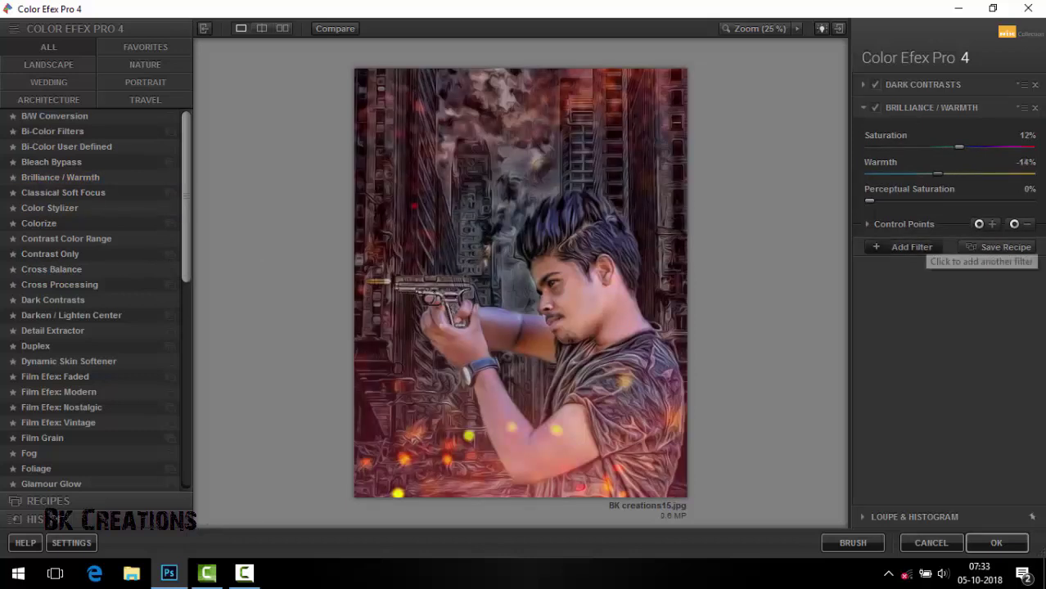
Add a Cross Processing filter using method LB04 at about 11% strength
left_click(908, 246)
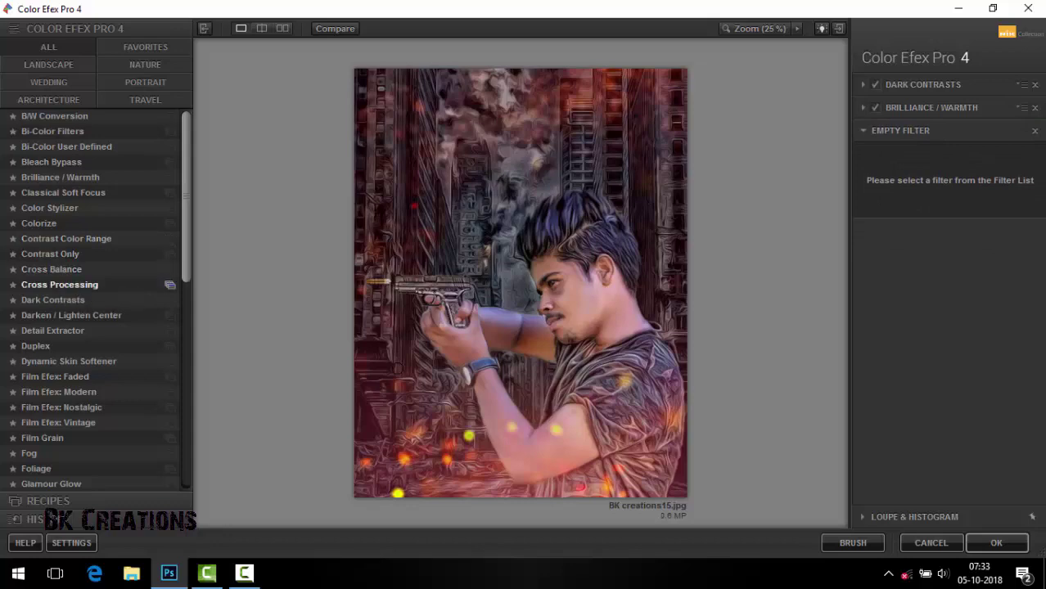
left_click(59, 284)
left_click(1029, 164)
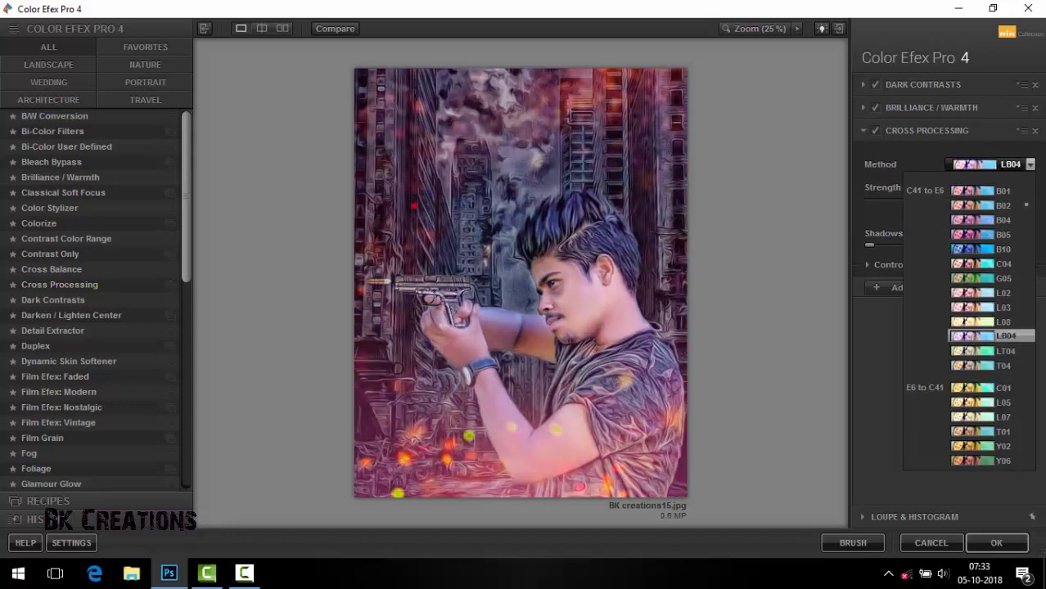
left_click(990, 335)
left_click(906, 287)
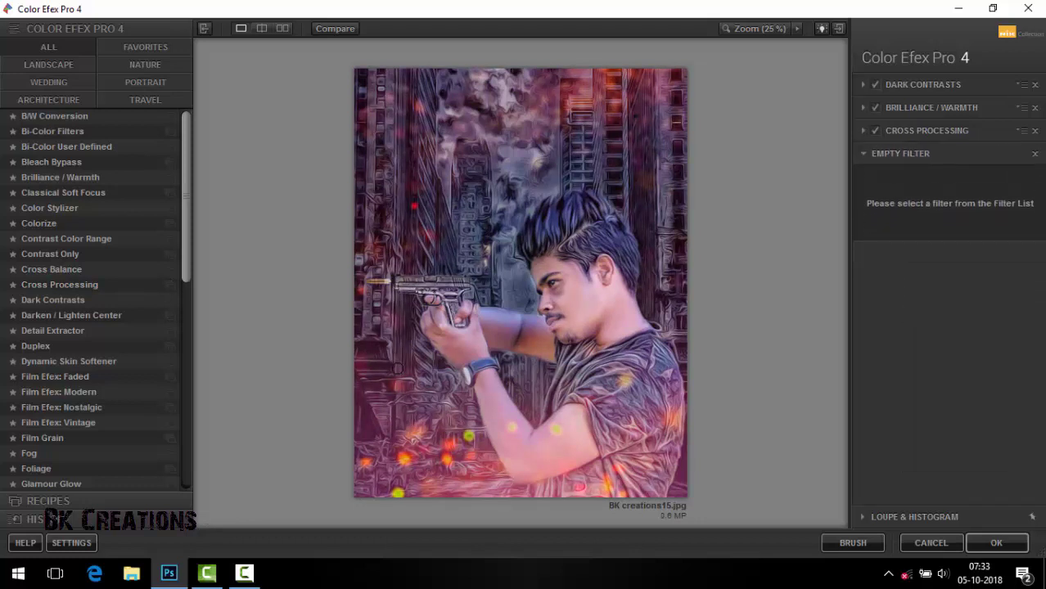
scroll(96, 298, "down", 2)
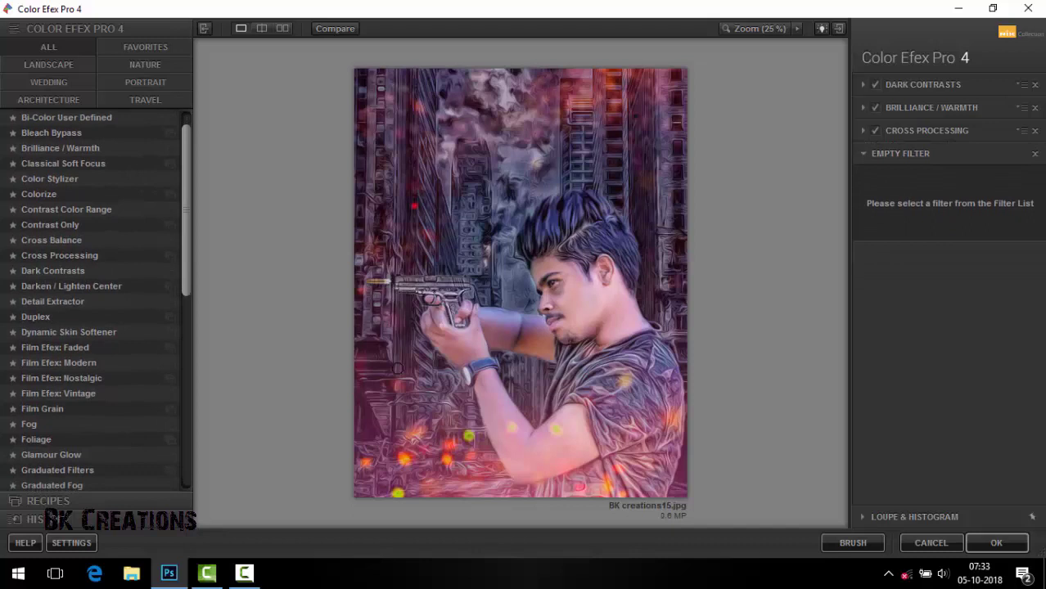
key("ctrl+z")
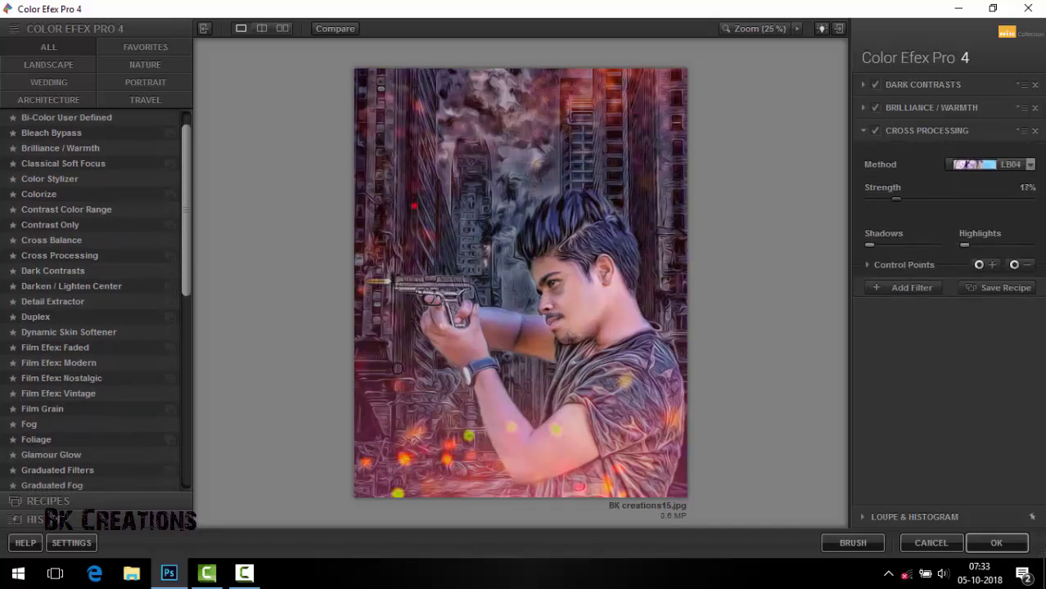
key("ctrl+z")
key("ctrl+y")
Add a Vignette: Blur filter, trying shapes 2 and 3 before keeping shape 1
scroll(90, 328, "down", 10)
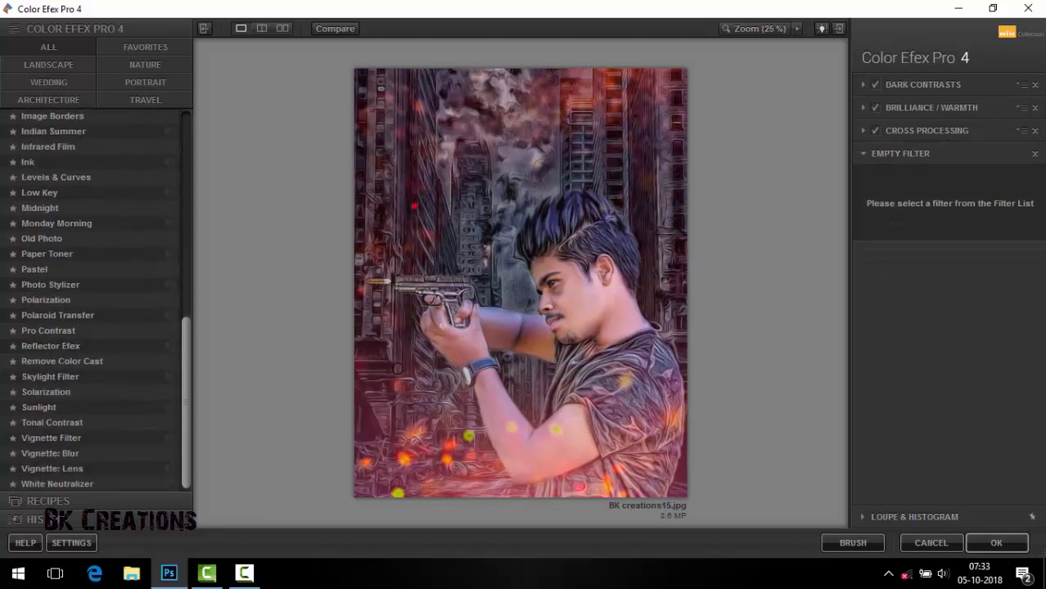
left_click(51, 468)
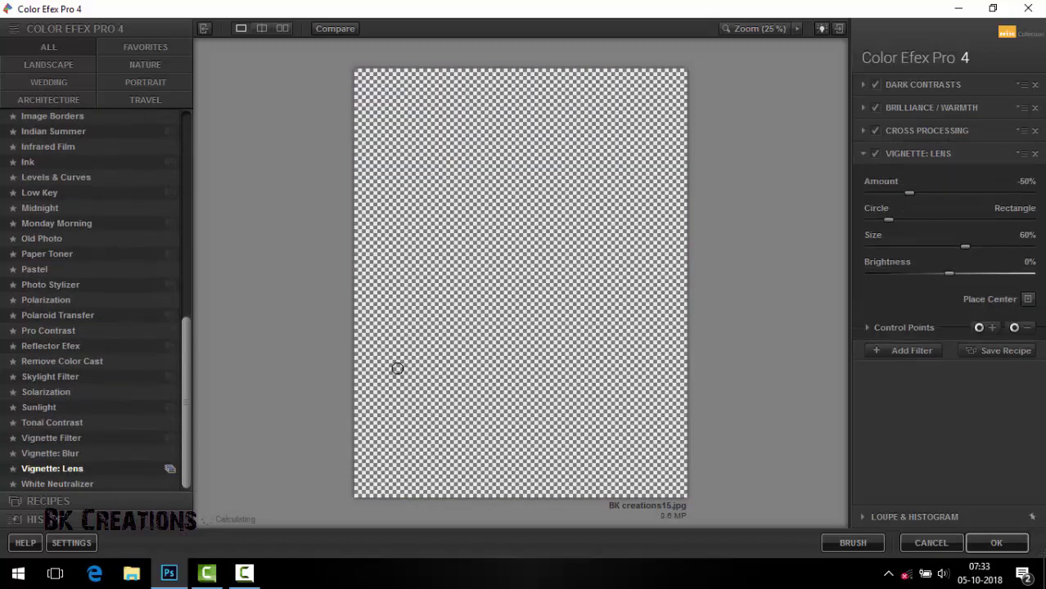
left_click(49, 454)
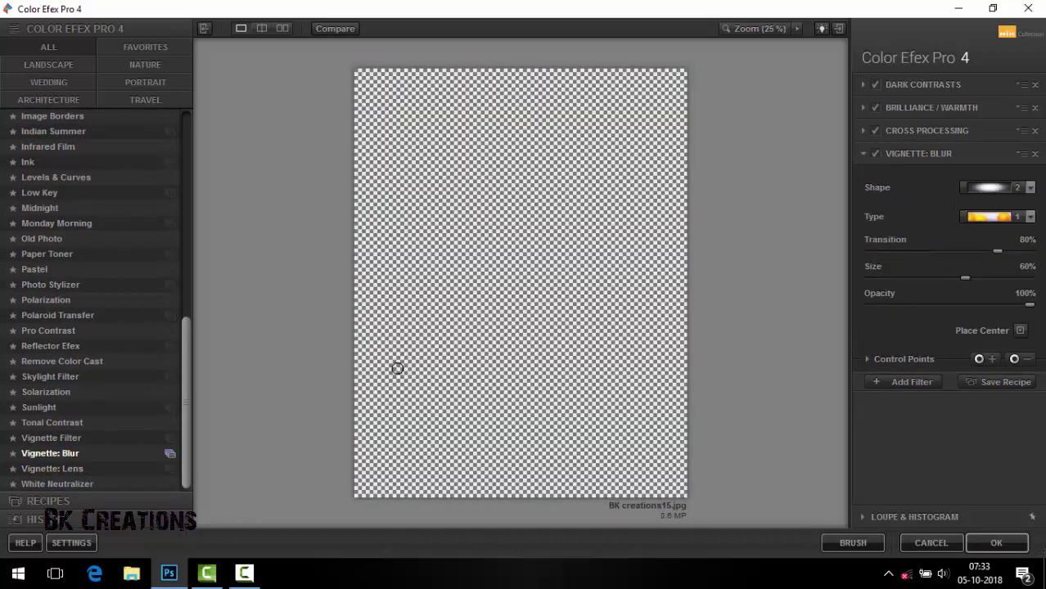
left_click(994, 188)
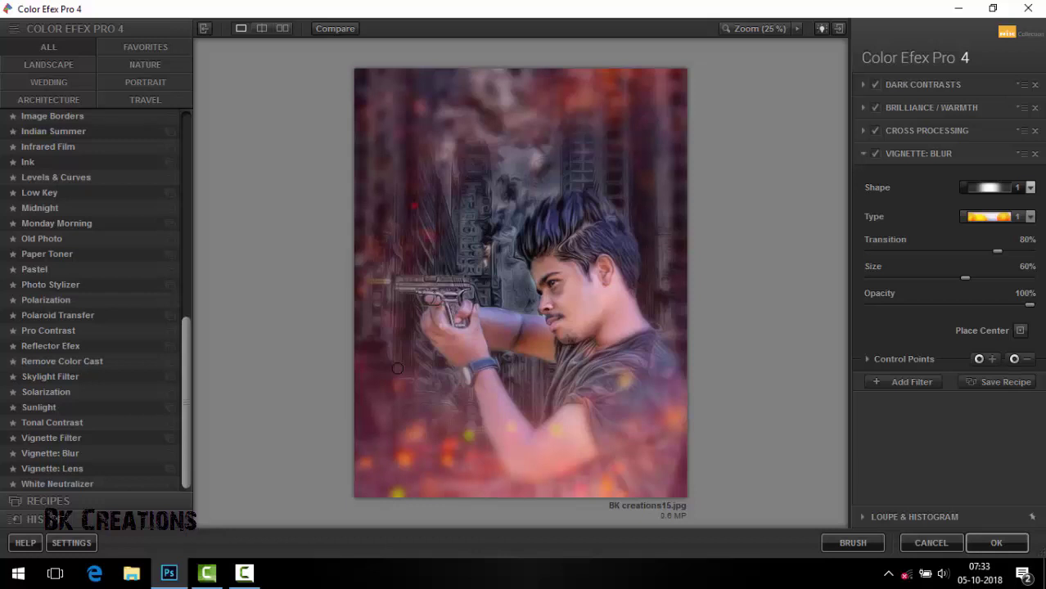
left_click(1030, 187)
left_click(990, 214)
left_click(1029, 187)
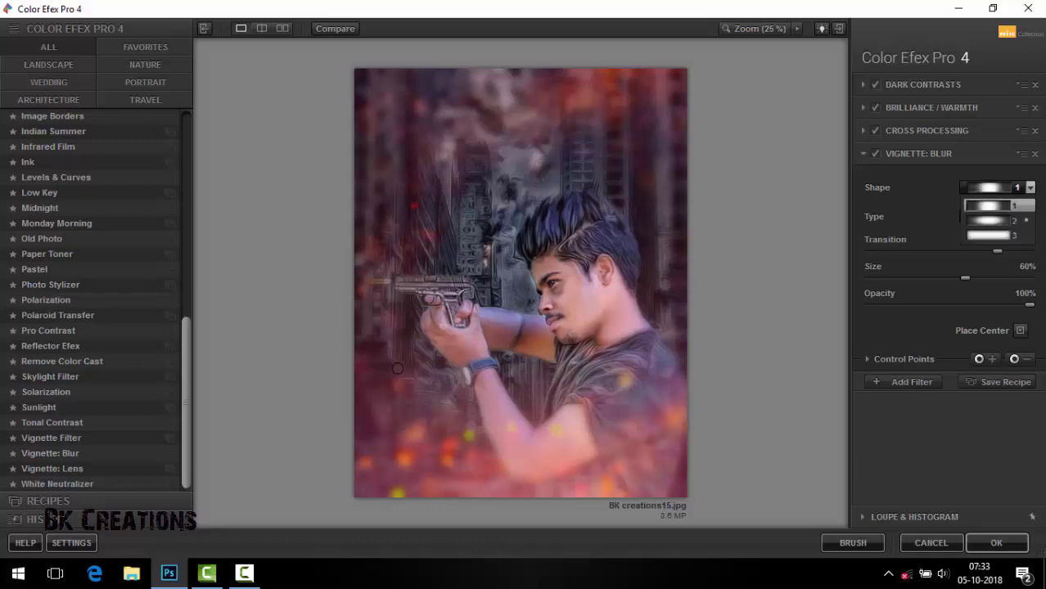
left_click(990, 236)
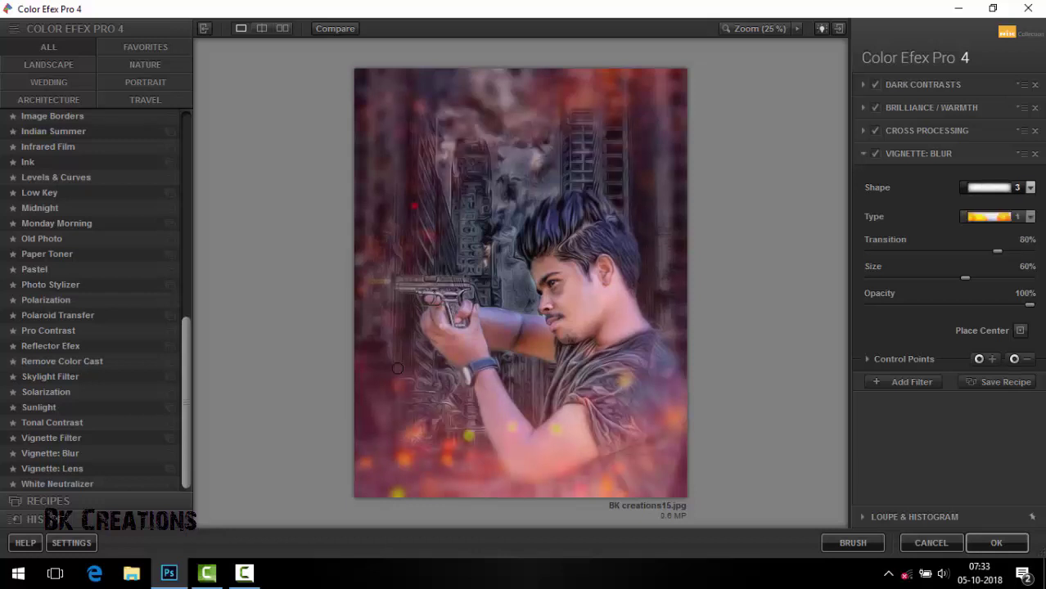
left_click(1030, 187)
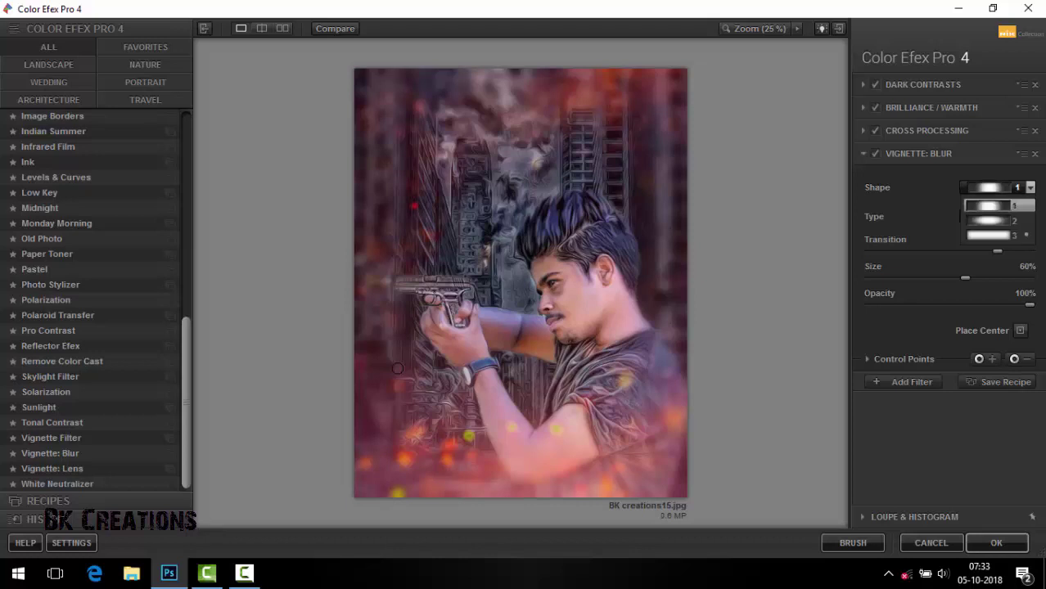
left_click(990, 193)
Set the blur vignette size to 0%, type 1 and transition to 20%
left_click_drag(964, 278, 869, 278)
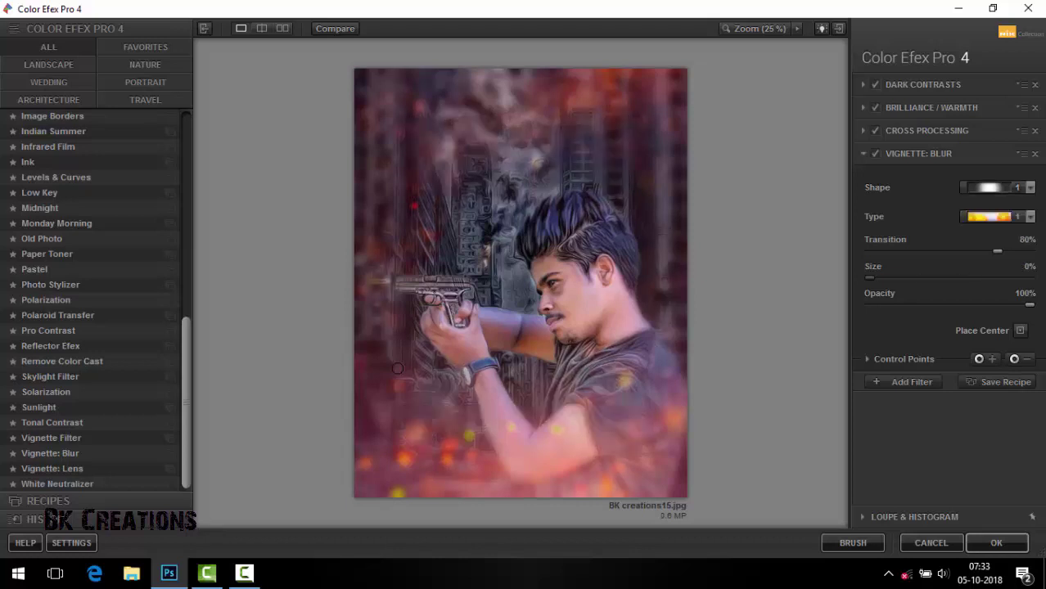
left_click(1029, 216)
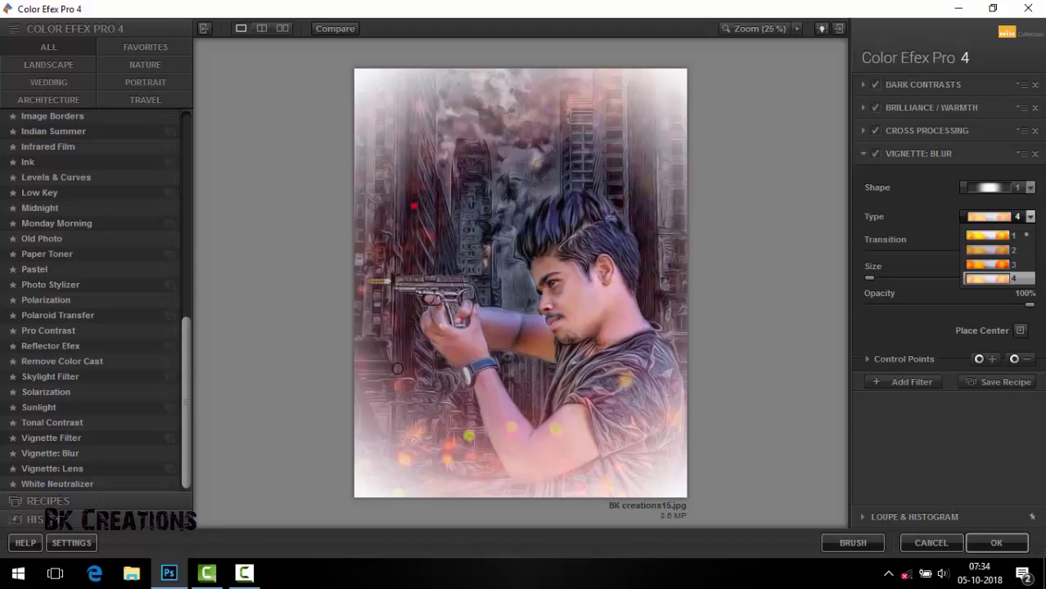
left_click(988, 235)
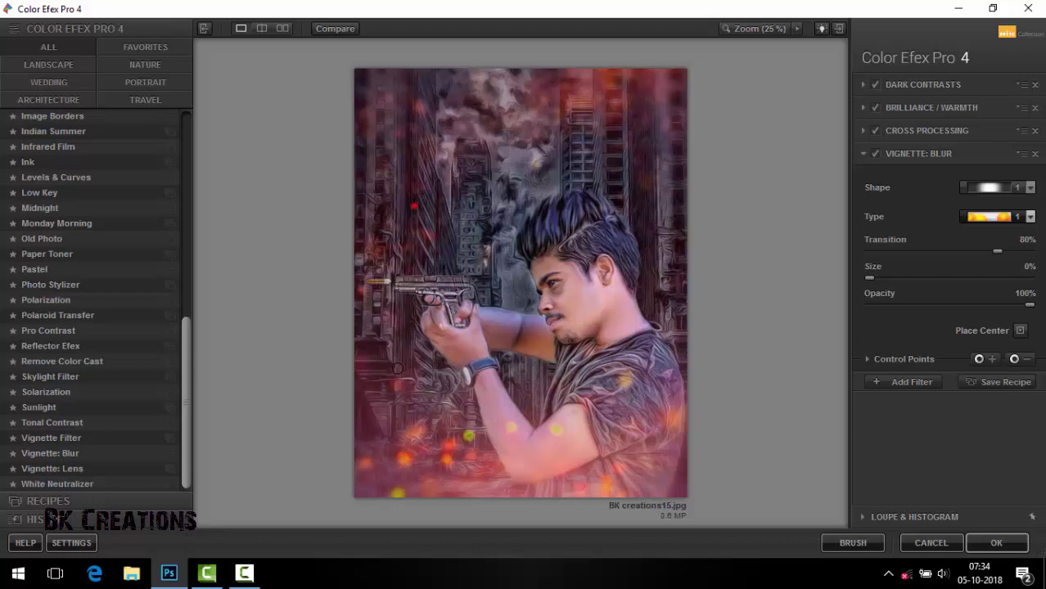
mouse_move(996, 250)
left_mouse_down()
mouse_move(873, 250)
mouse_move(902, 250)
left_mouse_up()
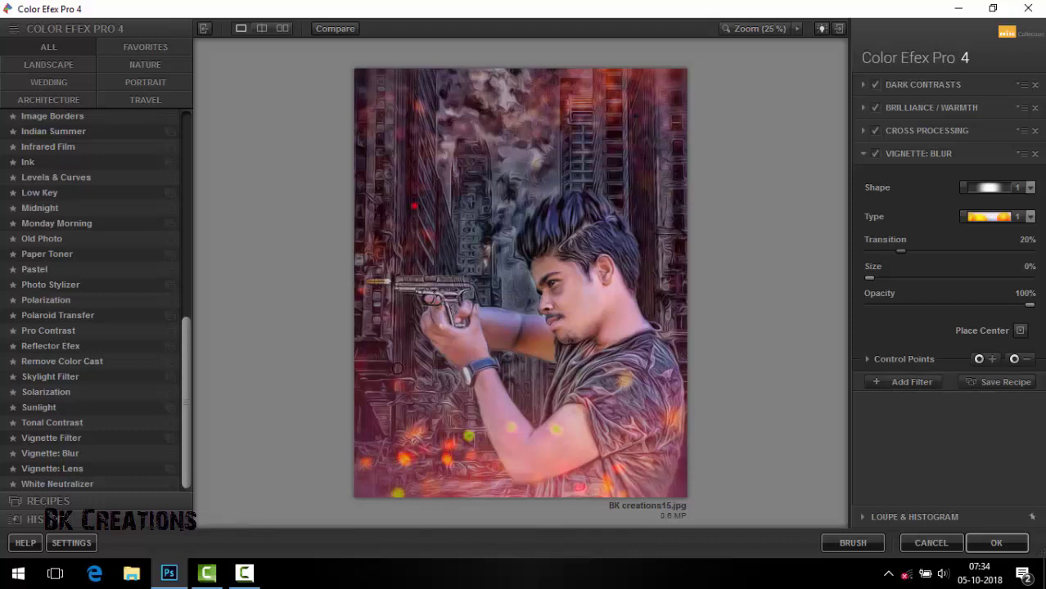
left_click(908, 381)
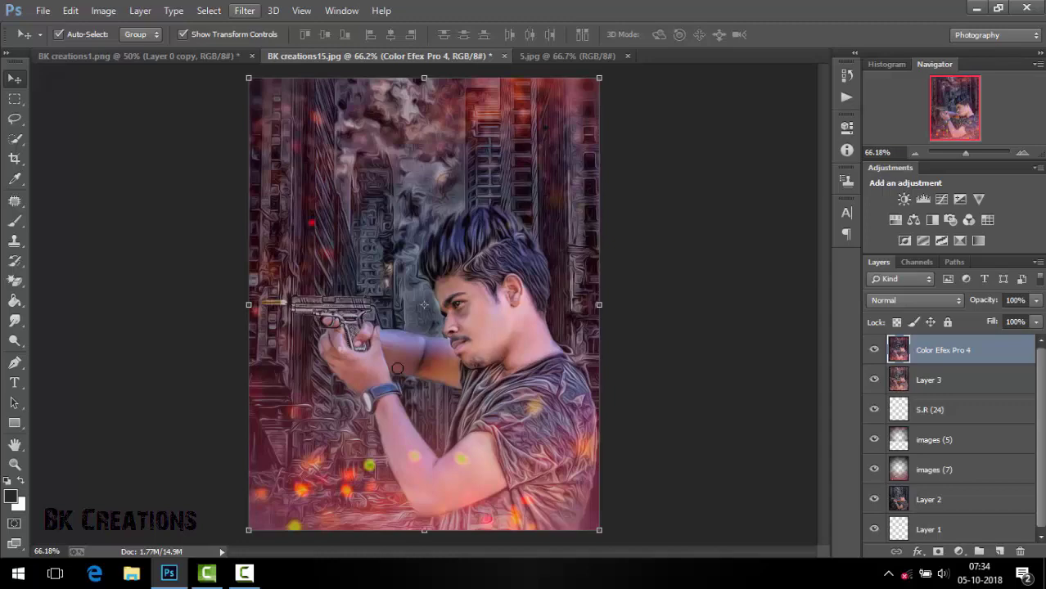
Open the Camera Raw Filter and set Post Crop Vignetting amount to -26
left_click(244, 10)
left_click(278, 99)
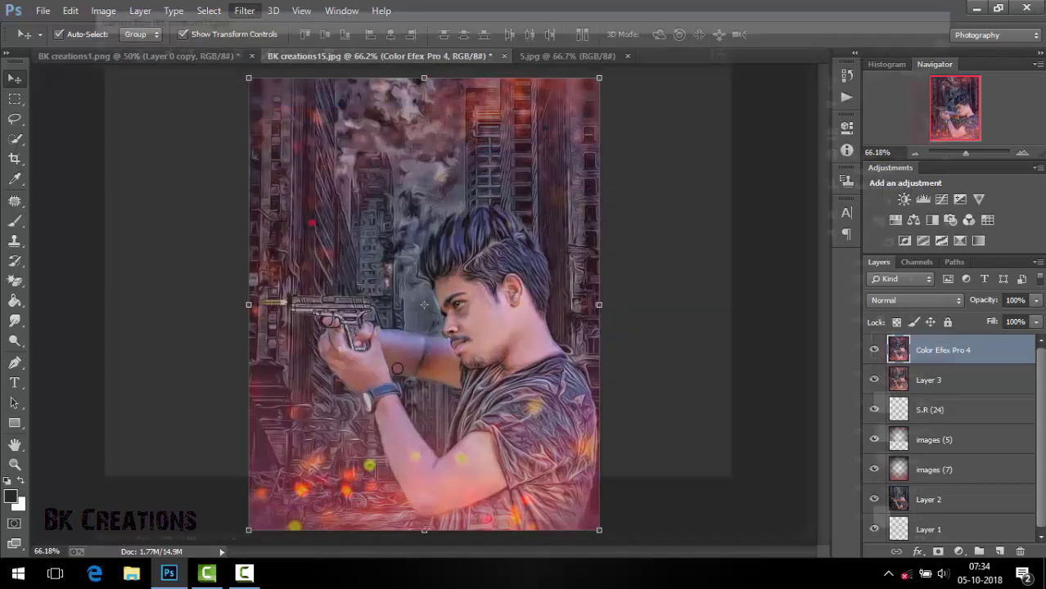
key("ctrl+alt+7")
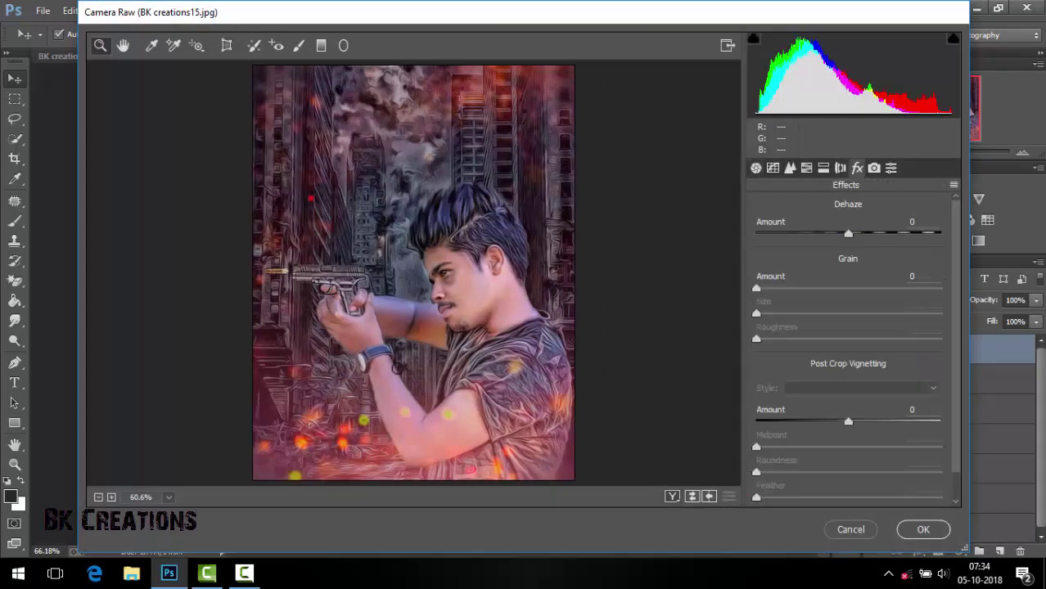
type("-26")
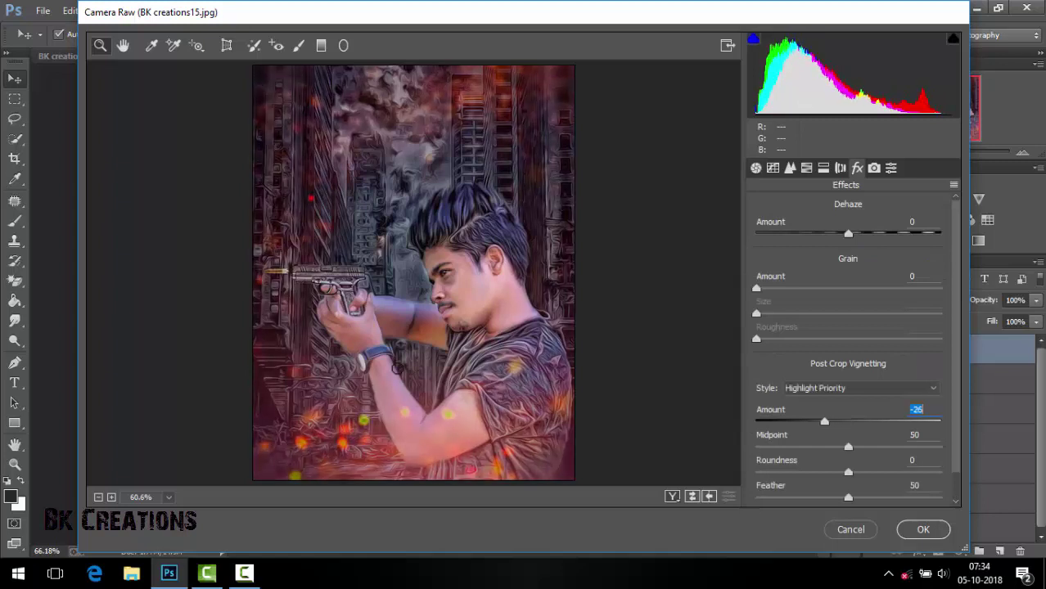
In HSL Saturation, desaturate yellows to -100 and greens to -44
key("ctrl+alt+4")
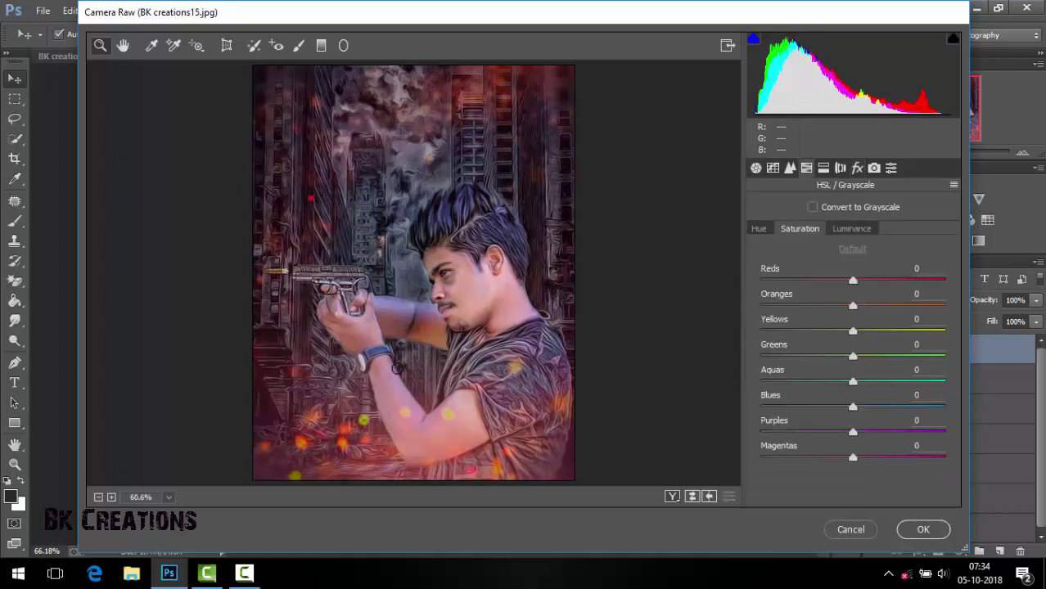
type("-100")
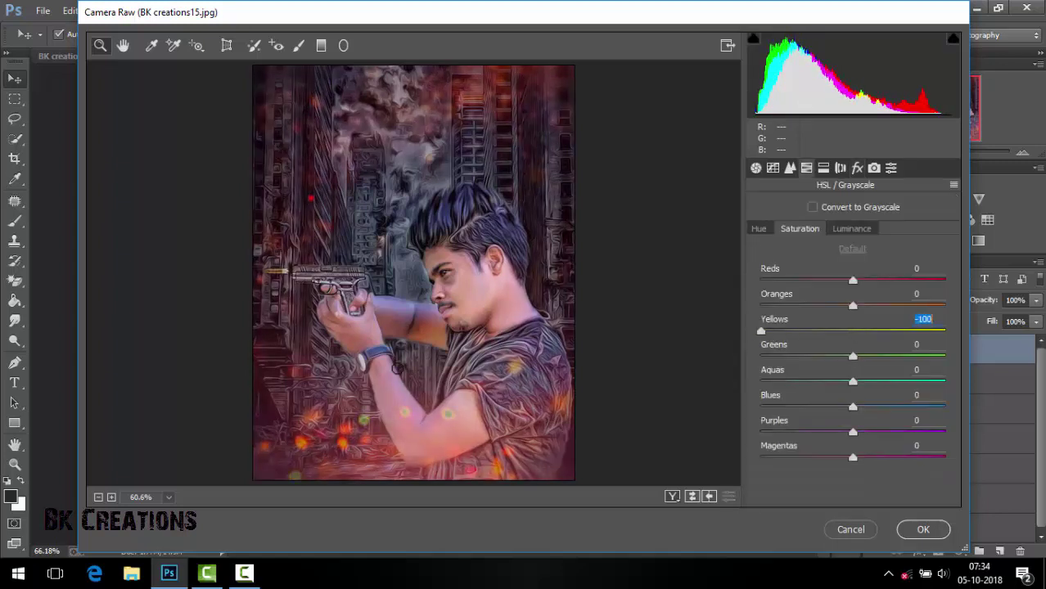
key("shift+Tab")
type("-20")
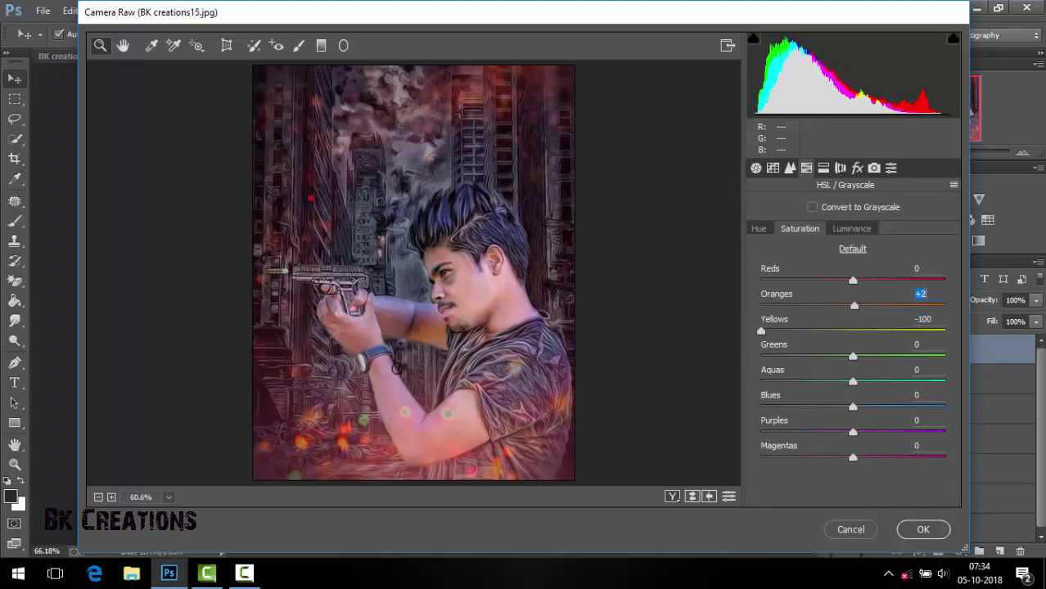
type("0")
key("Tab")
key("Tab")
type("-100-44")
key("shift+Tab")
type("-29")
Raise oranges luminance to 9 and yellows to 16, then shift the Oranges hue
key("ctrl+alt+shift+l")
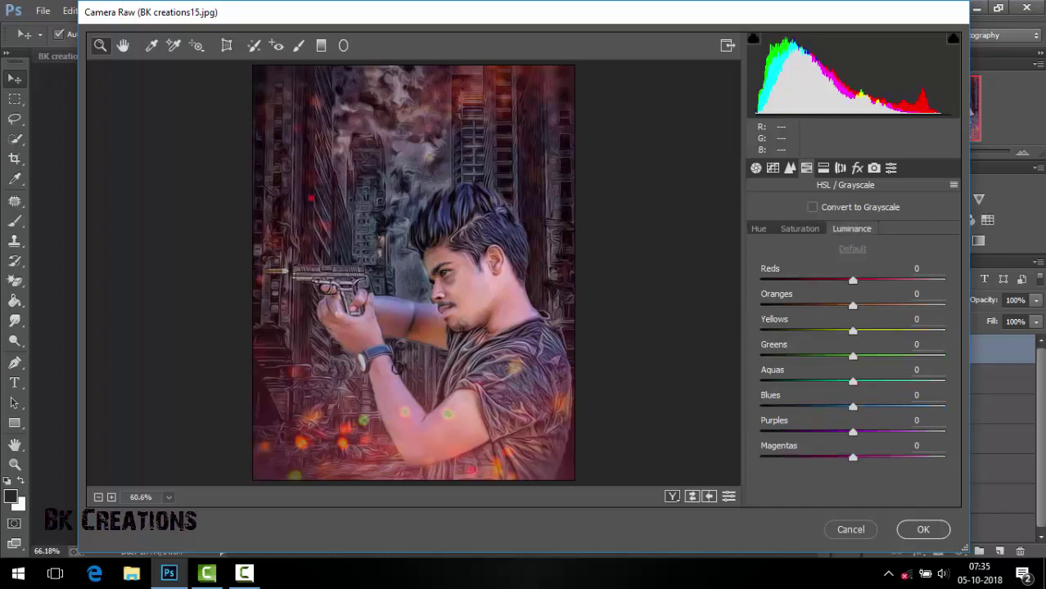
type("9")
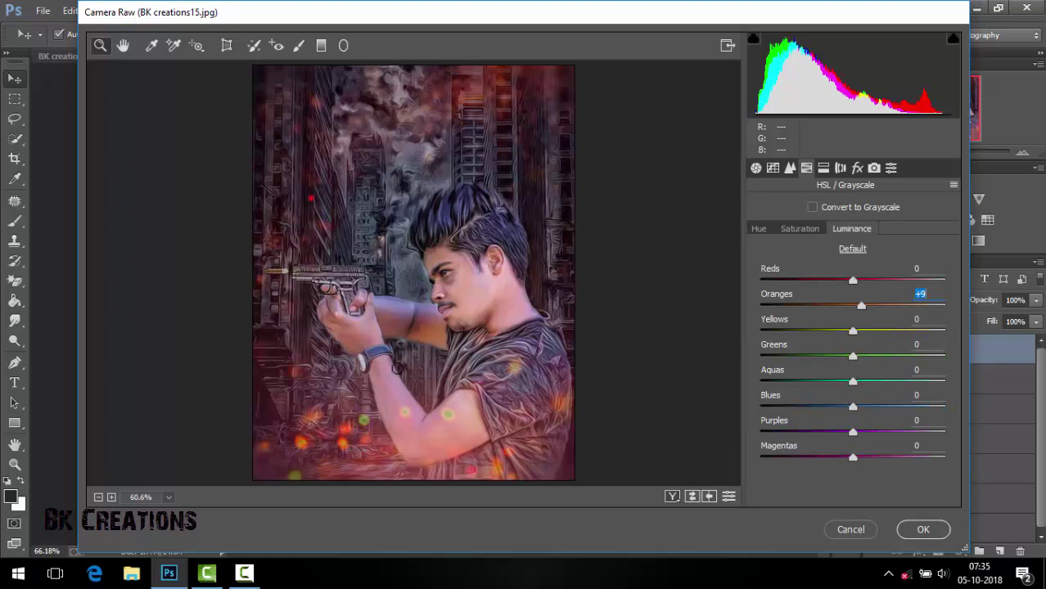
key("Tab")
type("16")
key("ctrl+alt+shift+h")
type("-100")
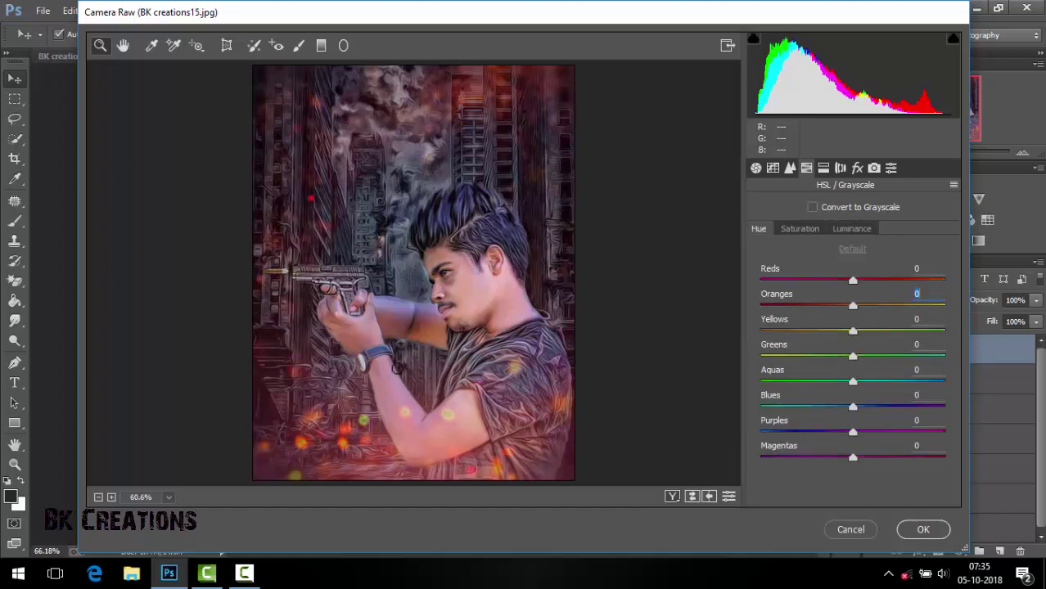
type("-2")
key("Up")
key("Up")
key("Up")
Nudge the Oranges hue down, then set Basic contrast to +22
key("Down")
key("ctrl+alt+1")
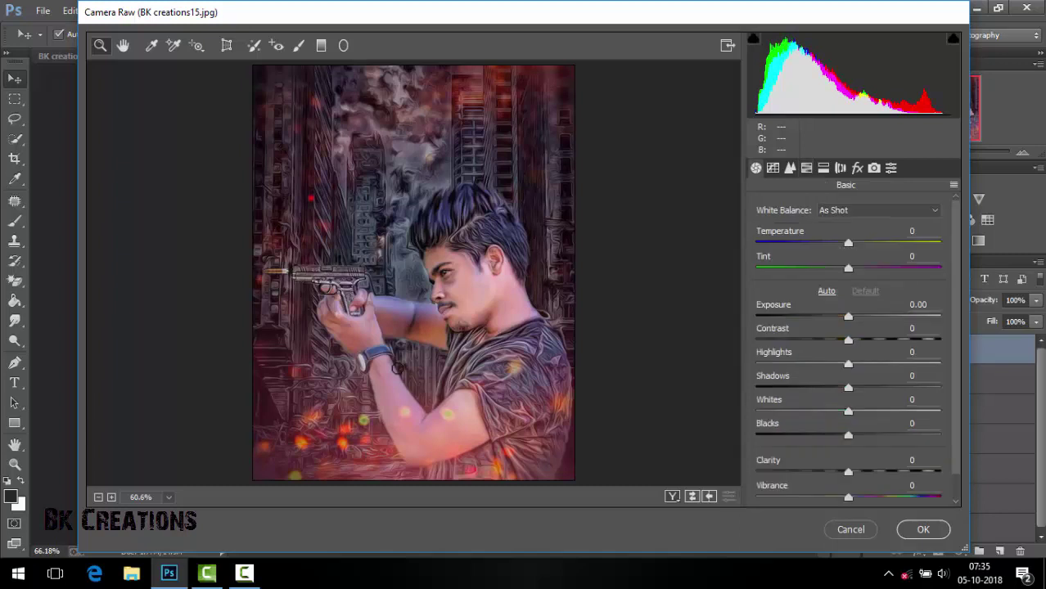
type("22")
key("Return")
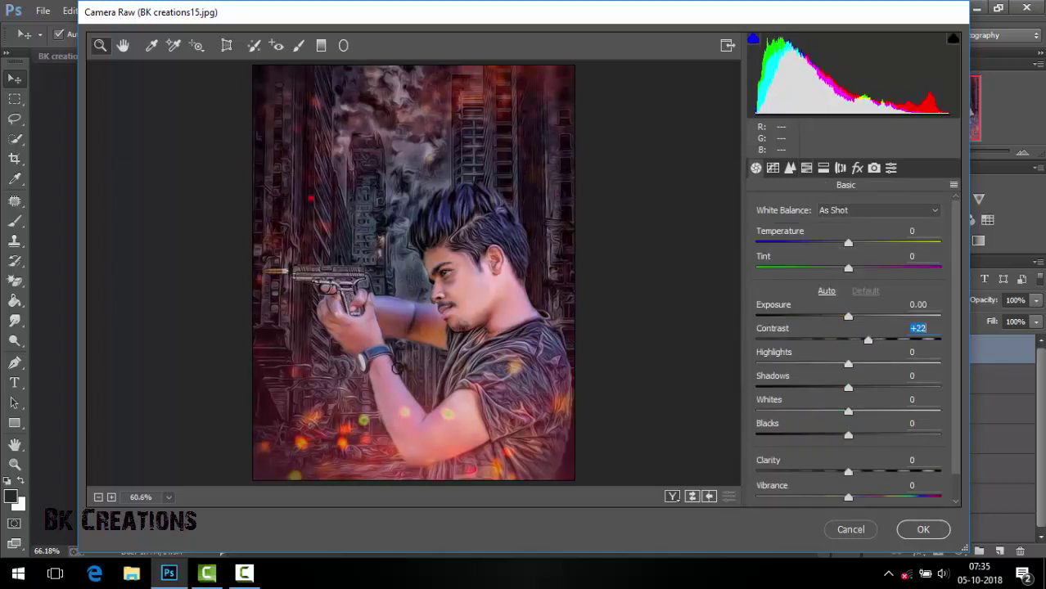
Set exposure to +0.15 and pull highlights down to about -41
key("shift+Tab")
type("0.15")
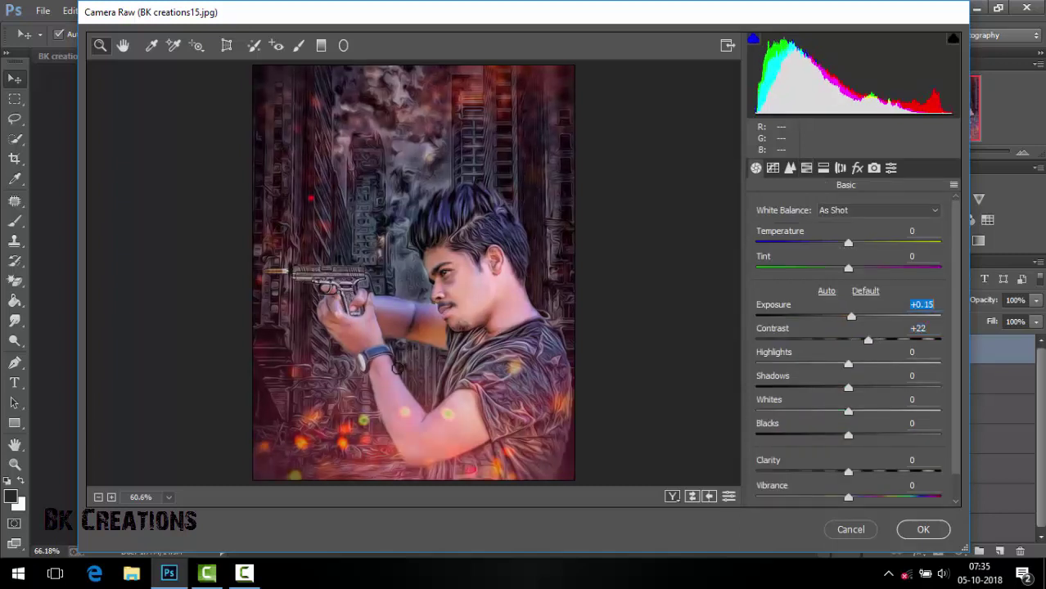
key("Tab")
key("Tab")
type("35")
key("Return")
type("-42")
key("Return")
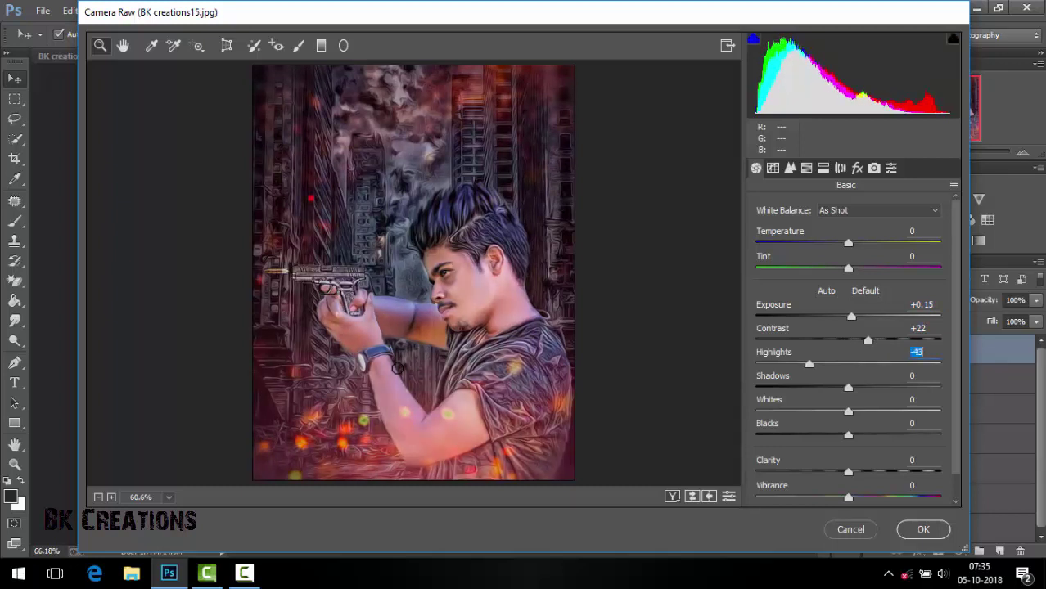
Raise shadows to about +25, set whites to -14 and blacks to +25
left_click_drag(848, 387, 872, 387)
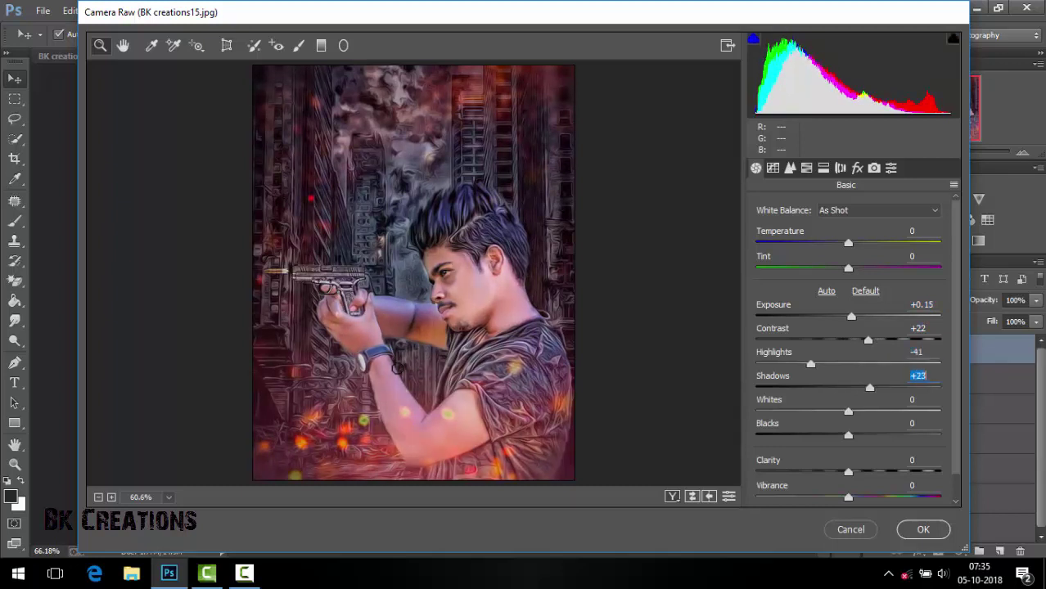
key("Tab")
type("-30")
key("Return")
type("-14")
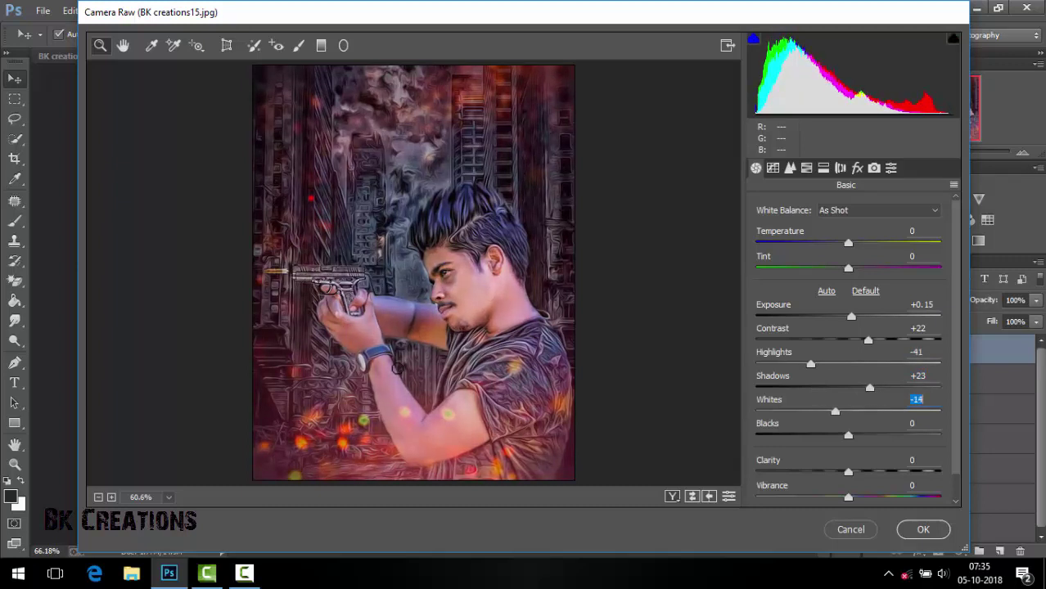
key("Tab")
type("2825")
Refine contrast to +13 and clarity to +3, then apply the Camera Raw grade
key("Tab")
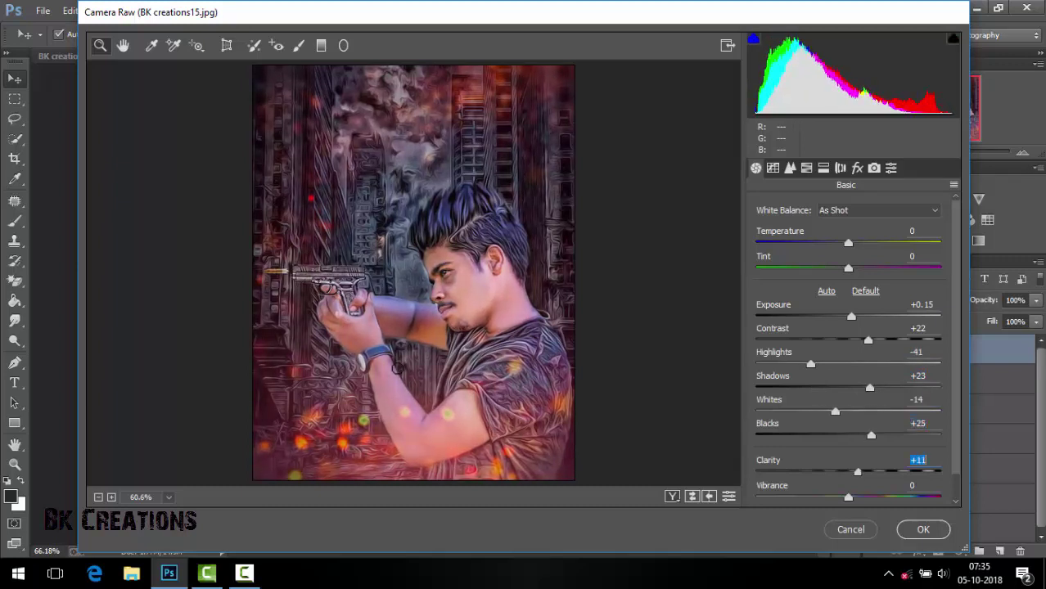
type("187")
key("Return")
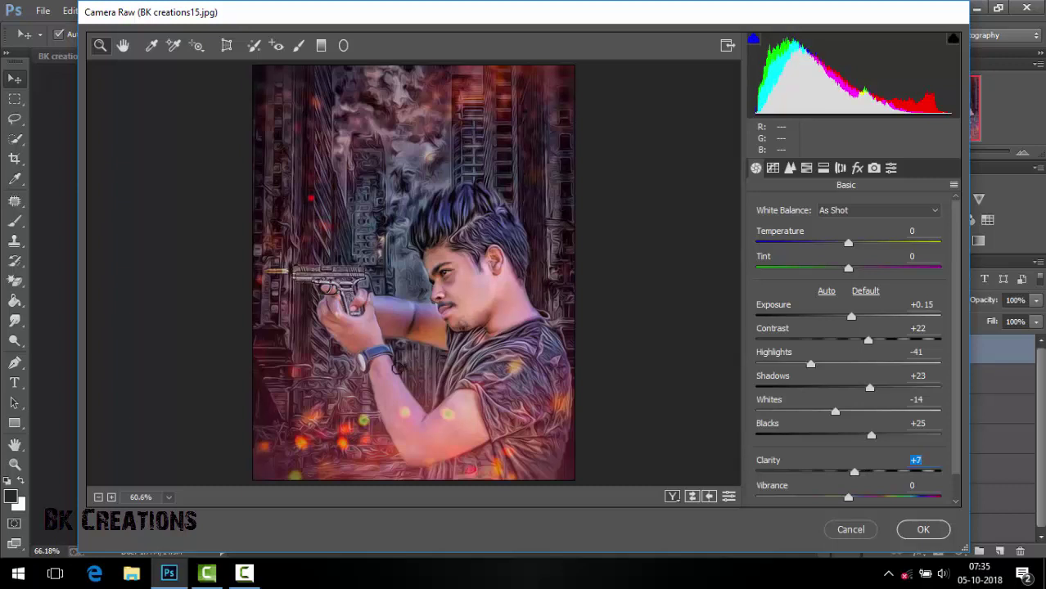
key("shift+Tab")
key("shift+Tab")
key("shift+Tab")
type("13")
key("Return")
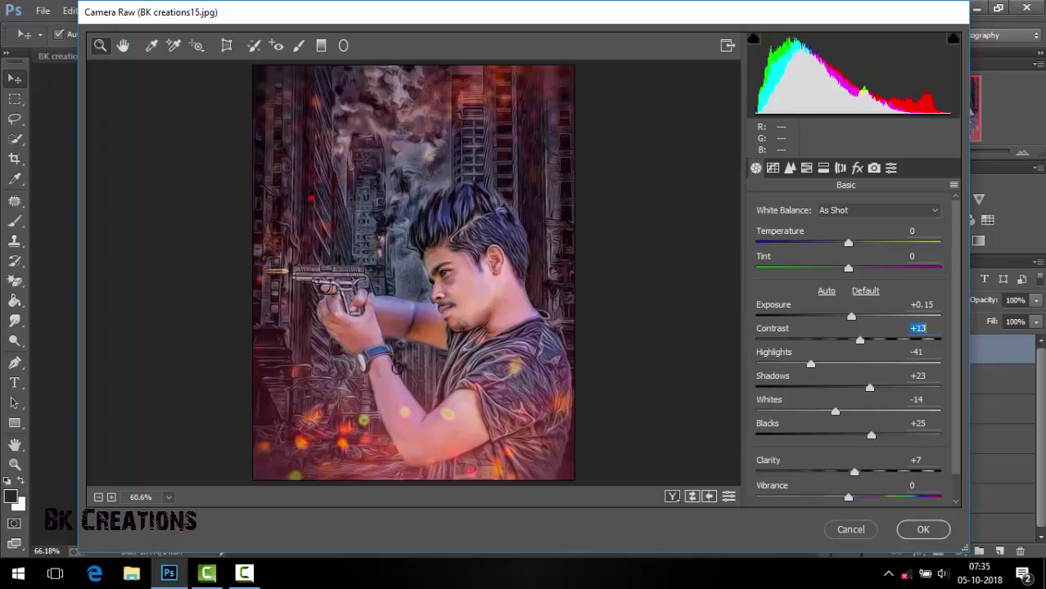
key("Tab")
key("Tab")
key("Tab")
type("3")
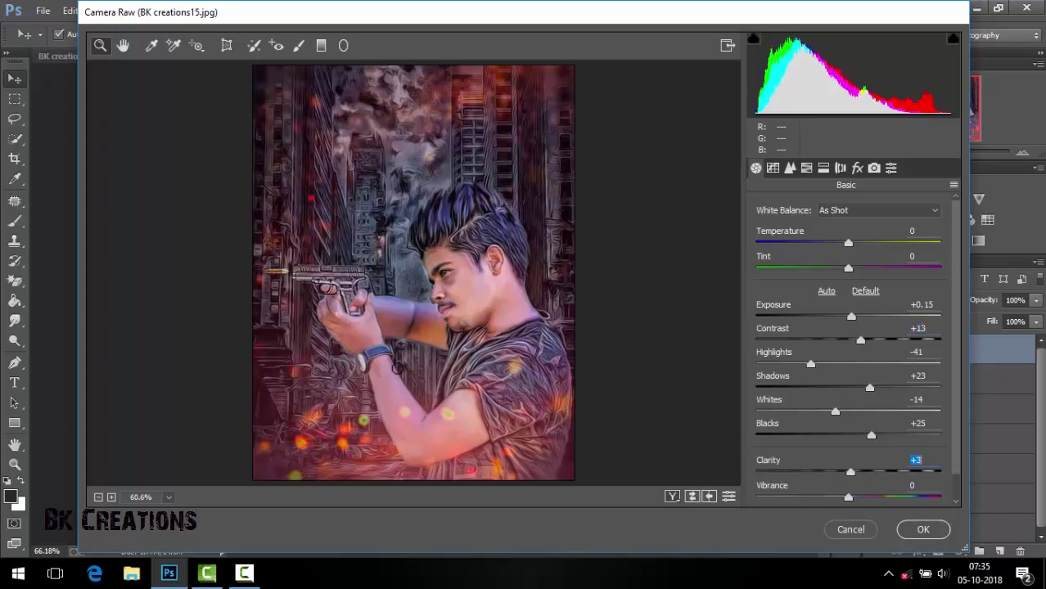
key("Return")
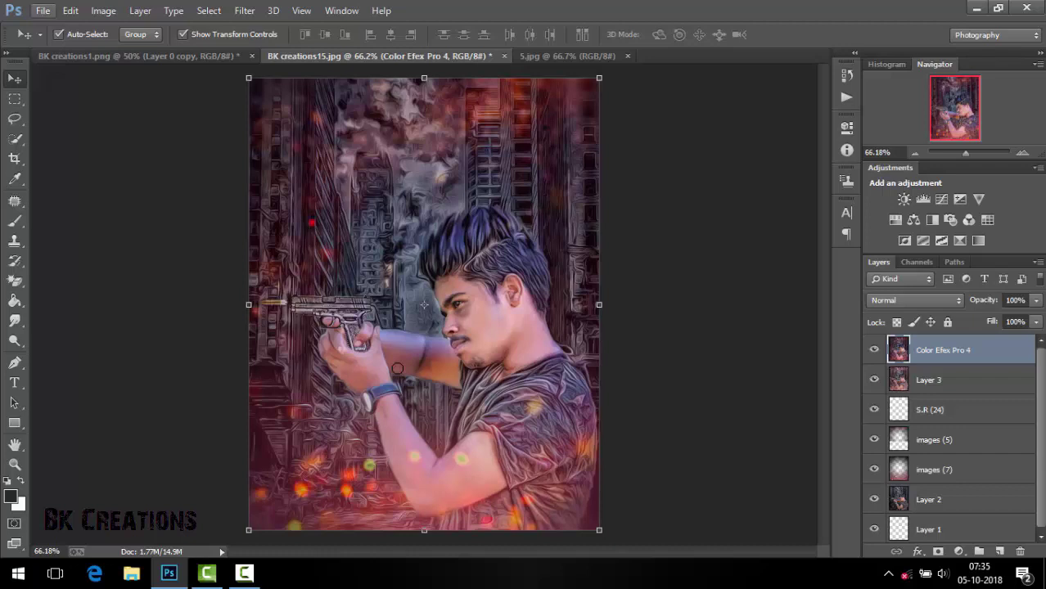
left_click(131, 287)
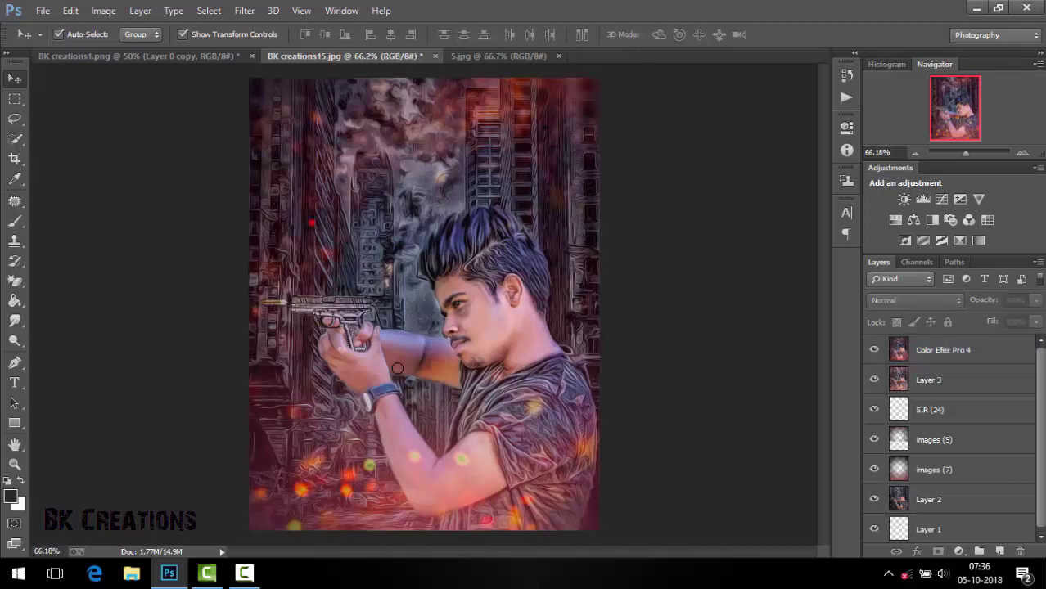
scroll(397, 368, "down", 1)
scroll(397, 368, "up", 1)
scroll(397, 368, "up", 1)
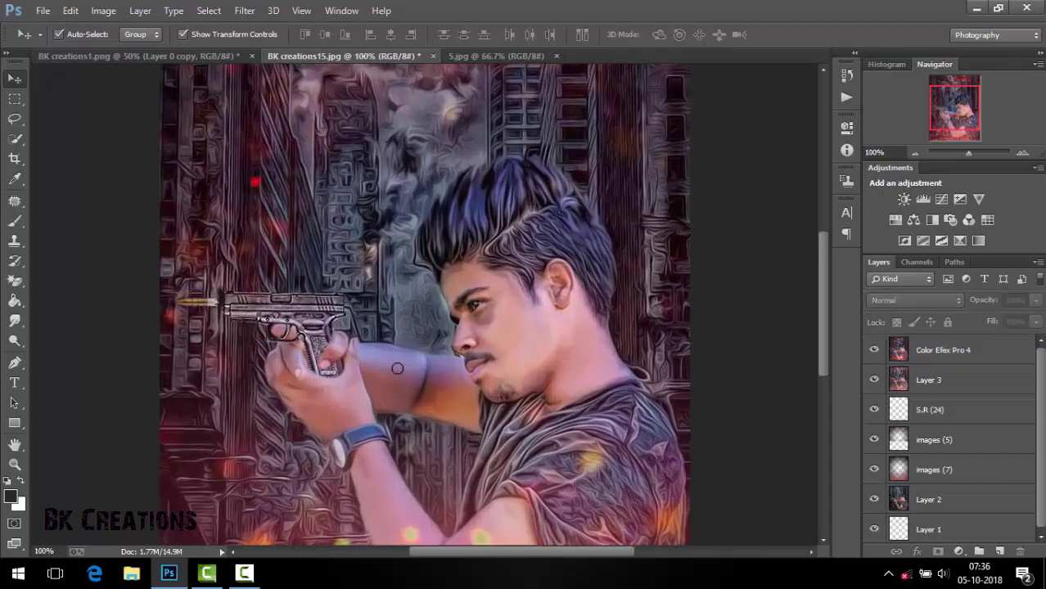
scroll(397, 368, "down", 1)
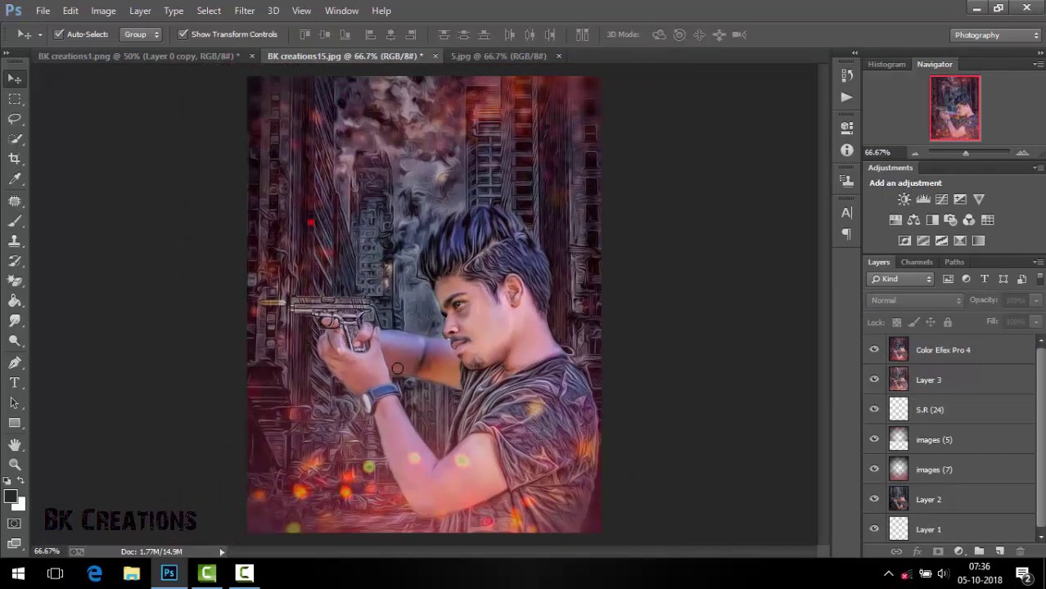